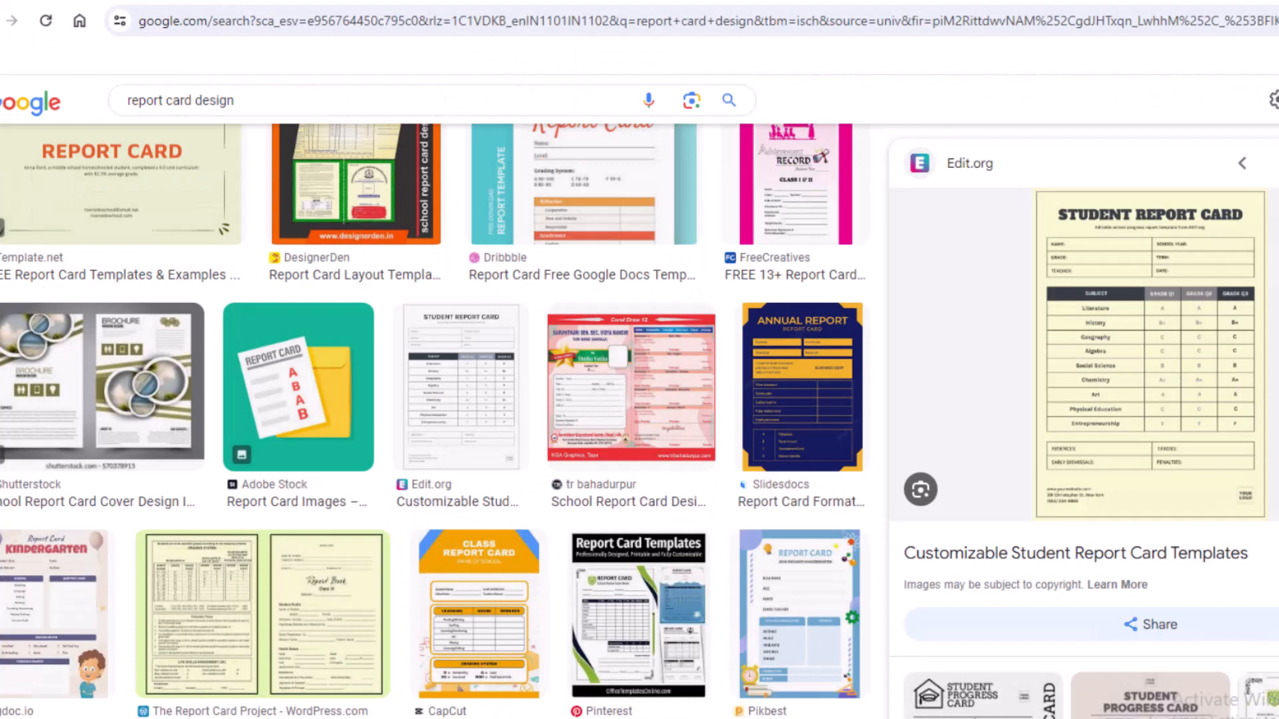
- Browse the report card design image results and examine the layouts, including the student report card template
scroll(553, 573, "down", 10)
scroll(557, 582, "up", 5)
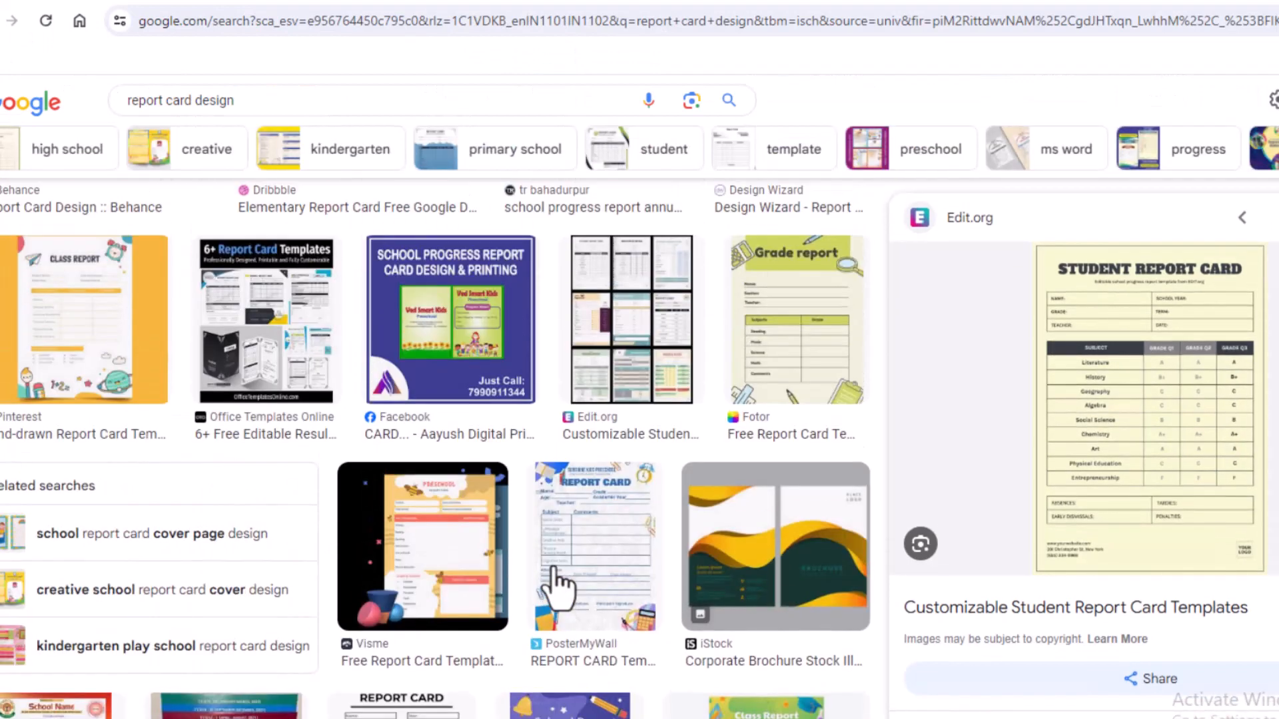
scroll(555, 581, "up", 10)
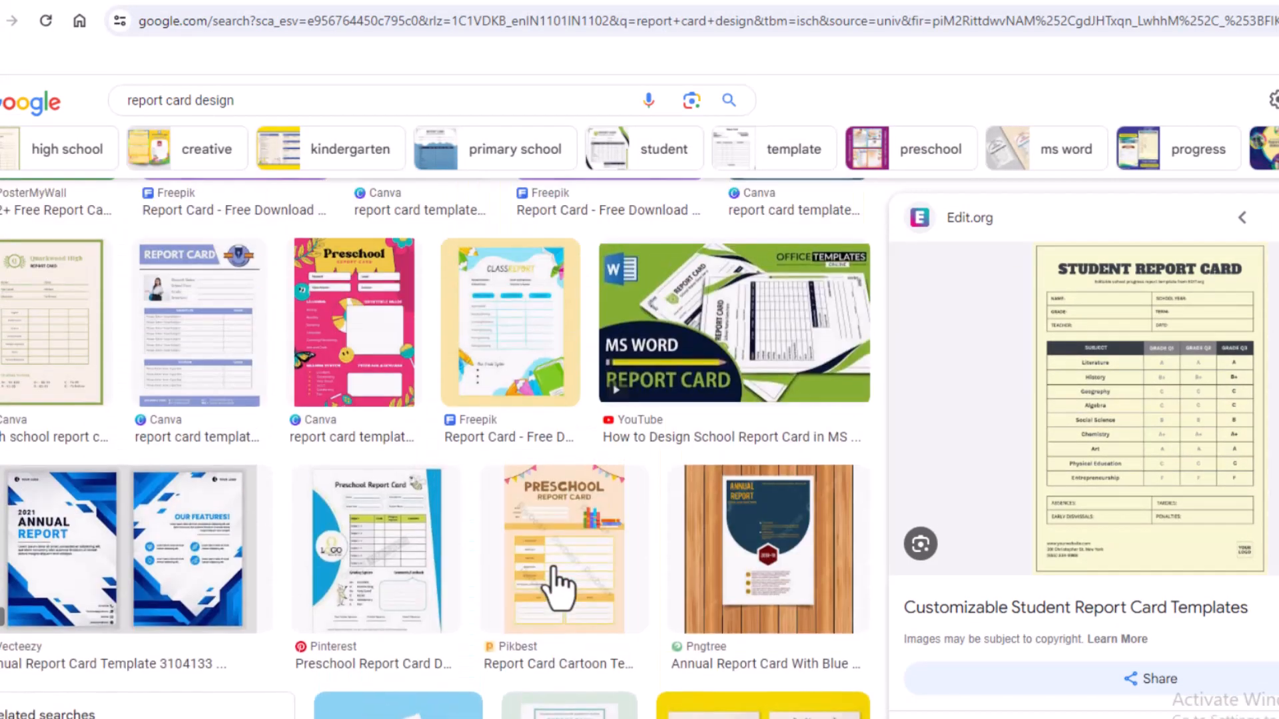
scroll(552, 569, "up", 5)
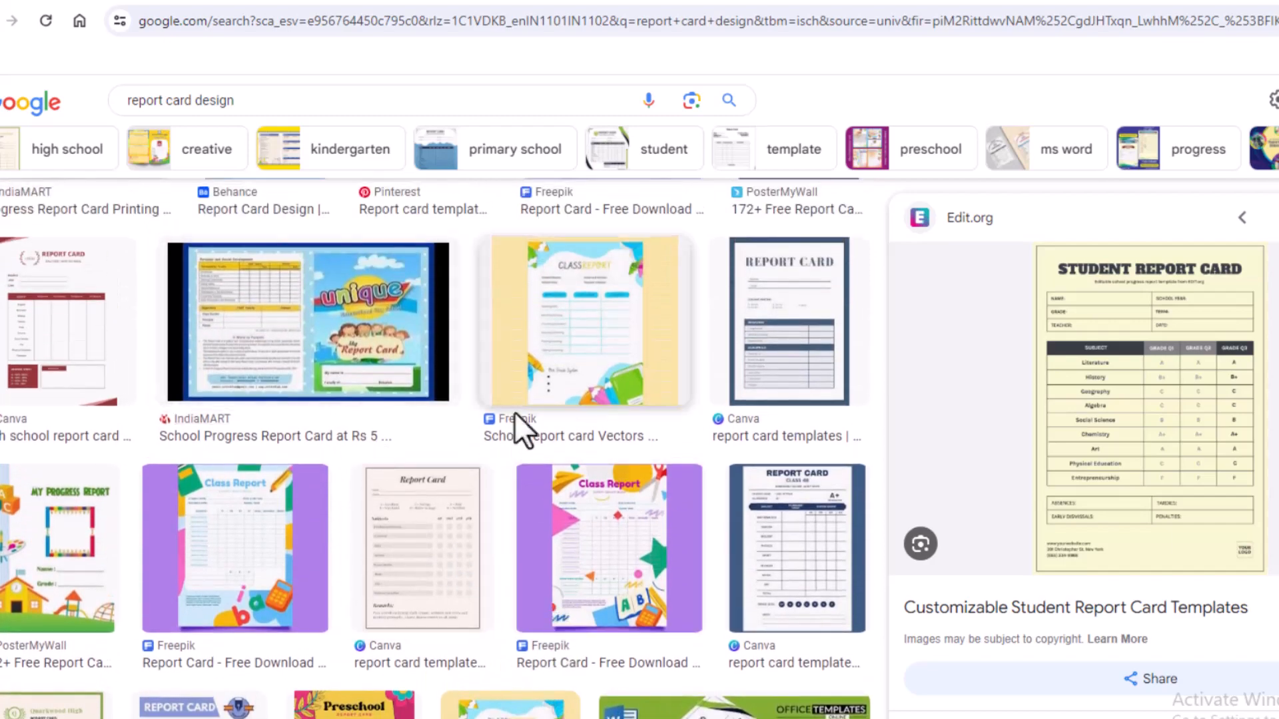
scroll(556, 453, "up", 8)
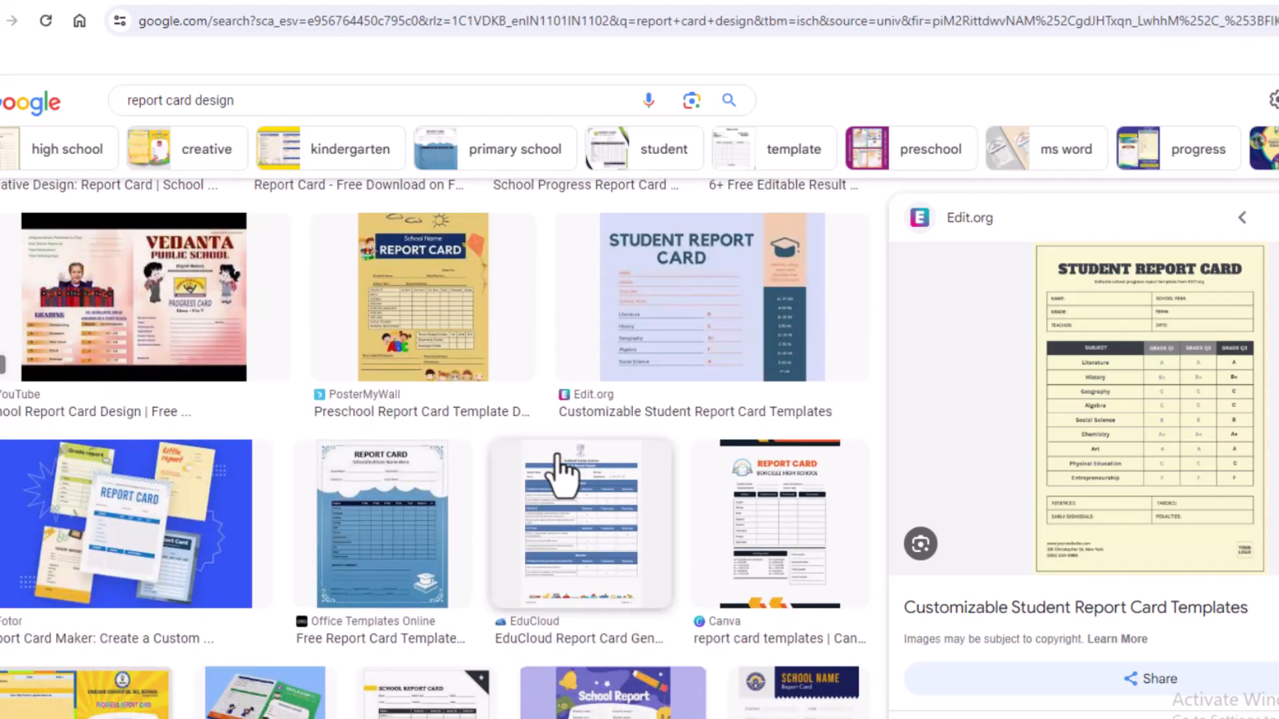
scroll(561, 474, "up", 3)
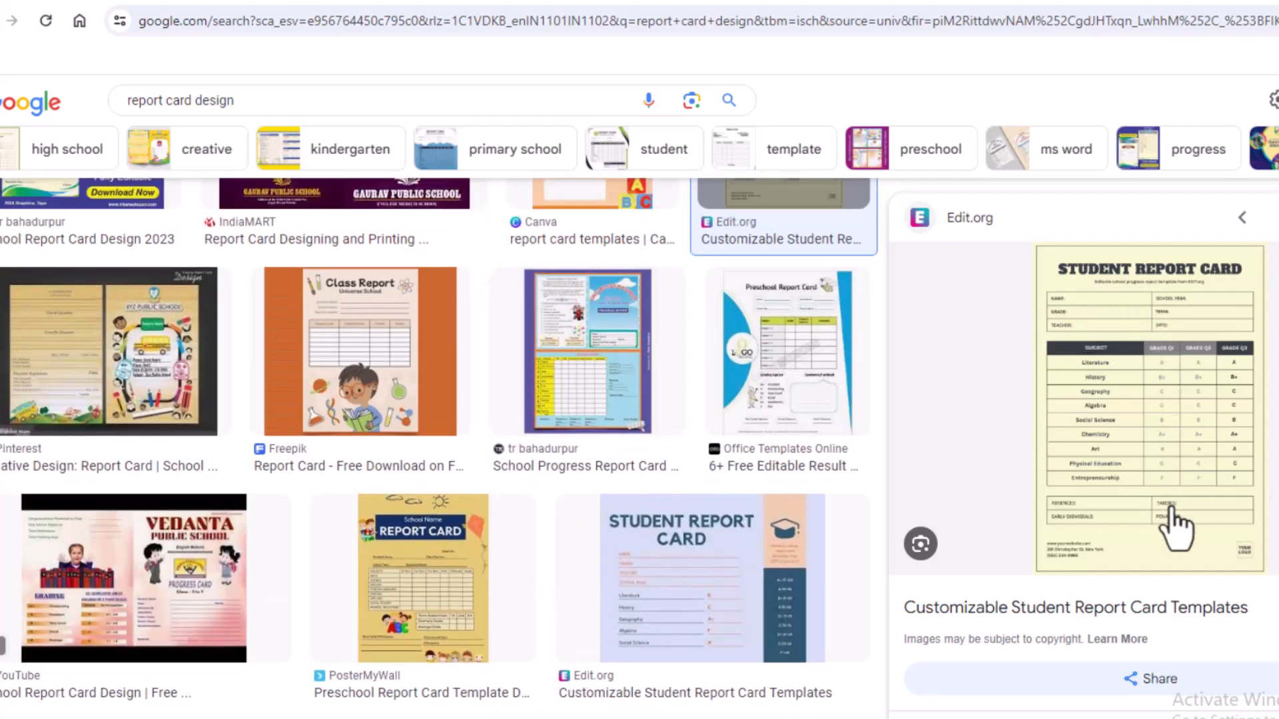
scroll(477, 490, "up", 5)
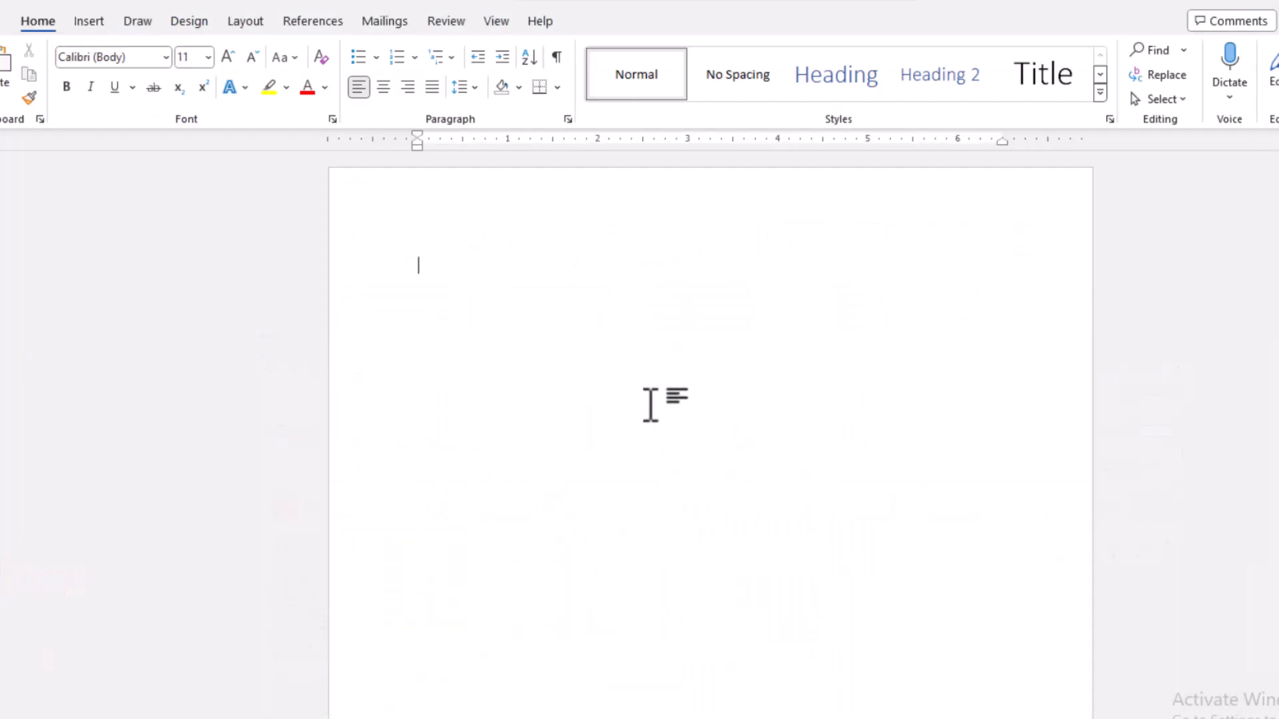
- Switch to the blank Word document and enter the heading lines "STUDENT REPORT CARD" and "COMPUTER GYAN GURUJI"
type("STU")
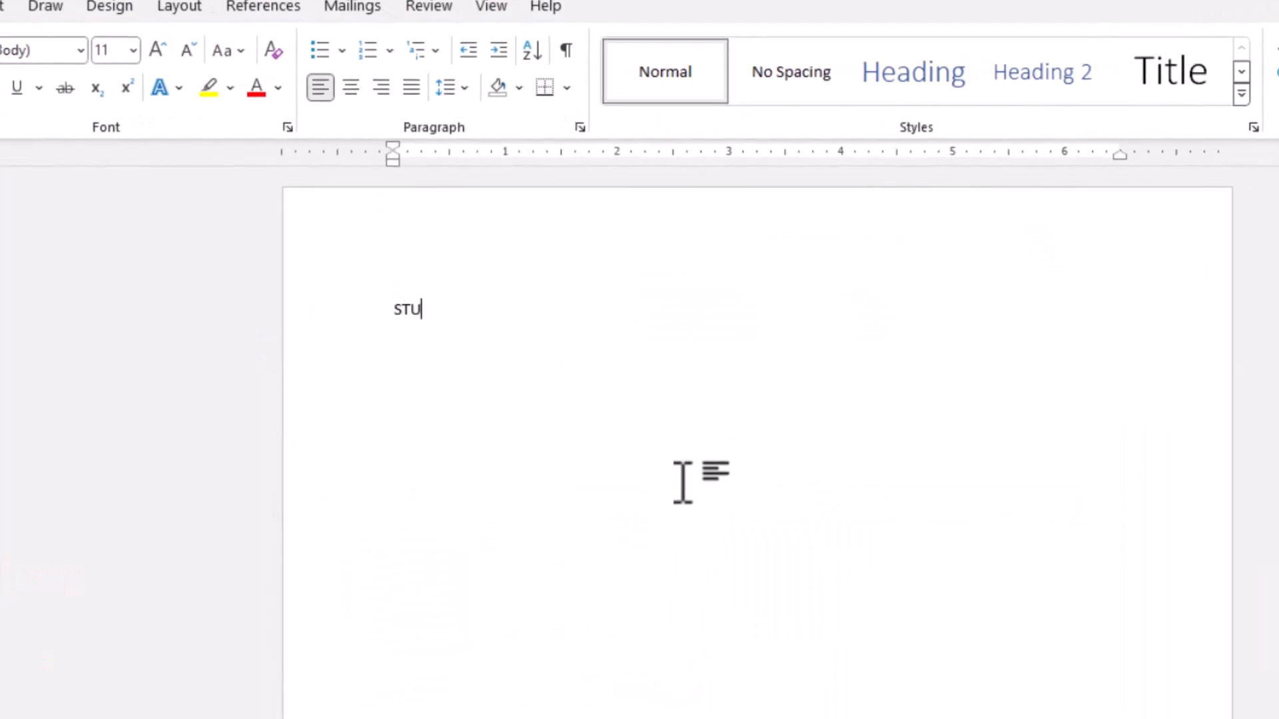
type("DENT REPORT CARD")
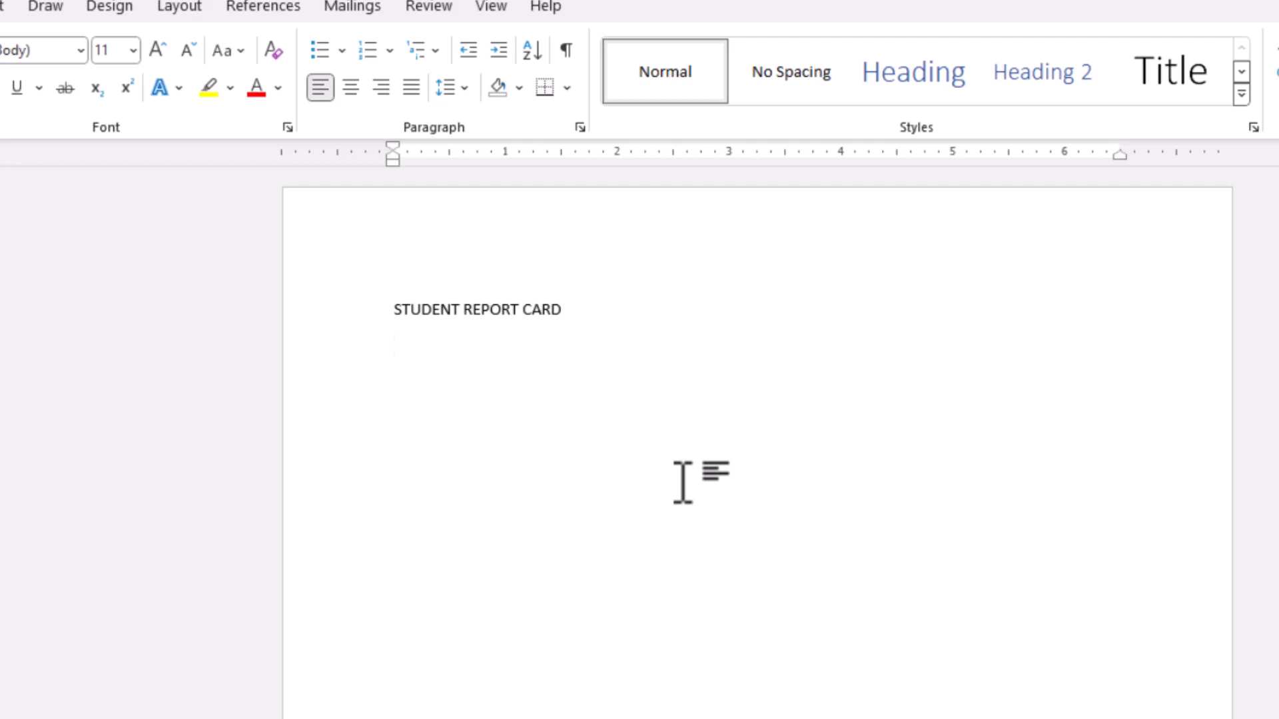
type("COMPUTER GYAN GURUJI")
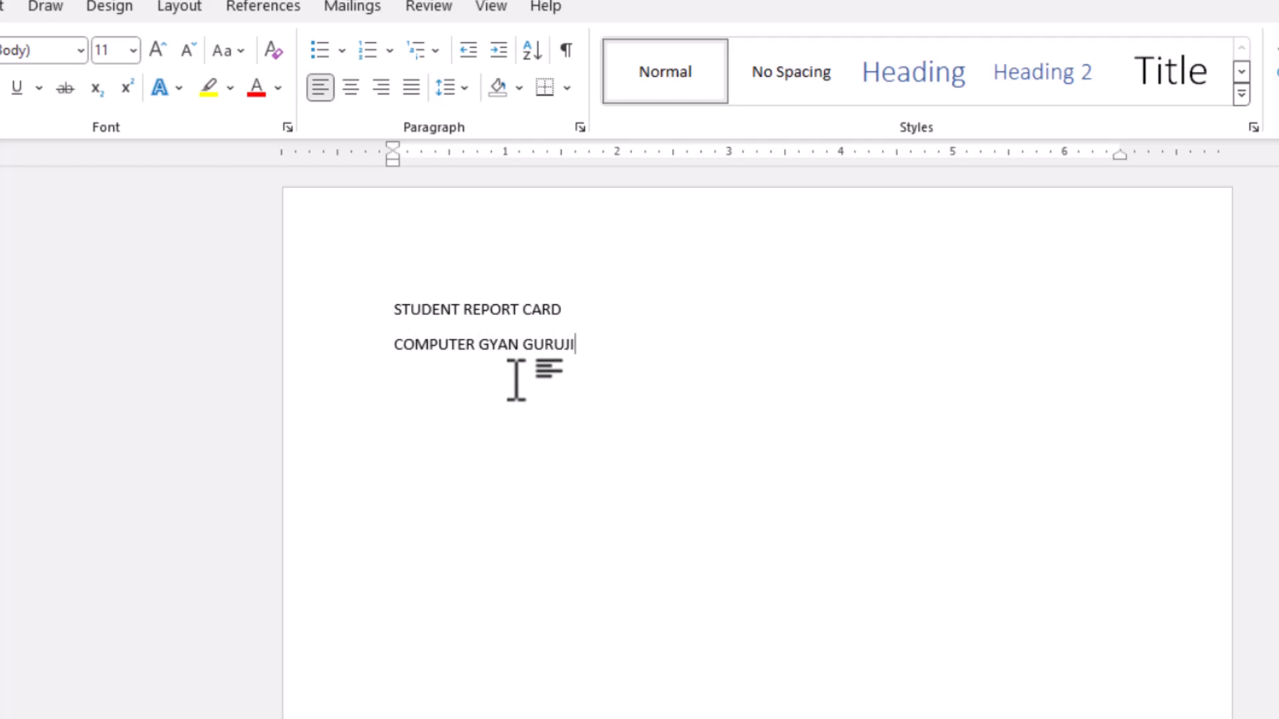
- Apply the No Spacing style to both heading lines, centre them and enlarge them to 25 pt
left_click_drag(402, 319, 608, 339)
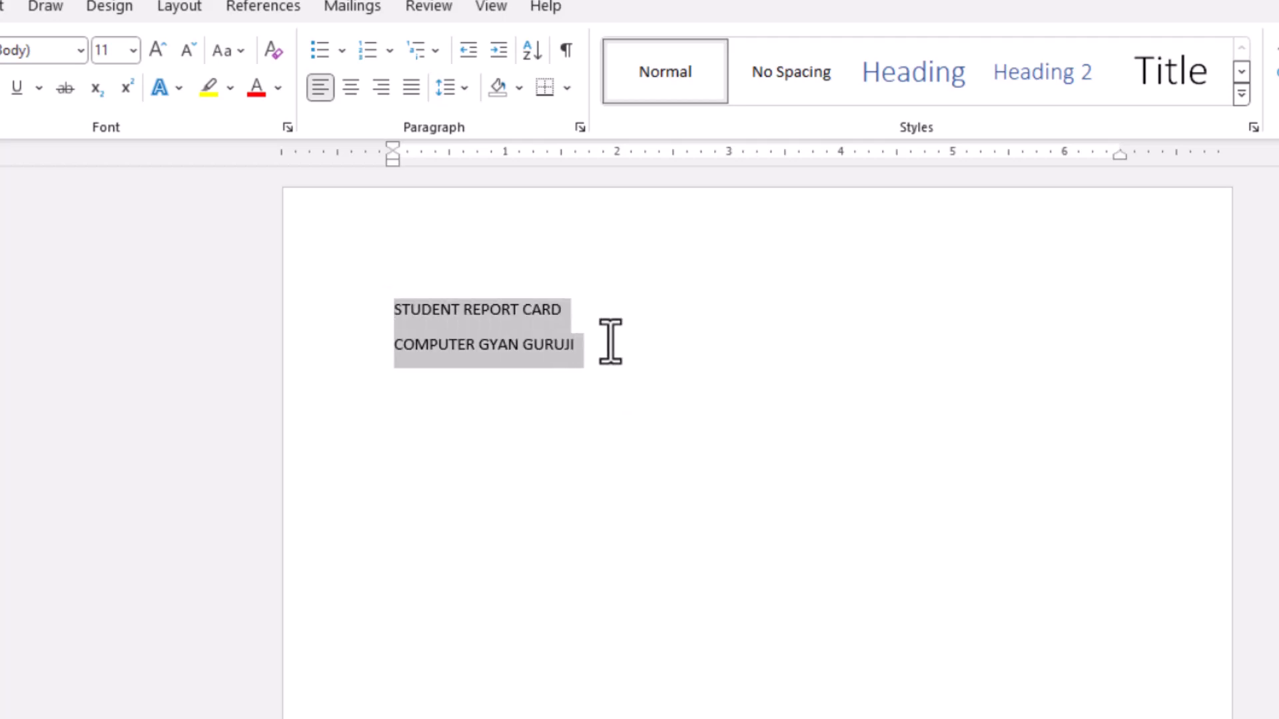
key("ctrl+e")
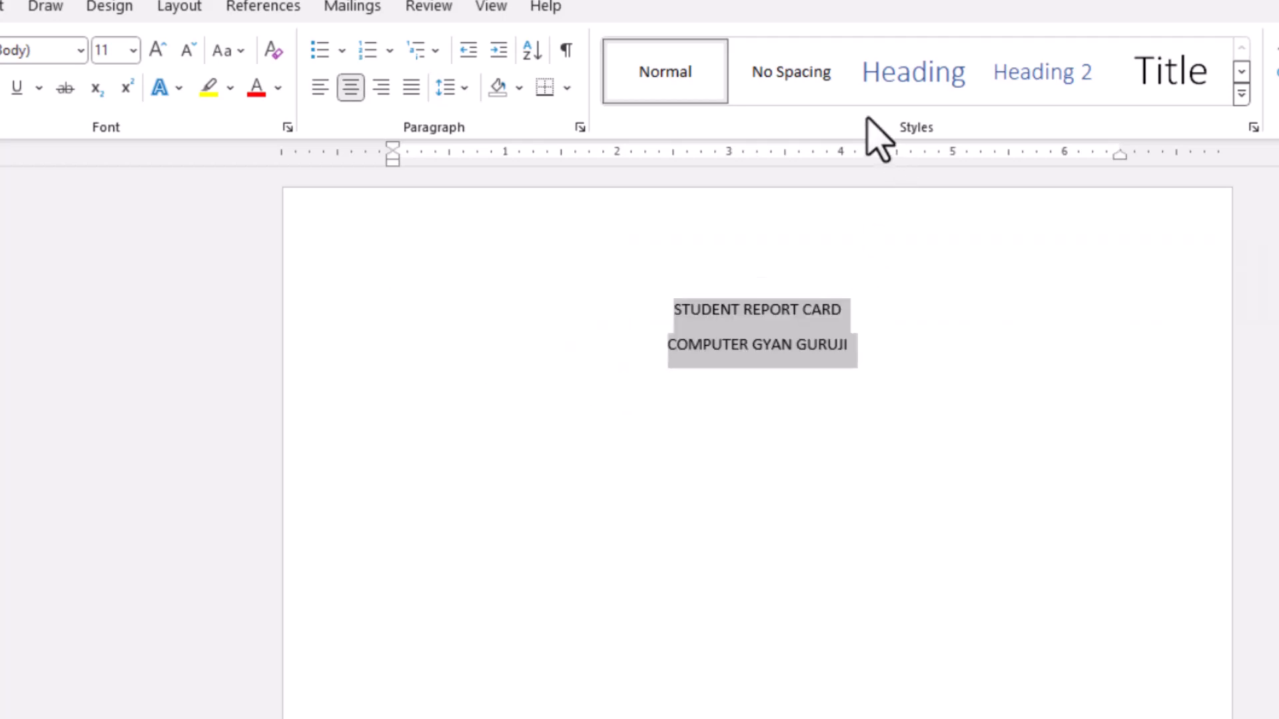
left_click(786, 83)
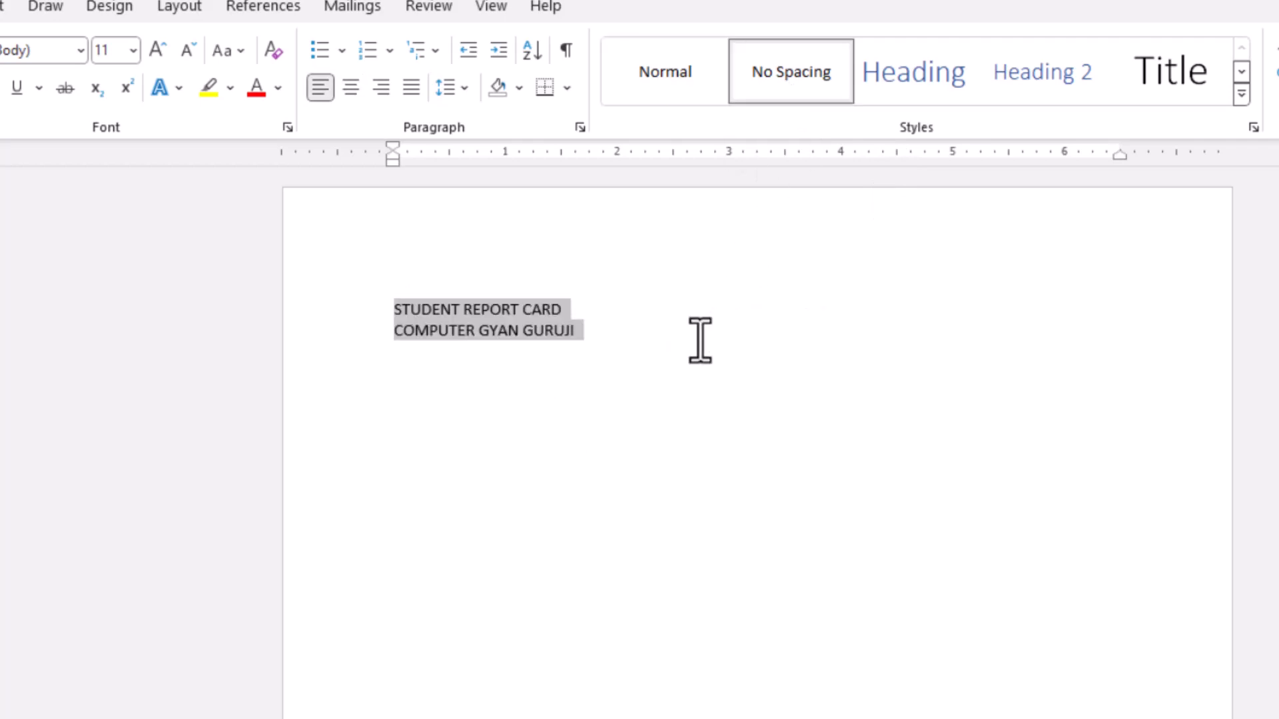
key("ctrl+e")
key("ctrl+bracketright")
key("ctrl+bracketright")
key("ctrl+bracketright")
key("ctrl+bracketright")
key("ctrl+bracketright")
key("ctrl+bracketright")
key("ctrl+bracketright")
key("ctrl+bracketright")
key("ctrl+bracketright")
key("ctrl+bracketright")
key("ctrl+bracketright")
key("ctrl+bracketright")
key("ctrl+bracketright")
key("ctrl+bracketright")
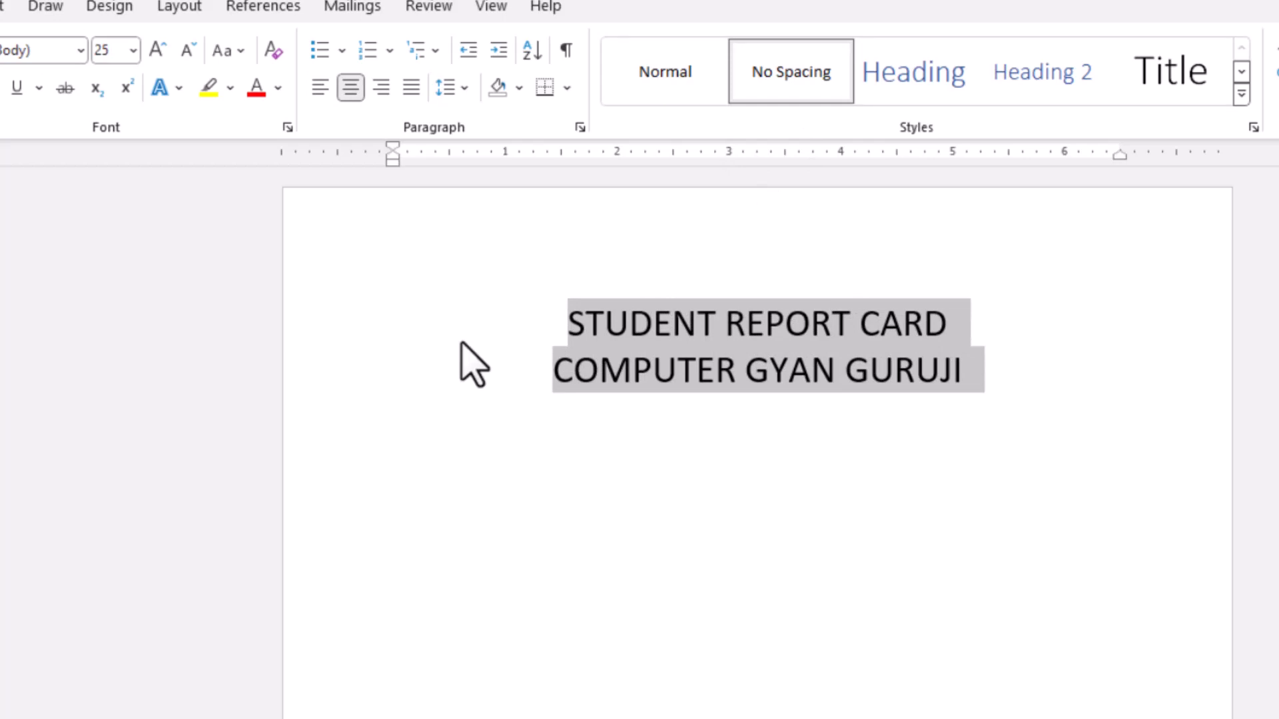
- Make the "STUDENT REPORT CARD" line bold and enlarge it to 45 pt
left_click(423, 340)
left_click(353, 338)
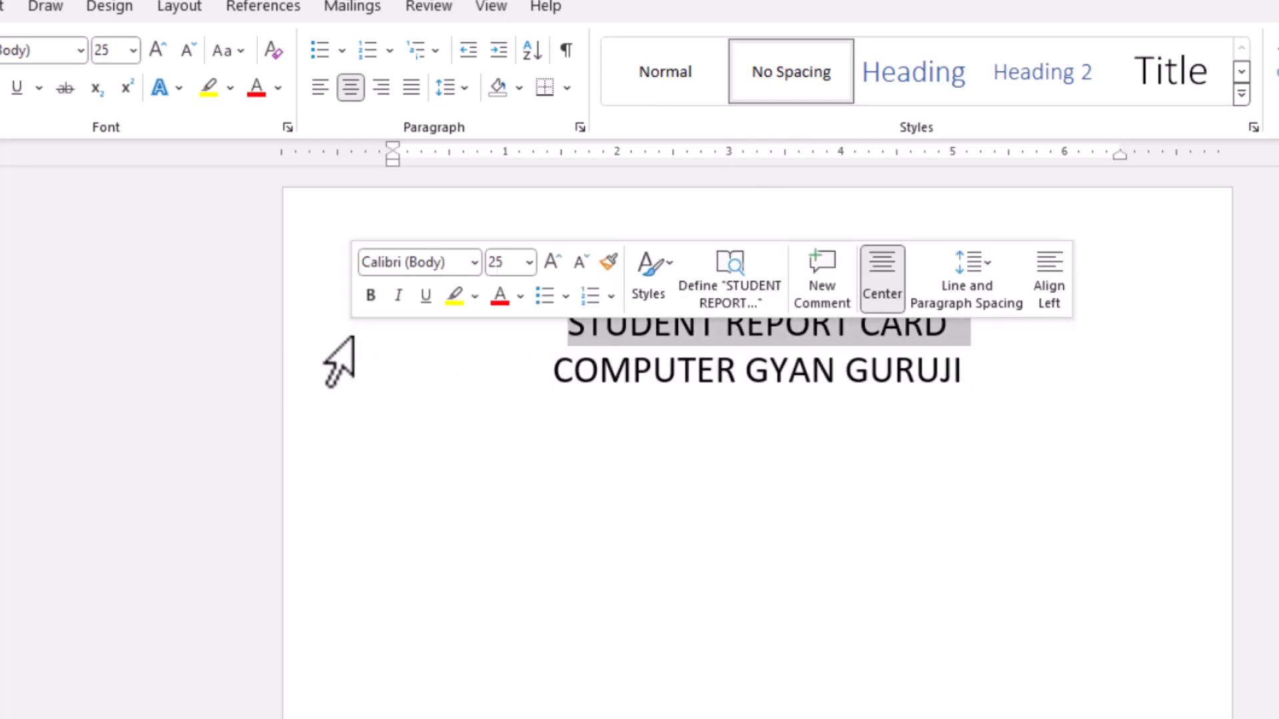
key("ctrl+b")
key("ctrl+bracketright")
key("ctrl+bracketright")
key("ctrl+bracketright")
key("ctrl+bracketright")
key("ctrl+bracketright")
key("ctrl+bracketright")
key("ctrl+bracketright")
key("ctrl+bracketright")
key("ctrl+bracketright")
key("ctrl+bracketright")
key("ctrl+bracketright")
key("ctrl+bracketright")
key("ctrl+bracketright")
key("ctrl+bracketright")
key("ctrl+bracketright")
key("ctrl+bracketright")
key("ctrl+bracketright")
key("ctrl+bracketright")
key("ctrl+bracketright")
key("ctrl+bracketright")
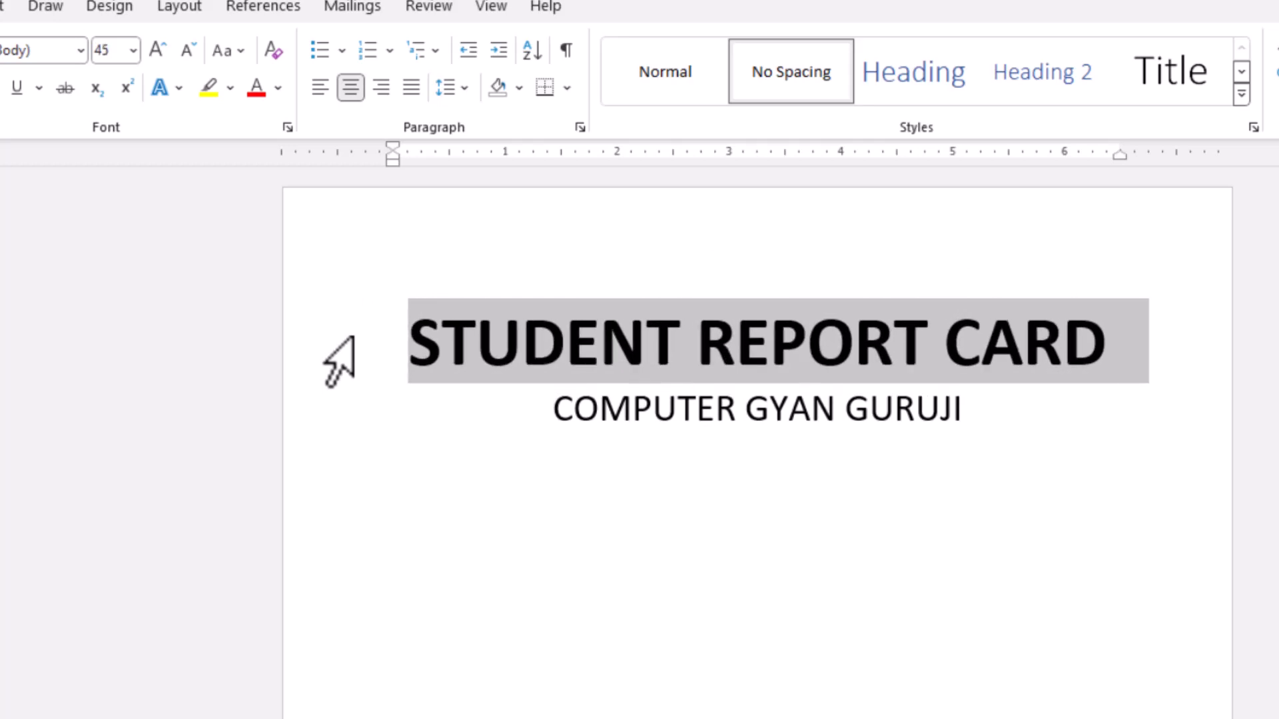
left_click(409, 373)
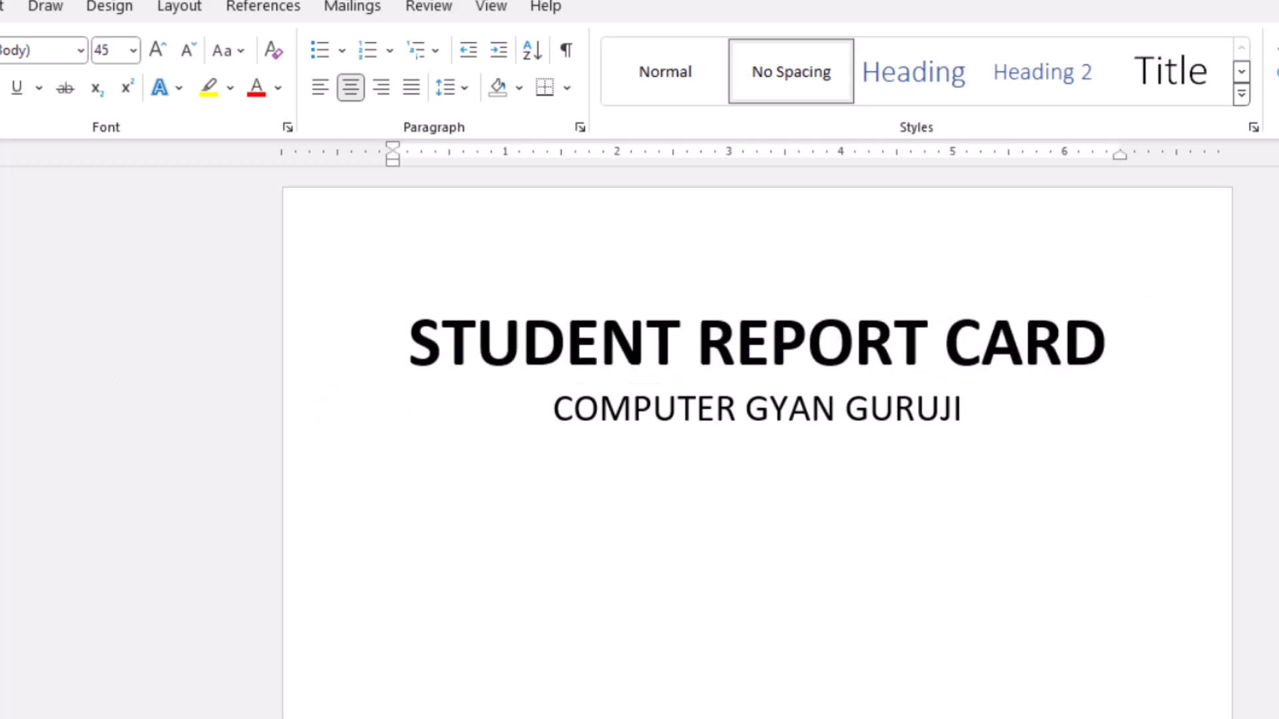
- Reduce the page's top margin by about half and colour the "STUDENT REPORT CARD" title red
left_click_drag(1, 300, 2, 246)
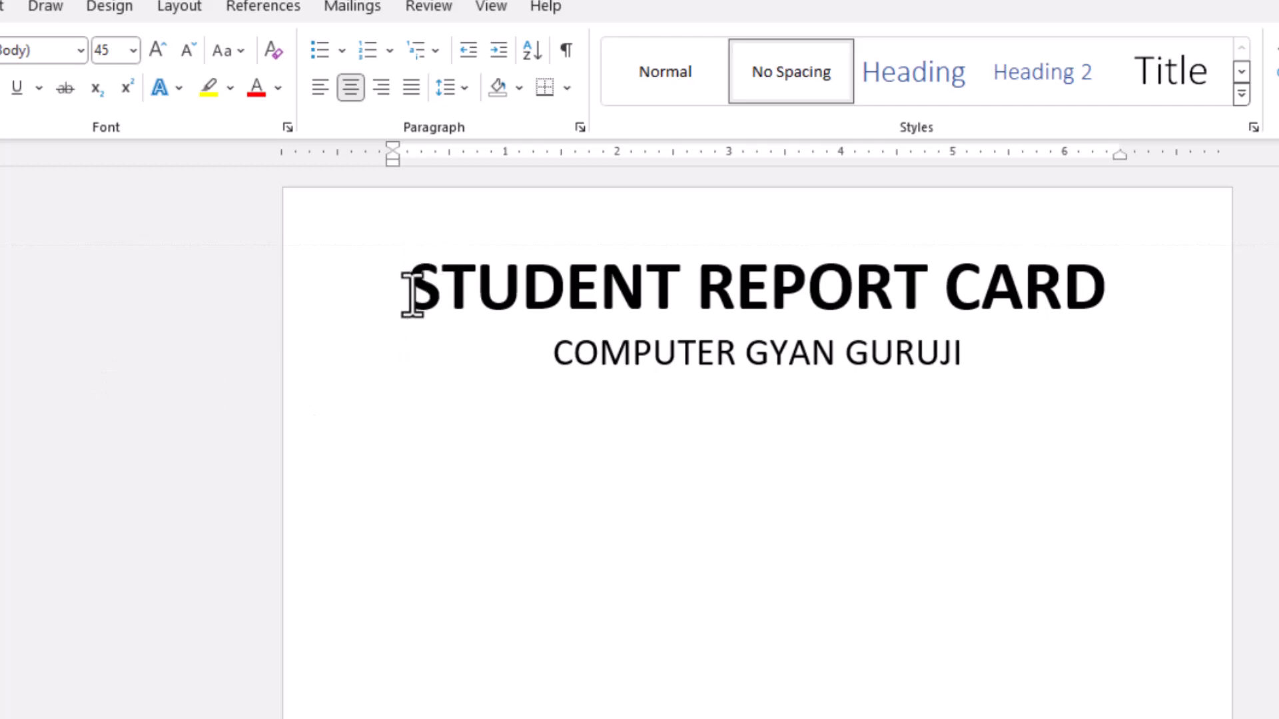
left_click_drag(413, 293, 1025, 305)
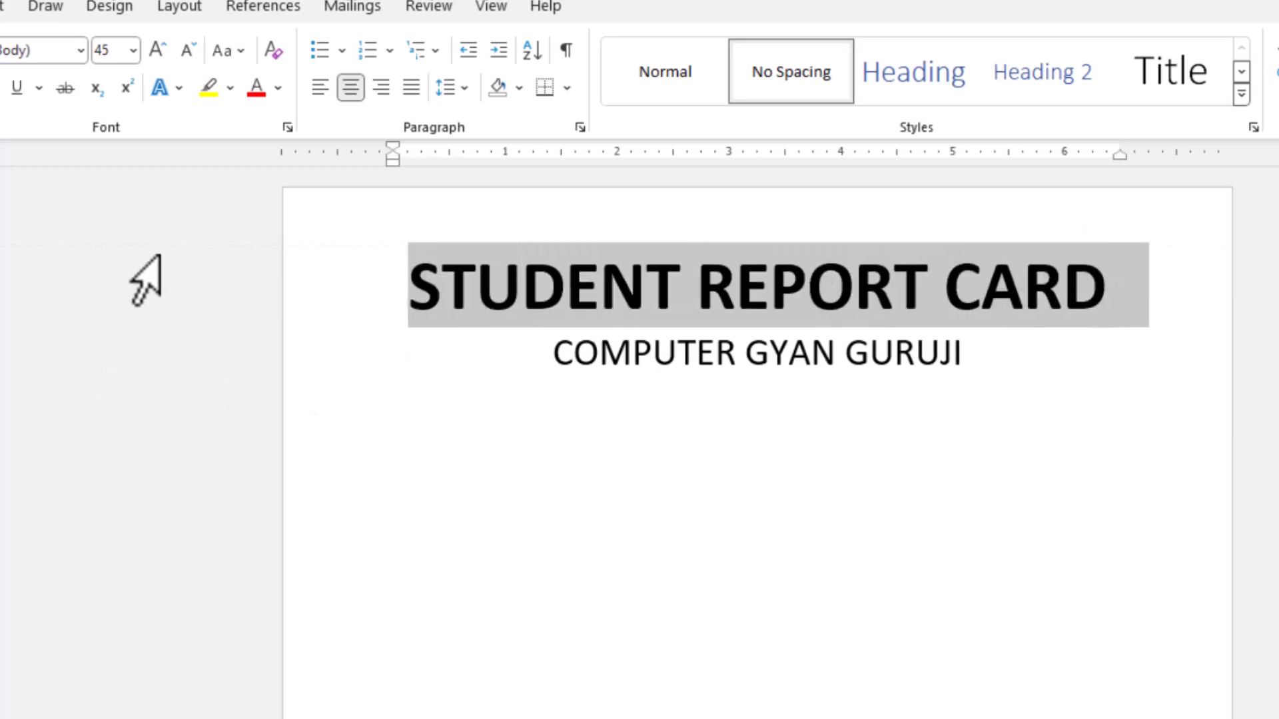
left_click(257, 90)
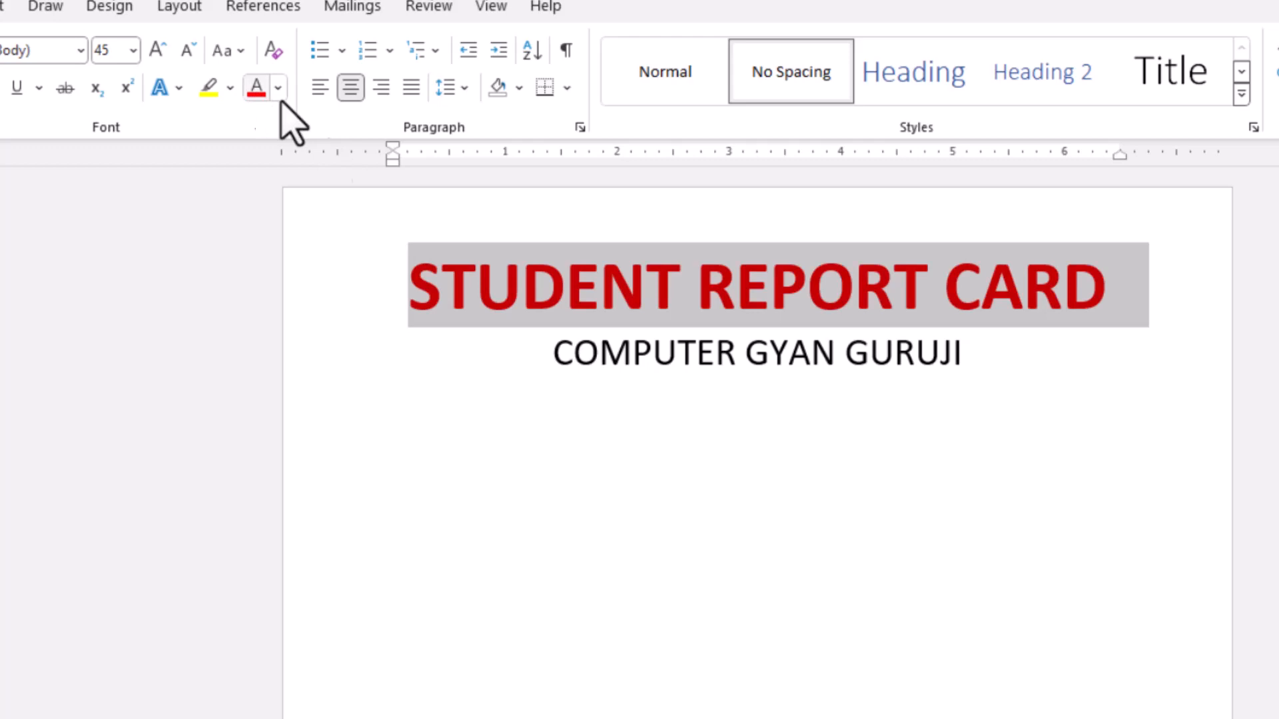
- Insert a table with four columns and three rows below the subtitle, leaving a blank line above it
left_click(738, 356)
left_click(971, 362)
key("Return")
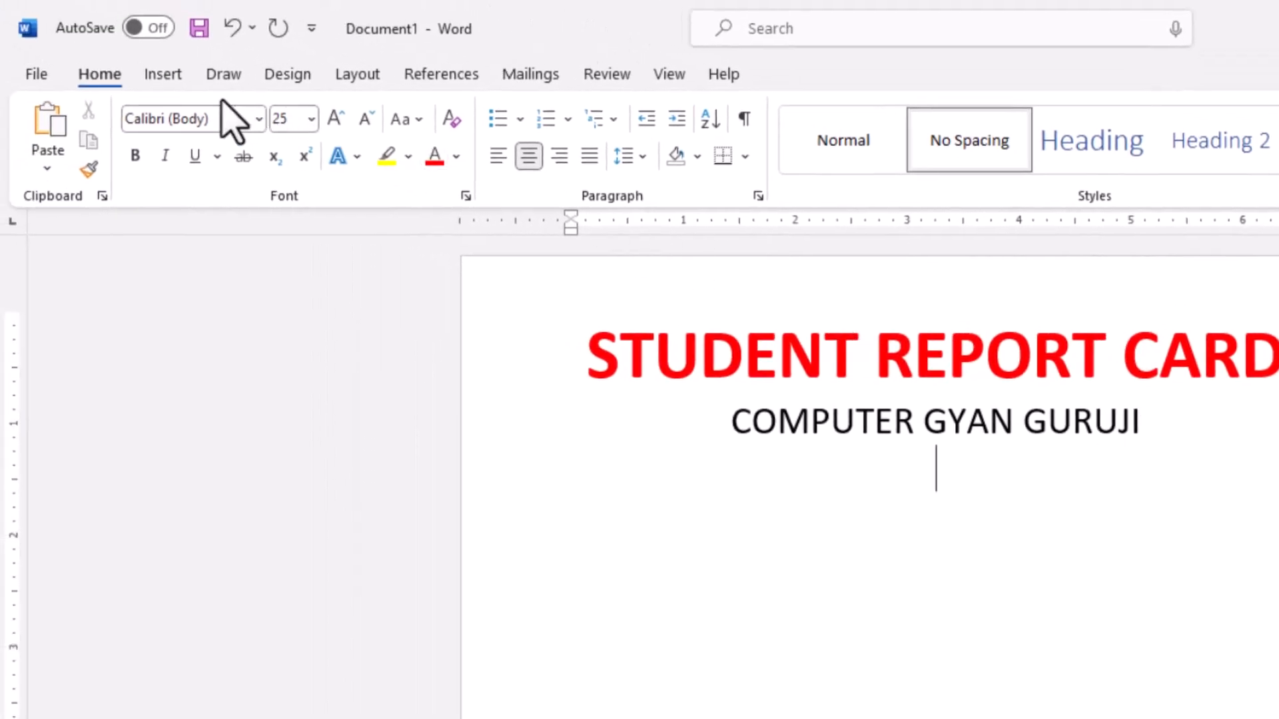
left_click(163, 77)
left_click(218, 167)
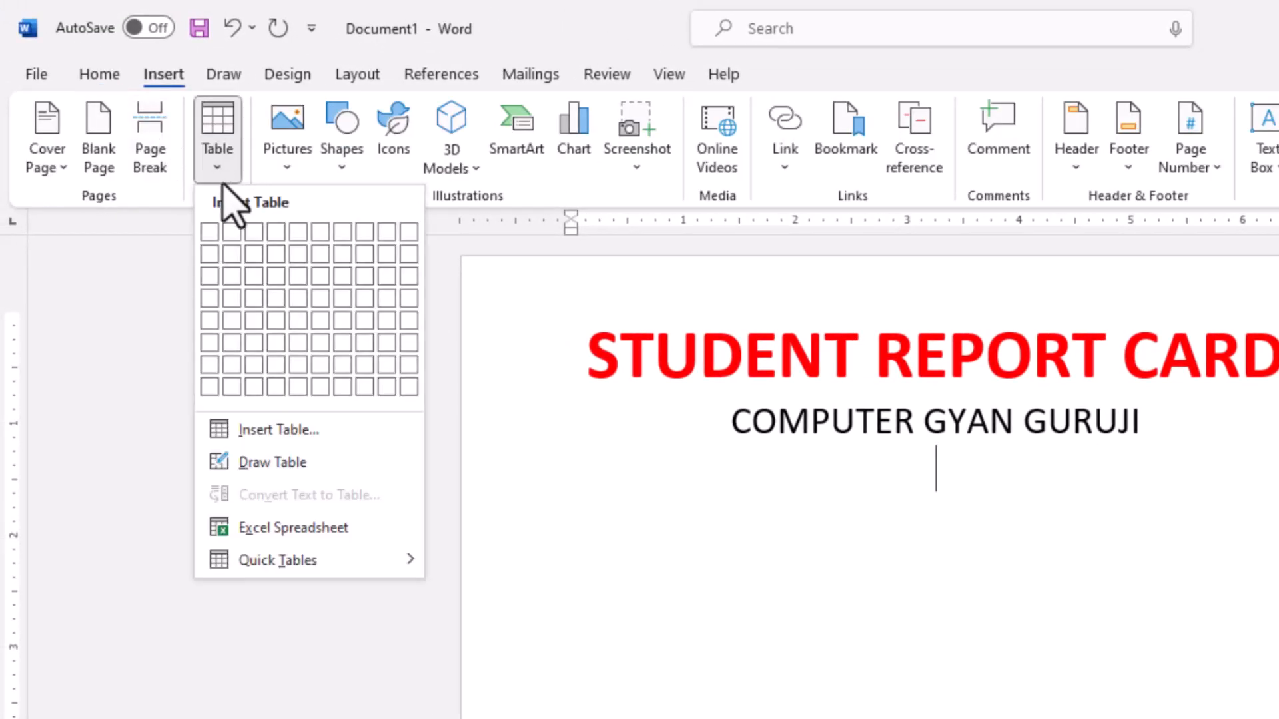
left_click(270, 280)
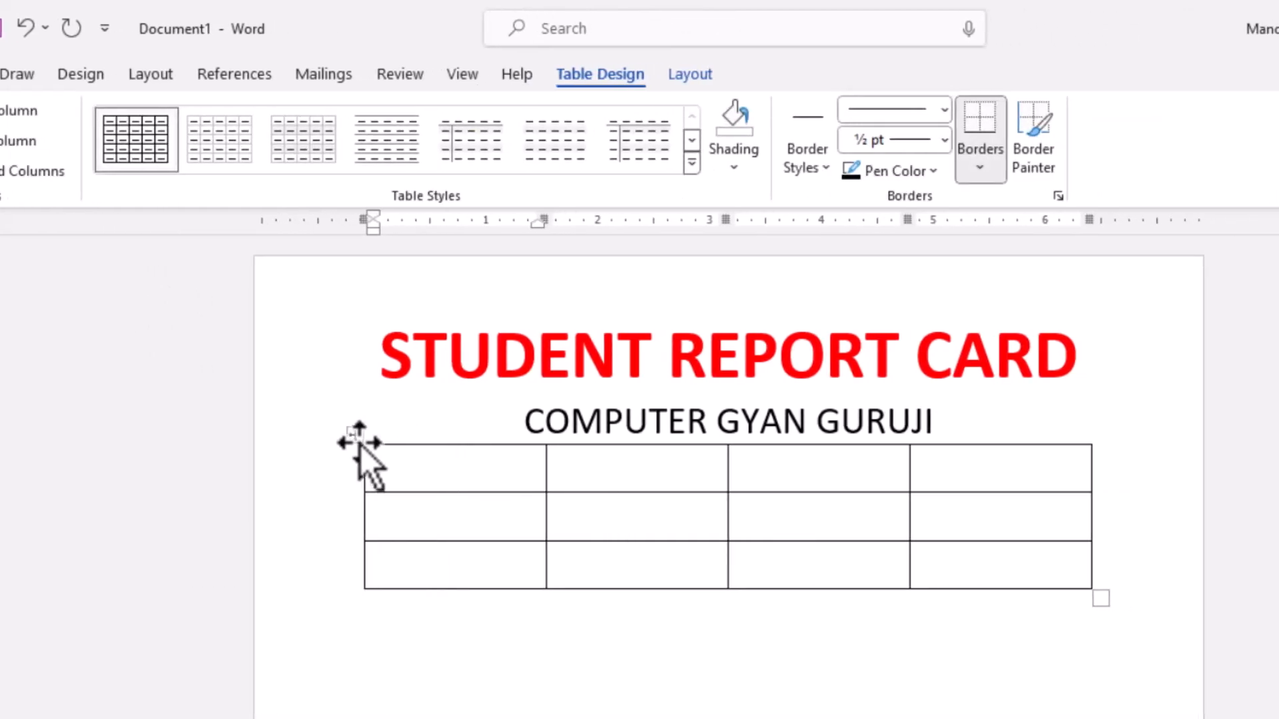
left_click(983, 435)
key("Return")
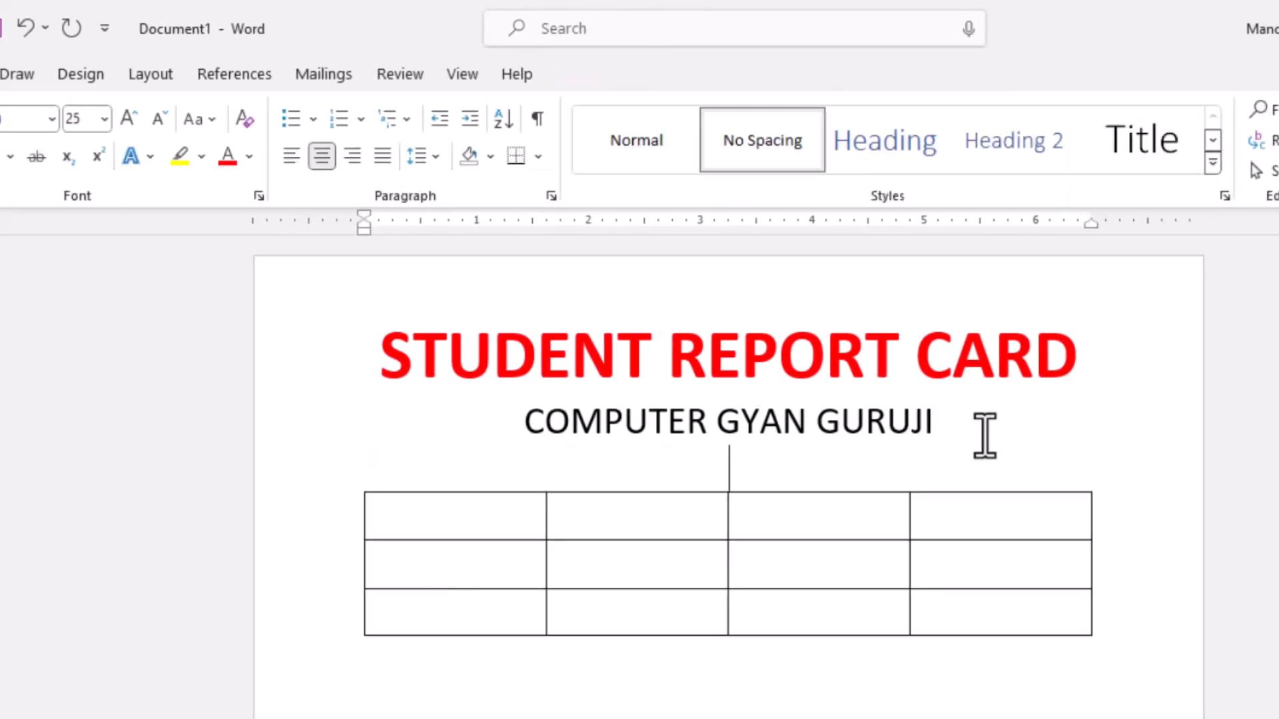
- Enter the label "Name" in the first cell of the table's first row
left_click(493, 527)
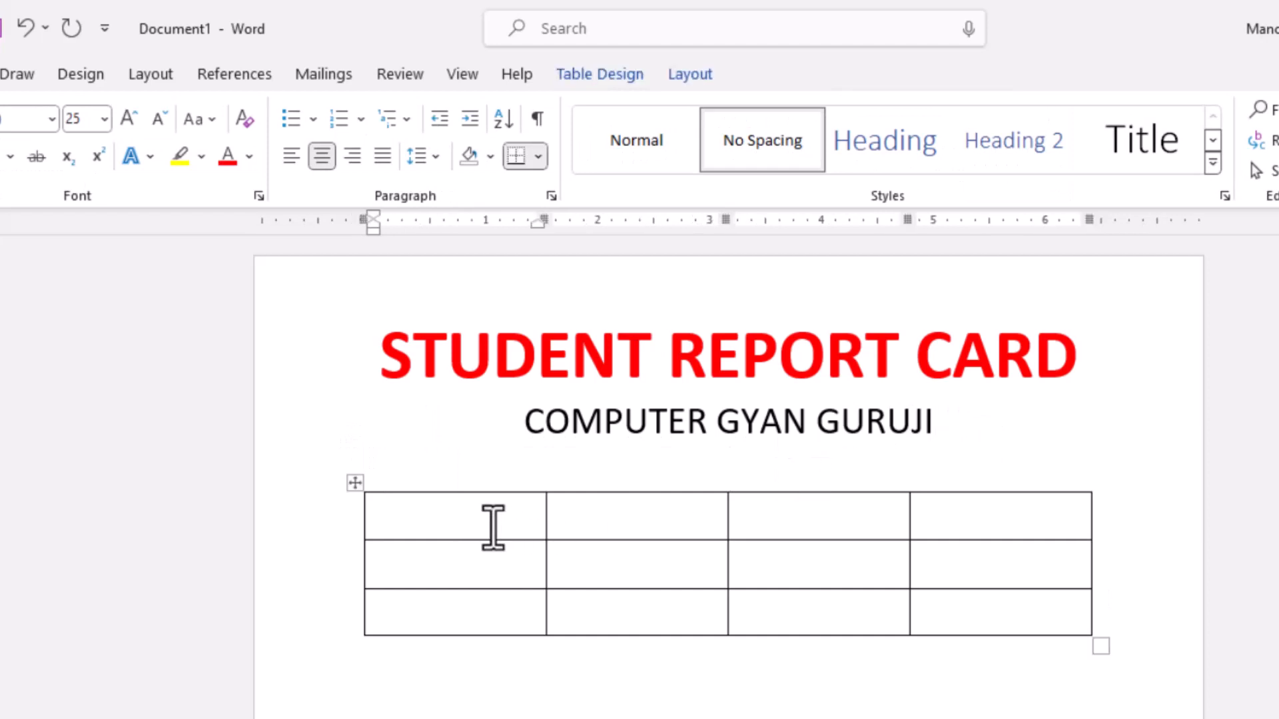
type("Name")
key("Tab")
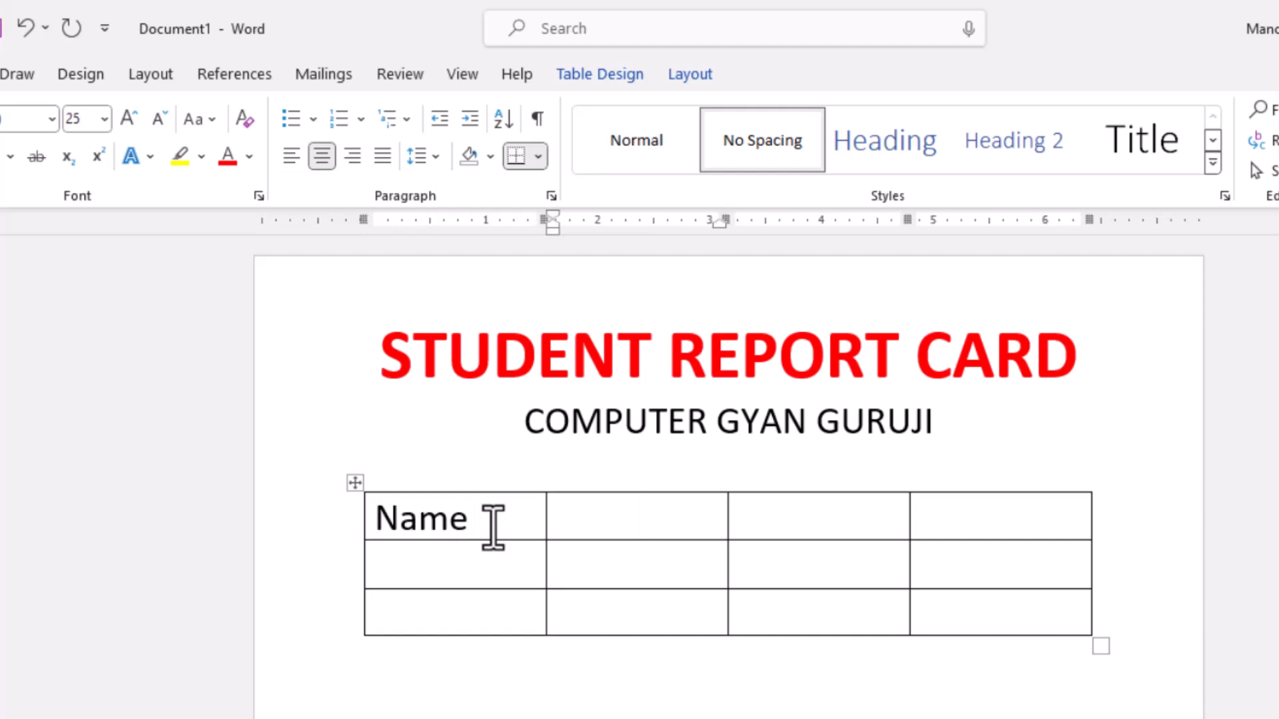
- Enter the label "Father's" in the third cell of the table's first row
key("Tab")
type("Fa")
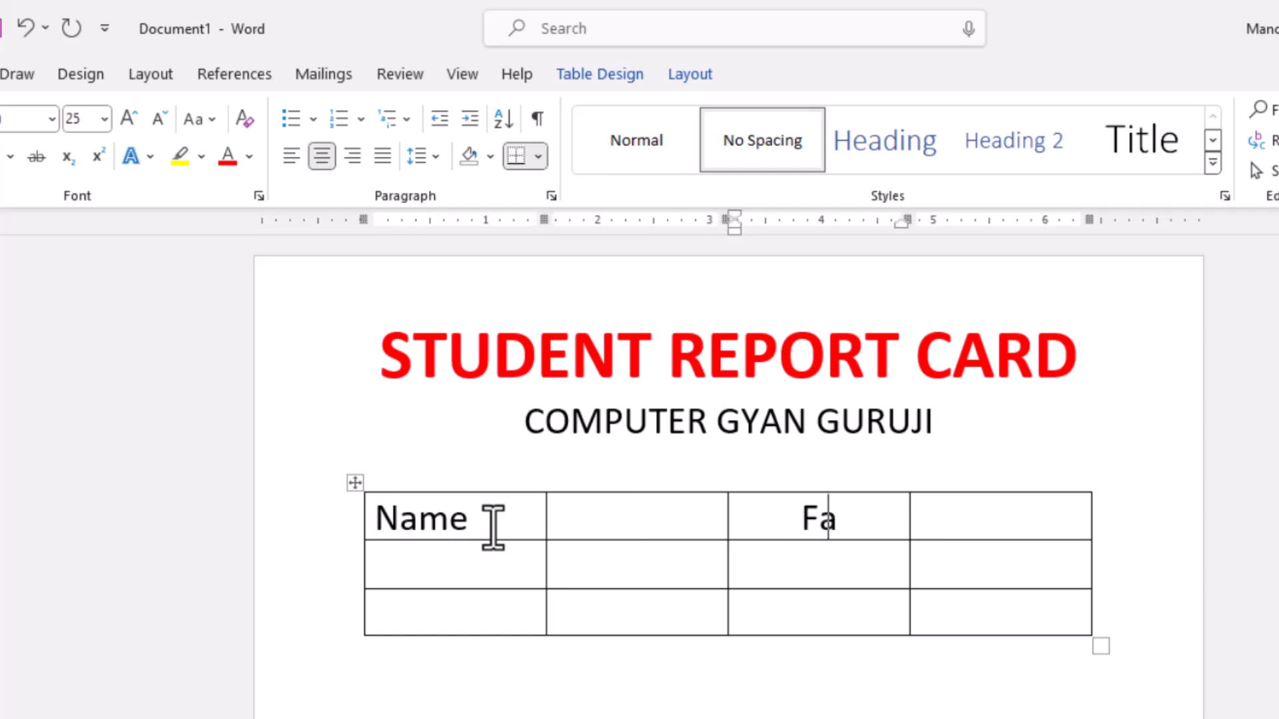
type("ther.s")
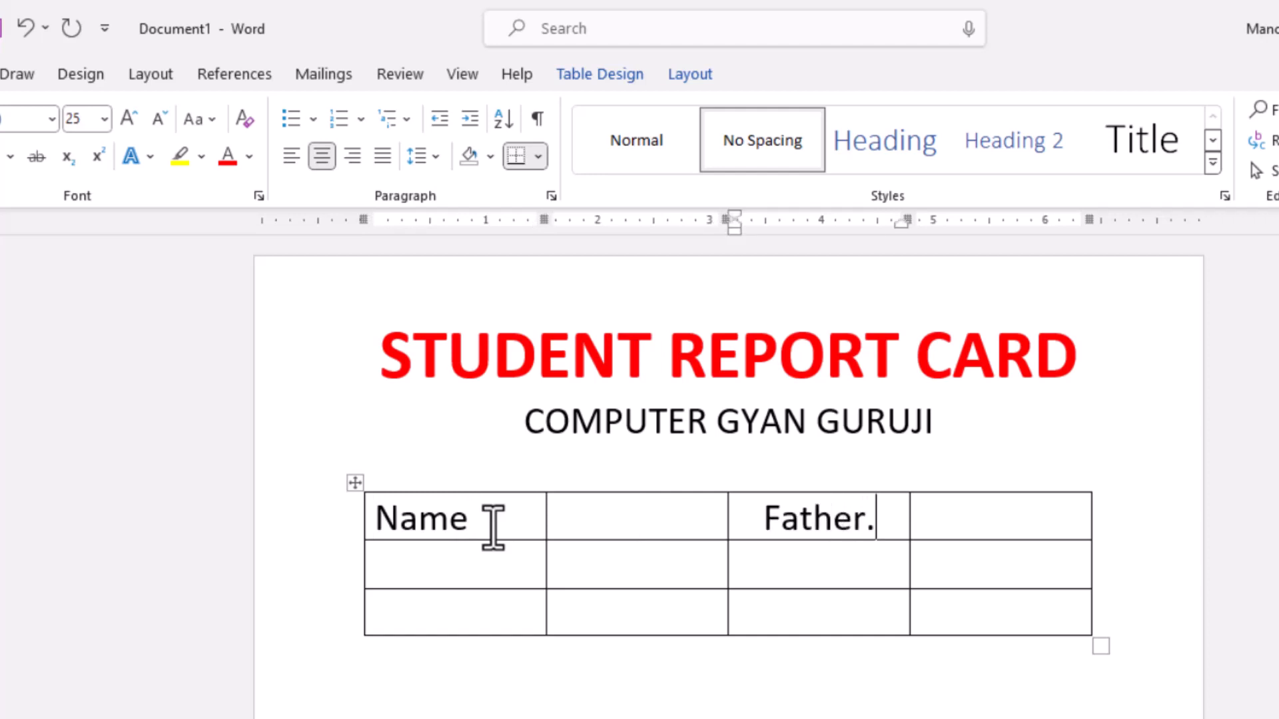
key("BackSpace")
key("BackSpace")
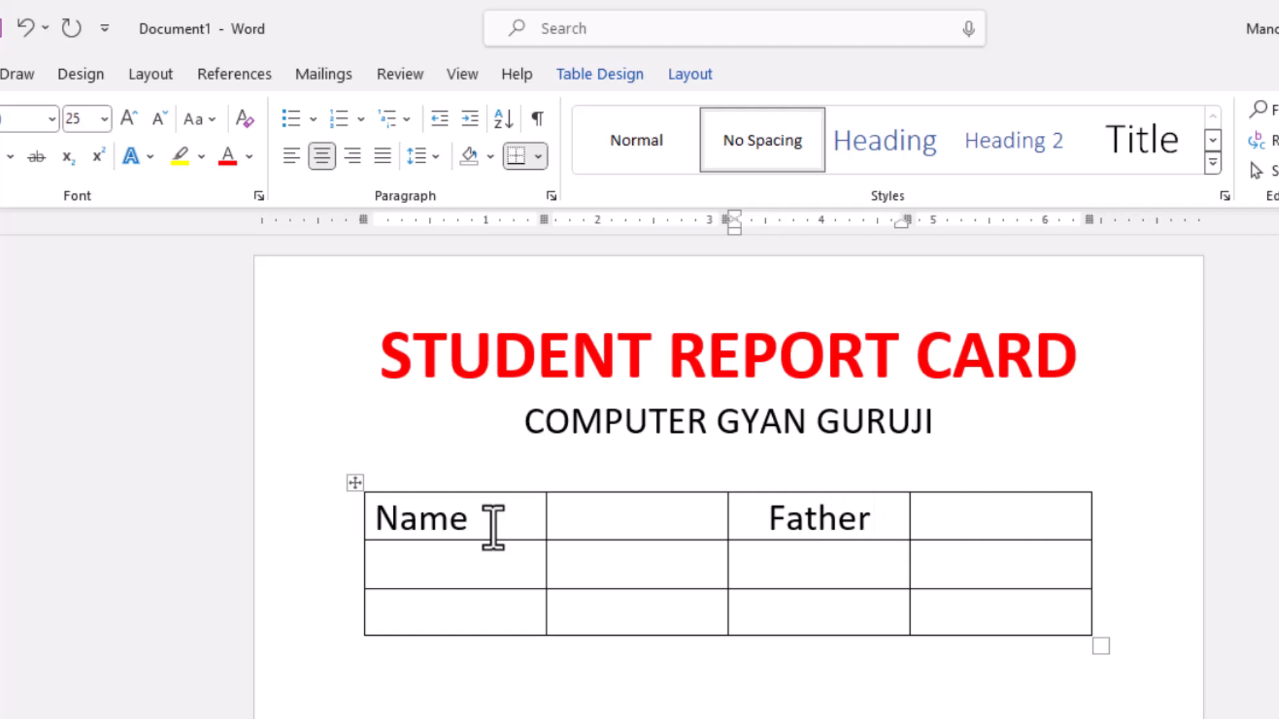
type("'s")
key("Tab")
key("Tab")
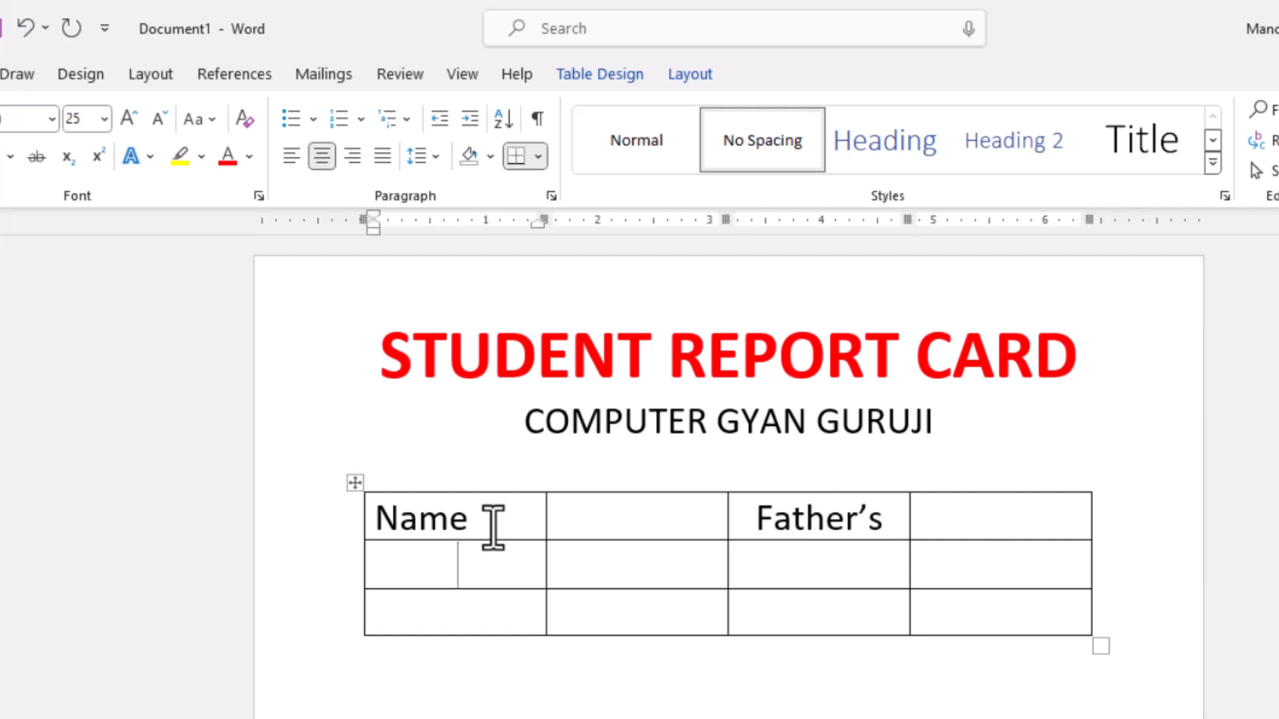
- Add the labels "Class" and "Roll No." in the second row and "Address" in the third, and left-align the whole table
type("Class")
key("Tab")
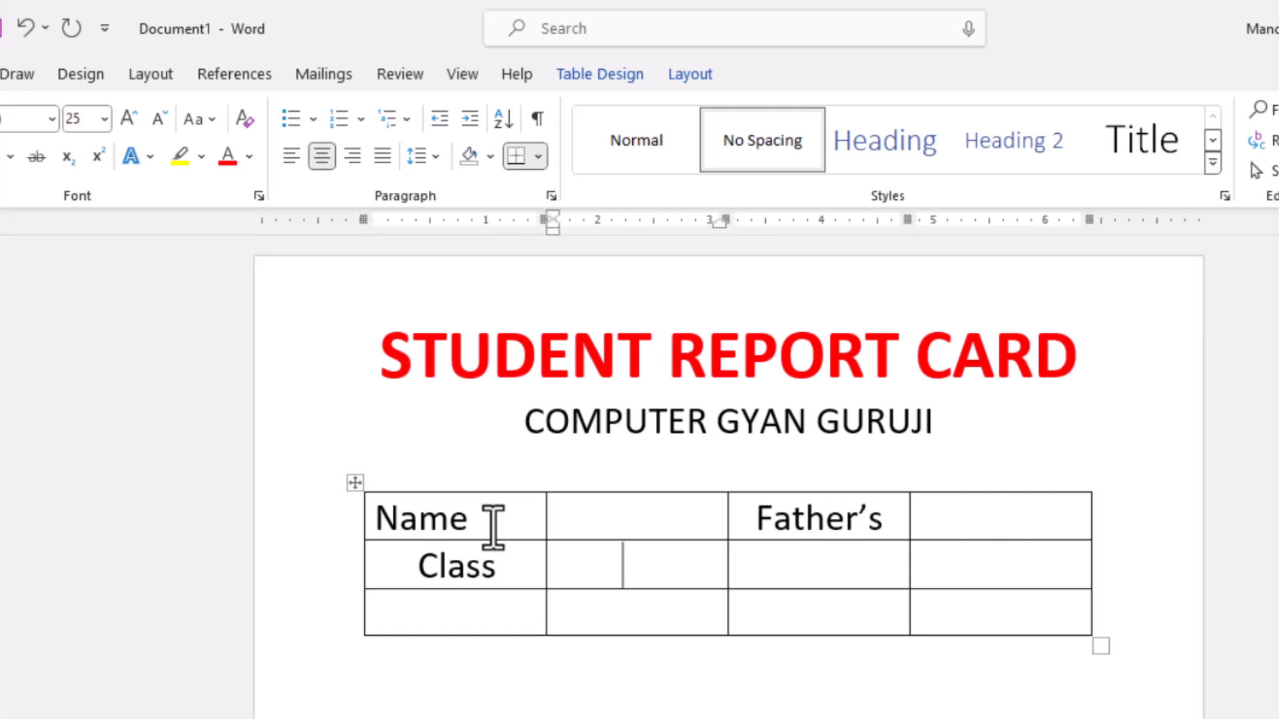
key("Tab")
type("Roll No.")
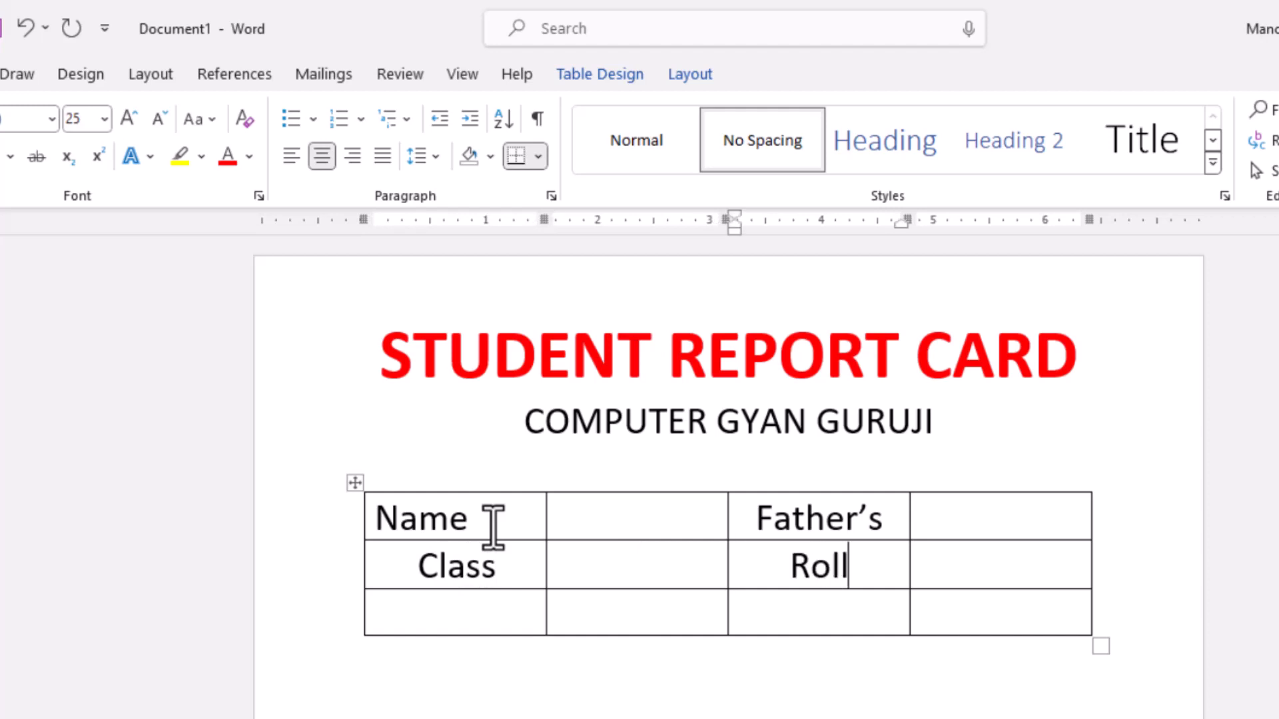
key("Tab")
key("Tab")
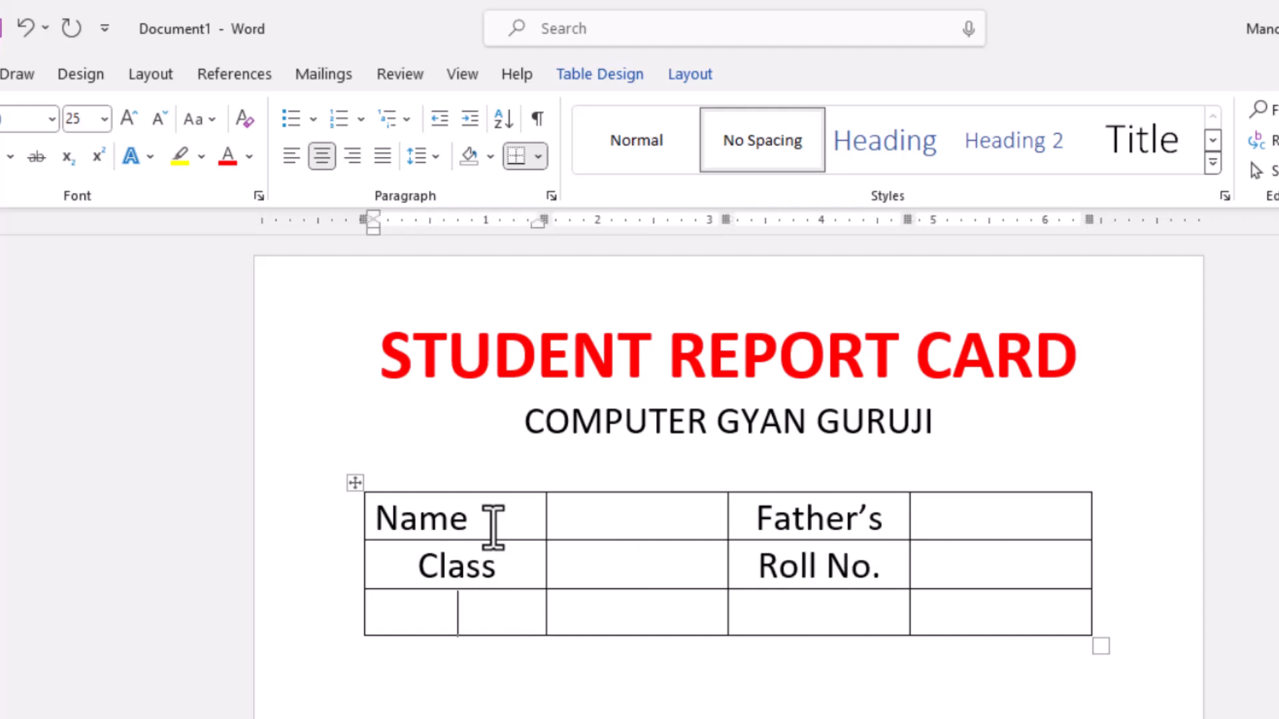
type("Address")
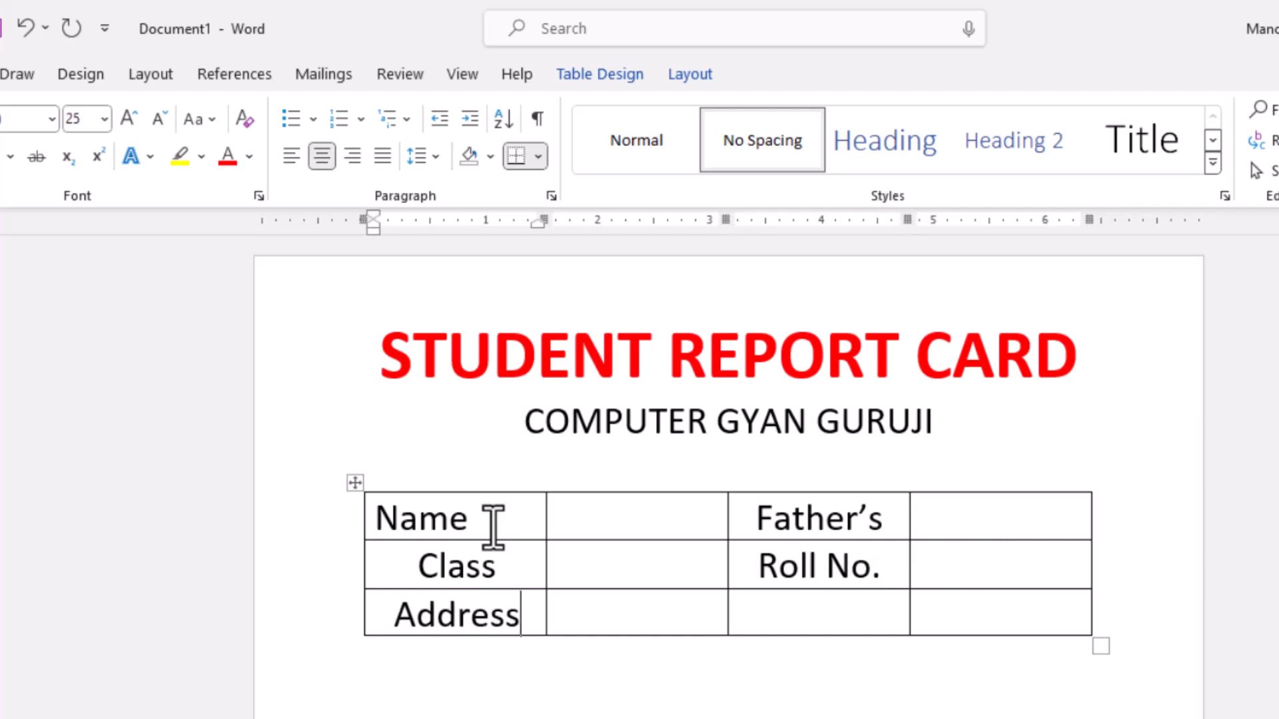
left_click(354, 481)
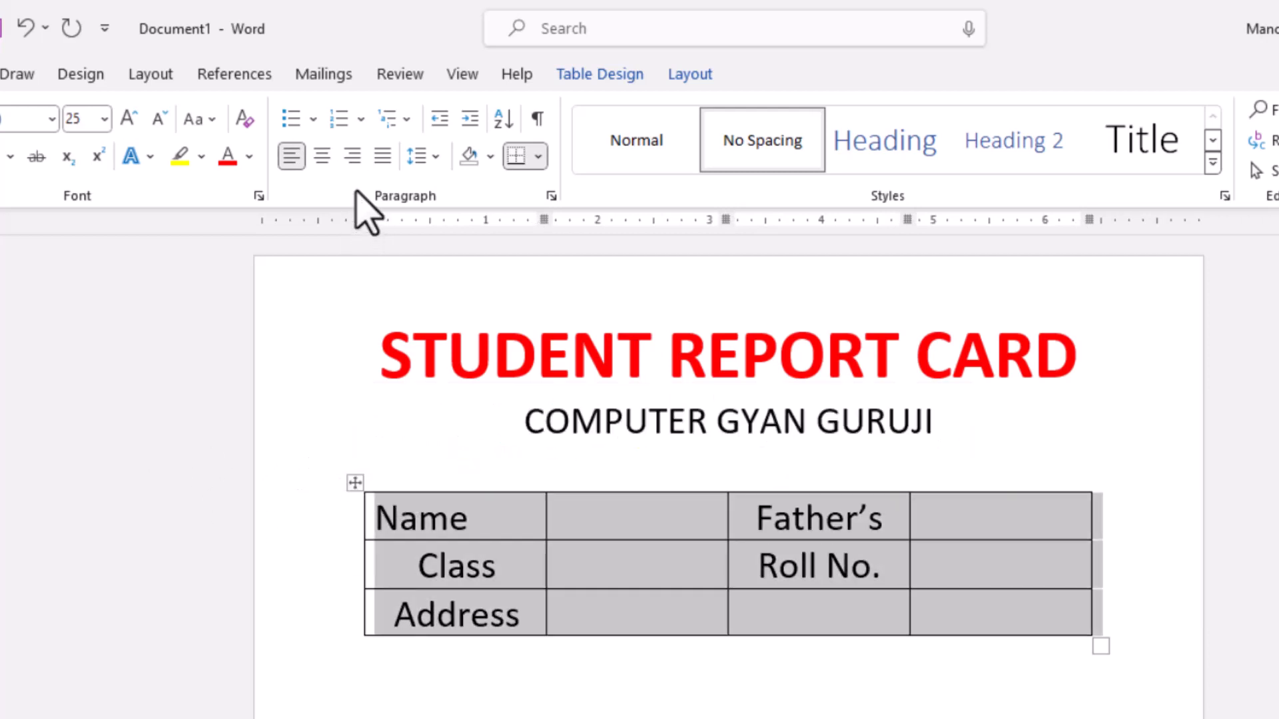
left_click(293, 156)
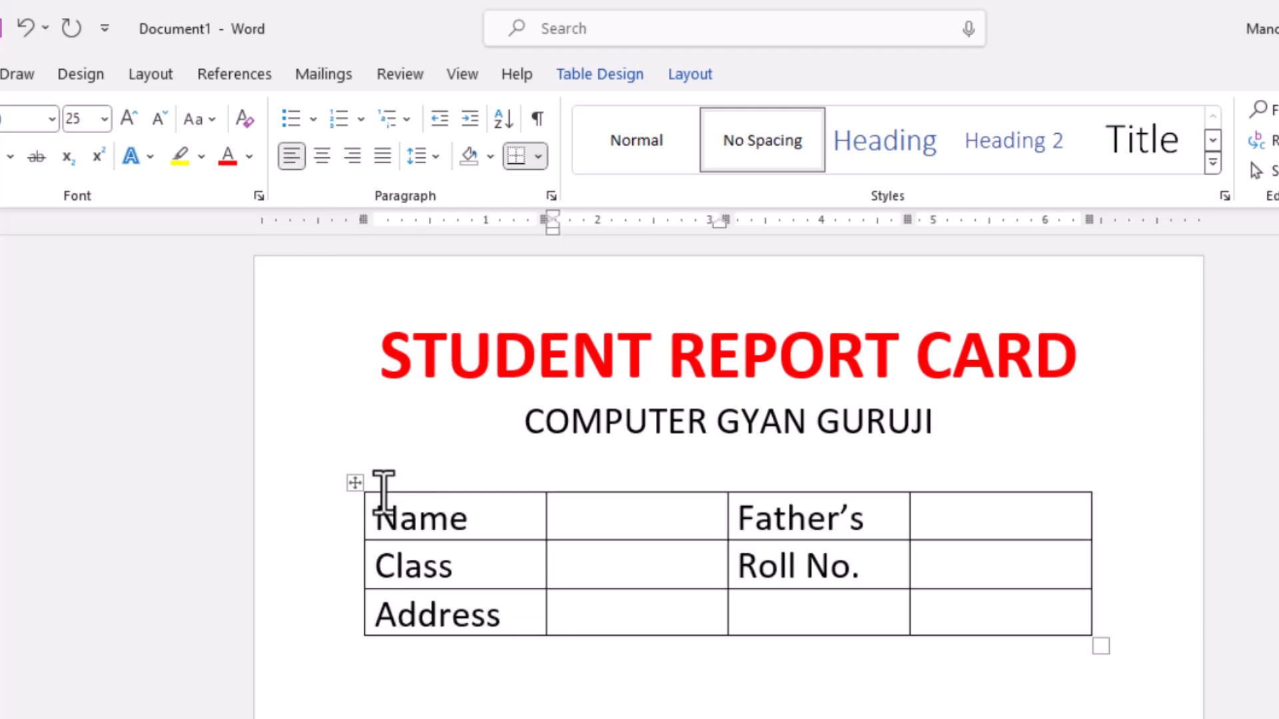
- Reduce the text size of the whole student details table to 20 pt
left_click(360, 486)
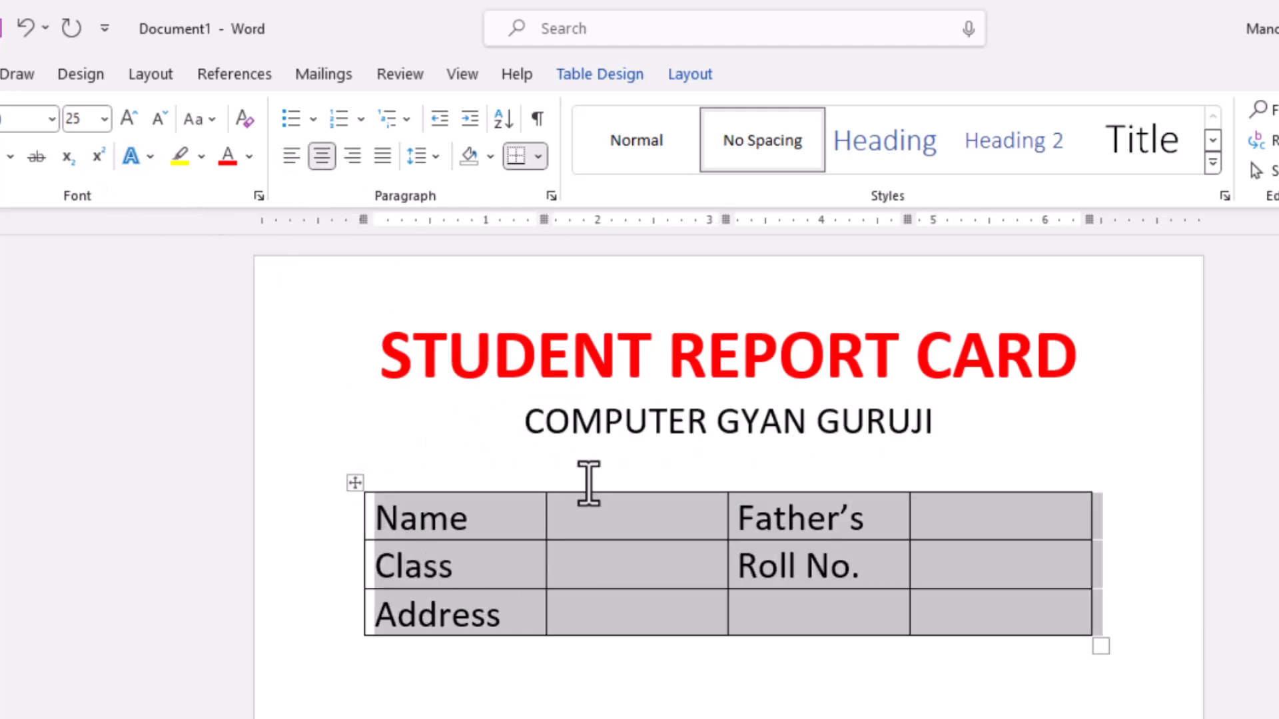
key("ctrl+bracketleft")
key("ctrl+bracketleft")
key("ctrl+bracketleft")
key("ctrl+bracketleft")
key("ctrl+bracketleft")
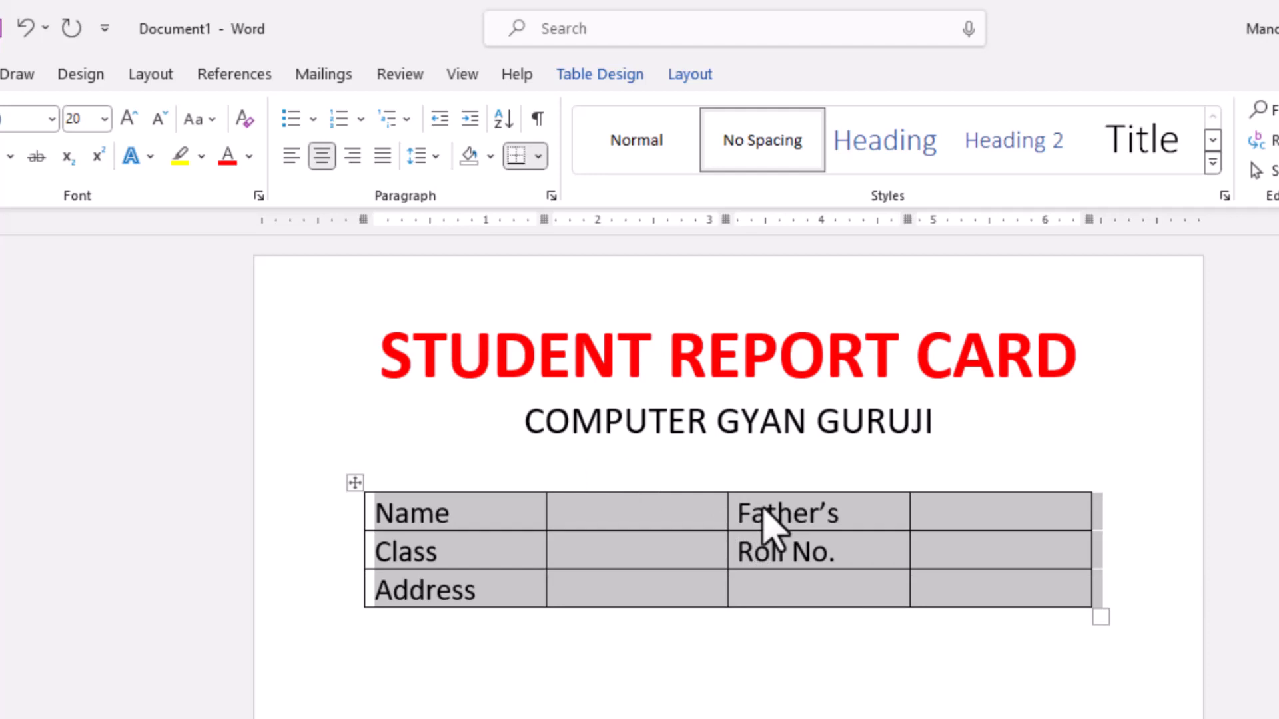
- Vertically centre the details table's text against the left side of its cells and set the row height to 0.7"
left_click(686, 74)
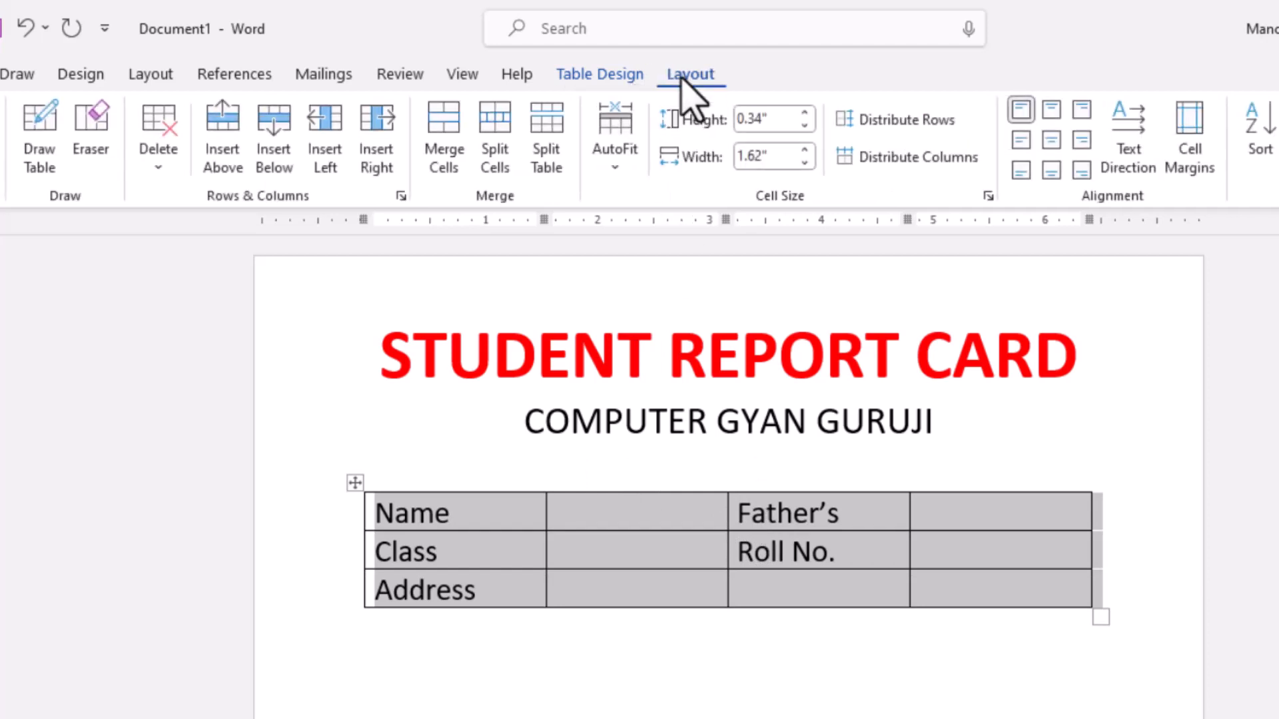
left_click(1025, 142)
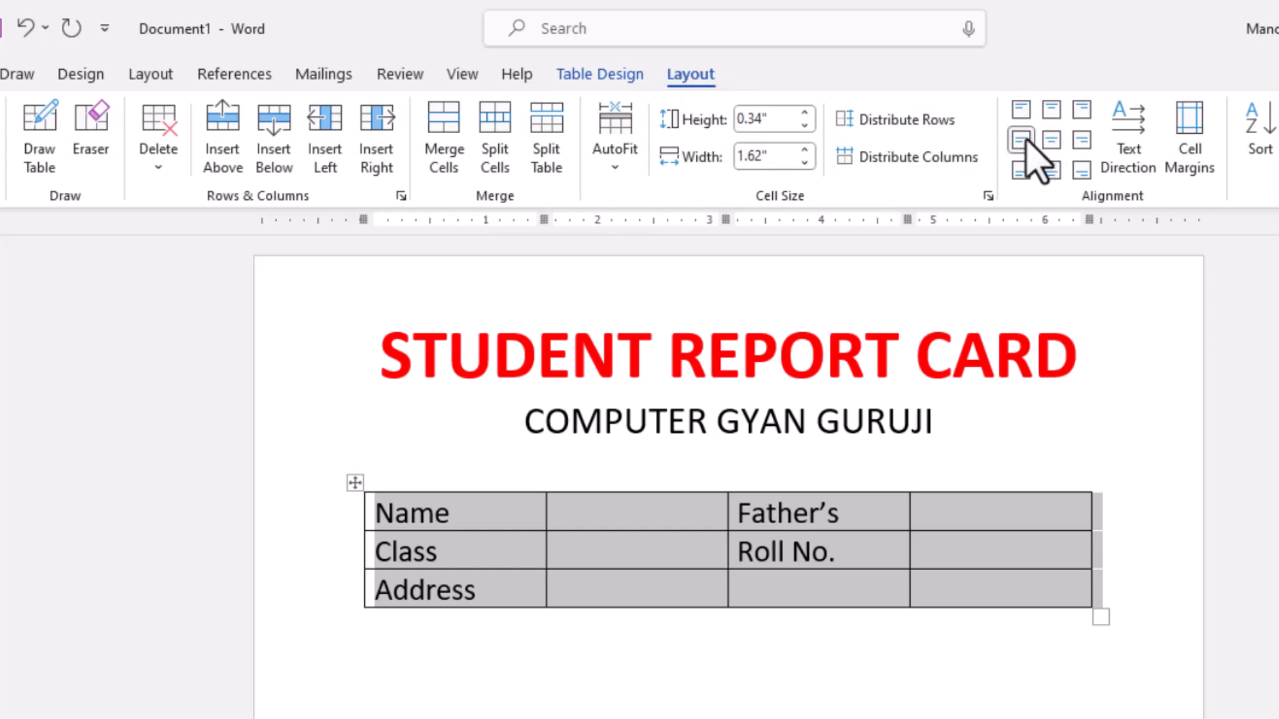
left_click(805, 113)
left_click(805, 113)
left_click(805, 113)
left_click(805, 113)
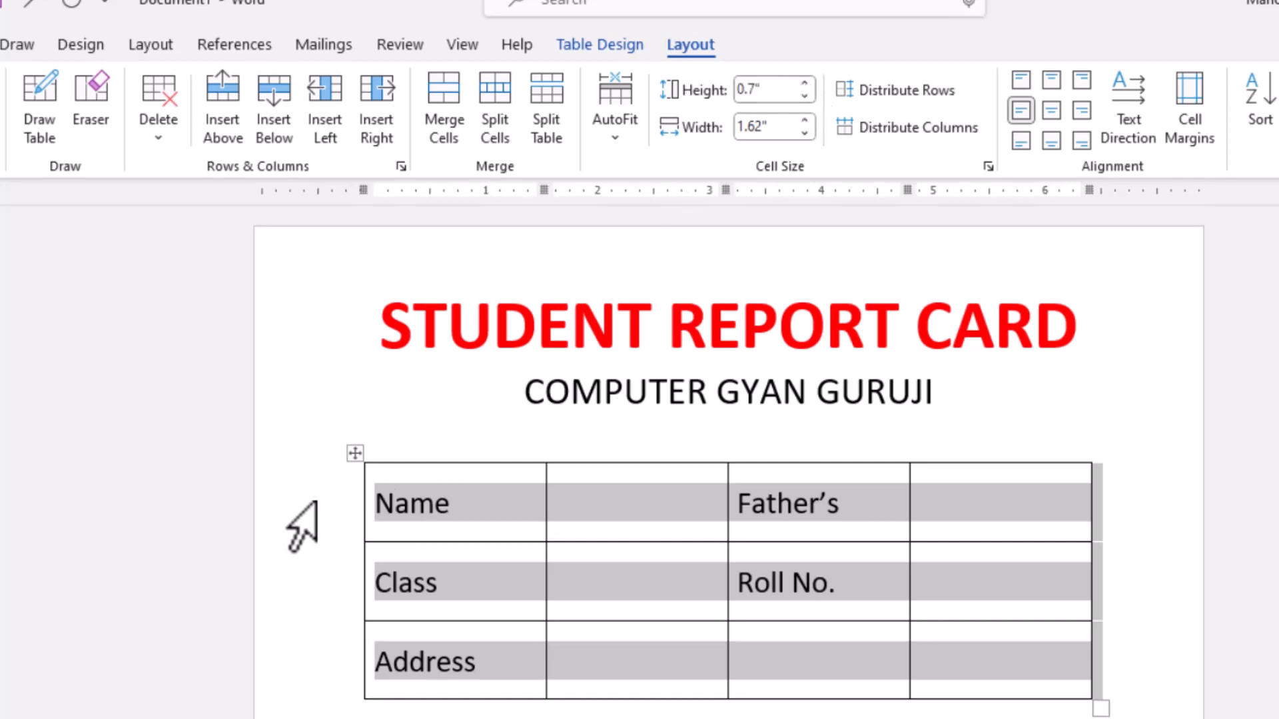
- Remove all borders from the student details table
left_click(354, 454)
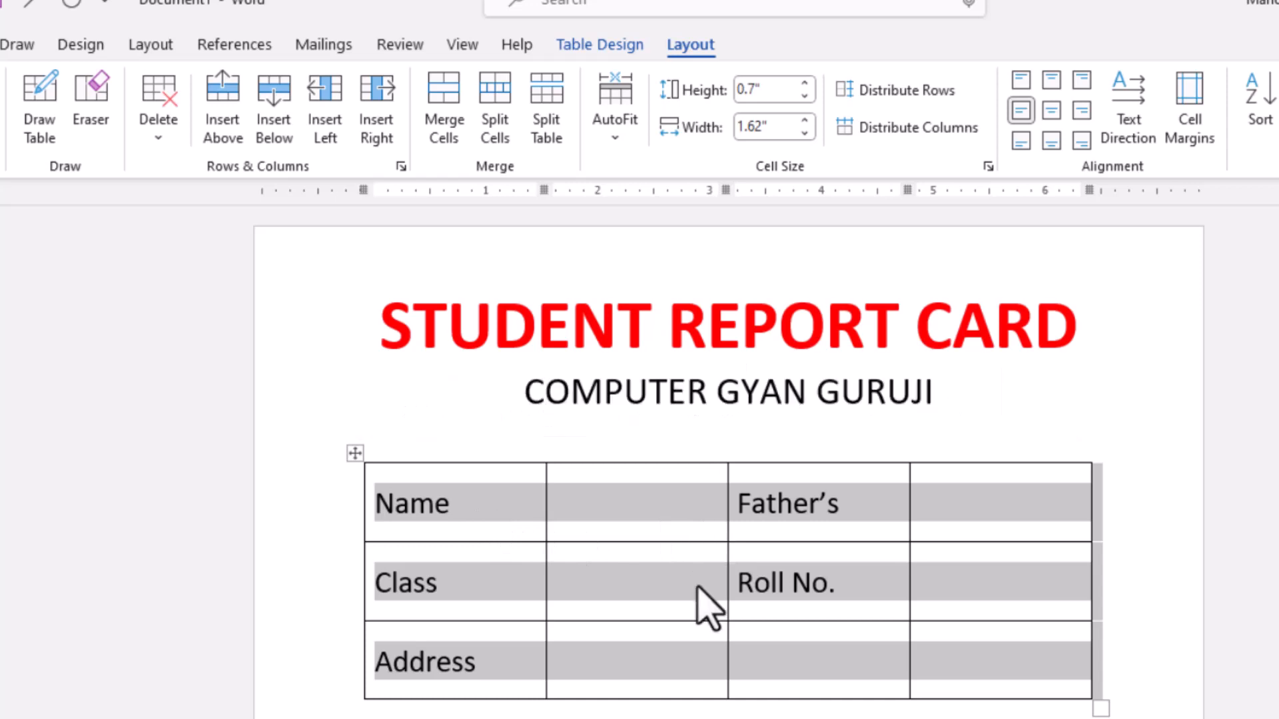
left_click(602, 45)
left_click(979, 138)
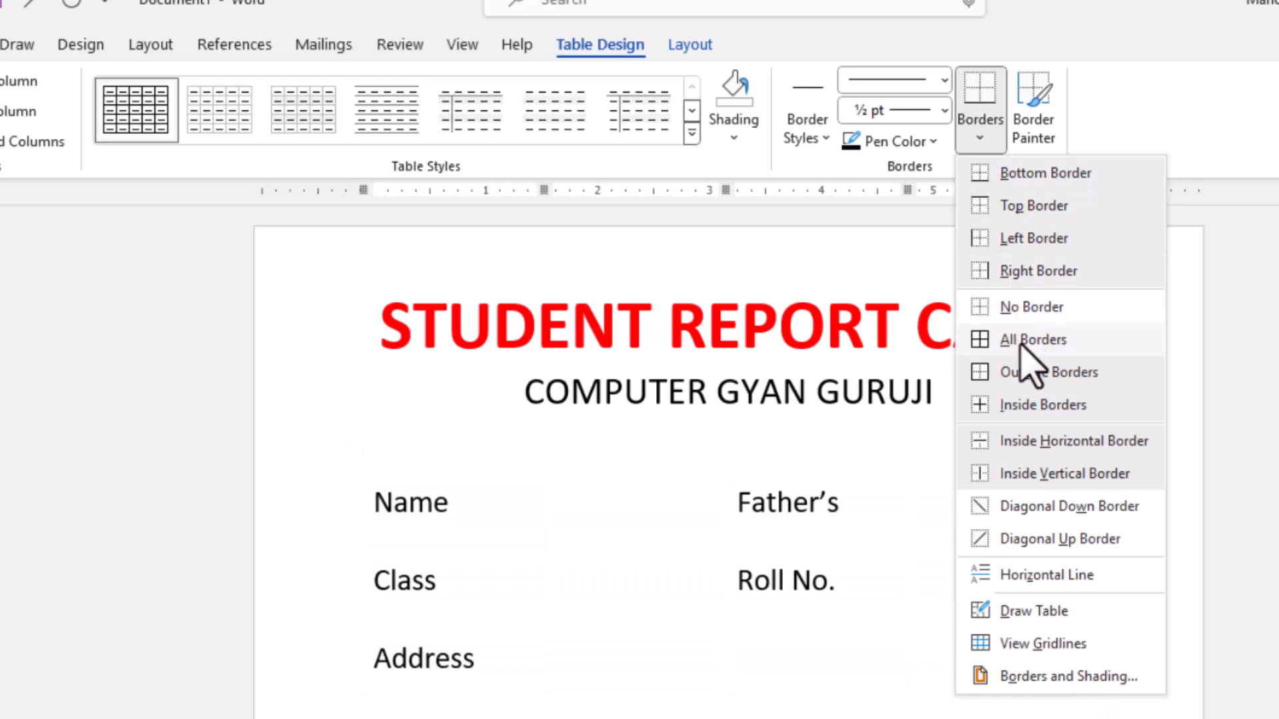
left_click(1013, 310)
left_click(729, 709)
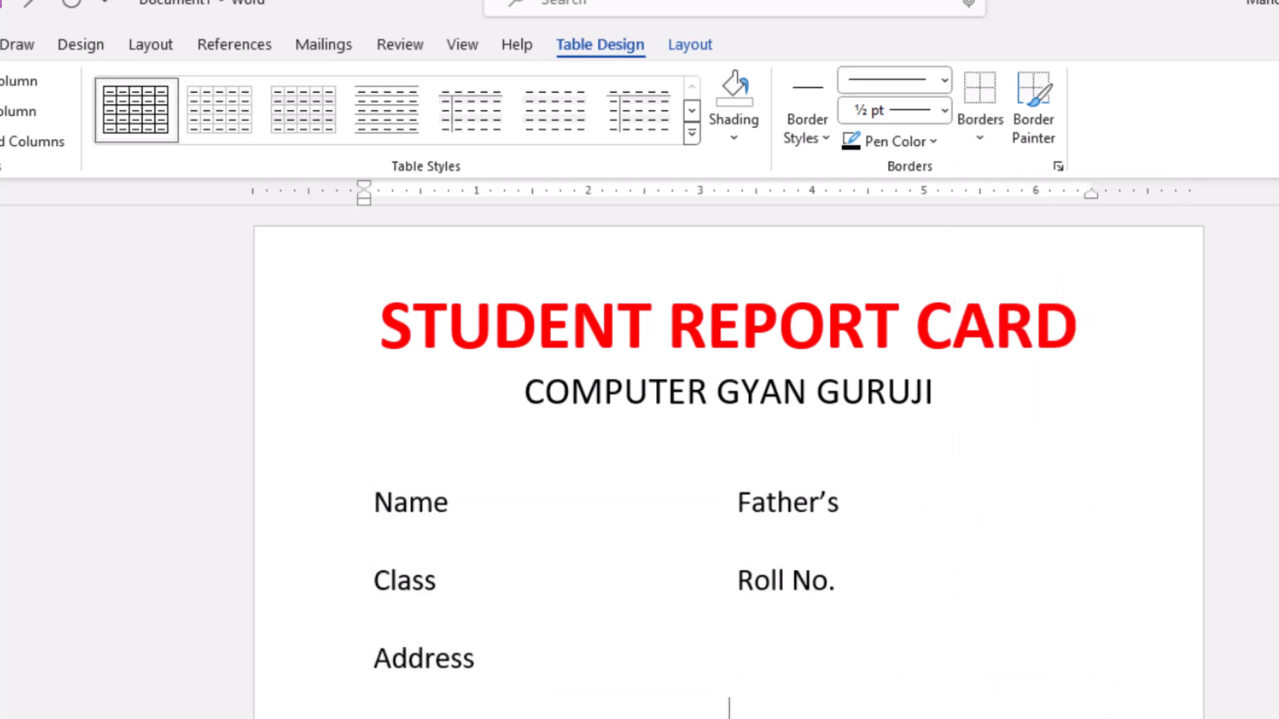
- Change the font of both label columns in the student details table to Edwardian Script ITC
scroll(791, 610, "down", 1)
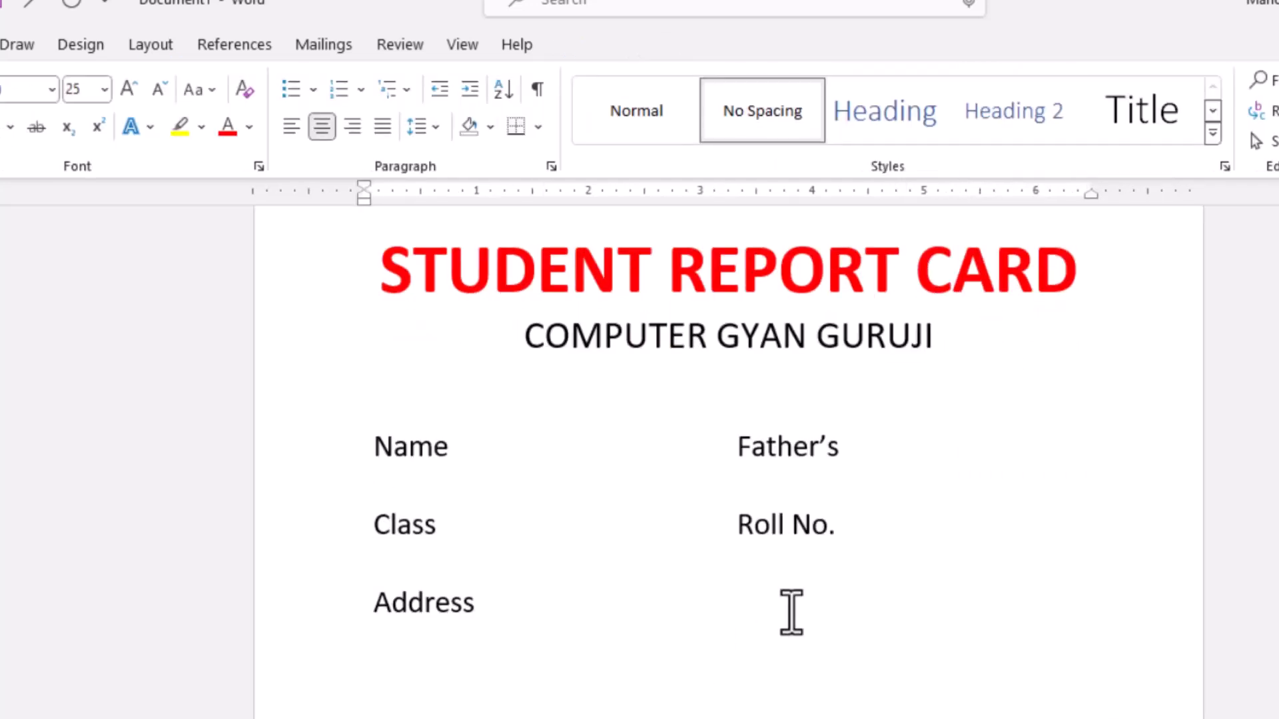
left_click(589, 448)
left_click_drag(589, 447, 605, 579)
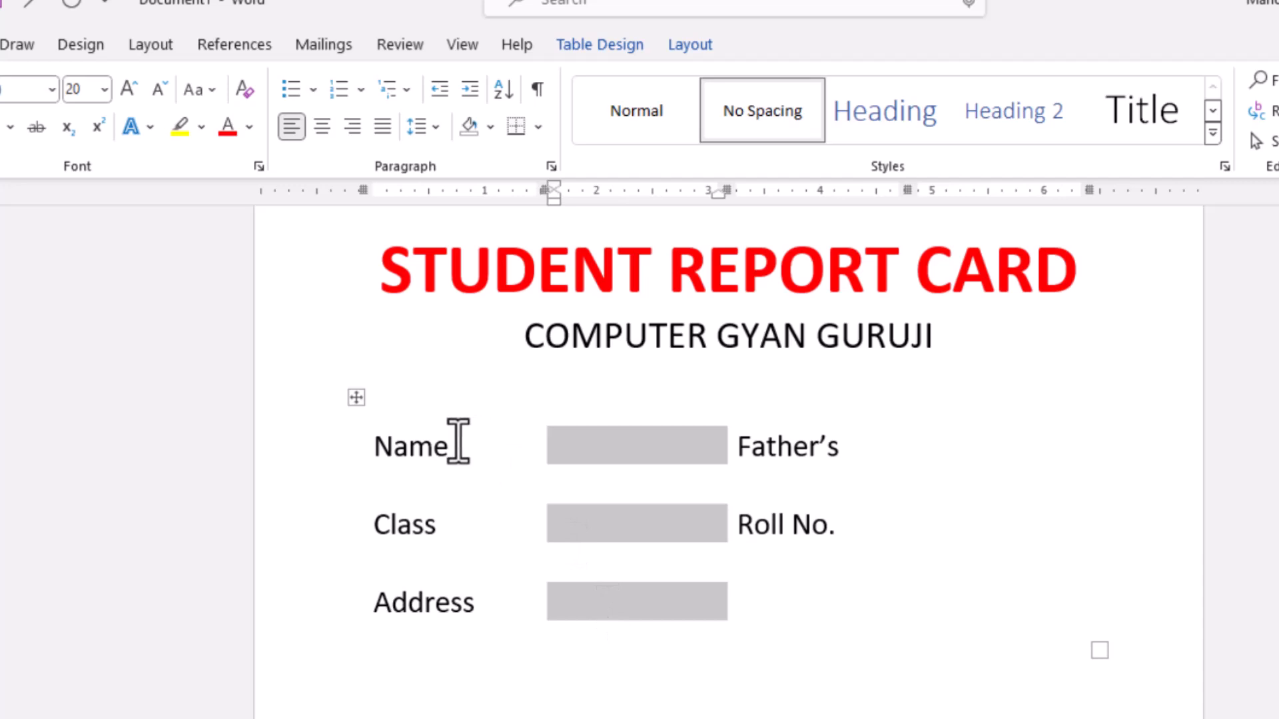
left_click_drag(613, 474, 999, 460)
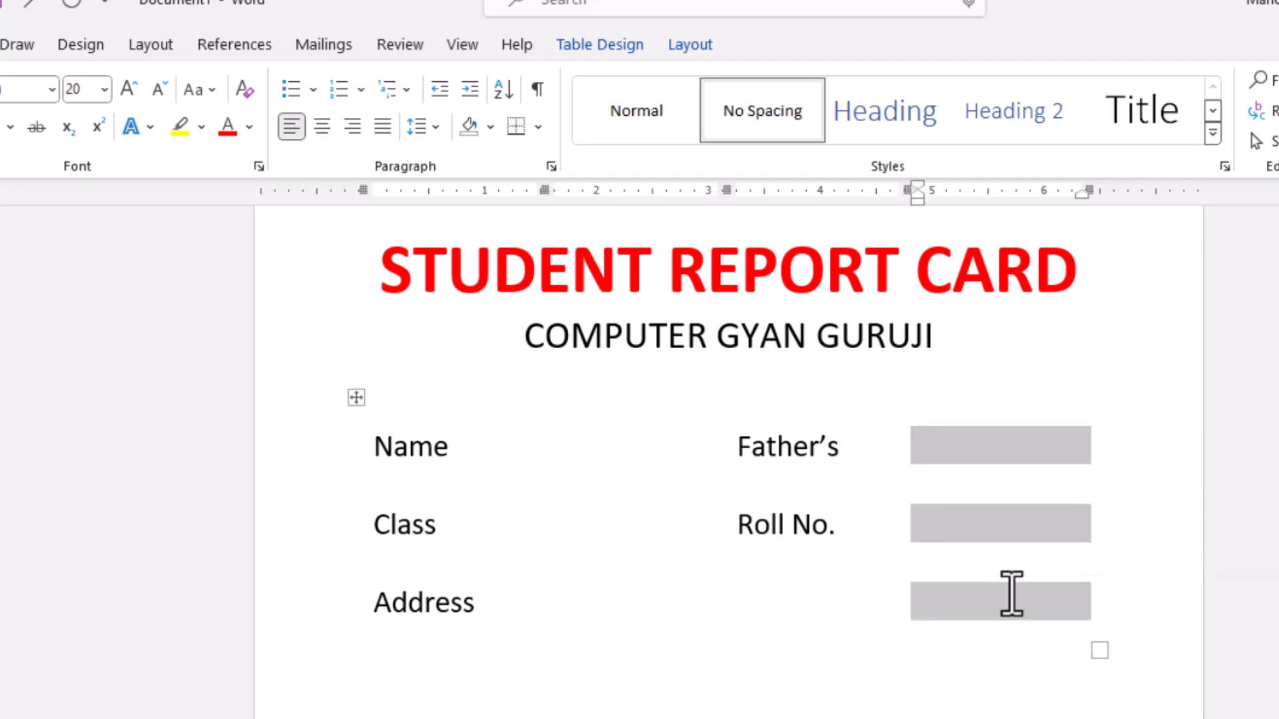
left_click_drag(422, 442, 433, 600)
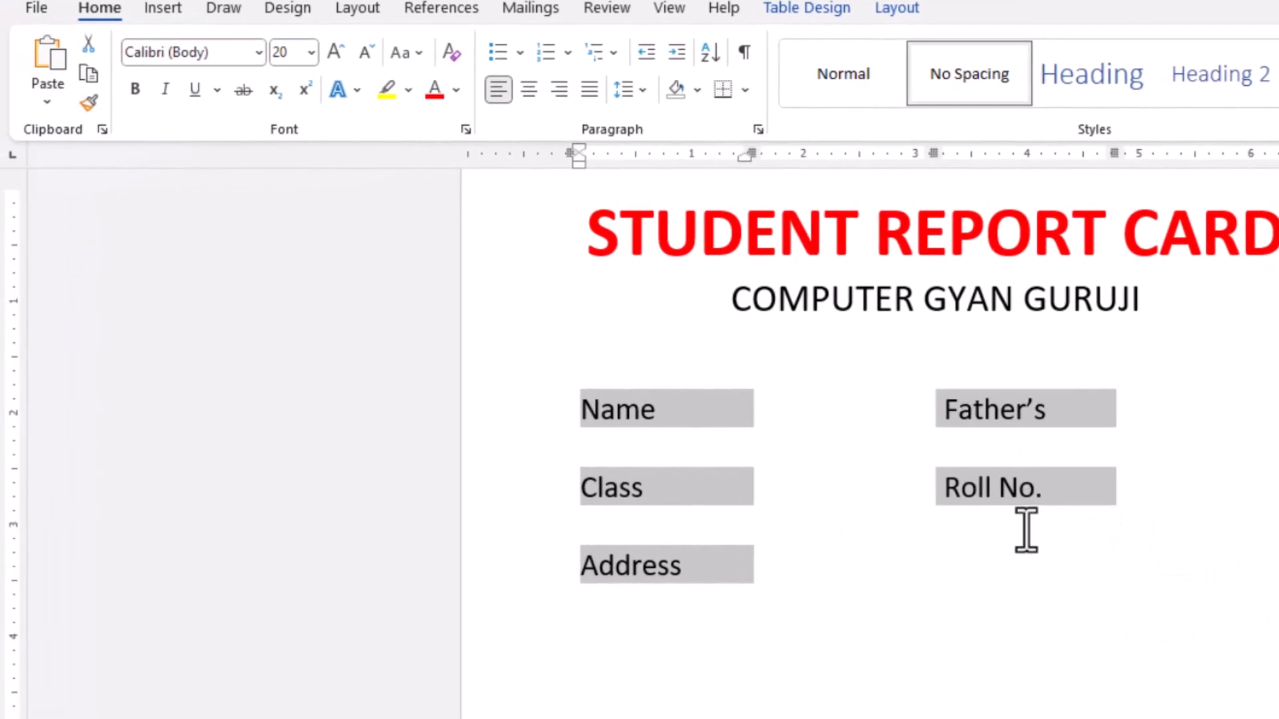
left_click_drag(1027, 531, 1022, 554)
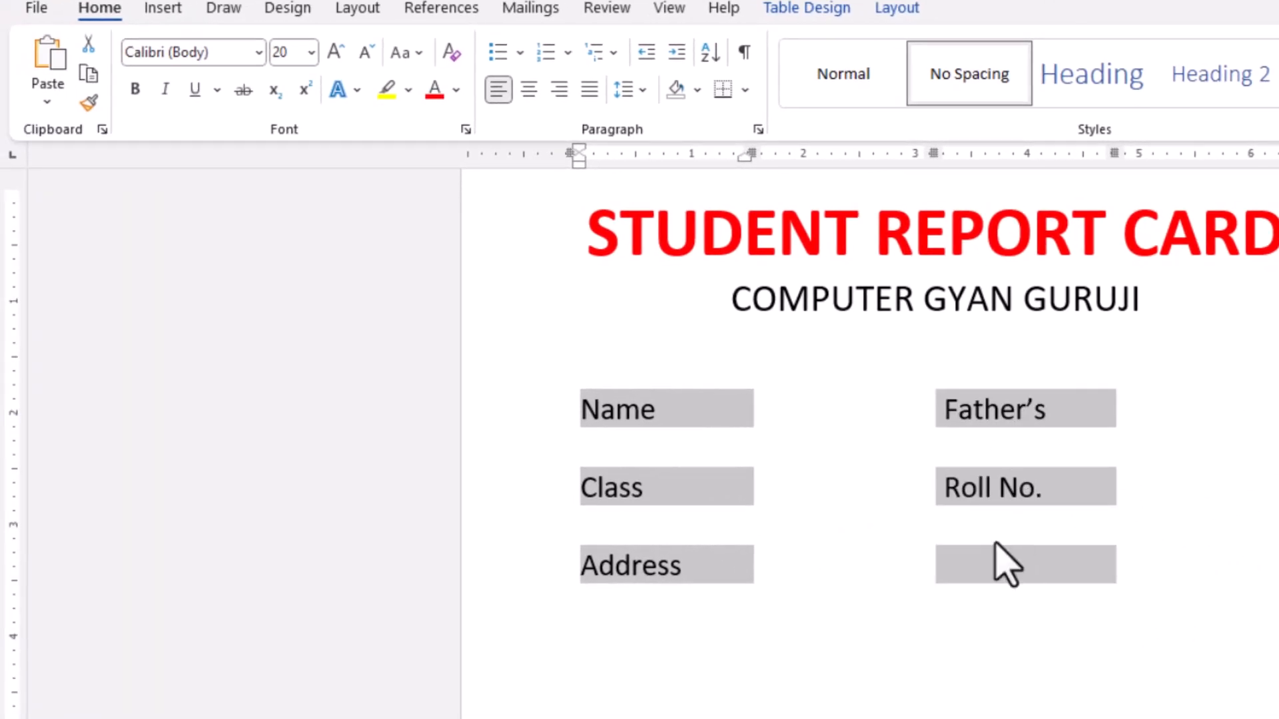
left_click(258, 53)
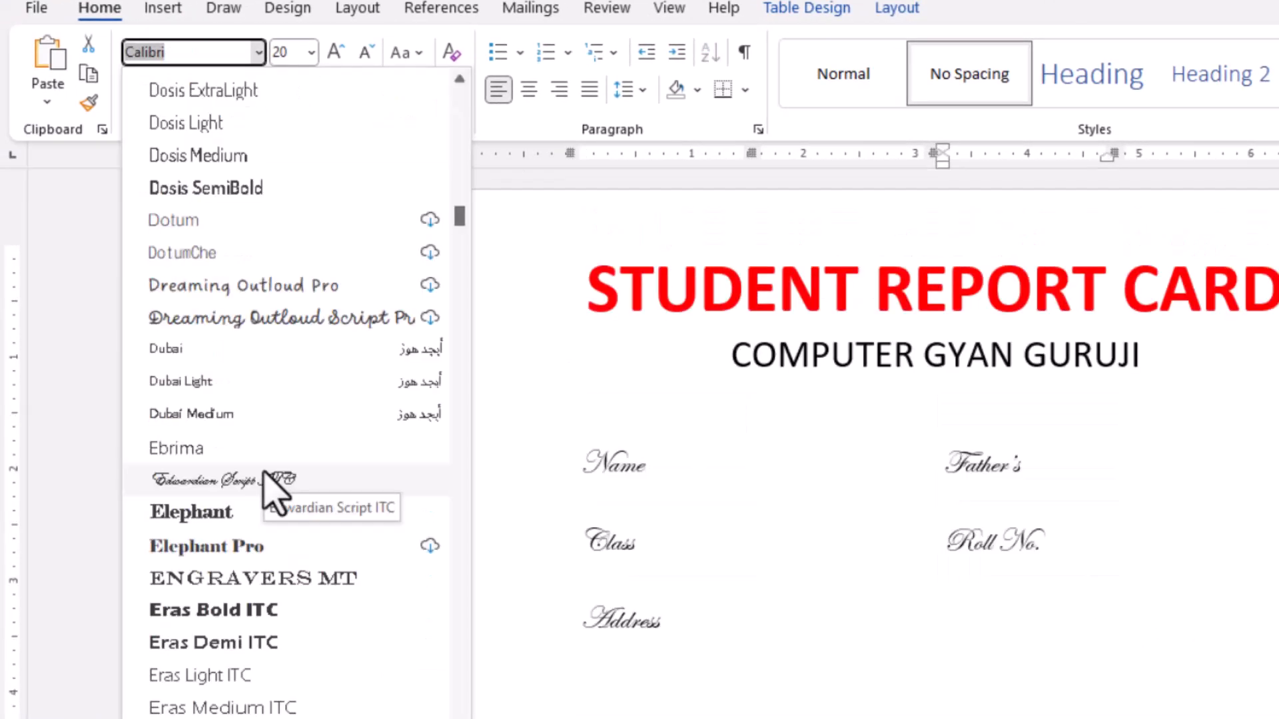
left_click(265, 479)
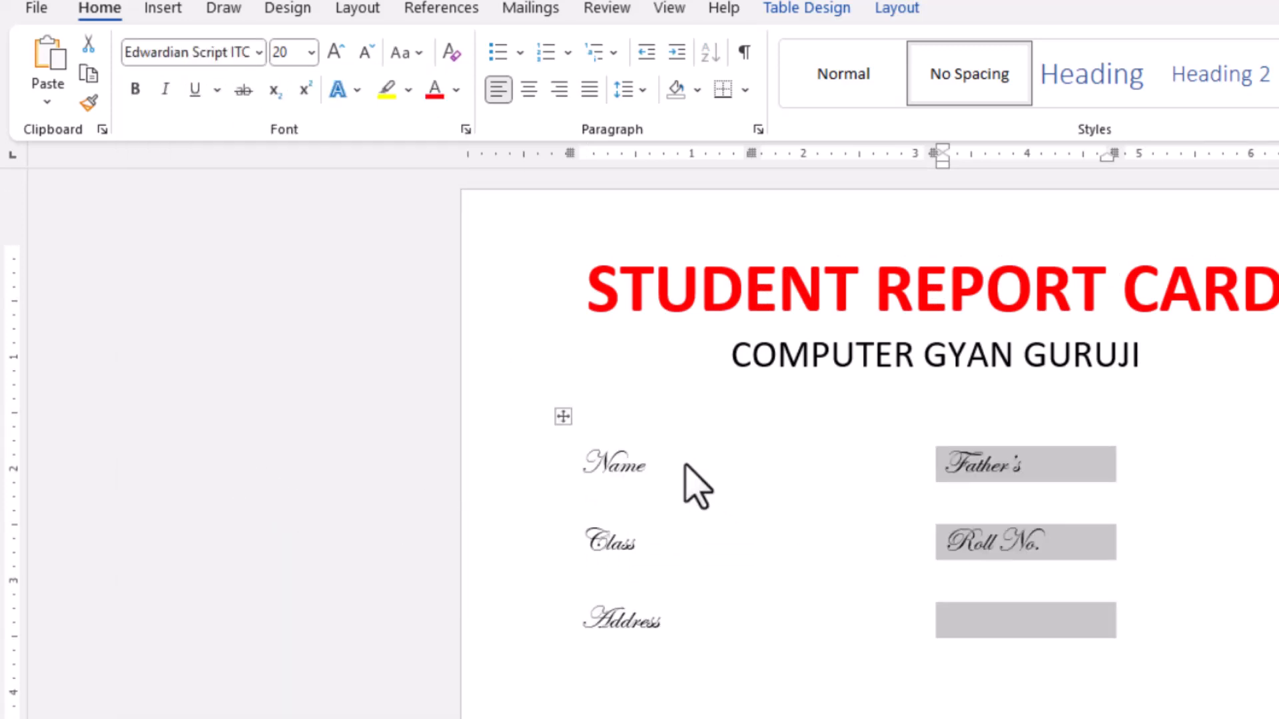
- Make the details table's labels bold and dark blue, and enlarge them to 27 pt
key("ctrl+b")
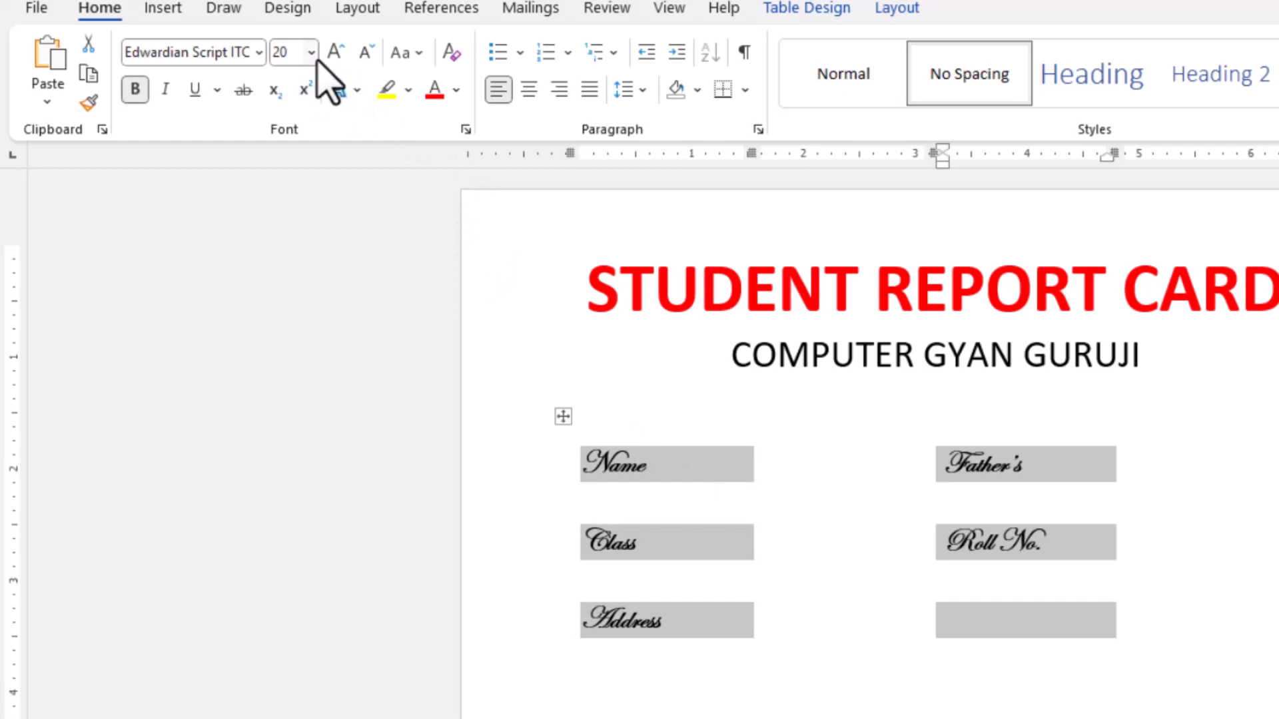
left_click(457, 94)
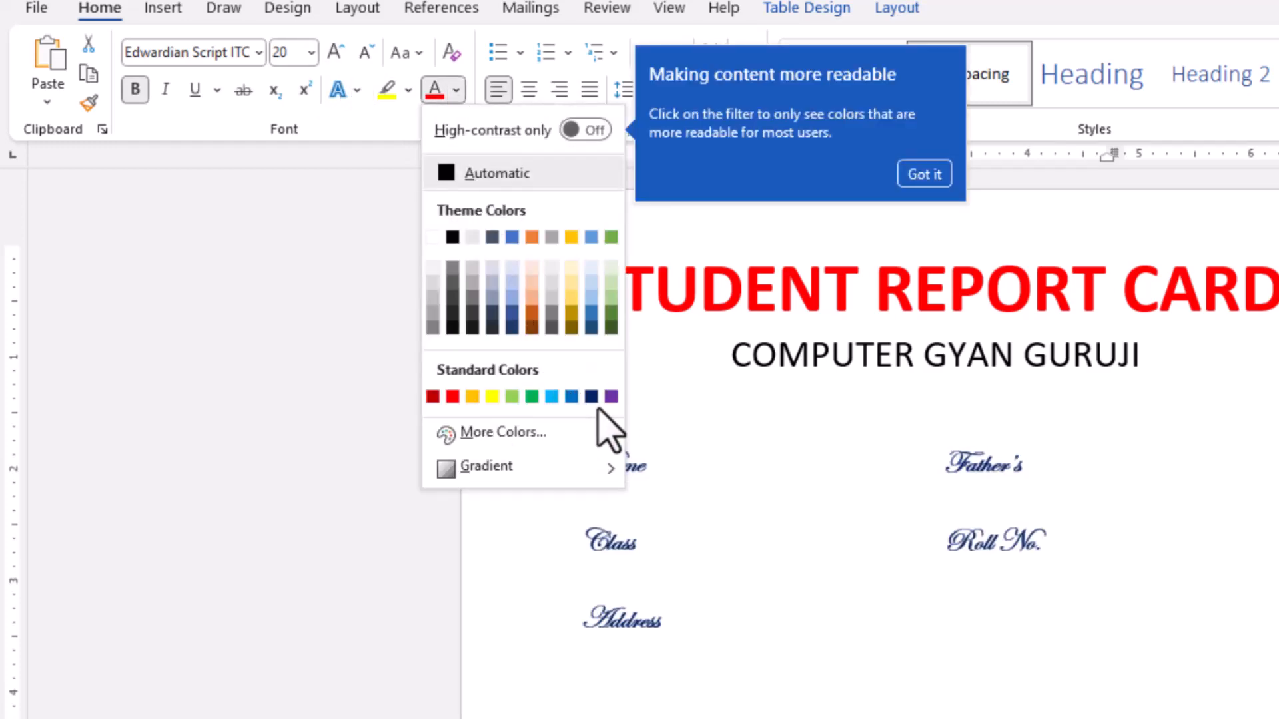
left_click(592, 397)
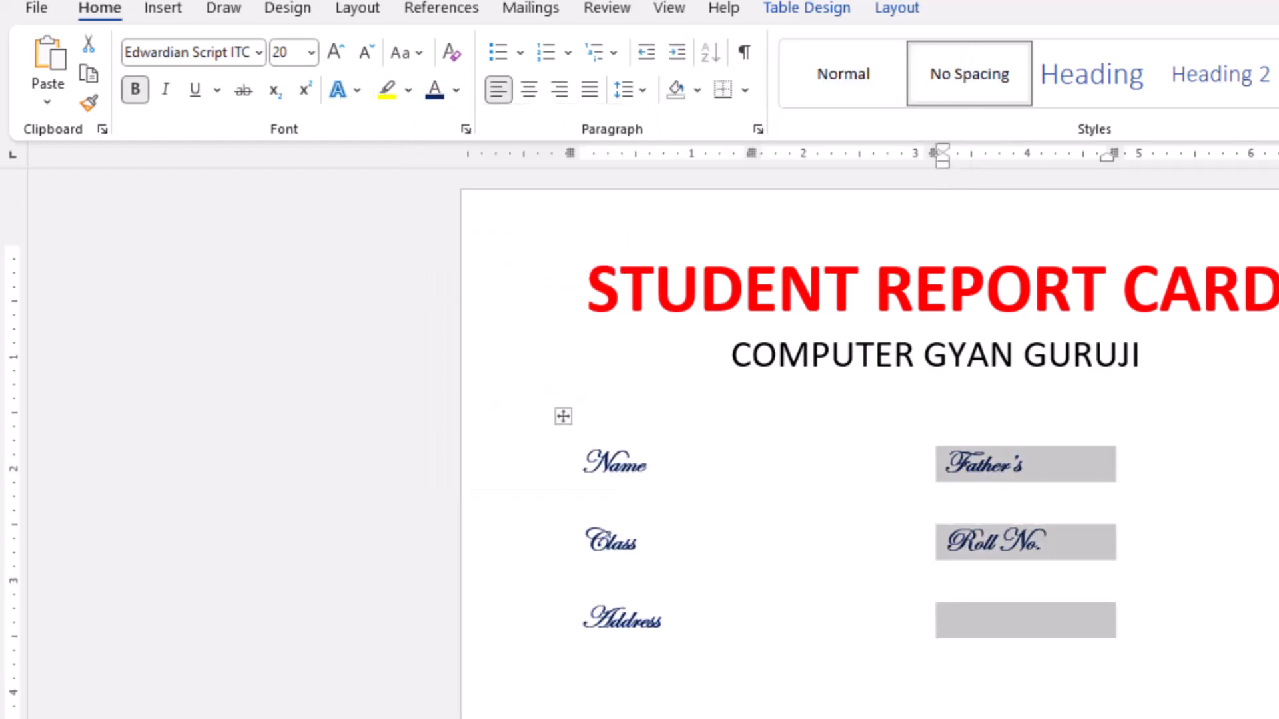
key("ctrl+]")
key("ctrl+]")
key("ctrl+]")
key("ctrl+]")
key("ctrl+]")
key("ctrl+]")
key("ctrl+]")
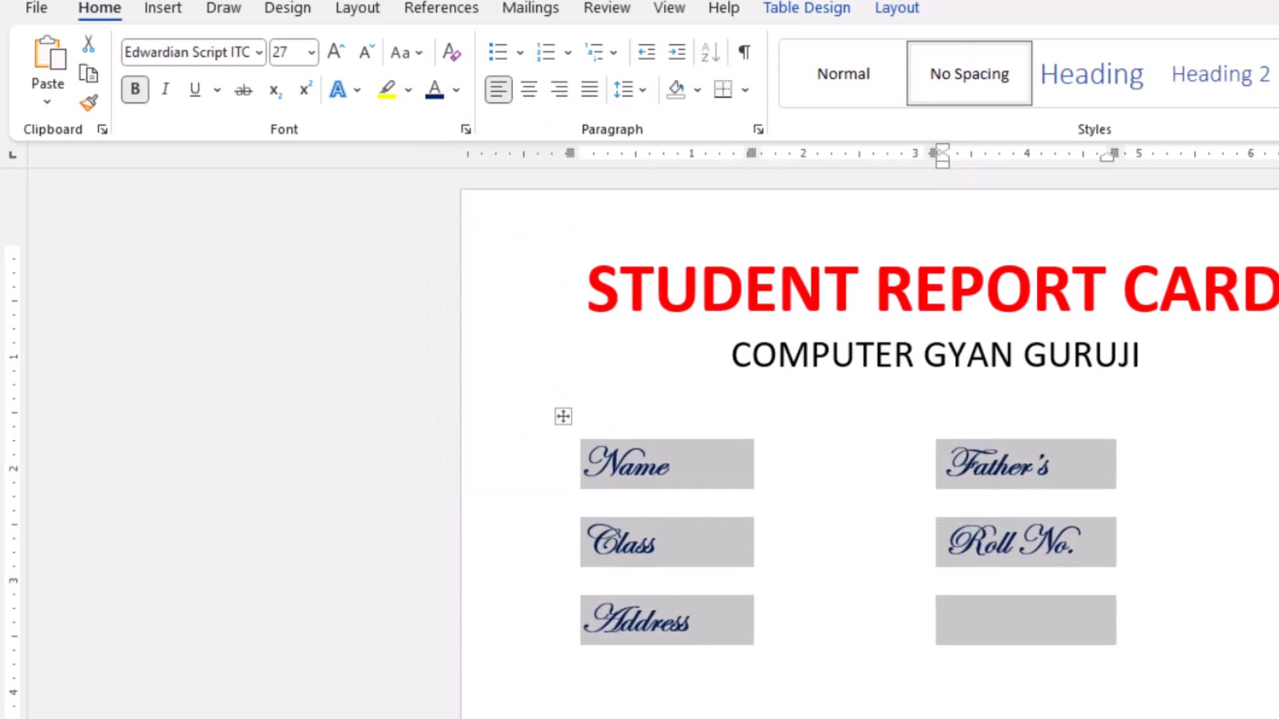
left_click(855, 466)
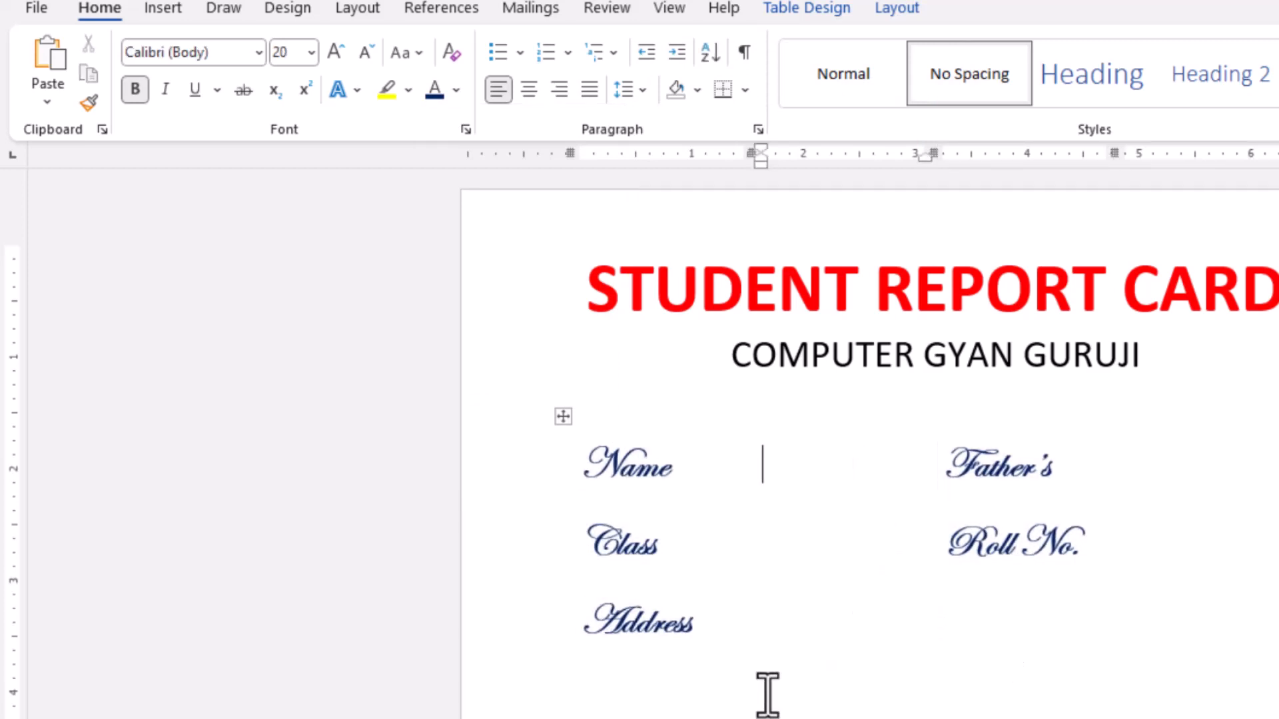
- Add the heading "Details" below the student details table and make it bold and underlined
left_click(794, 685)
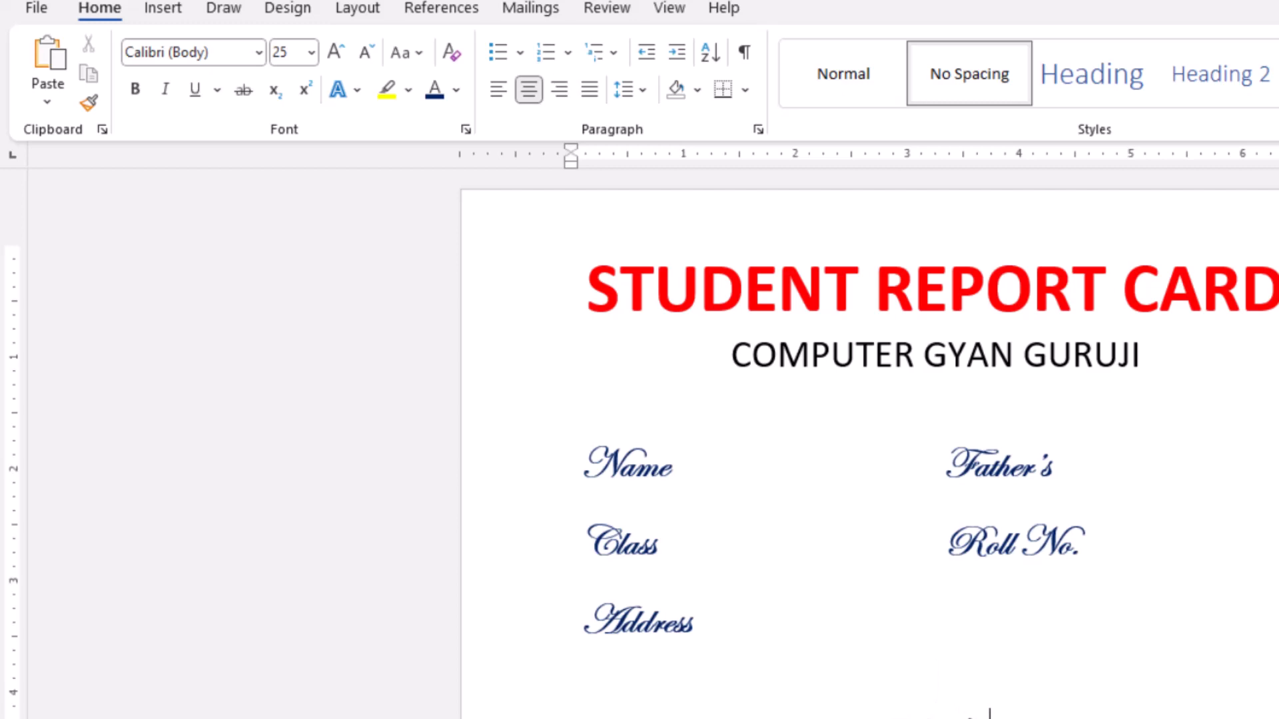
scroll(933, 663, "down", 3)
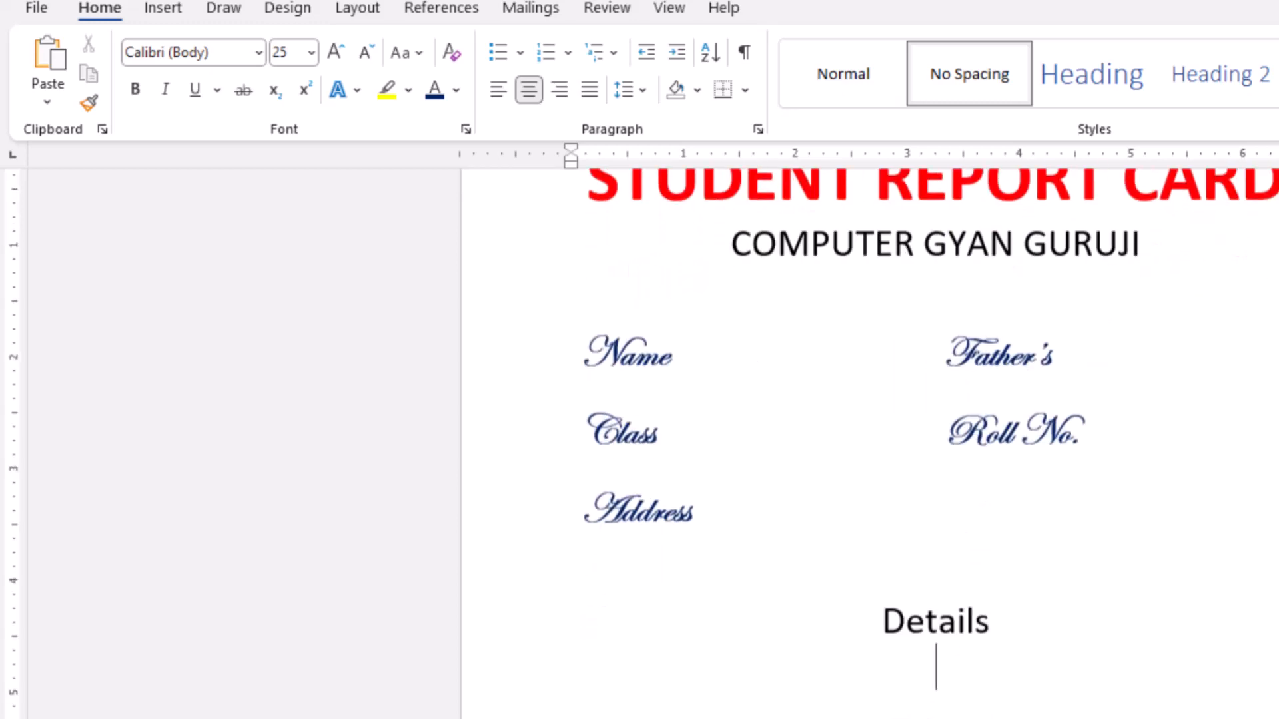
left_click_drag(883, 623, 992, 623)
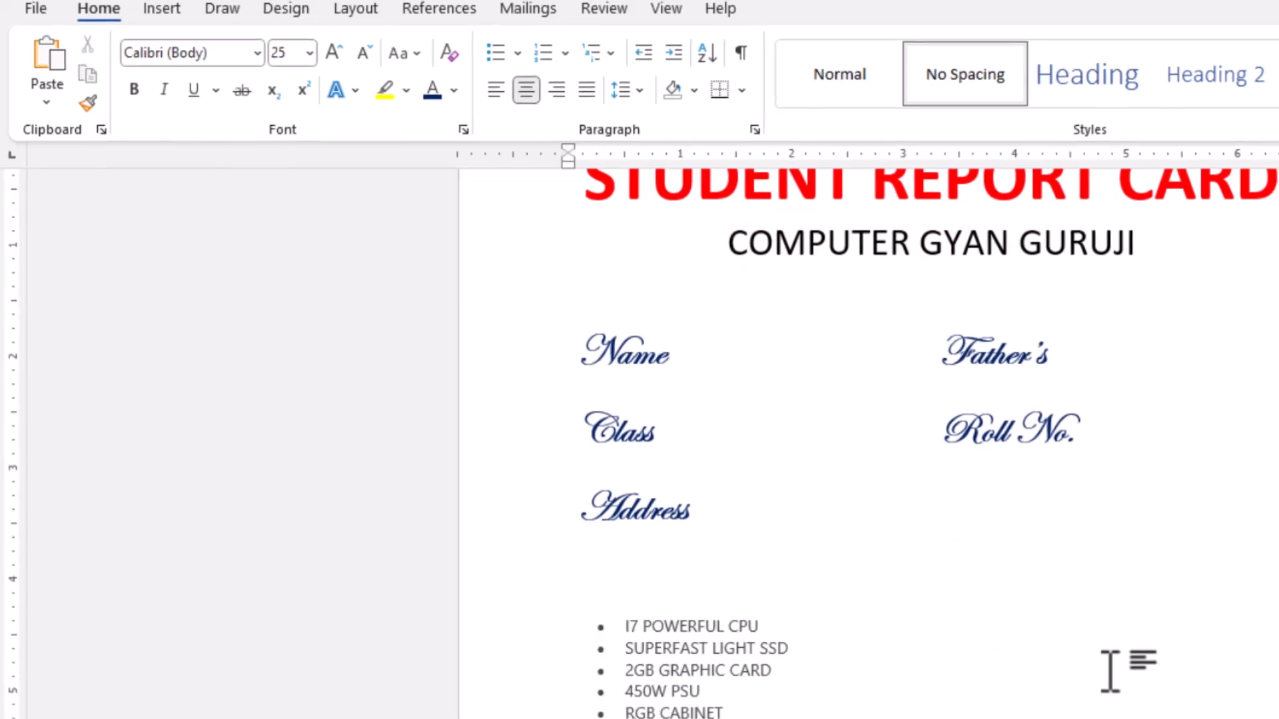
key("ctrl+b")
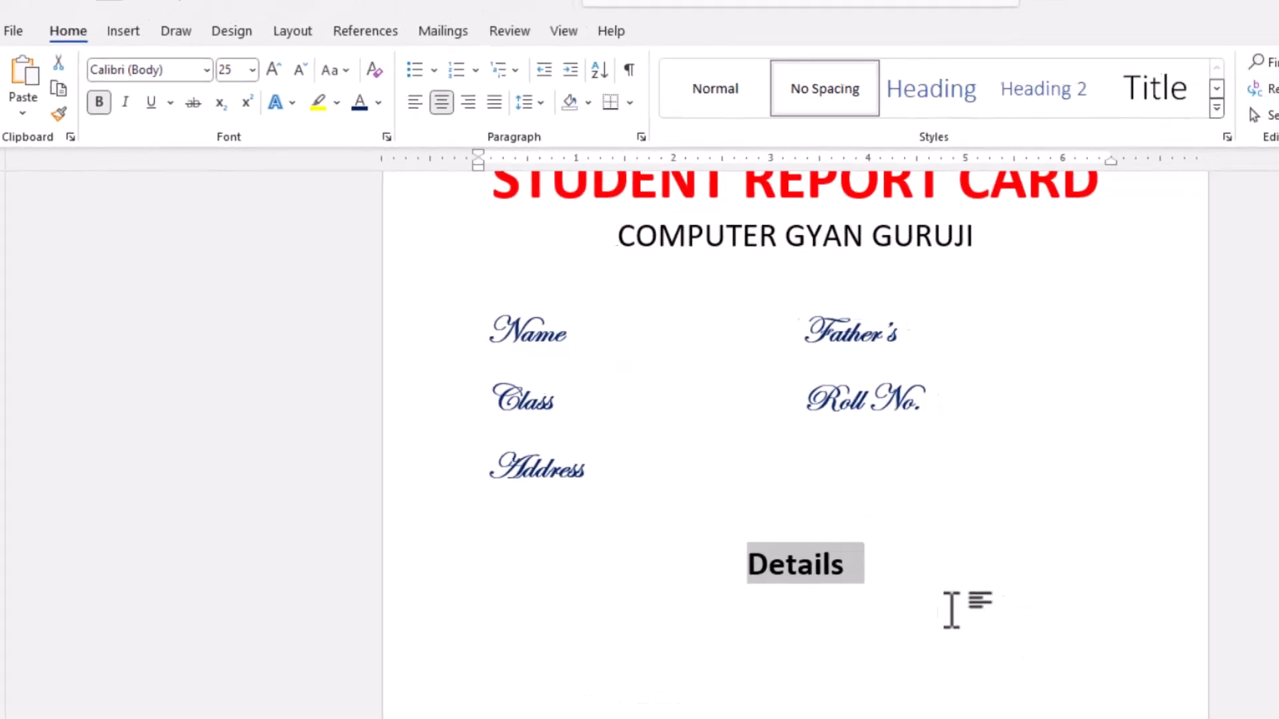
key("ctrl+u")
- Insert a table with four columns and six rows below the Details heading
key("Down")
left_click(104, 42)
left_click(228, 81)
left_click(199, 258)
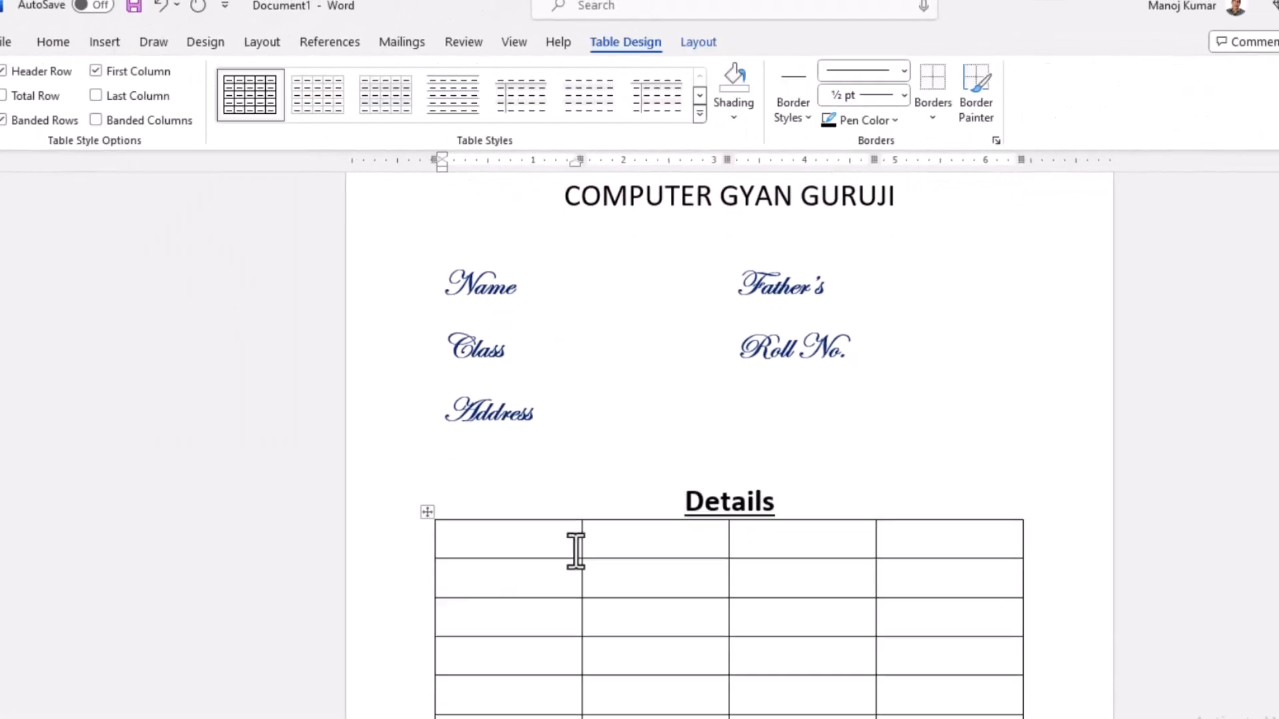
- Enter the column headers "S.No", "Subject", "Obt. Marks" and "Total" in the new table's first row
type("S.No")
key("Tab")
type("Subject")
key("Tab")
type("Obt. Marks")
key("Tab")
type("Total")
- Reduce the text size of the whole marks table under Details to 21 pt
left_click_drag(1036, 702, 481, 479)
key("ctrl+bracketleft")
key("ctrl+bracketleft")
key("ctrl+bracketleft")
key("ctrl+bracketleft")
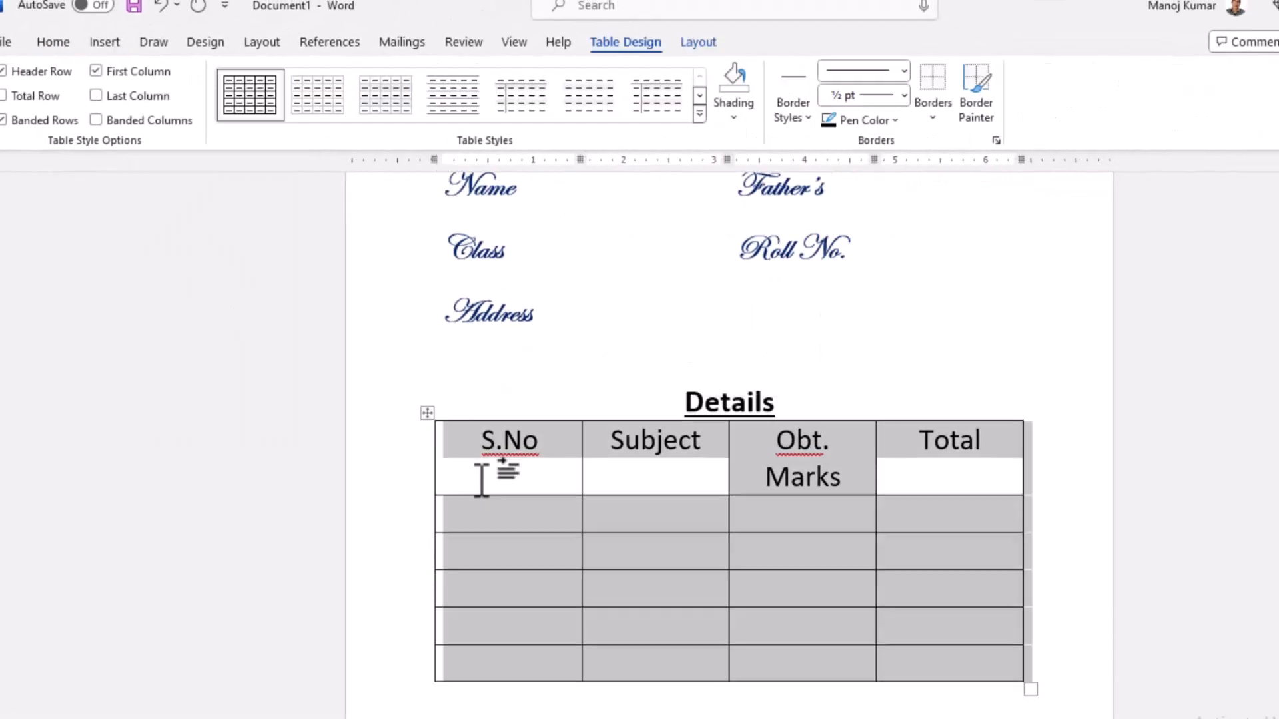
- Make the marks table's header row bold and shade it light green
left_click(402, 438)
key("ctrl+b")
left_click(72, 49)
left_click(299, 108)
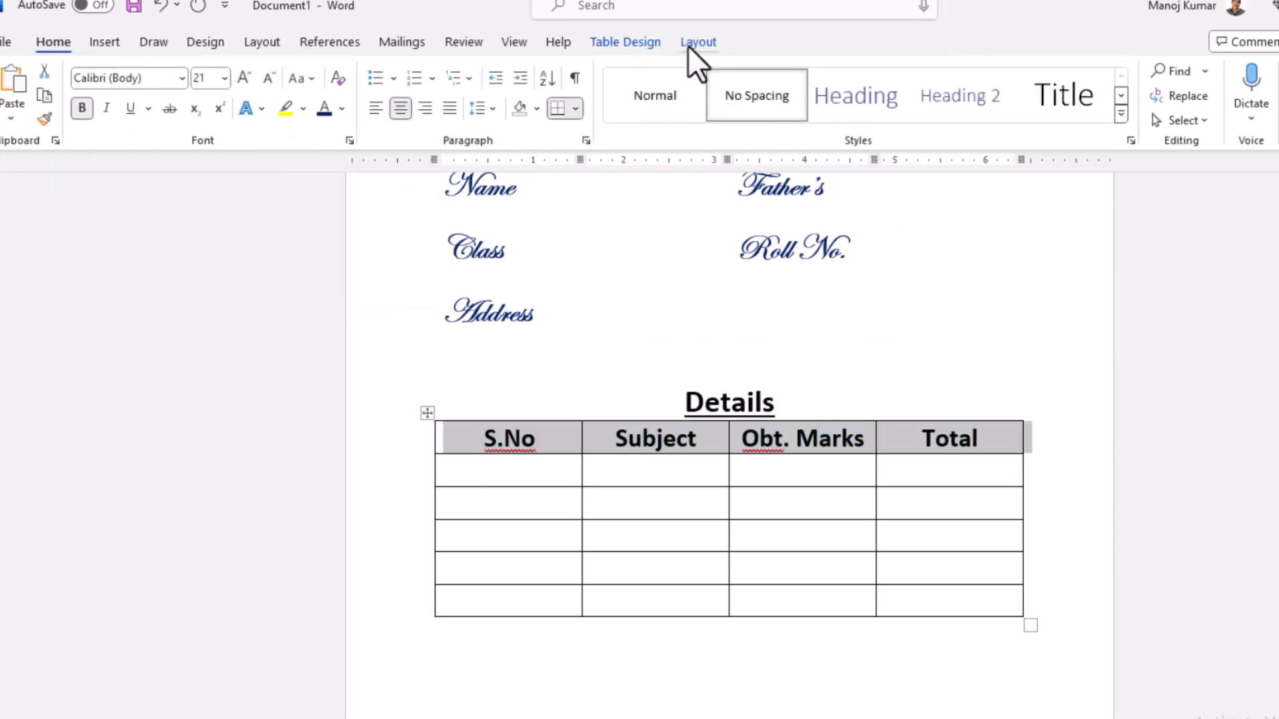
left_click(630, 42)
left_click(733, 117)
left_click(859, 244)
- Copy the formatting of the empty cell beside Address onto the five blank rows of the marks table
left_click_drag(655, 471, 650, 599)
left_click(823, 516)
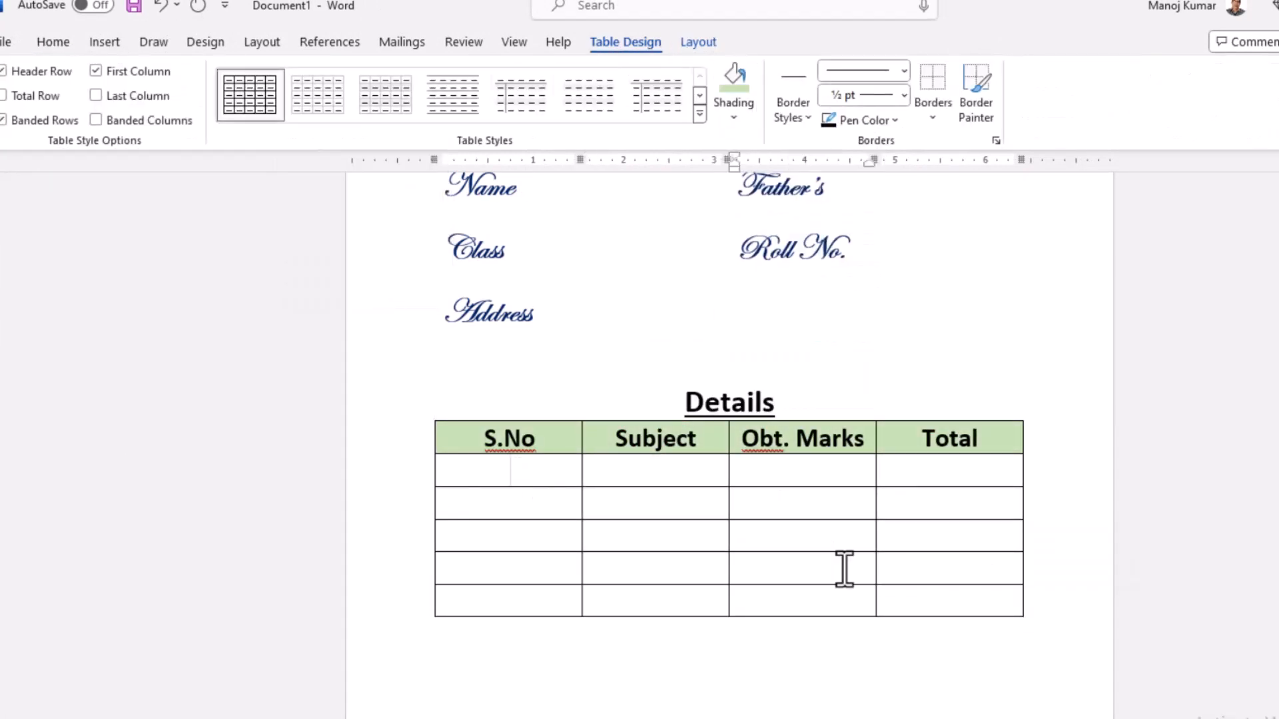
left_click_drag(509, 471, 950, 600)
left_click(599, 311)
left_click(53, 41)
left_click(45, 119)
left_click_drag(509, 472, 949, 599)
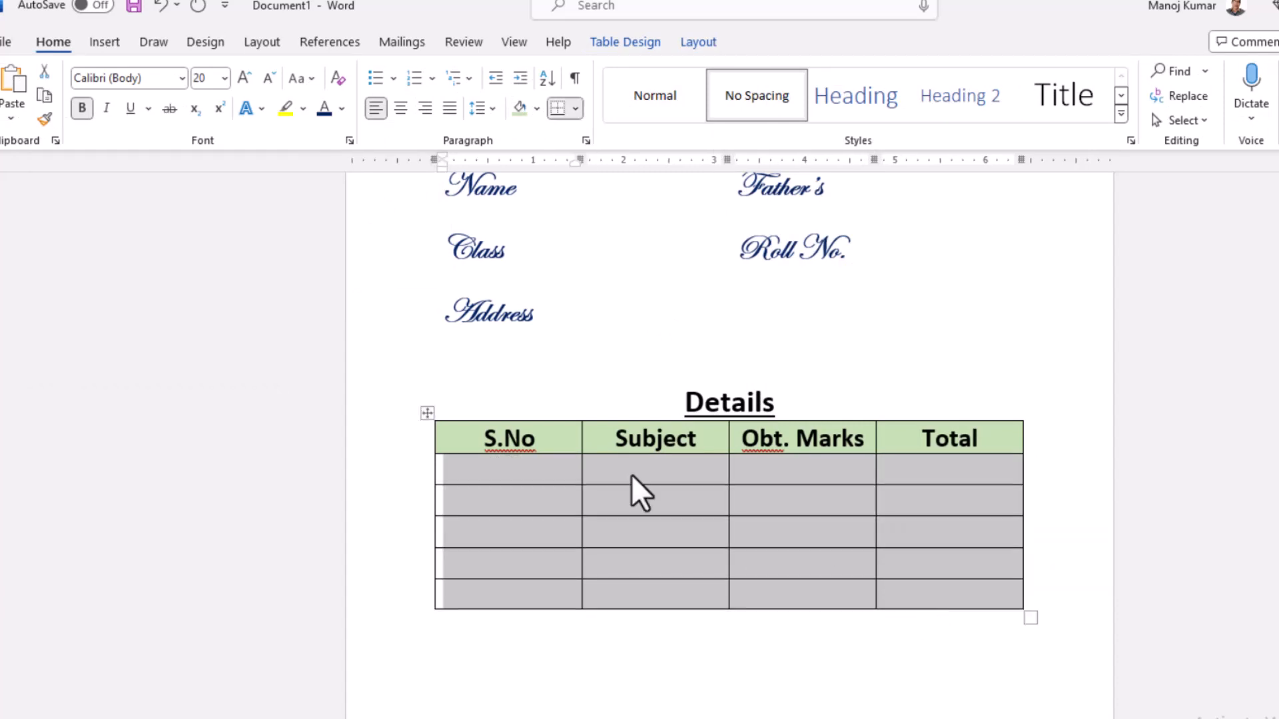
left_click(702, 651)
- Centre the five cells under S.No and number them 1 to 5
scroll(732, 515, "up", 1)
scroll(725, 522, "up", 2)
scroll(729, 520, "down", 3)
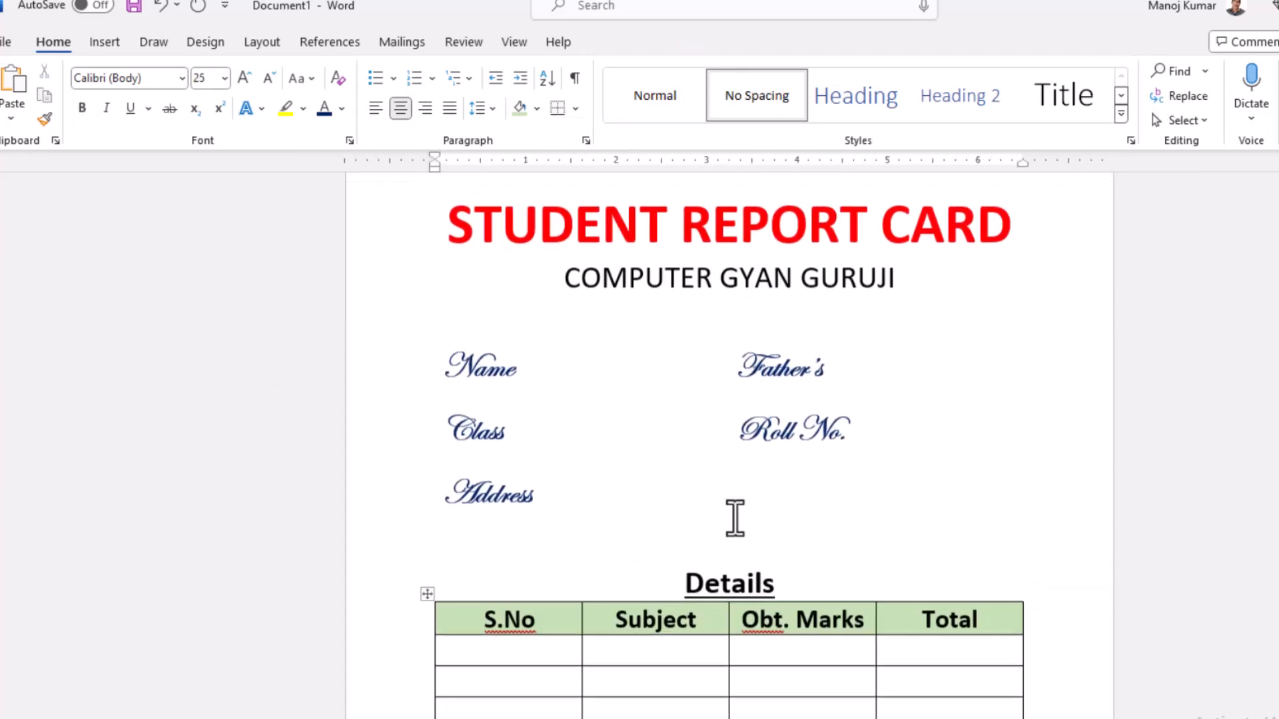
left_click(527, 477)
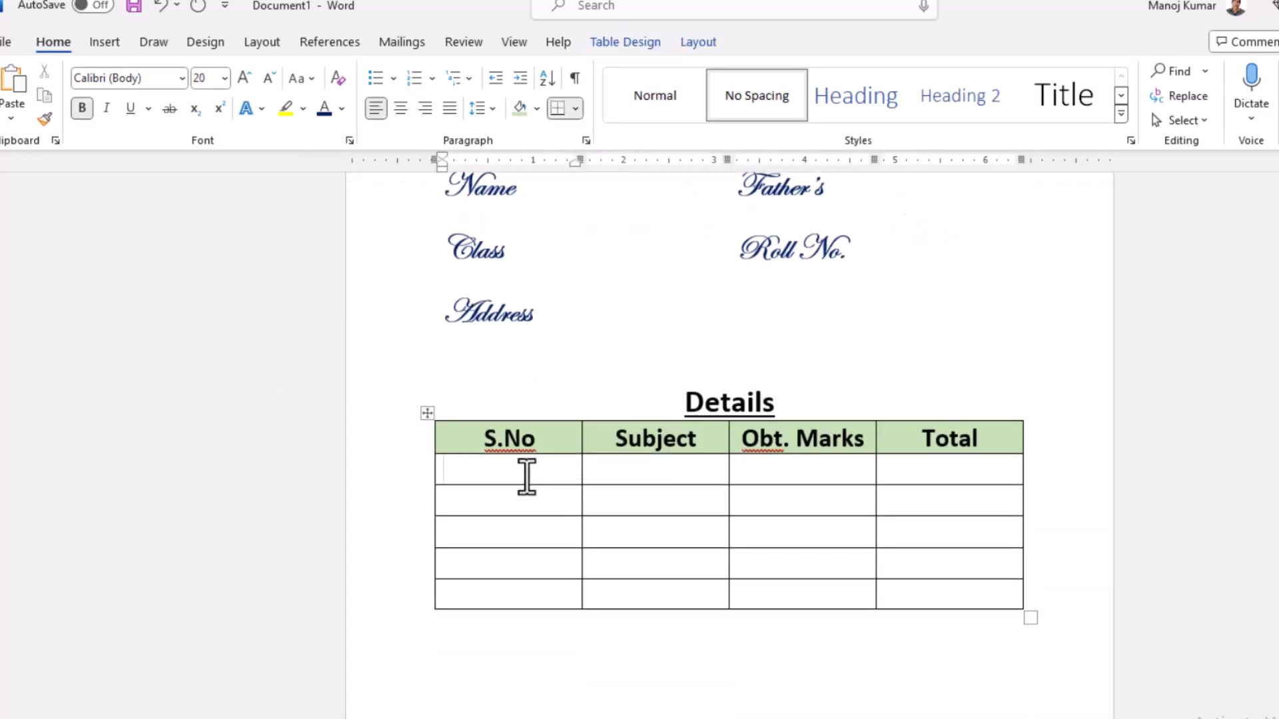
left_click_drag(527, 477, 545, 592)
key("ctrl+e")
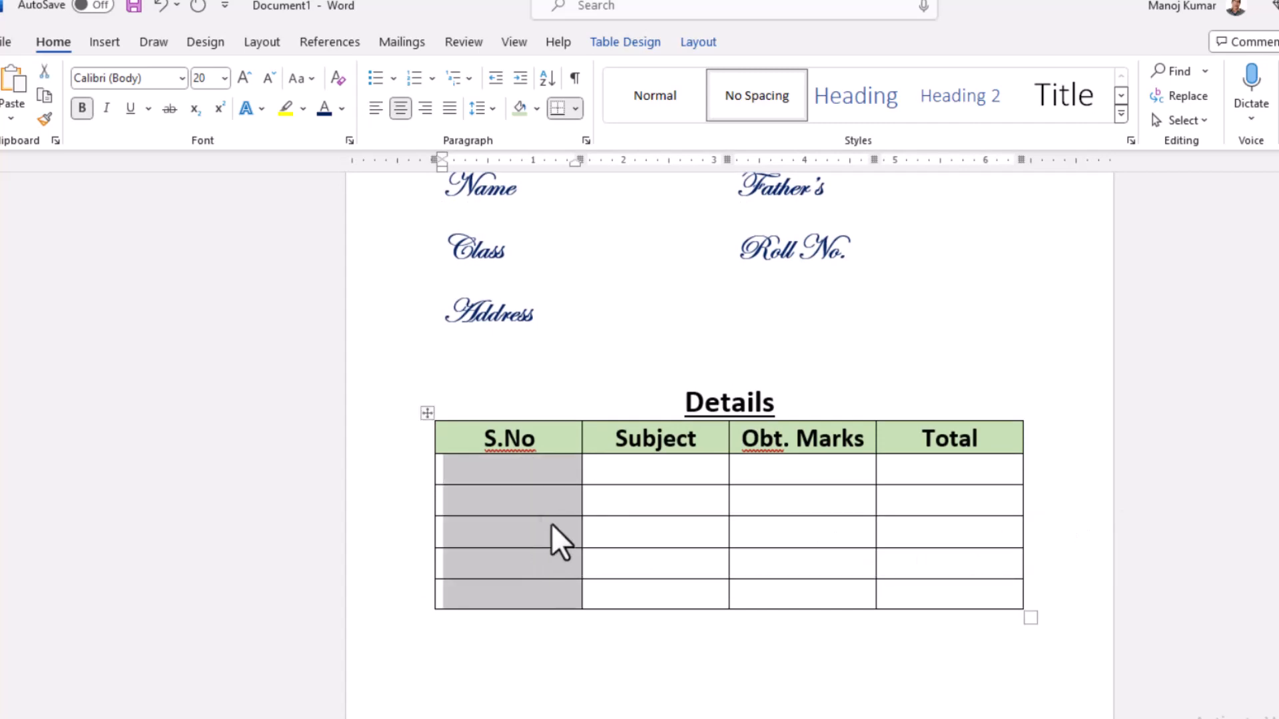
left_click(547, 506)
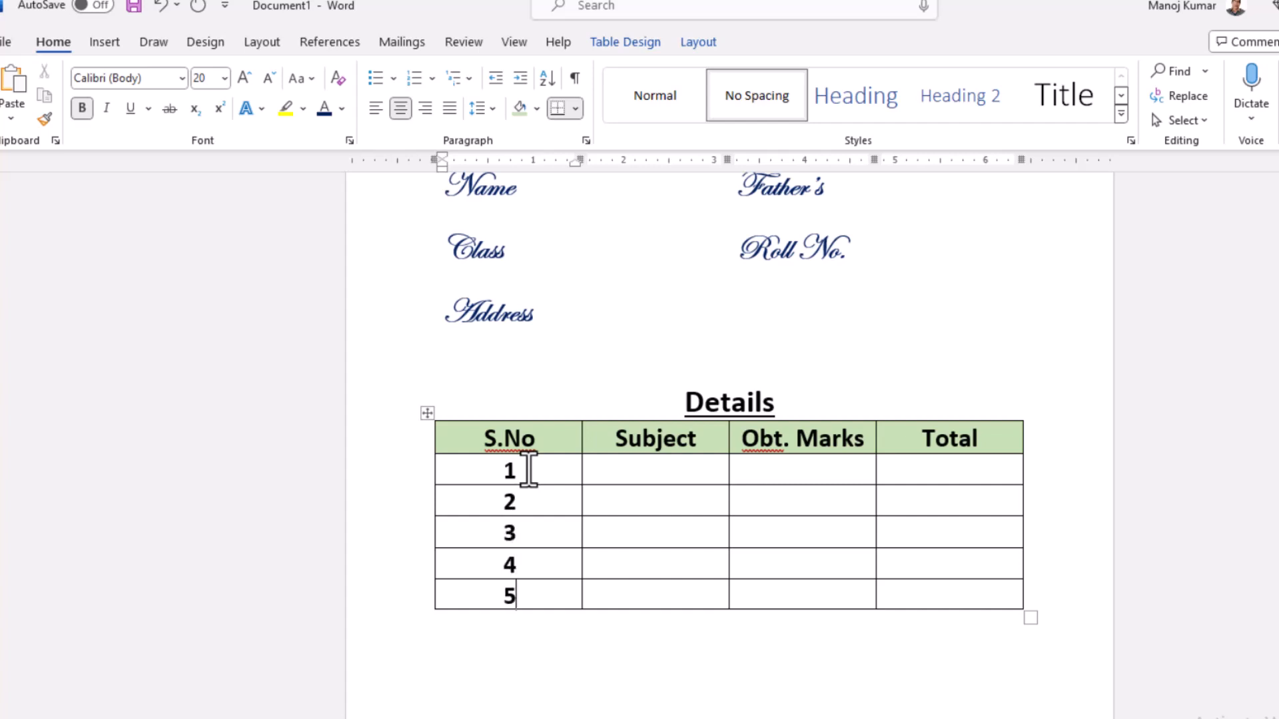
- Add a row at the end of the marks table and enter "Total" in its Subject cell
key("Tab")
key("Tab")
key("Tab")
key("Tab")
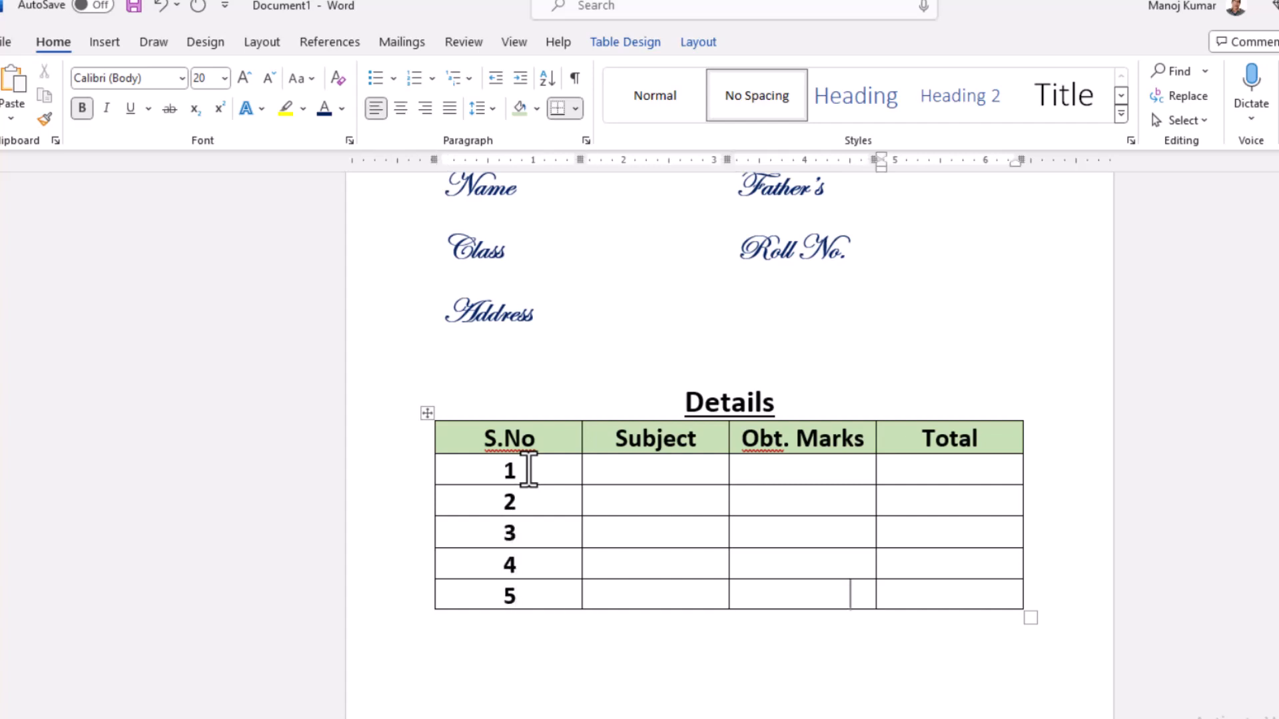
key("Tab")
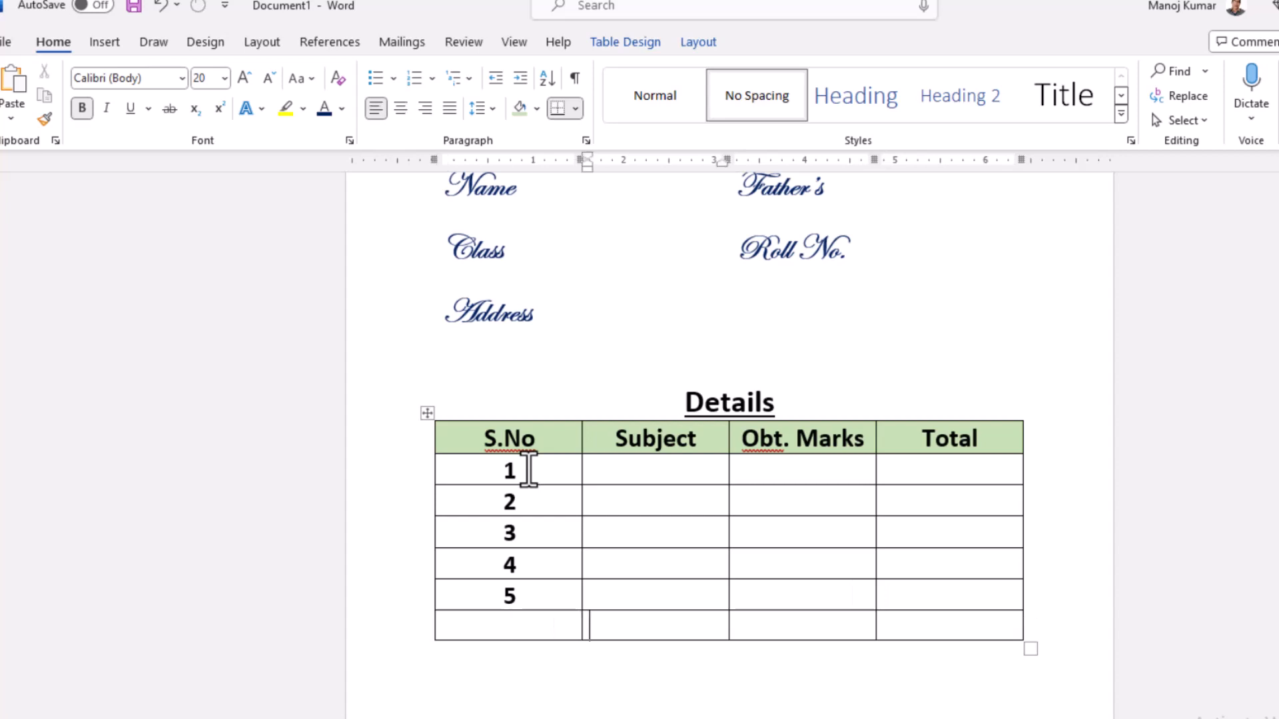
key("Tab")
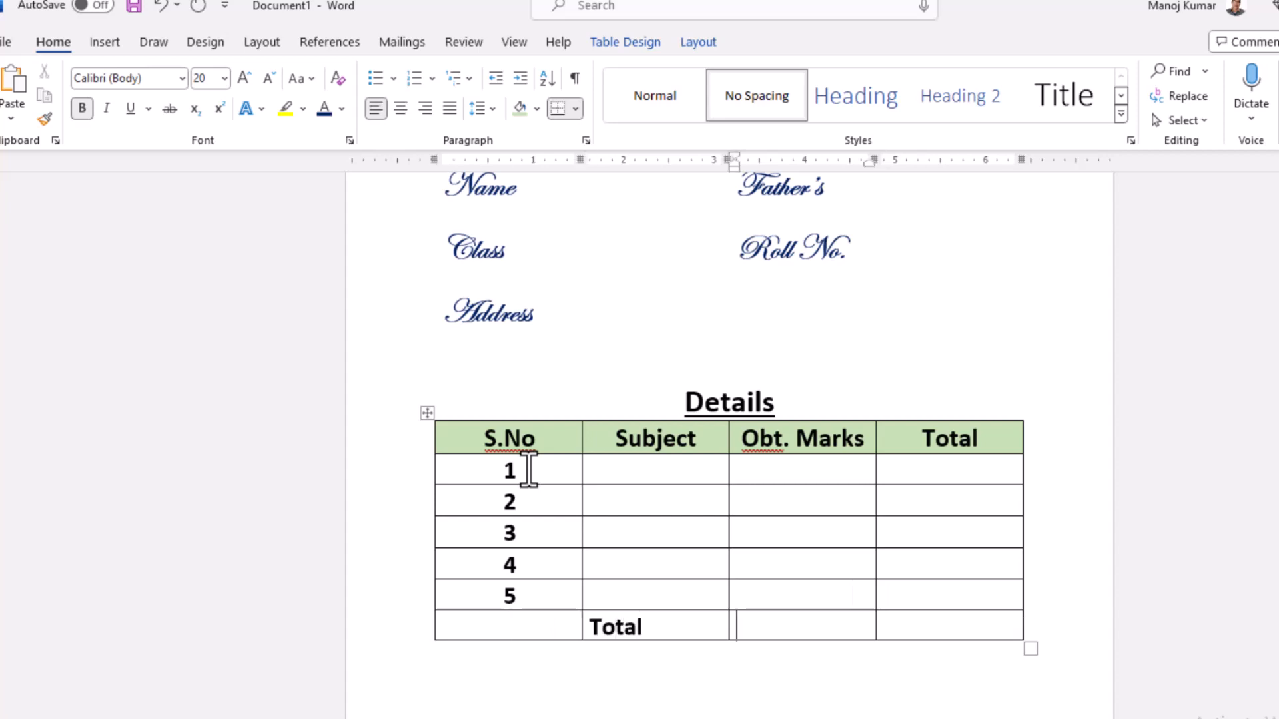
- Fill the Subject cells of rows 1 to 5 in the marks table with Hin, Eng, Math, Phy and Che
left_click_drag(759, 491, 958, 592)
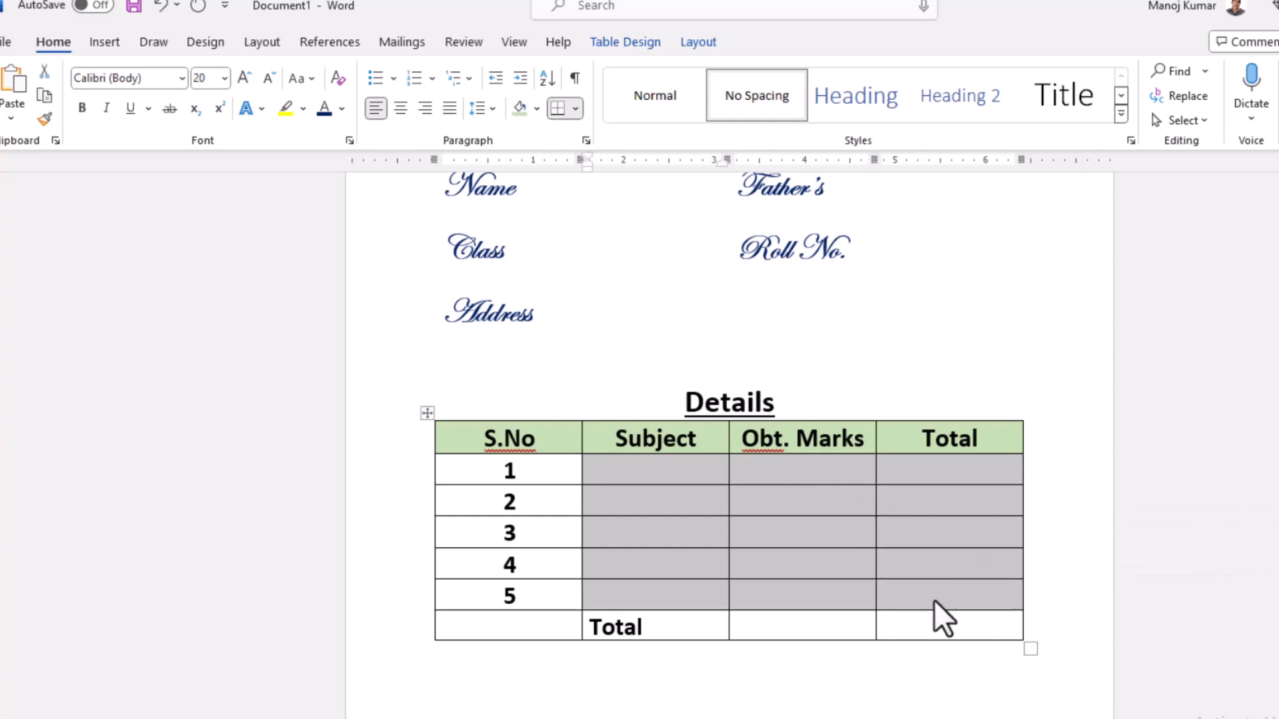
left_click(838, 628)
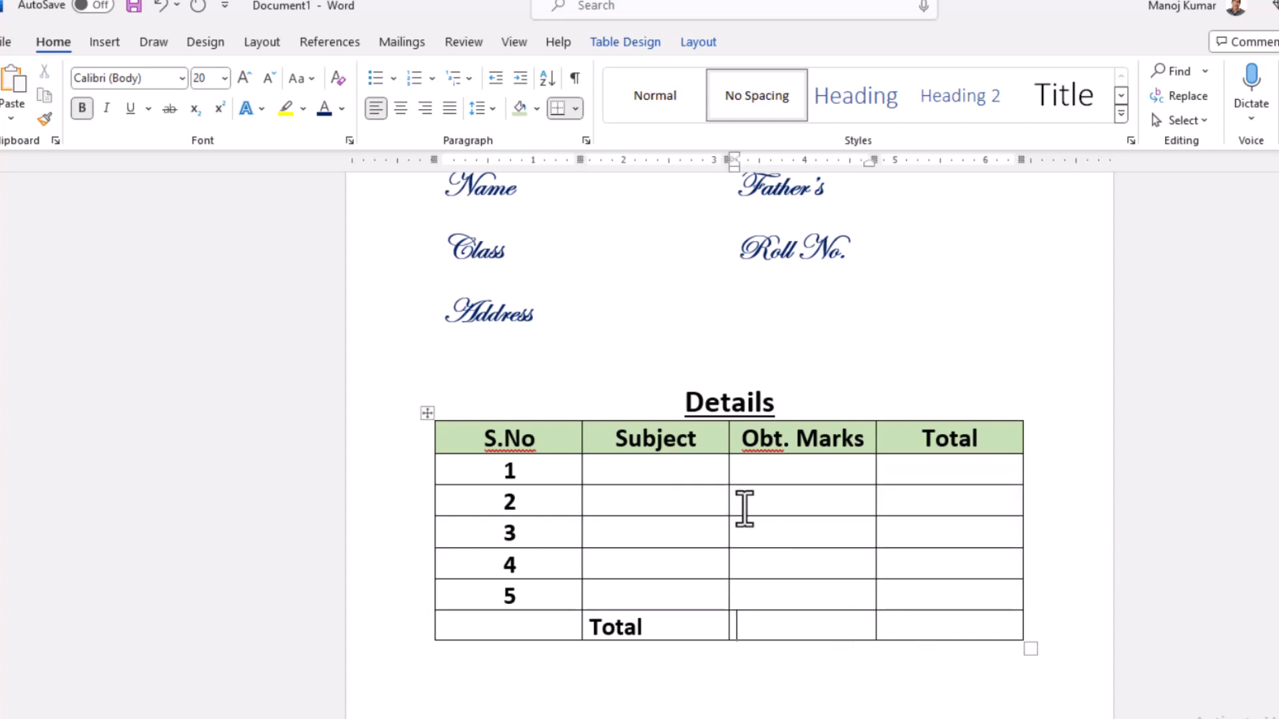
left_click(687, 474)
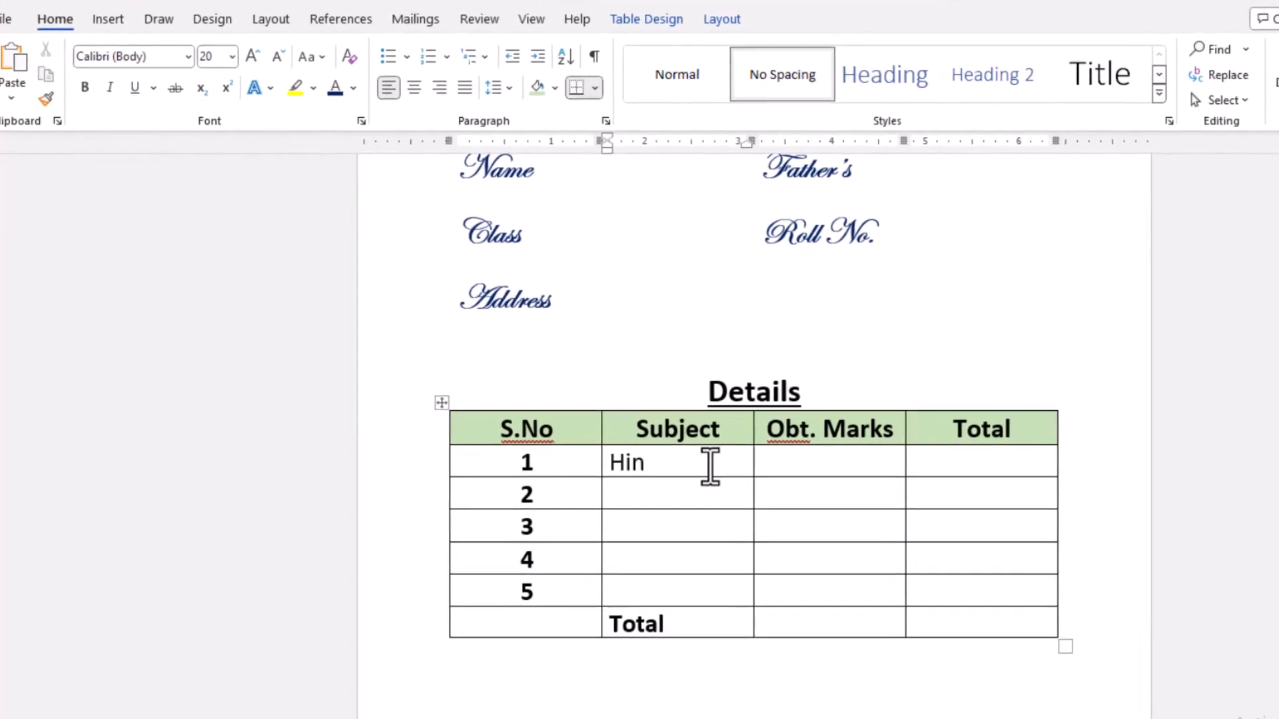
type("ath")
key("Down")
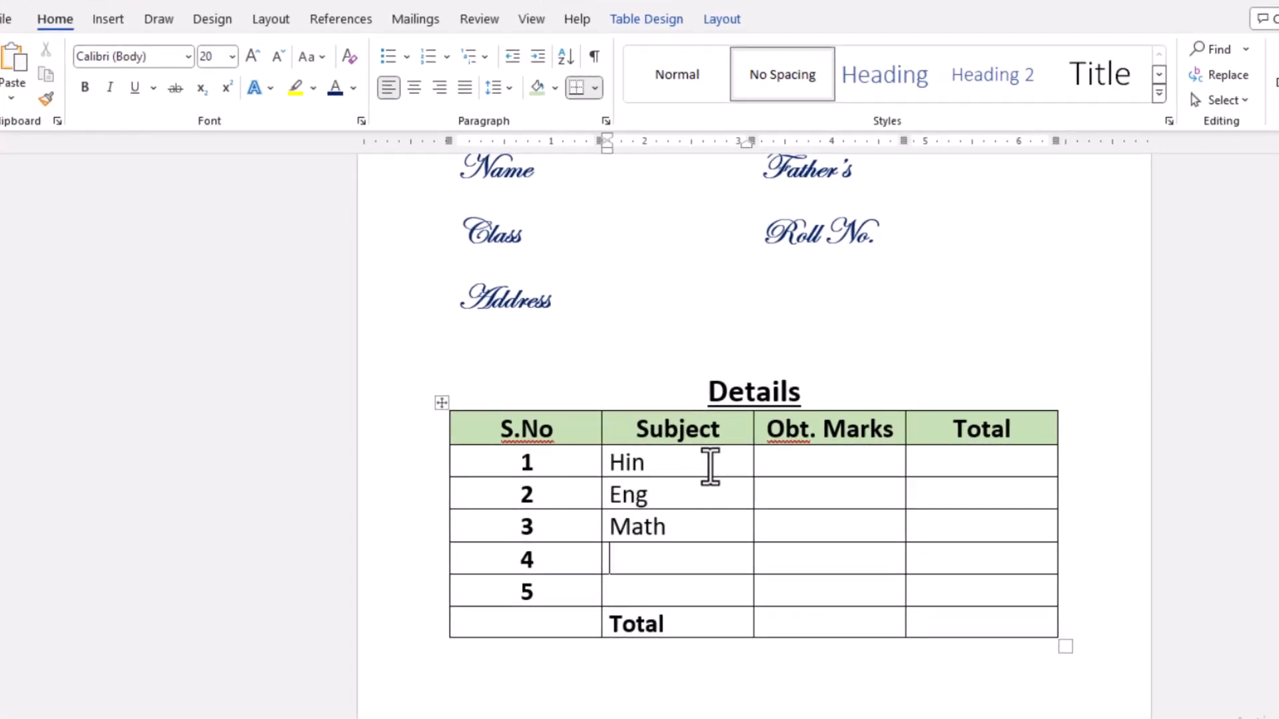
type("he")
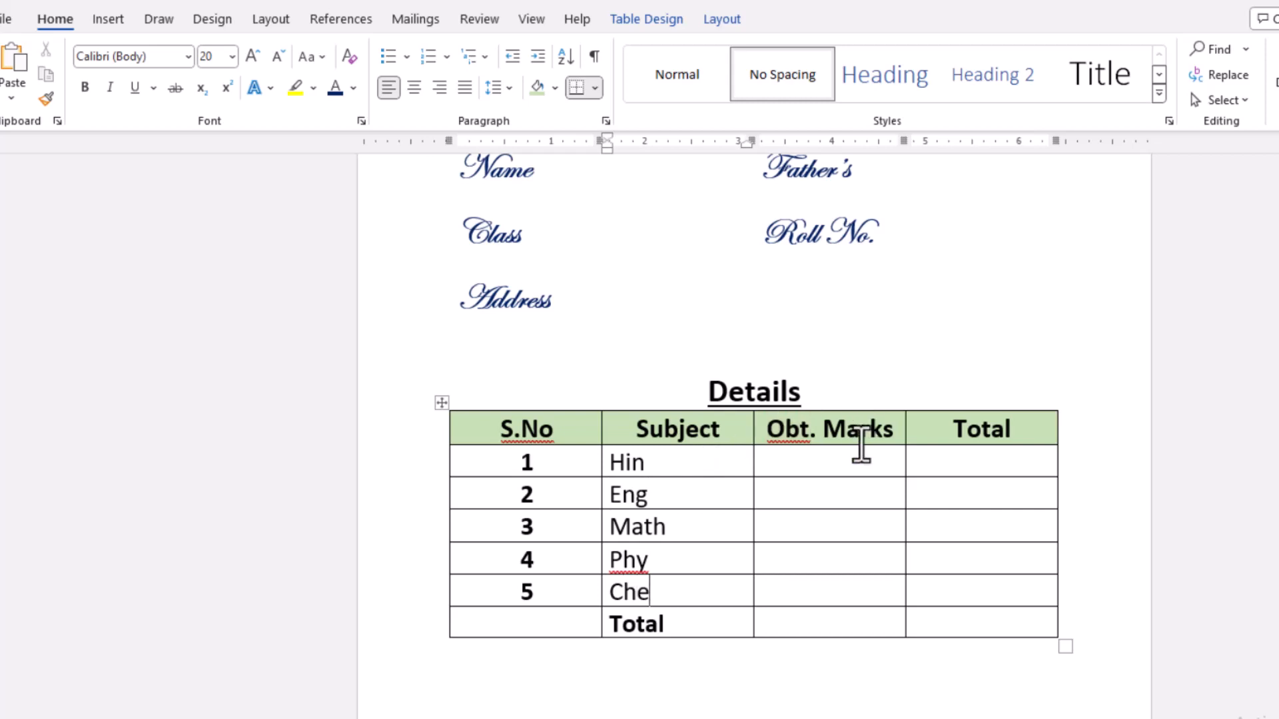
- Centre the five cells under Total beside the subjects and enter 100 in each of them
left_click(851, 458)
left_click(970, 467)
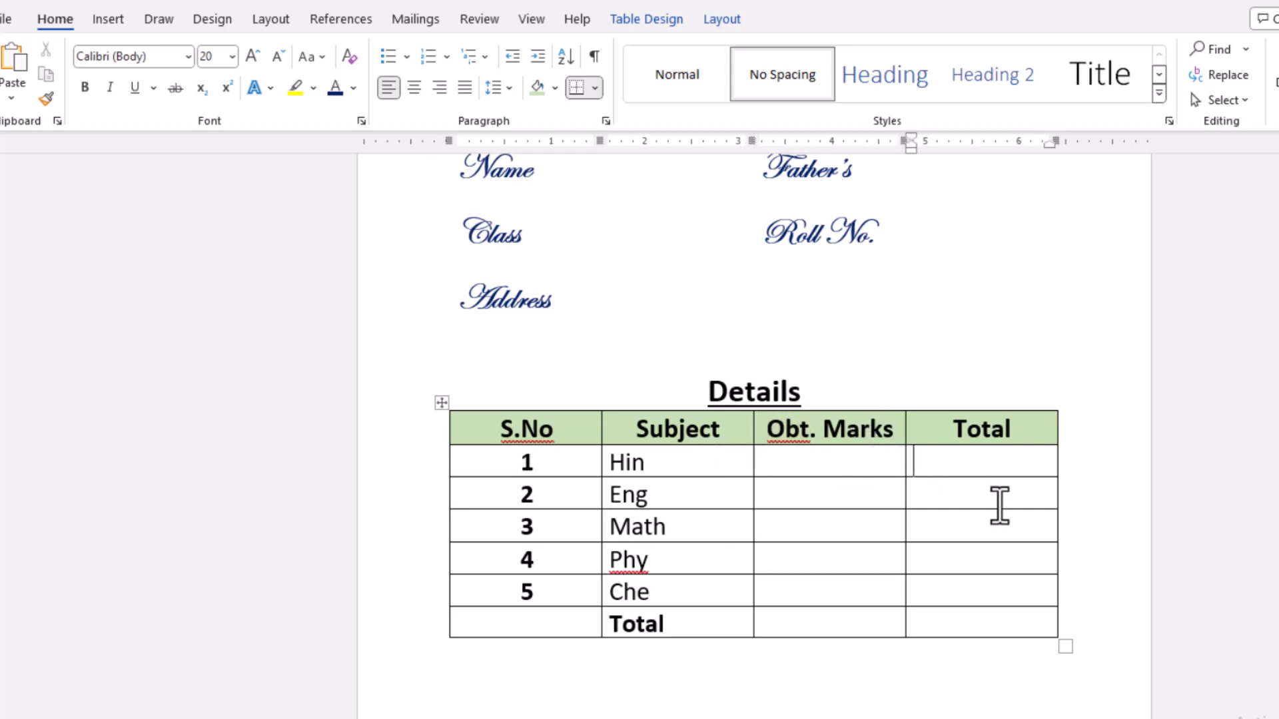
left_click_drag(979, 466, 982, 579)
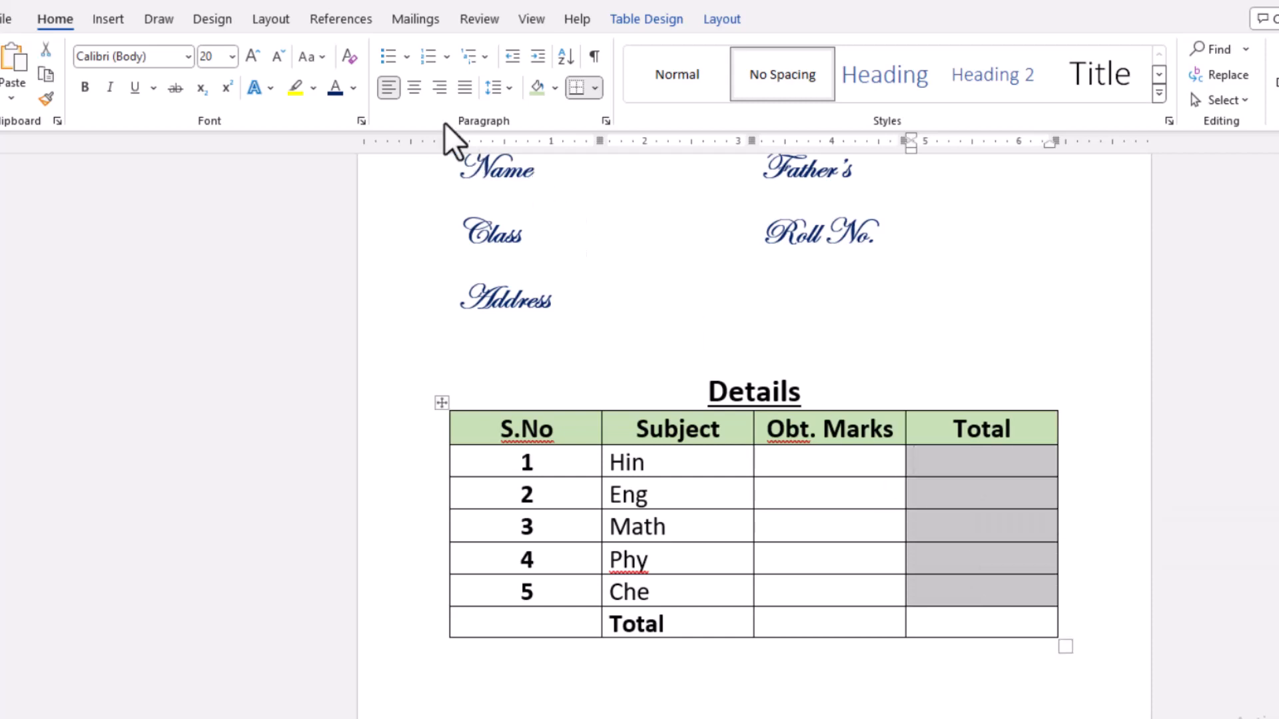
left_click(414, 87)
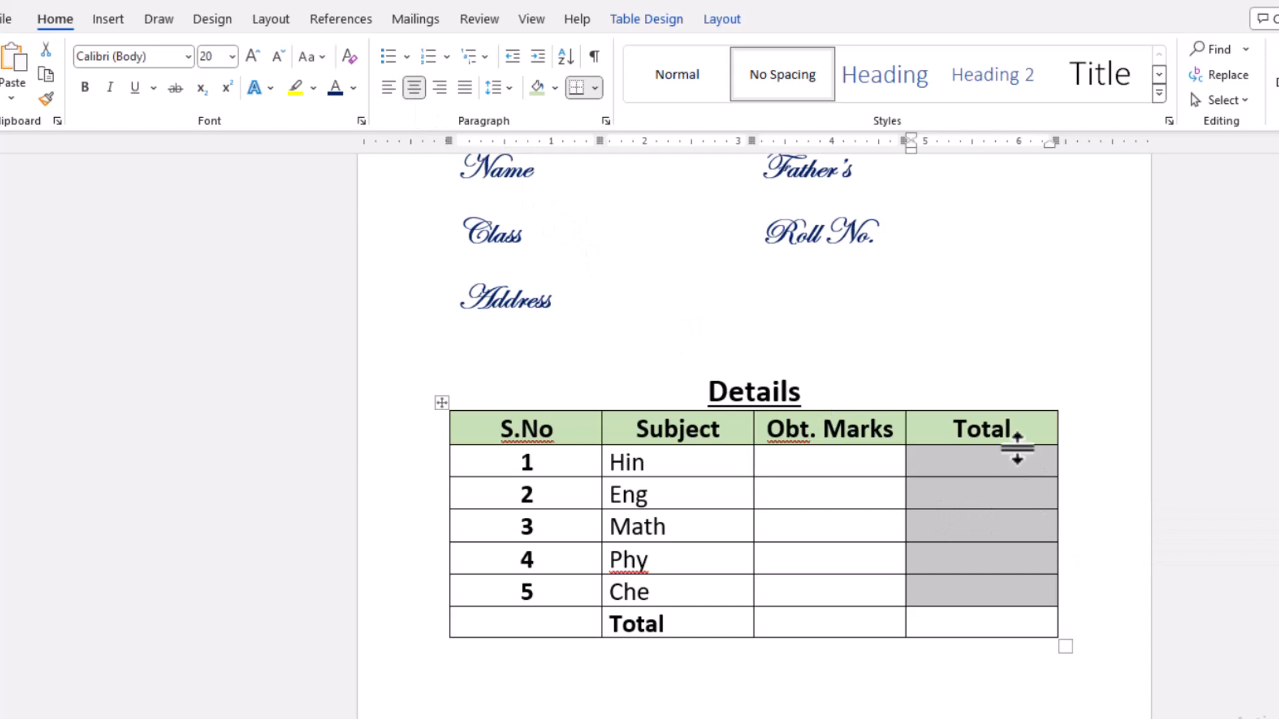
left_click(1001, 457)
type("10")
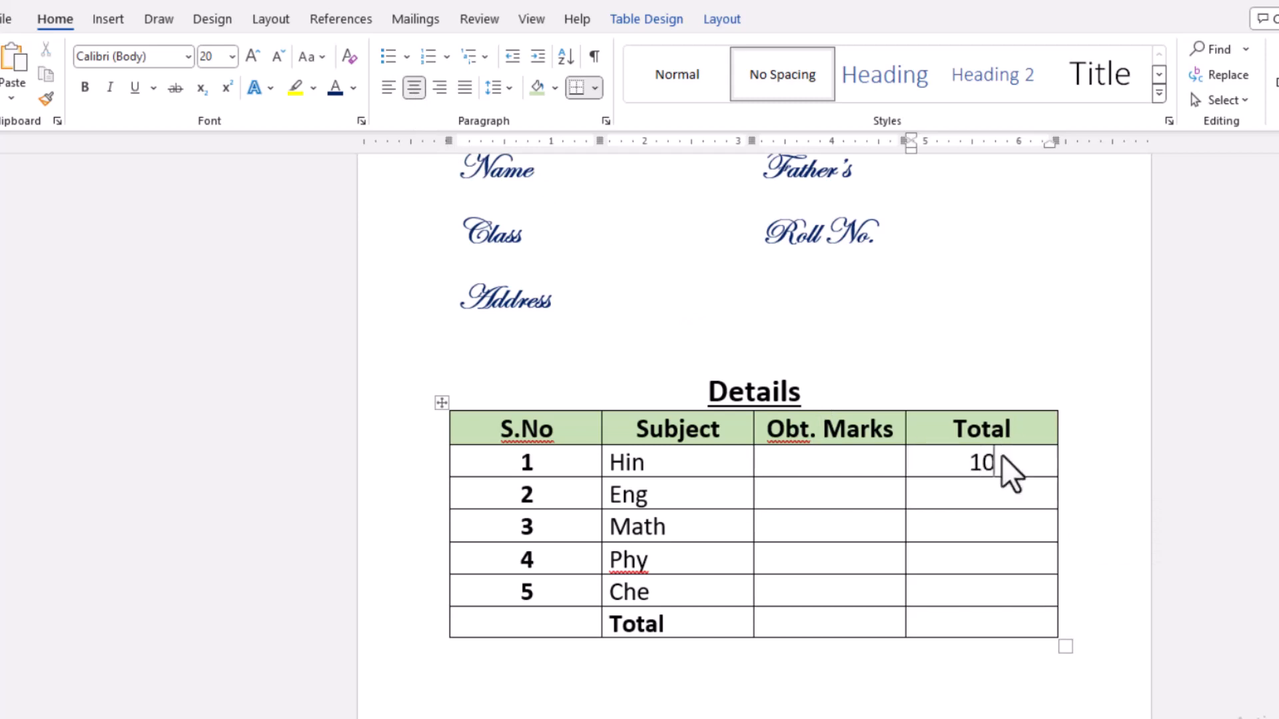
type("0")
key("Down")
type("100")
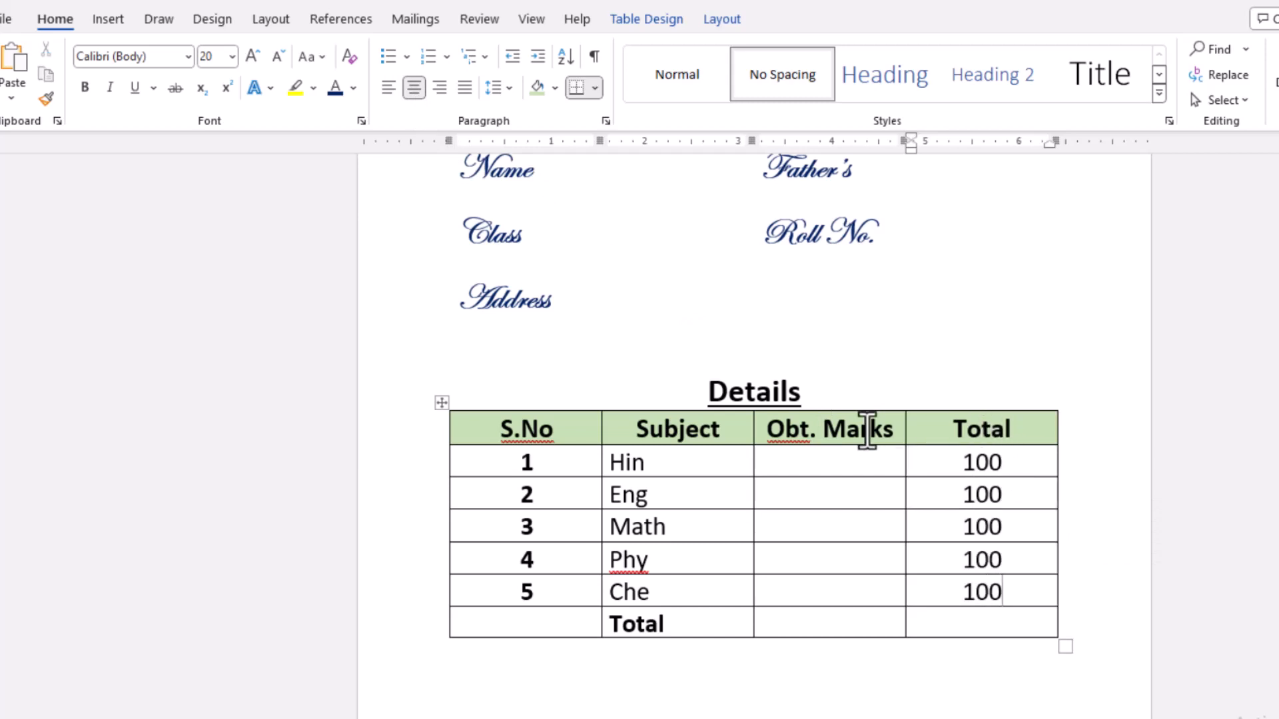
left_click(836, 460)
scroll(832, 453, "up", 1)
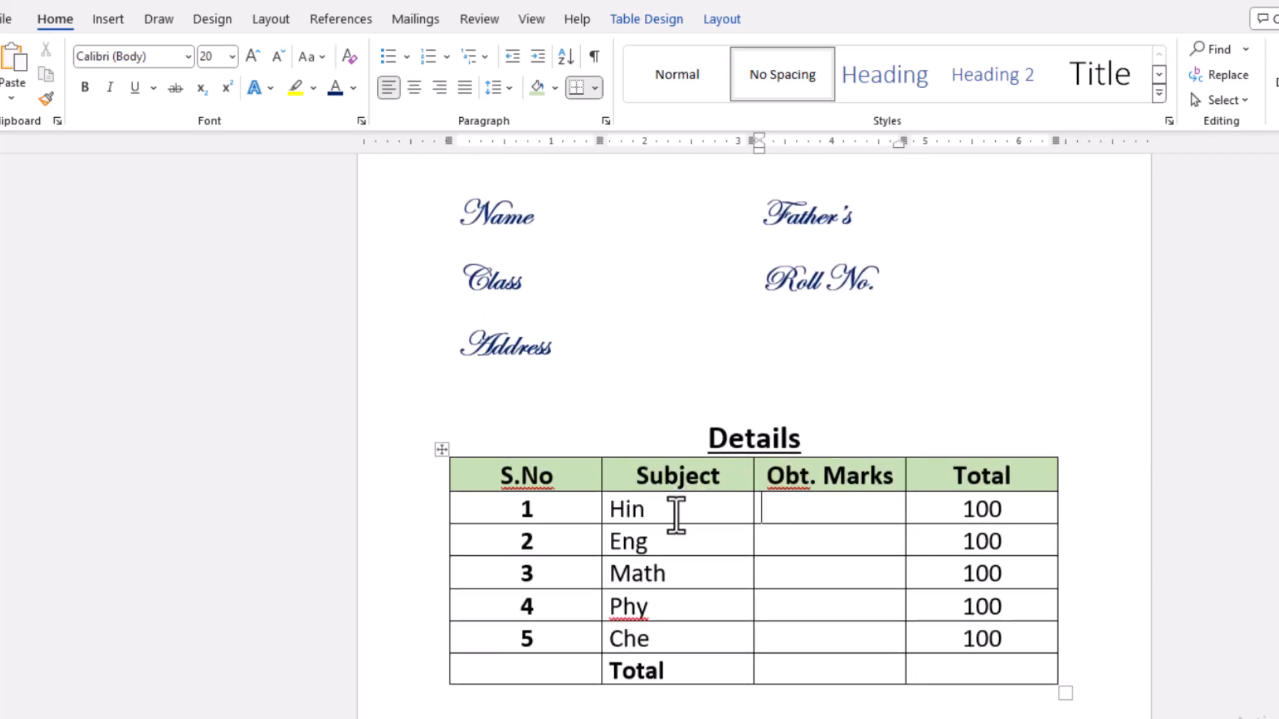
scroll(688, 548, "up", 4)
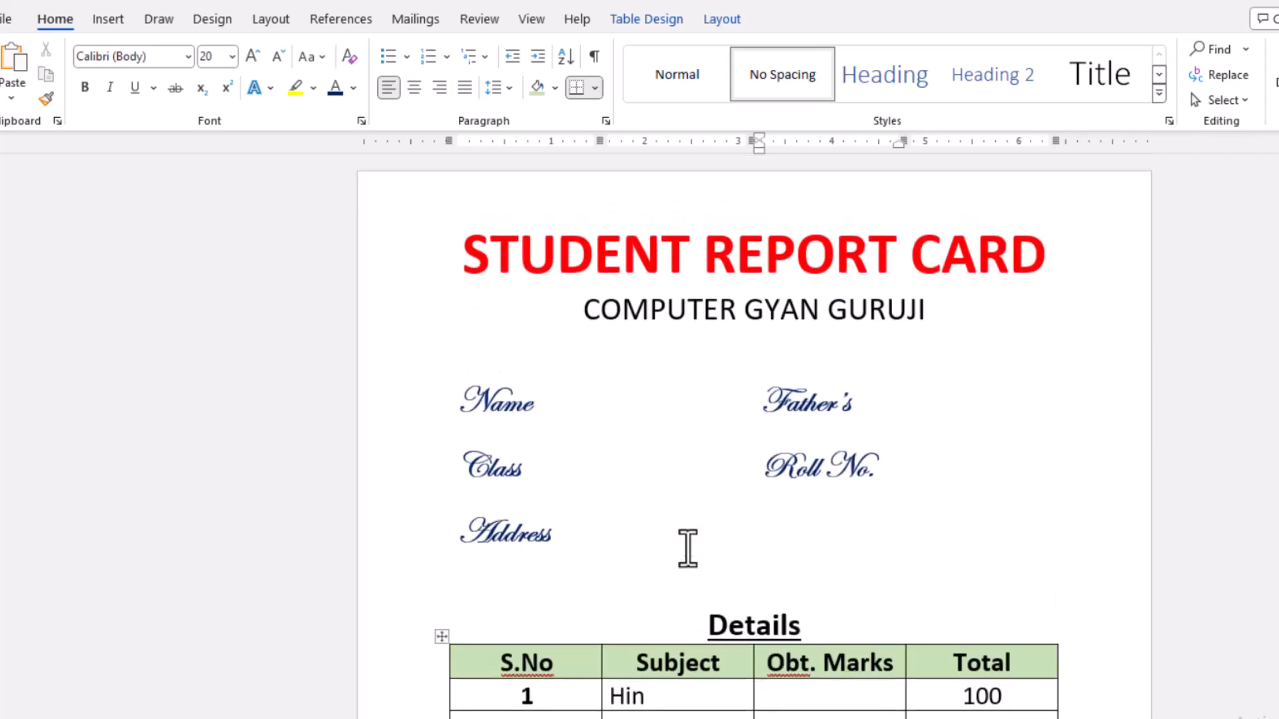
scroll(688, 547, "down", 5)
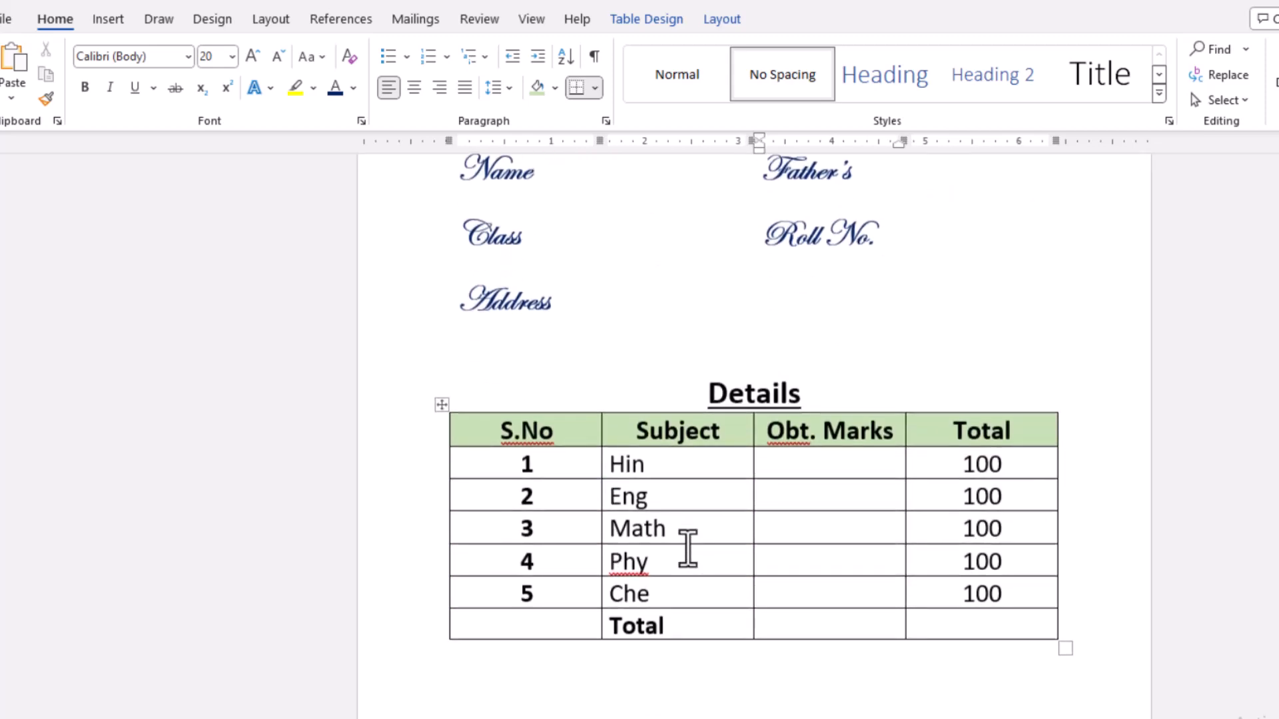
- Left-align the blank line below the marks table and insert a table with four columns and three rows there
left_click(730, 589)
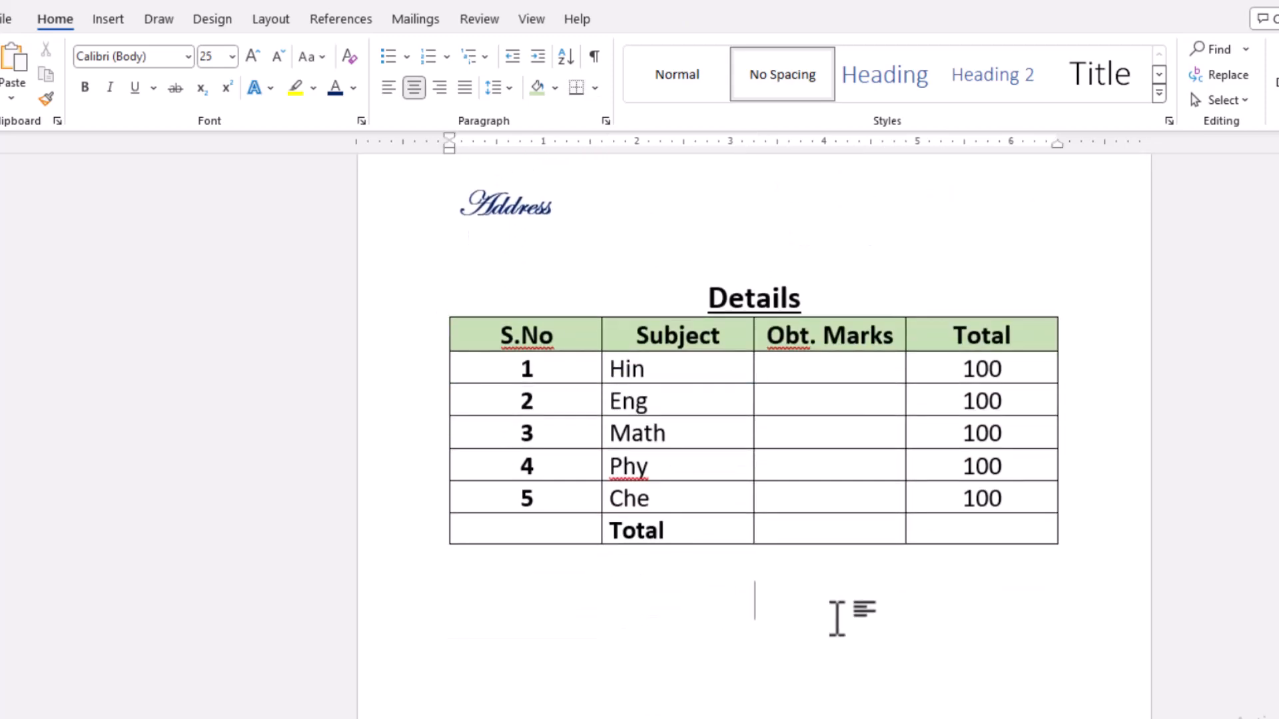
key("ctrl+l")
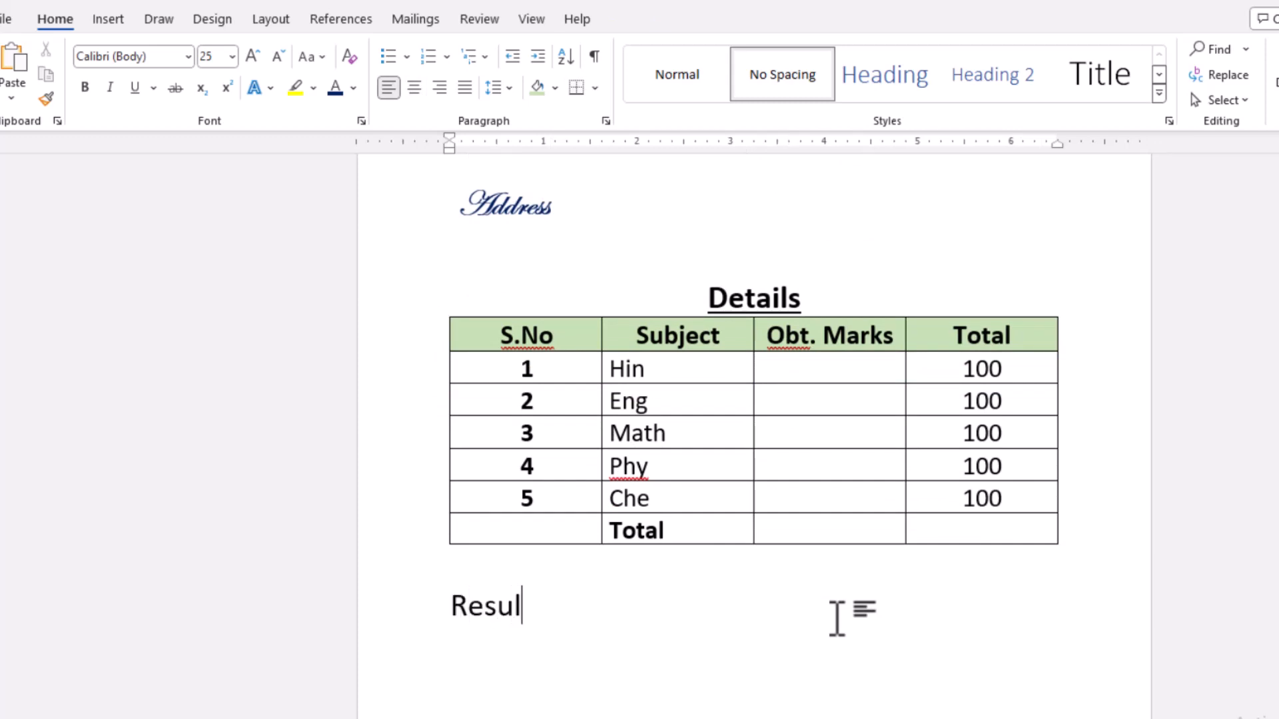
key("BackSpace")
key("BackSpace")
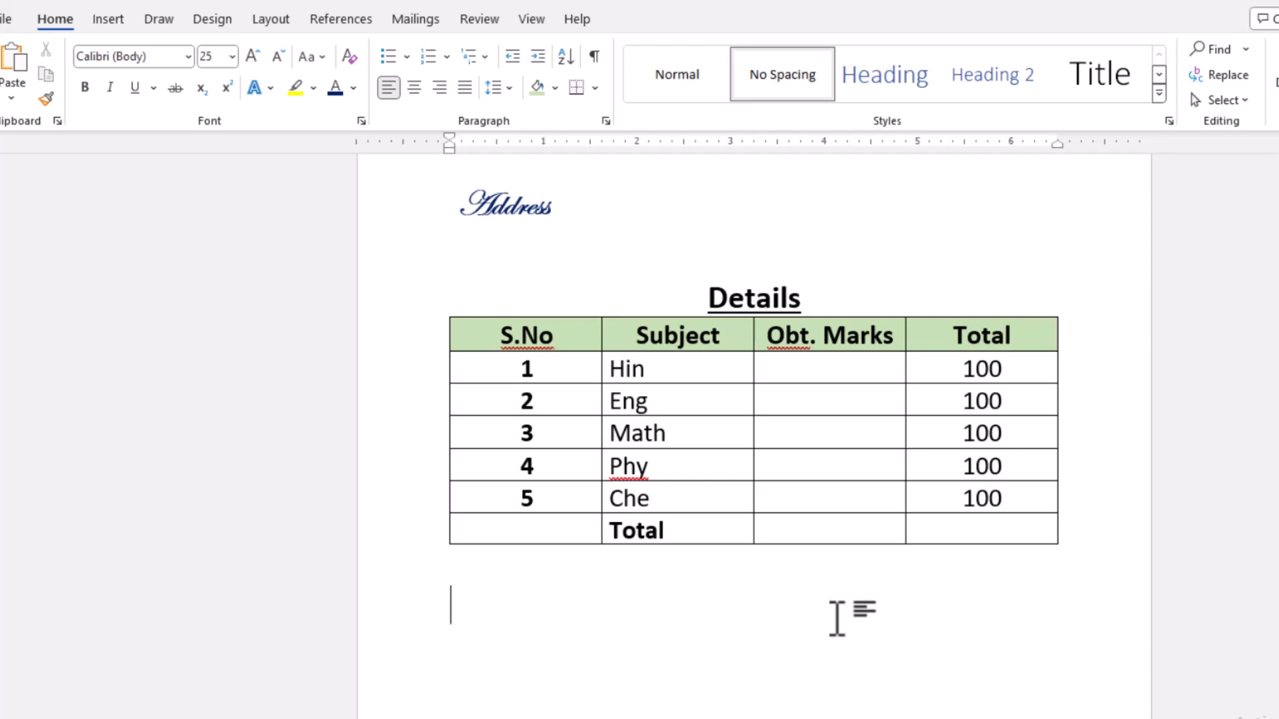
scroll(836, 618, "down", 3)
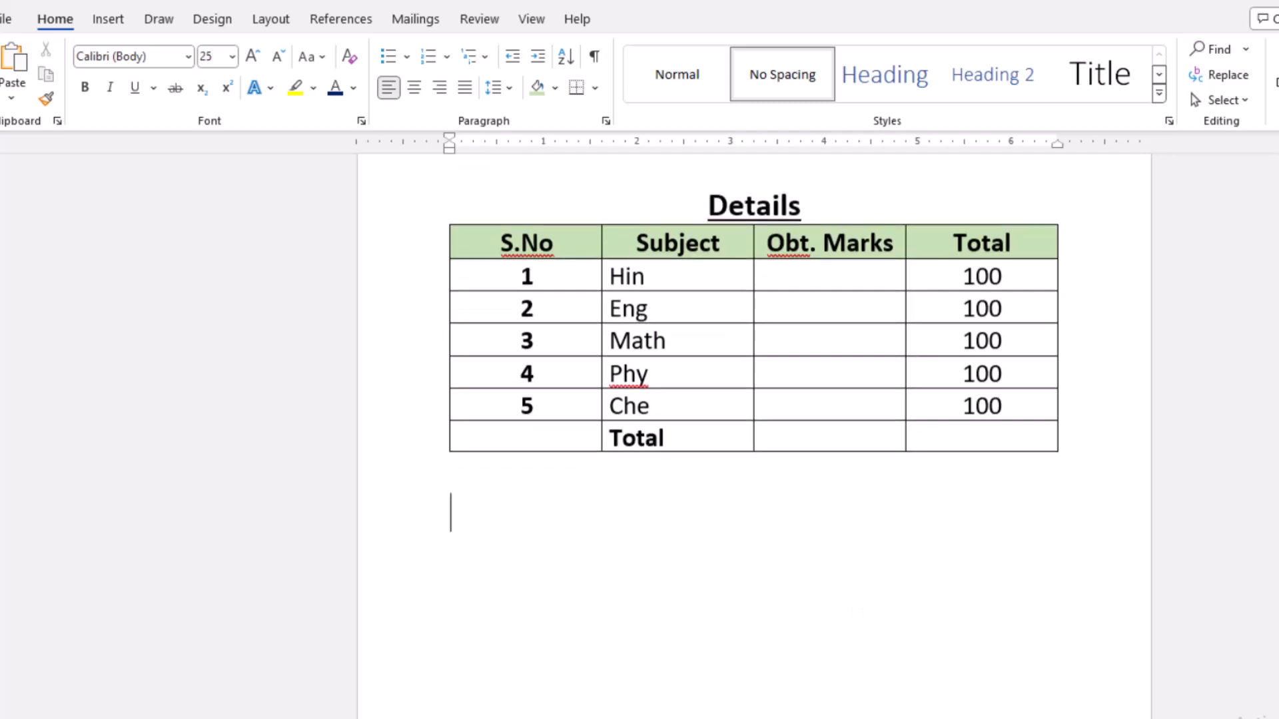
left_click(114, 19)
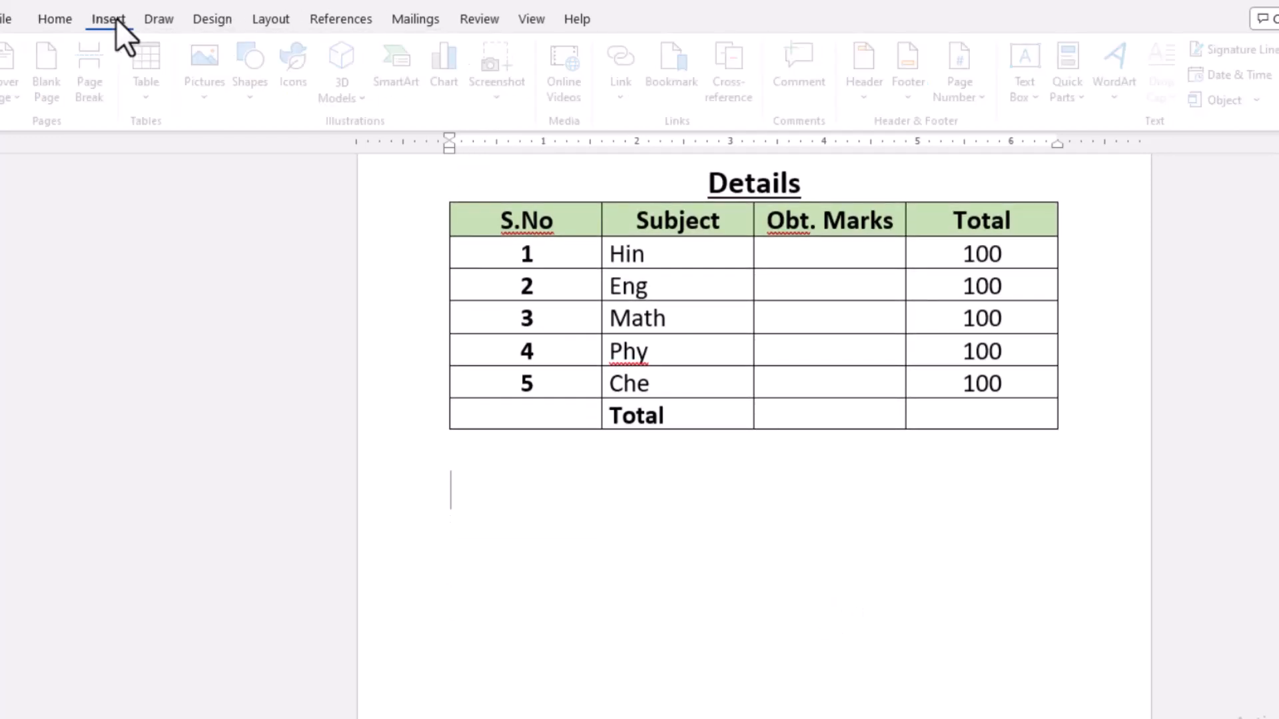
left_click(157, 103)
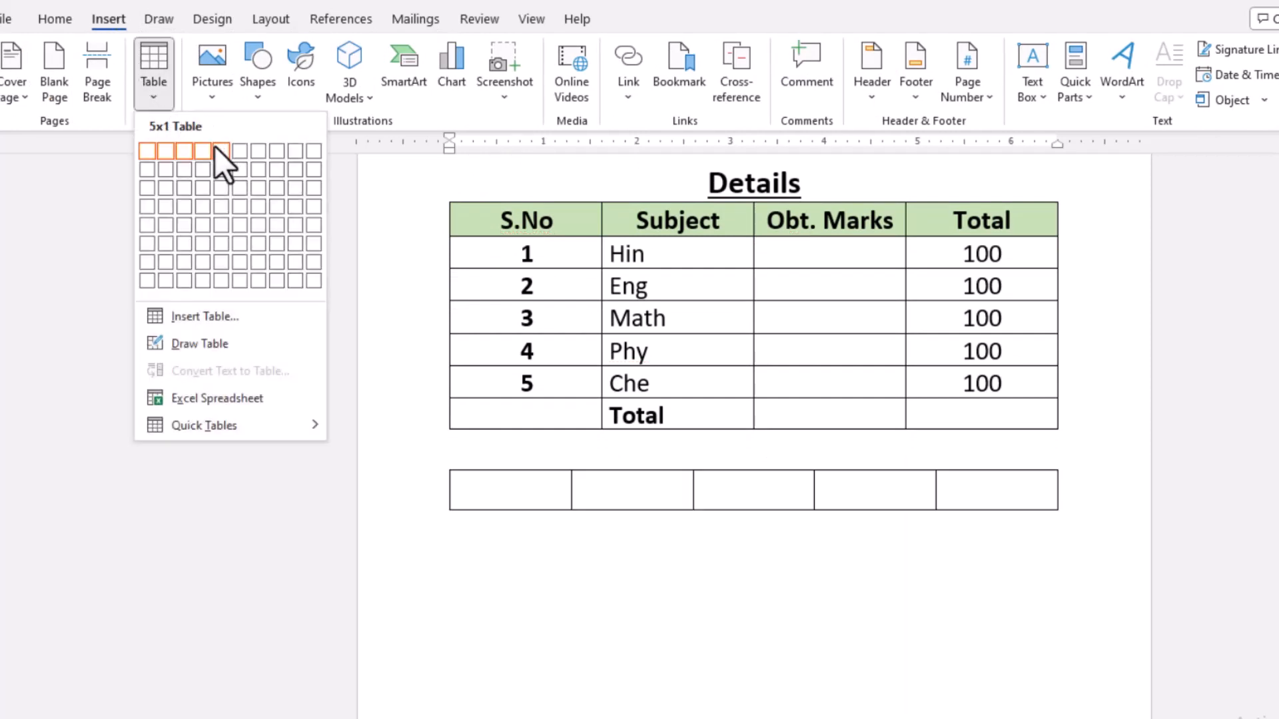
left_click(205, 188)
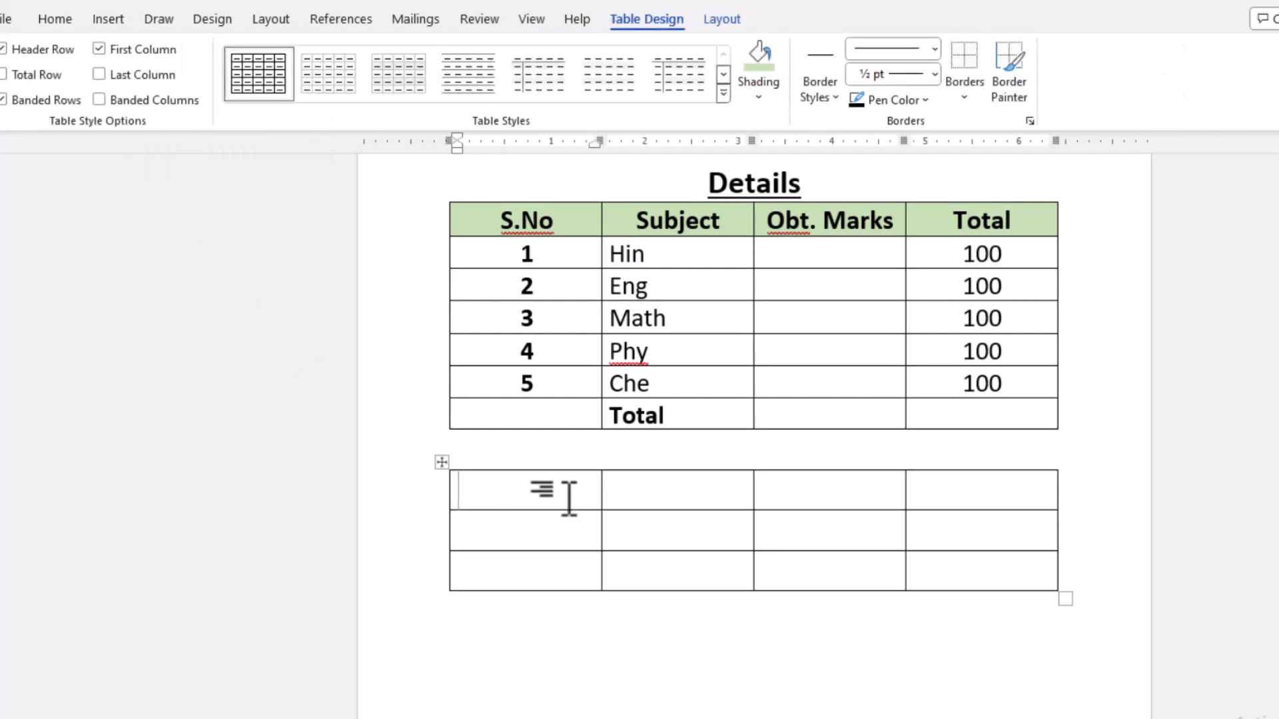
- Label the new table with Result and Grade in row one, Marks and Total in row two, and Percentage in row three, leaving an empty cell after each label
type("Result")
key("Tab")
key("Tab")
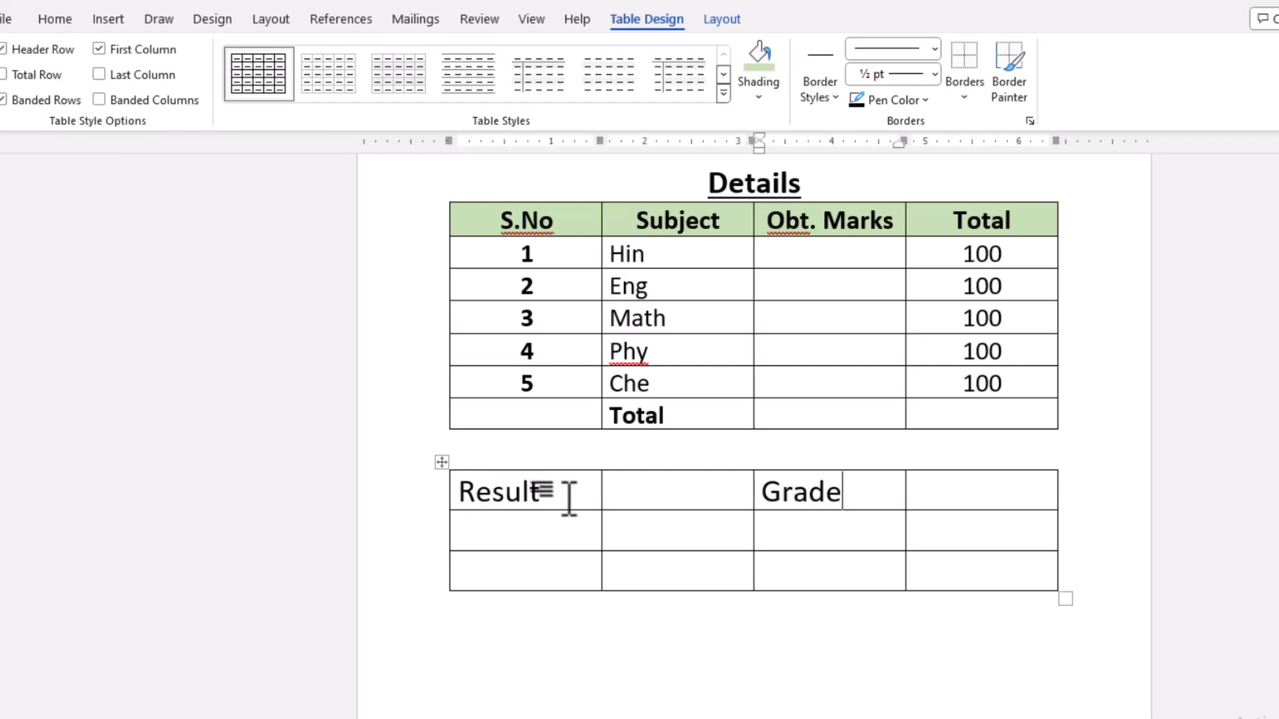
key("Tab")
key("Tab")
type("Marks")
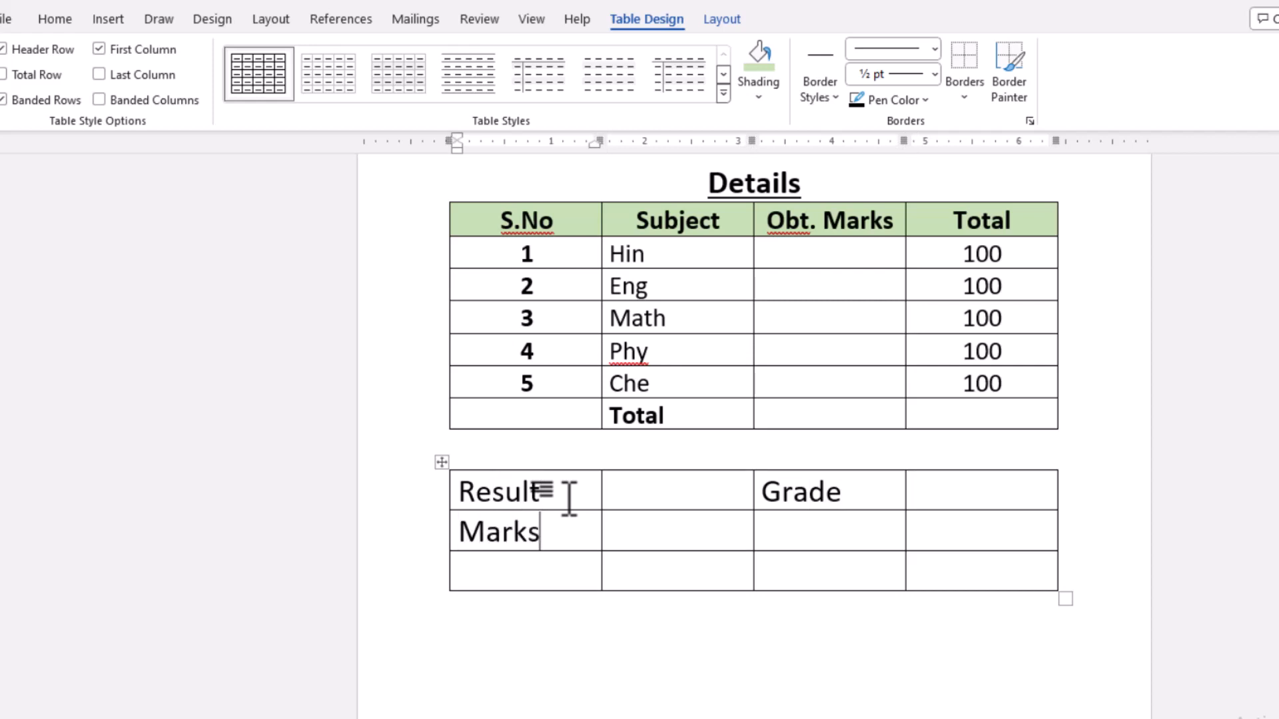
key("Tab")
key("Tab")
type("Total")
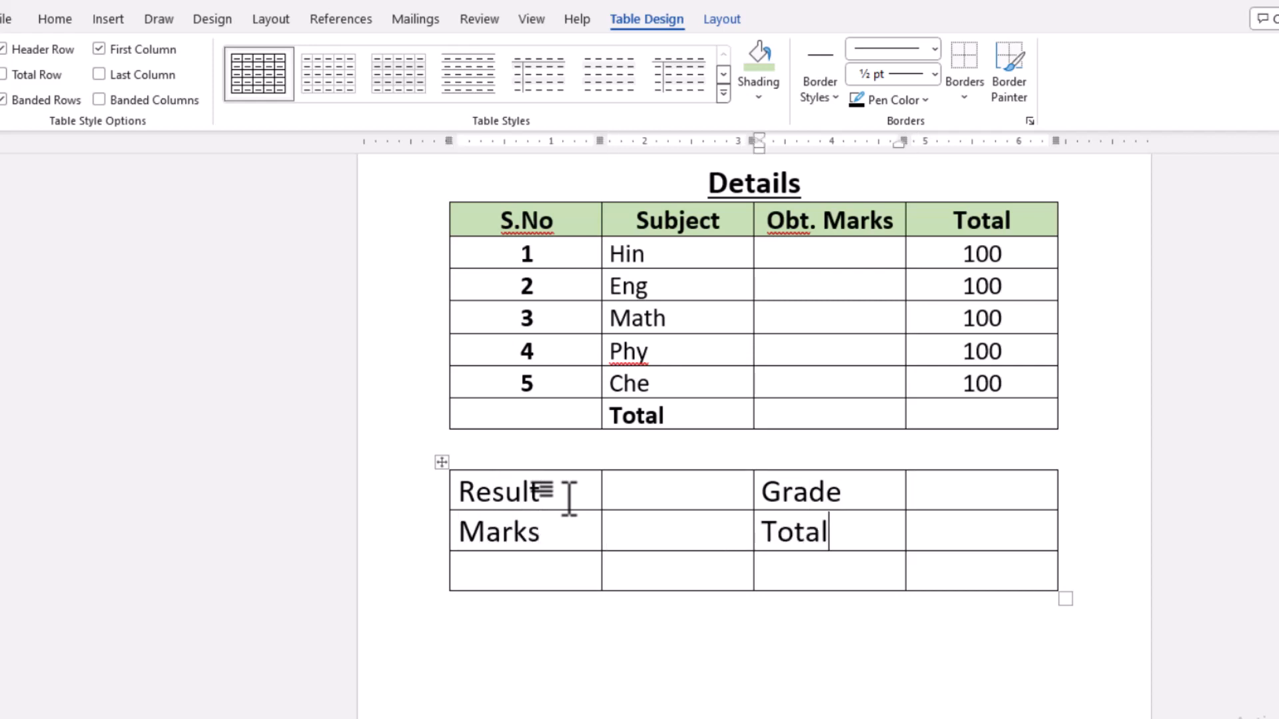
key("Tab")
key("Tab")
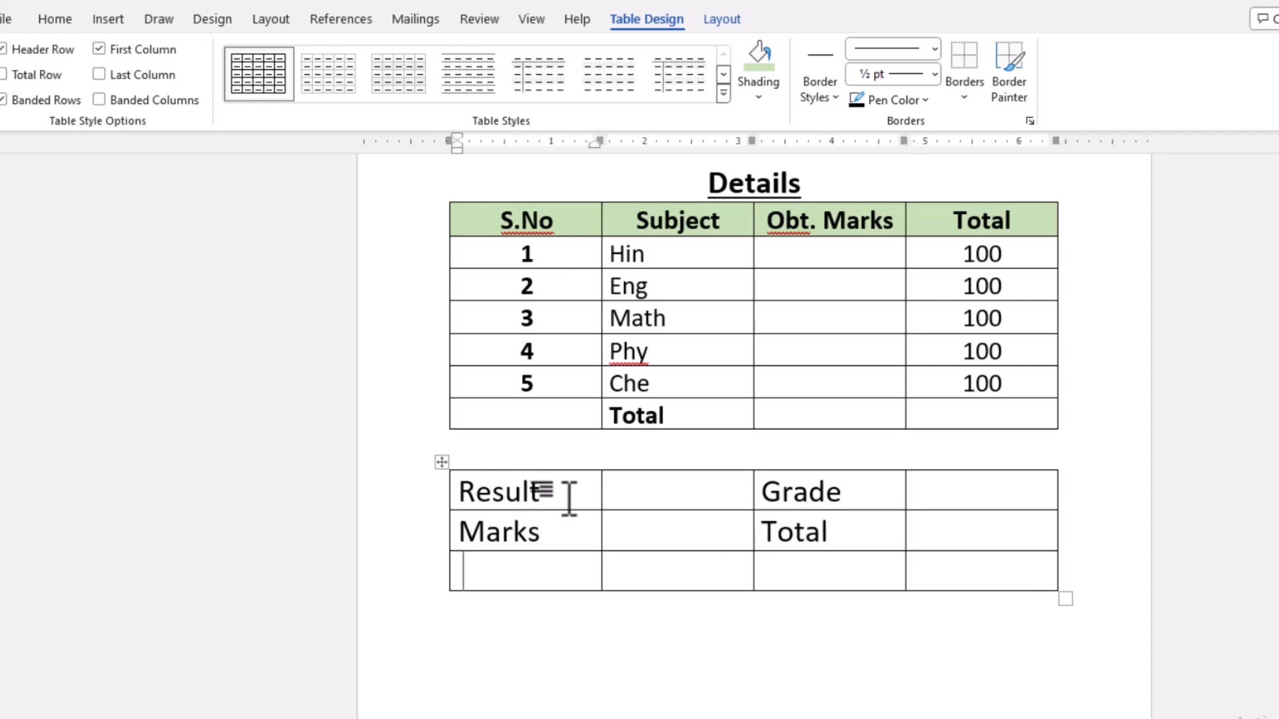
type("Percentage")
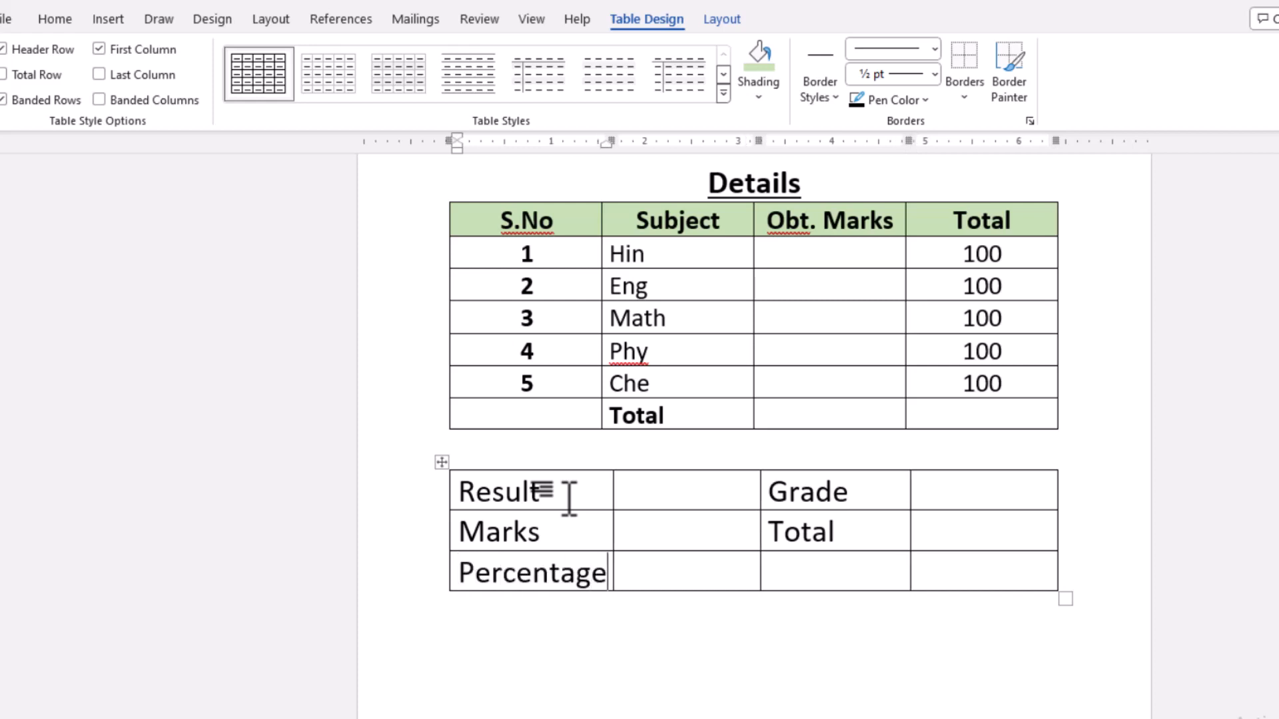
- Copy the formatting of the Name cell onto the first and third columns of the result table
left_click(443, 462)
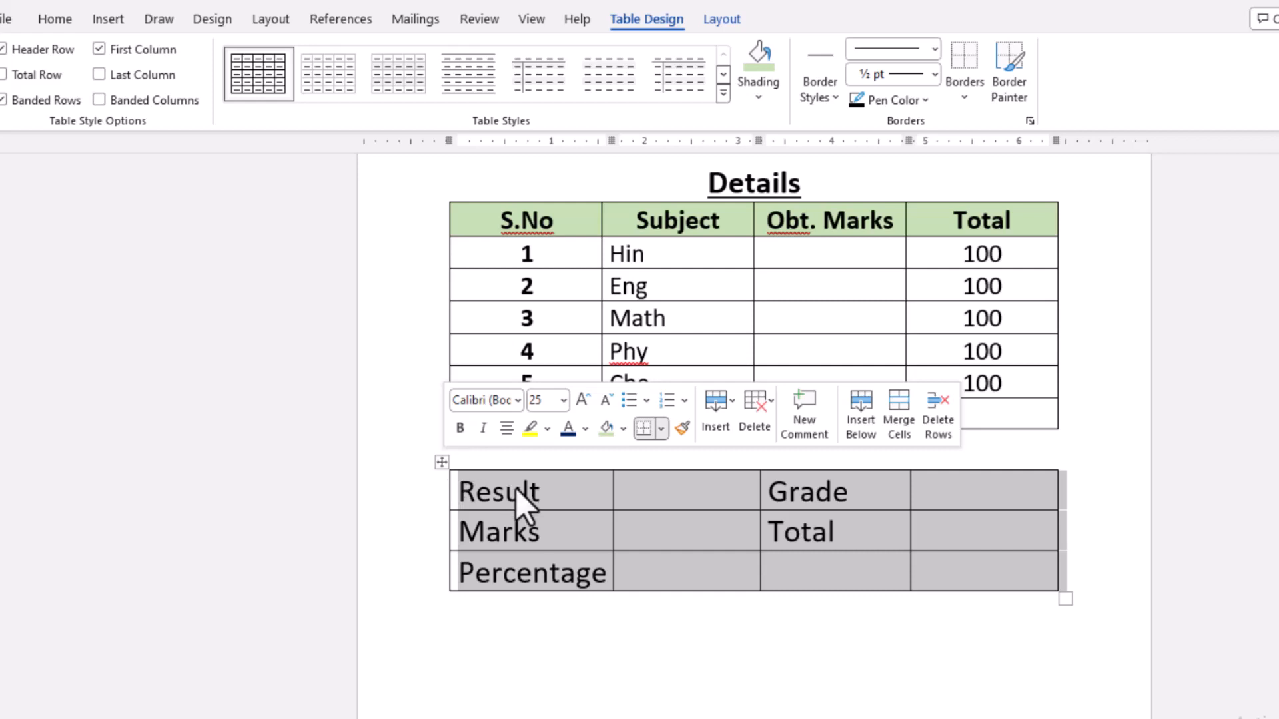
left_click(531, 506)
scroll(535, 519, "up", 1)
scroll(536, 519, "up", 8)
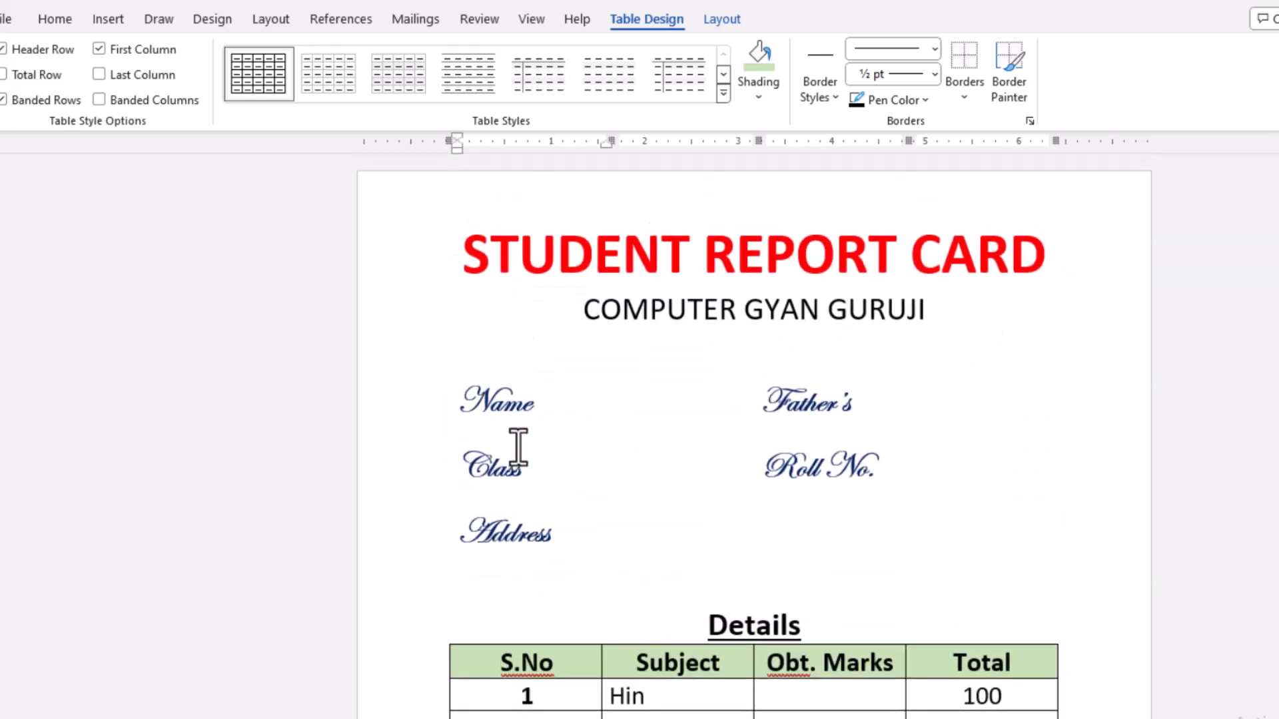
left_click(542, 404)
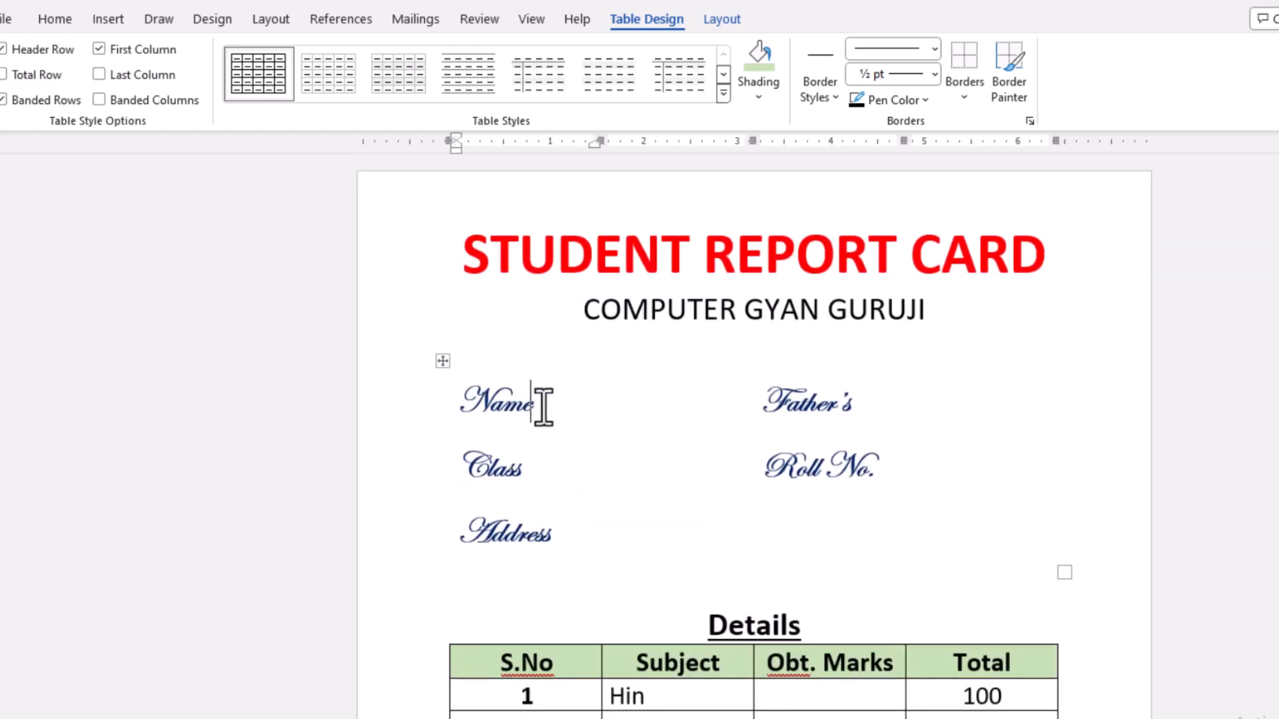
left_click_drag(480, 407, 542, 409)
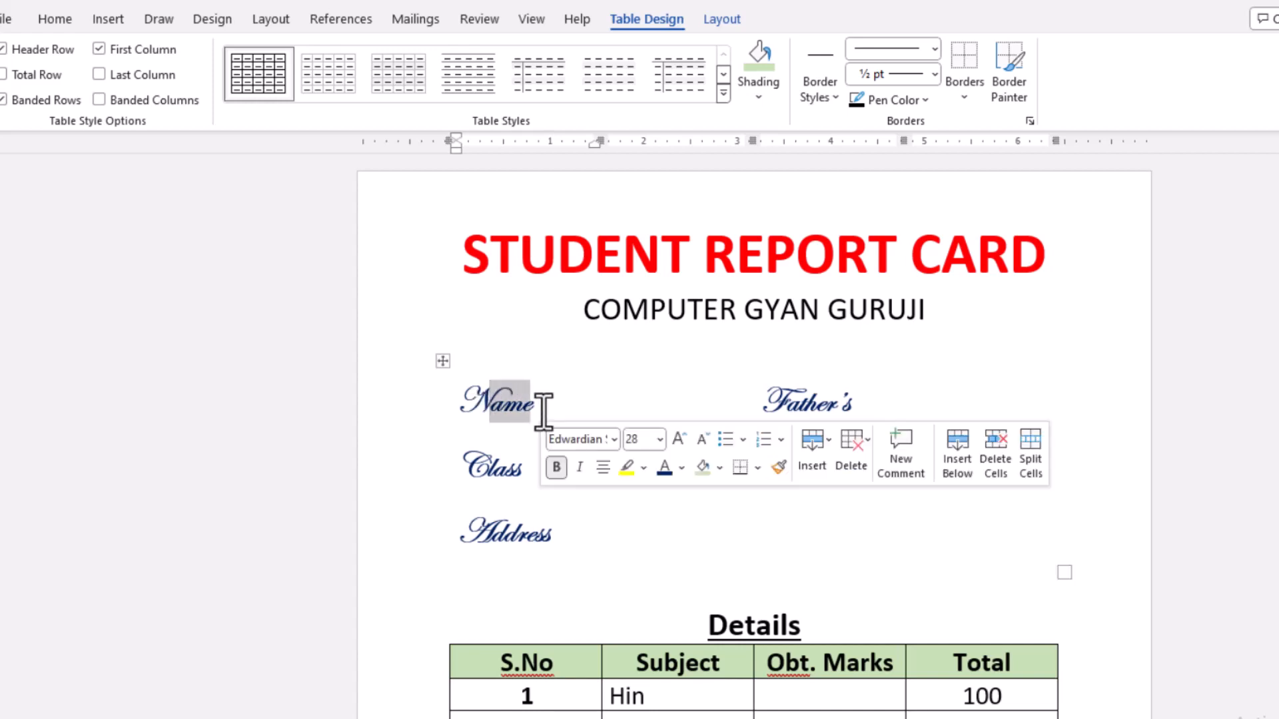
left_click(566, 415)
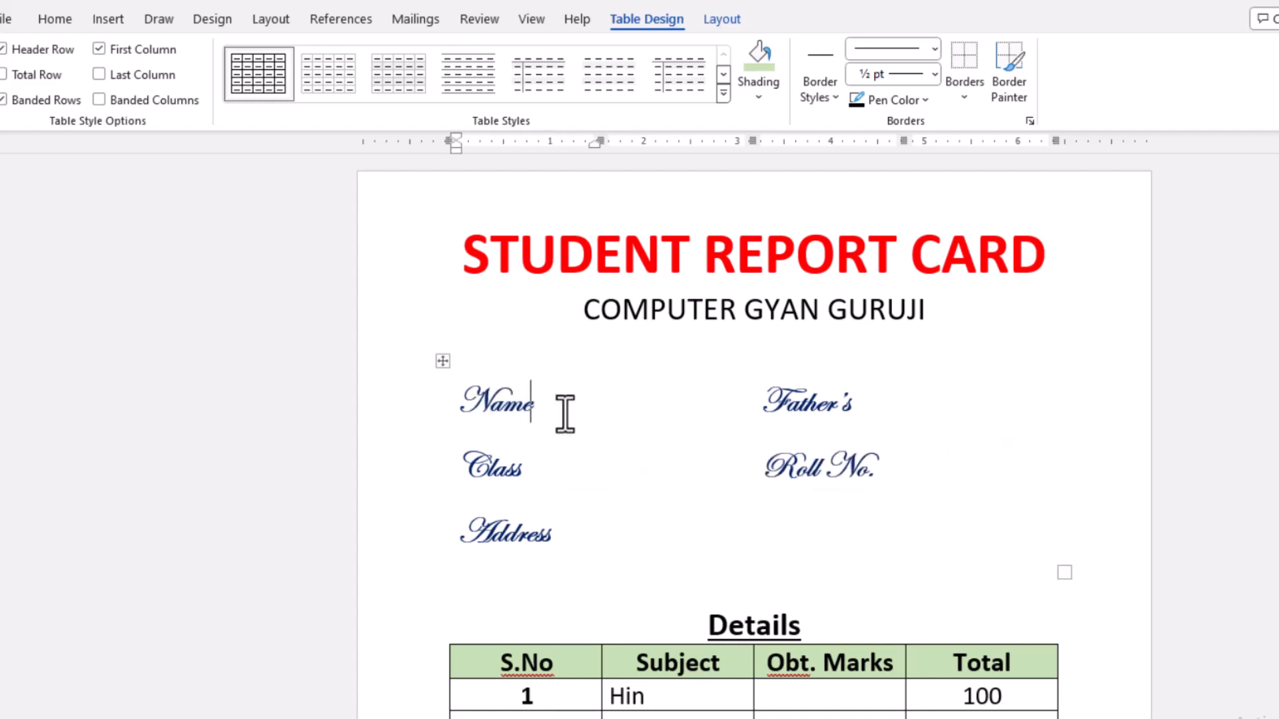
left_click(449, 404)
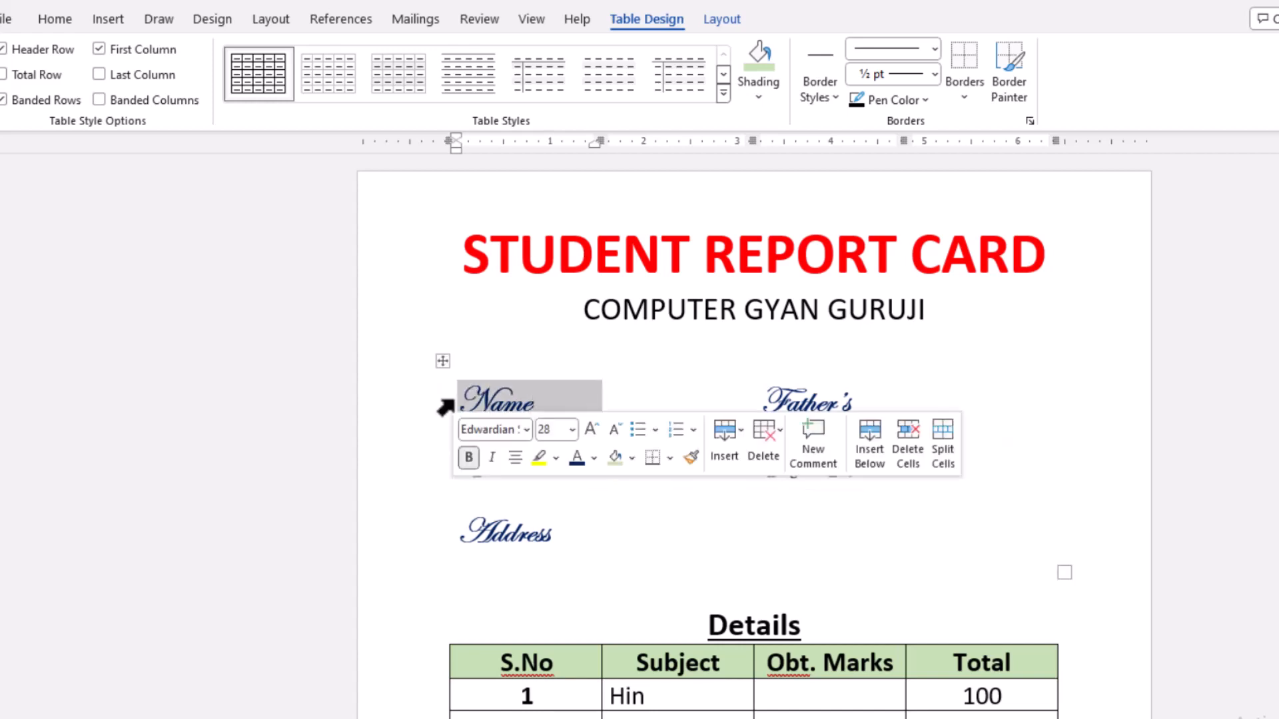
left_click(66, 24)
left_click(44, 98)
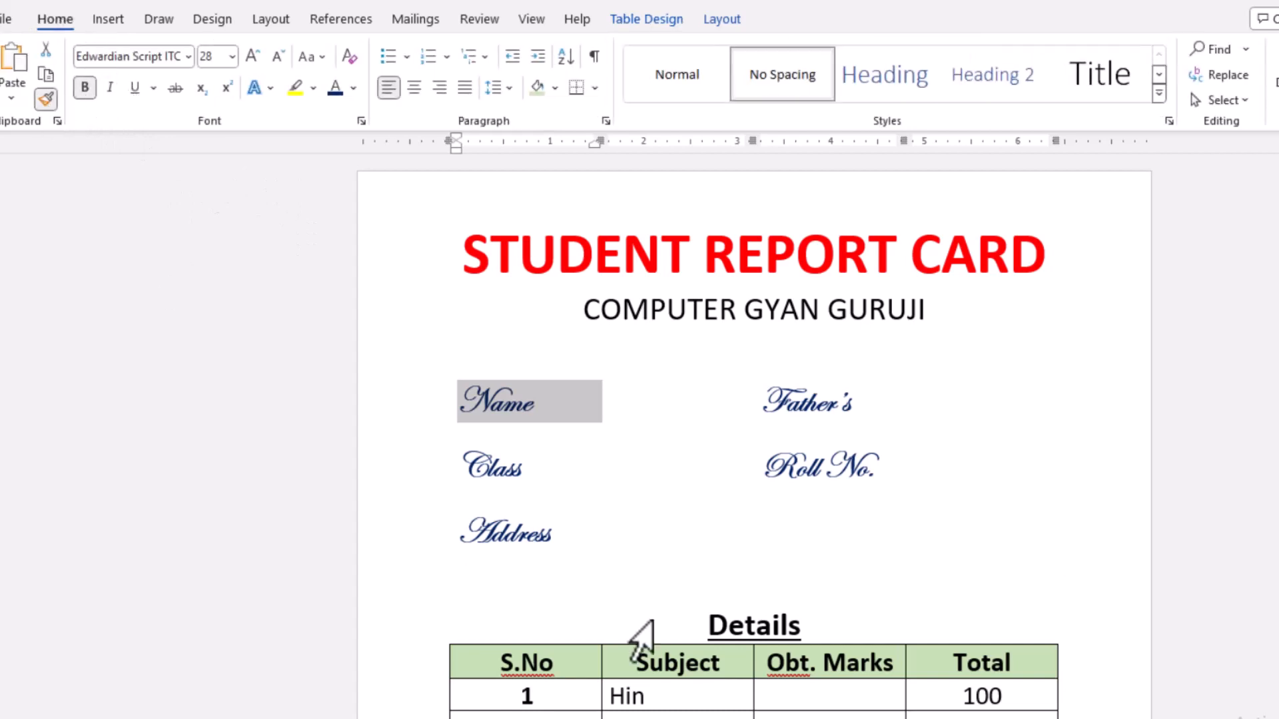
scroll(766, 620, "down", 5)
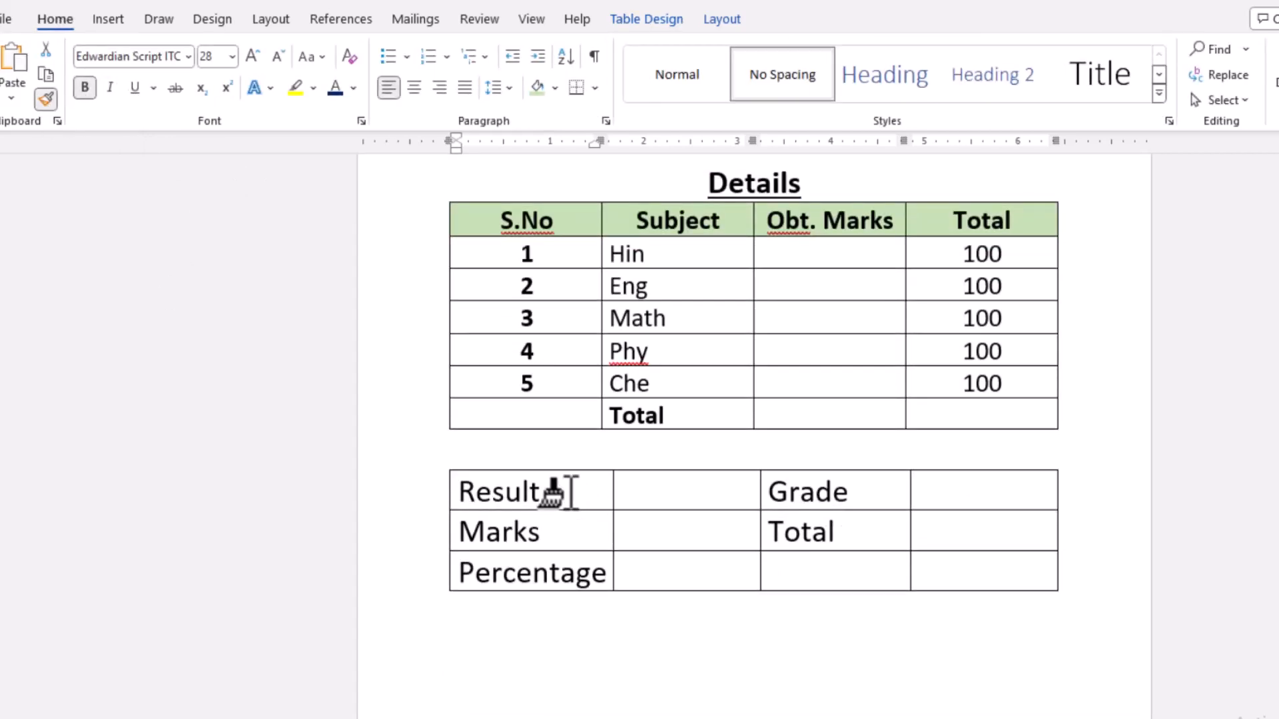
left_click_drag(557, 491, 562, 573)
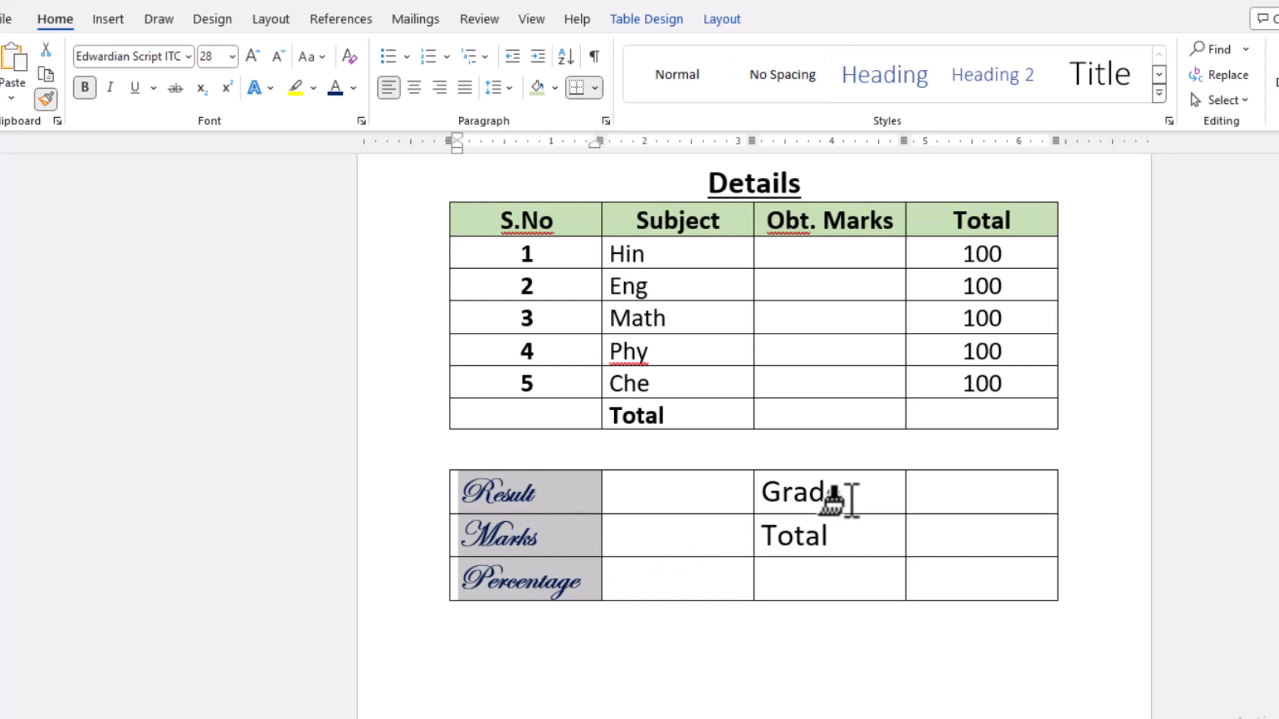
left_click_drag(838, 506, 855, 600)
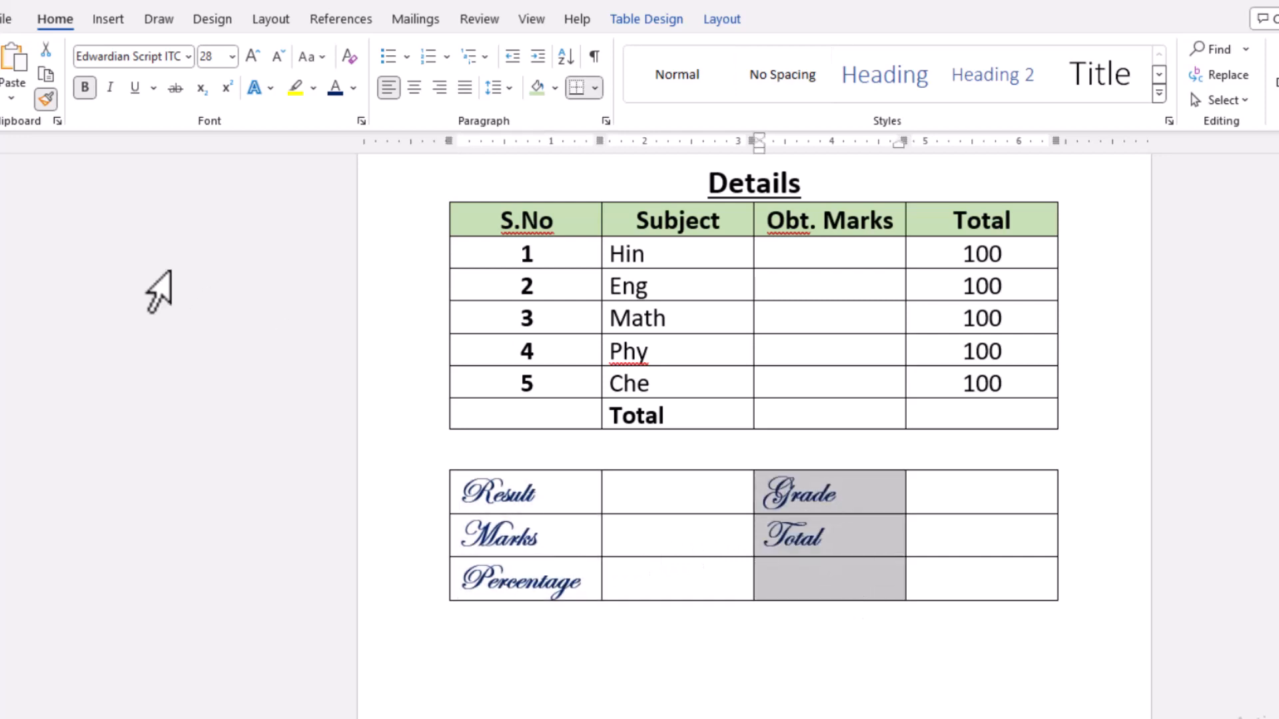
- Copy the formatting of the empty cell beside Name onto the second and fourth columns of the result table
left_click(46, 100)
scroll(721, 512, "up", 2)
scroll(721, 511, "up", 5)
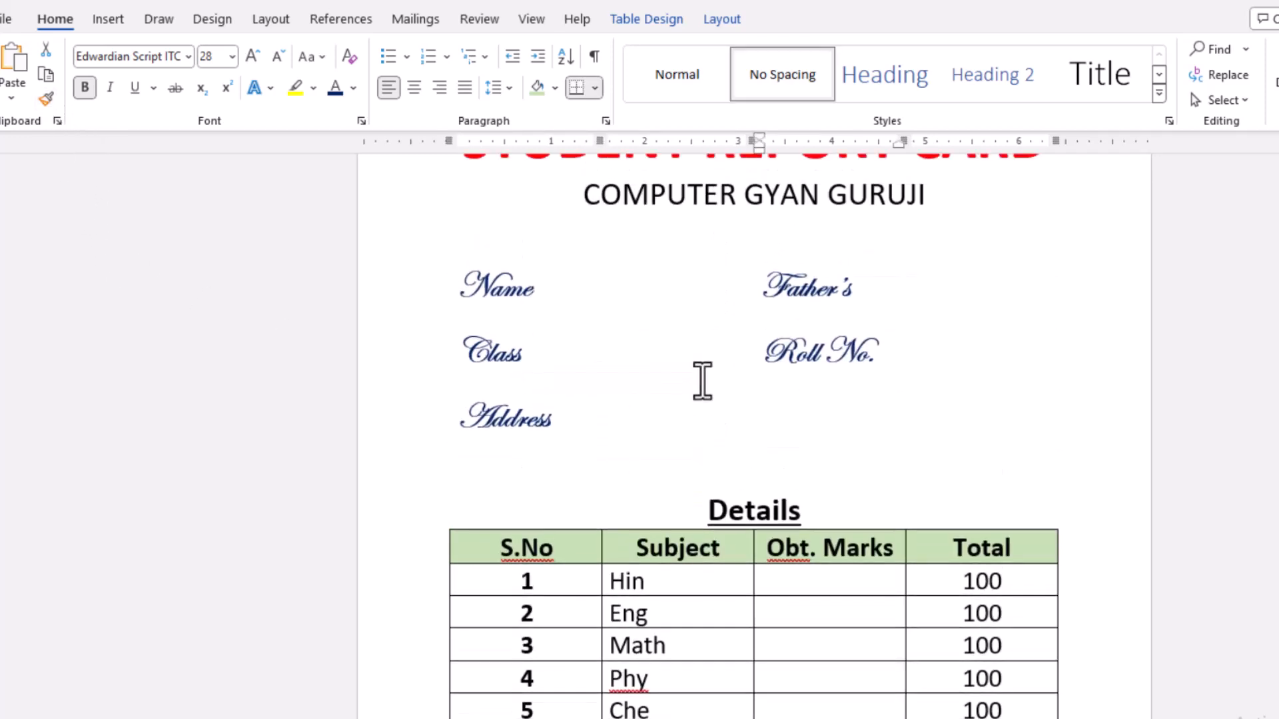
left_click(667, 293)
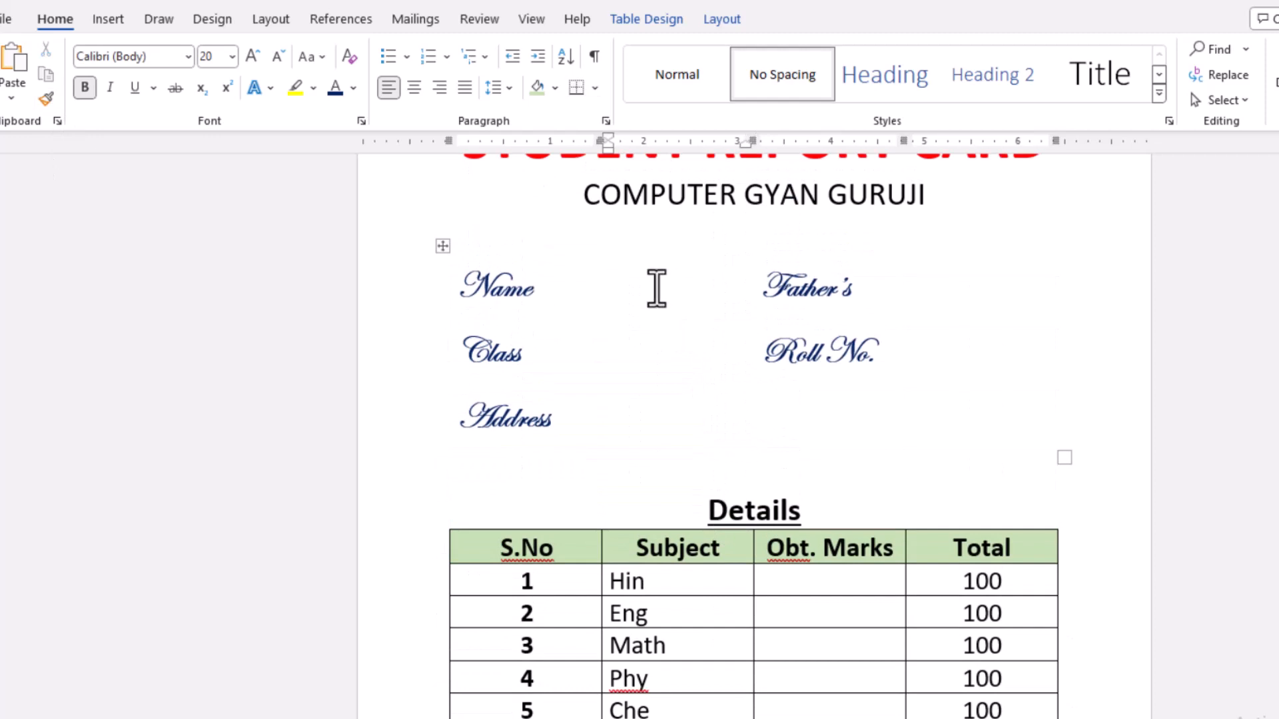
left_click(603, 293)
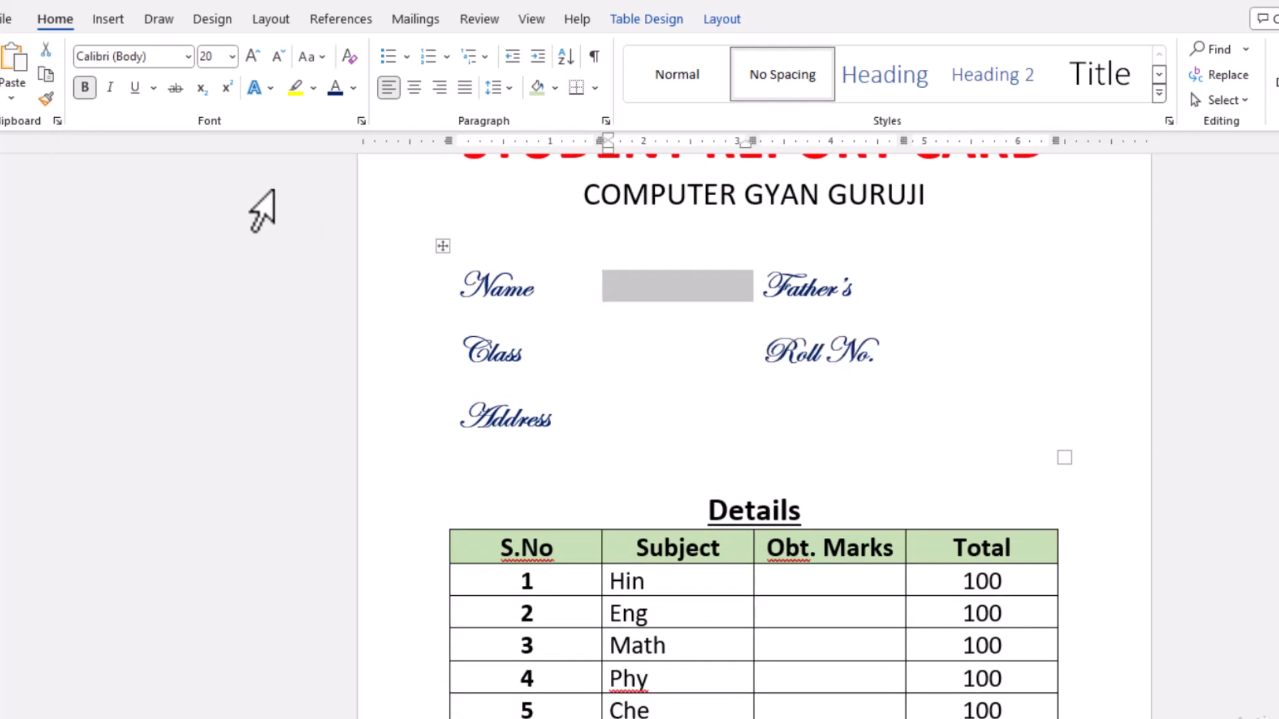
left_click(46, 100)
scroll(622, 463, "down", 5)
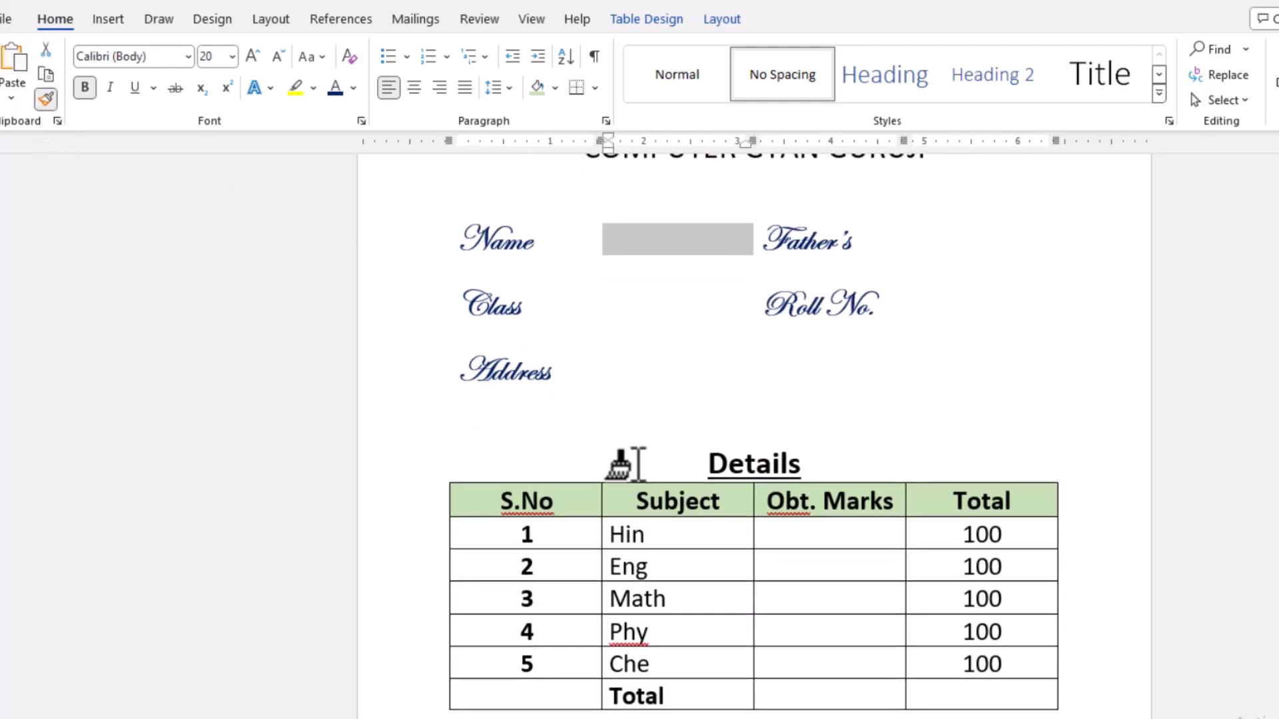
left_click_drag(651, 493, 659, 586)
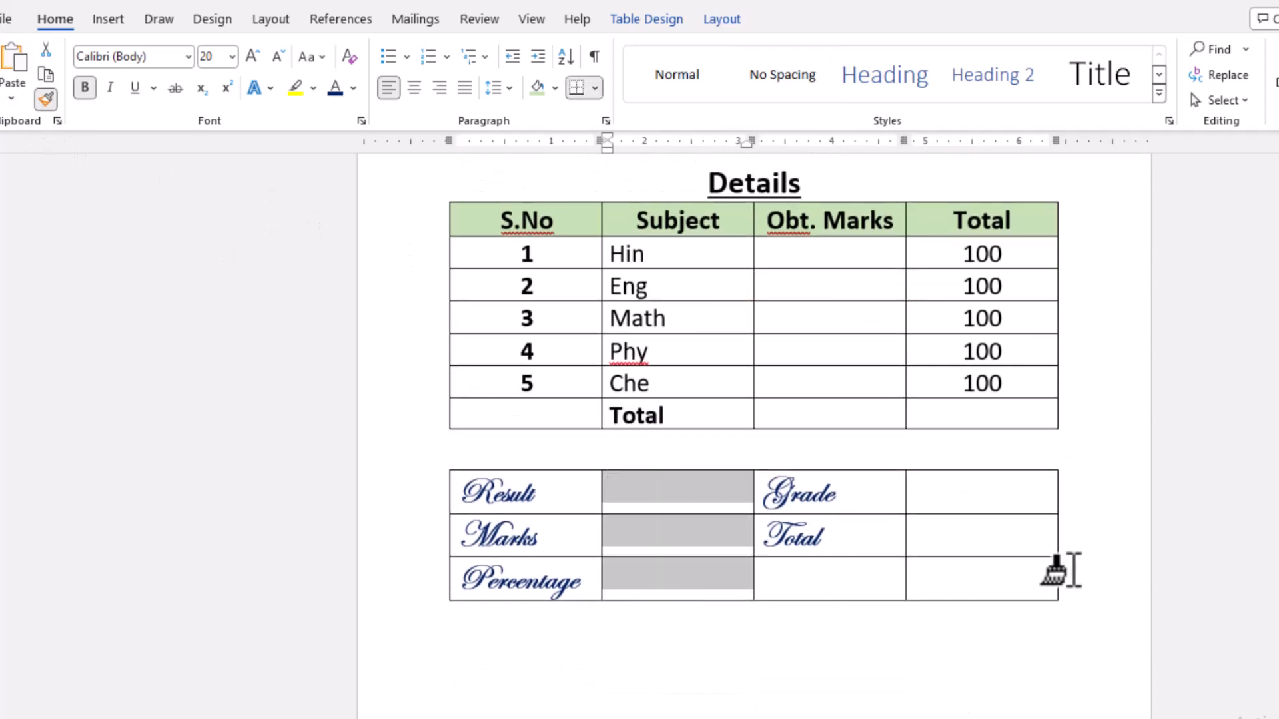
left_click_drag(962, 494, 971, 590)
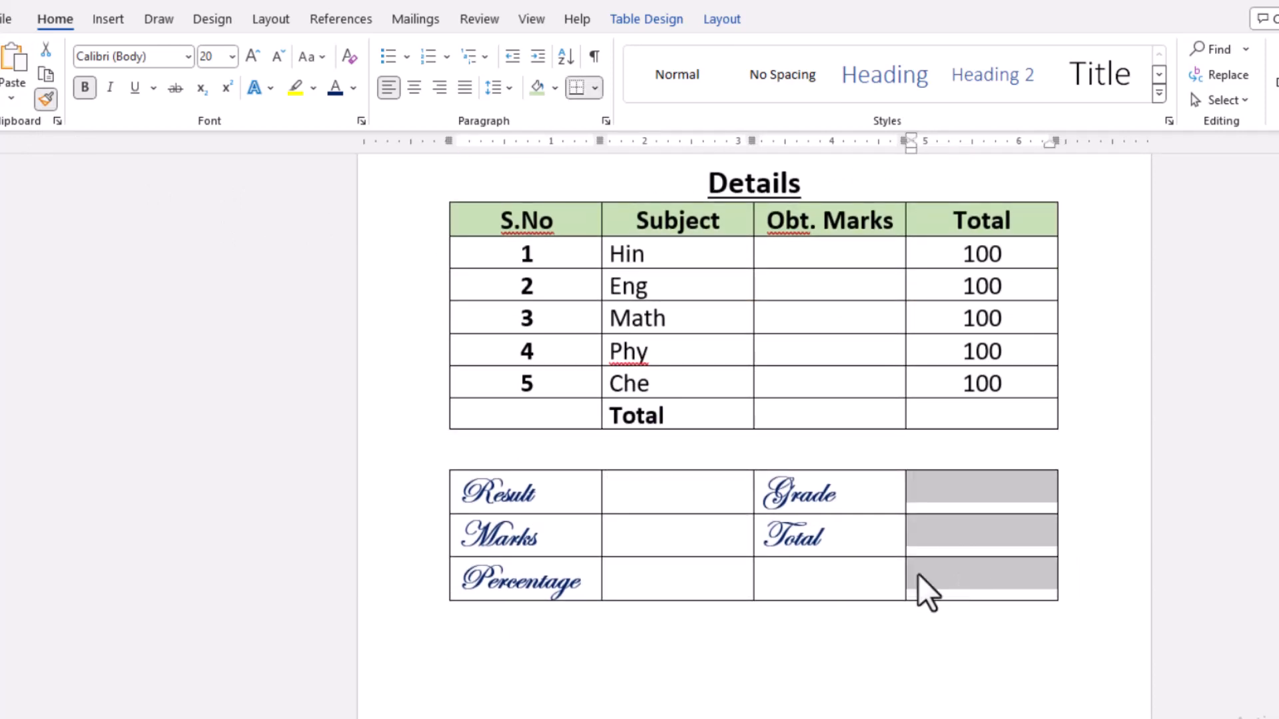
- Remove all borders from the entire result table and place the cursor on the line below it
left_click(708, 573)
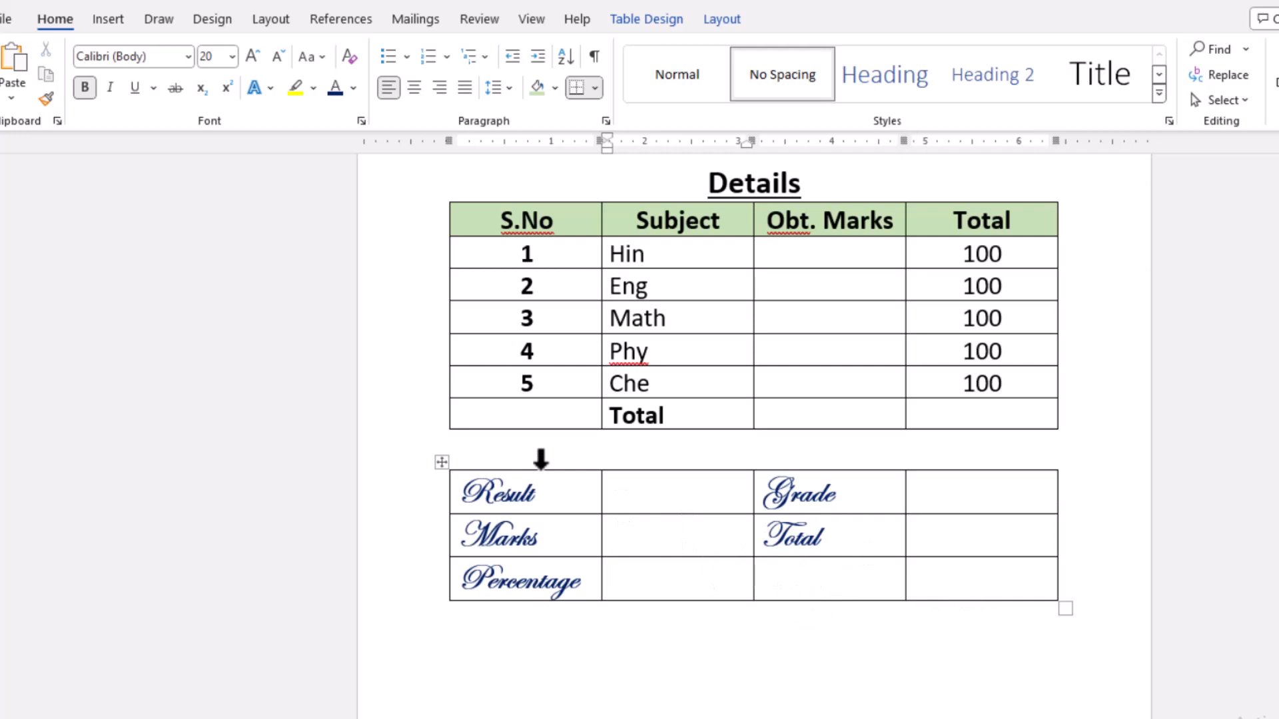
left_click(441, 461)
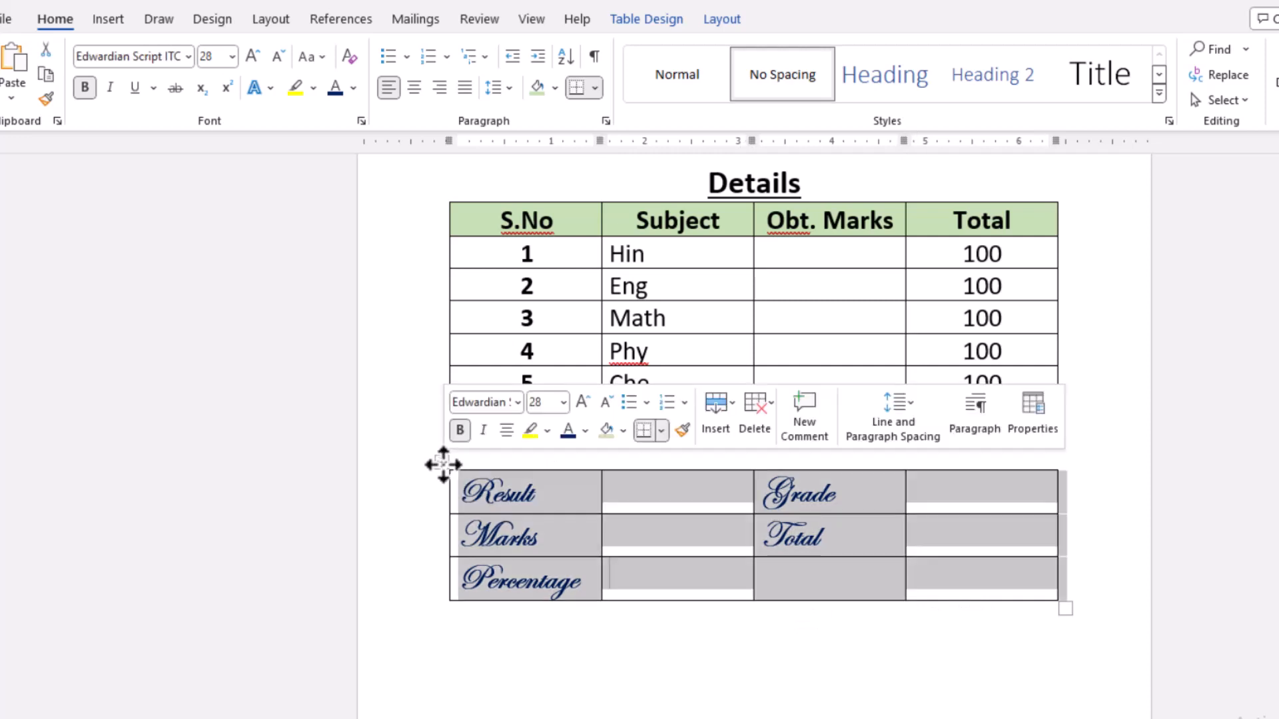
left_click(676, 20)
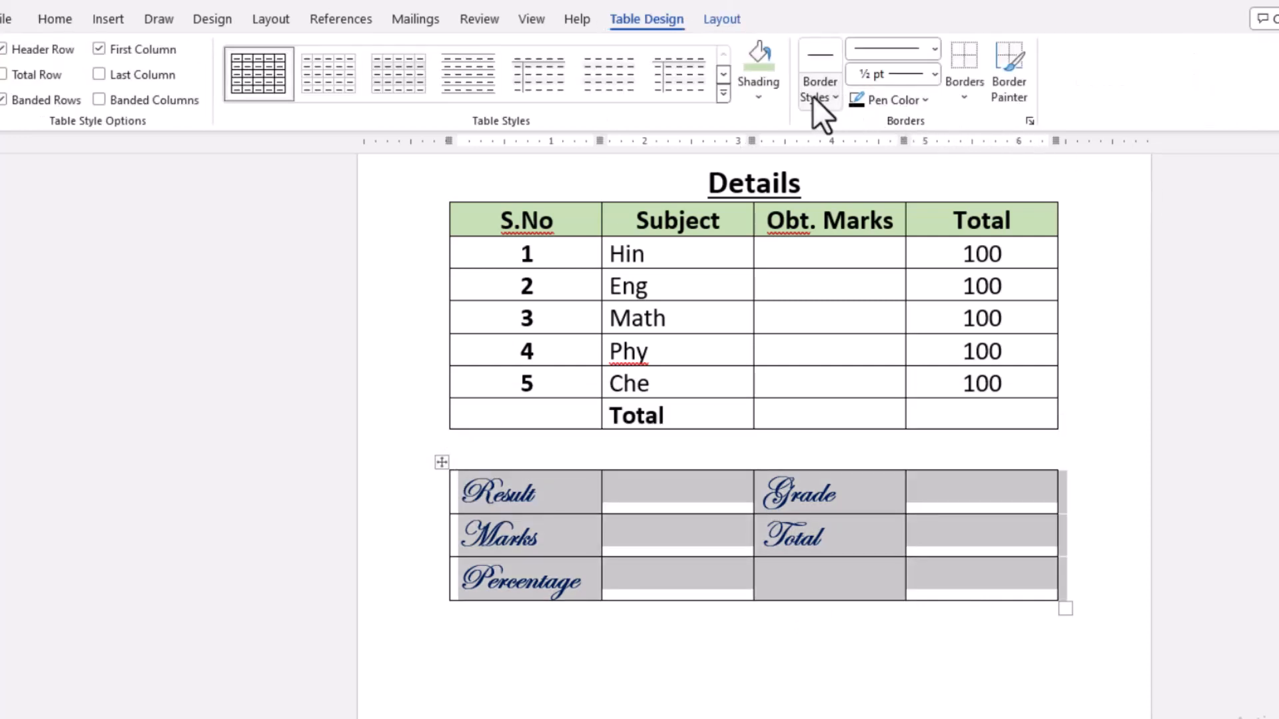
left_click(959, 98)
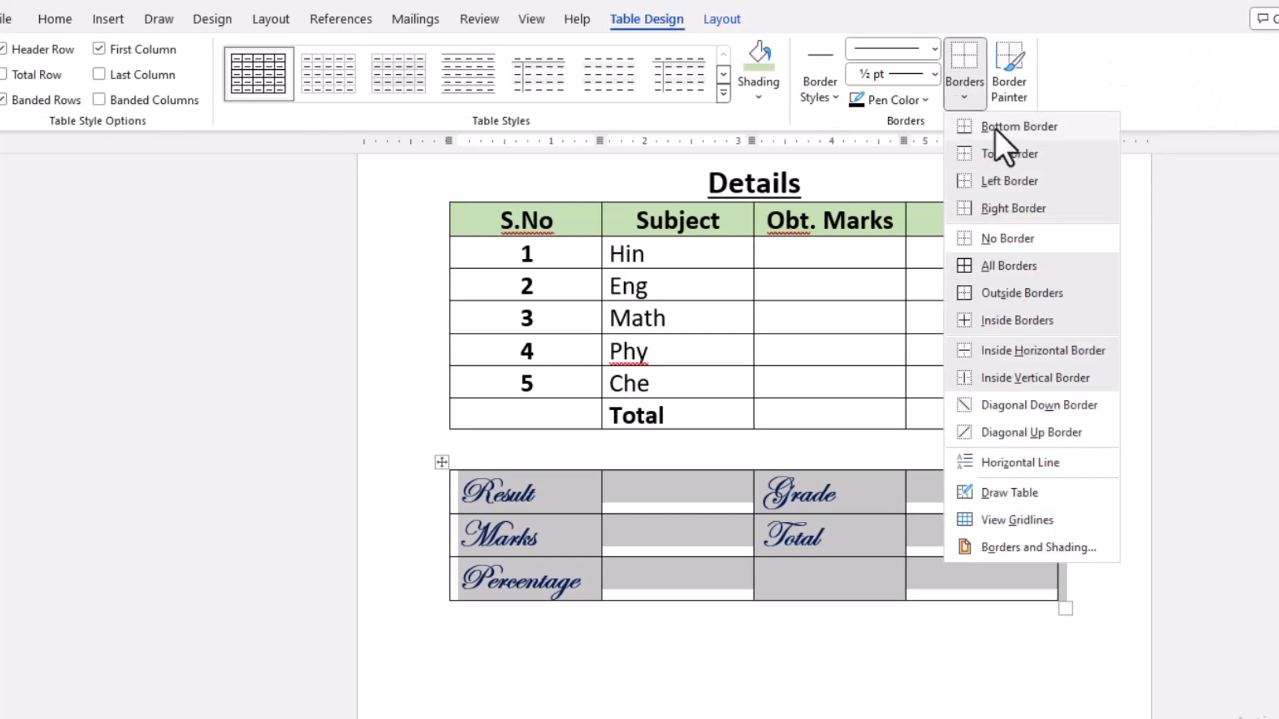
left_click(997, 240)
left_click(759, 677)
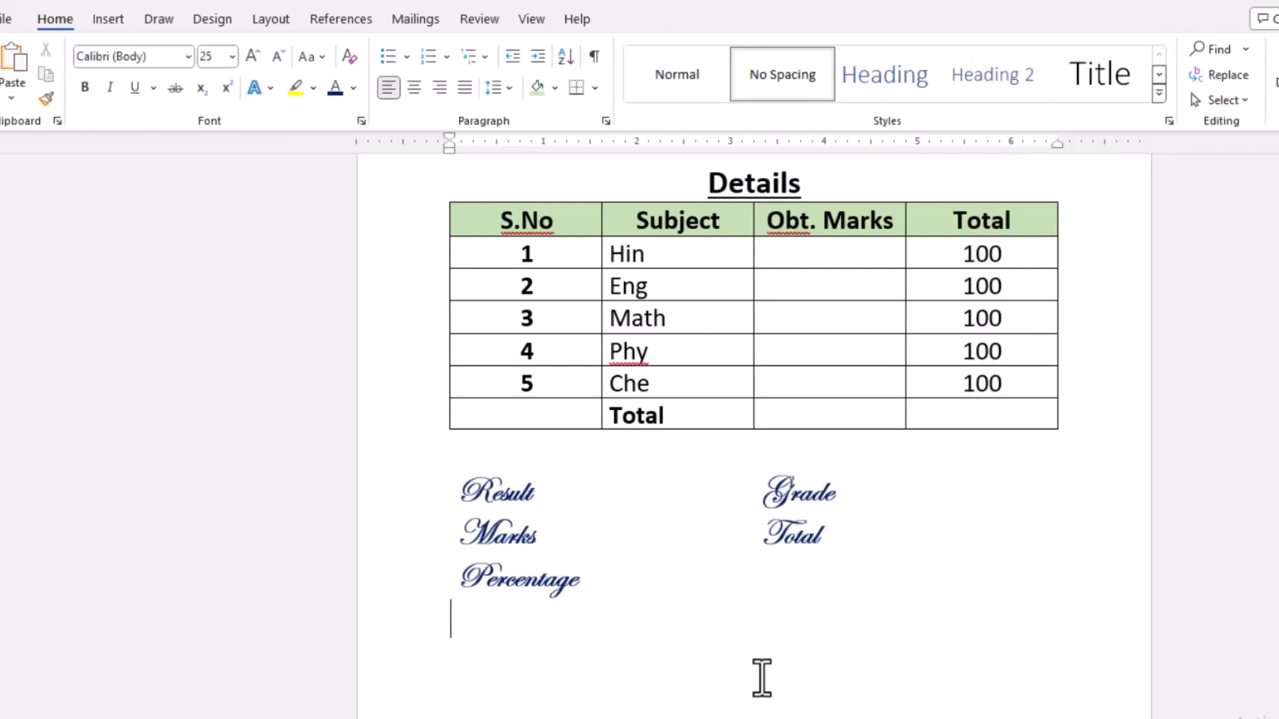
- Add a 14 pt signature line below the result table with Class Teacher at its start and Principal spaced toward its end
key("ctrl+Return")
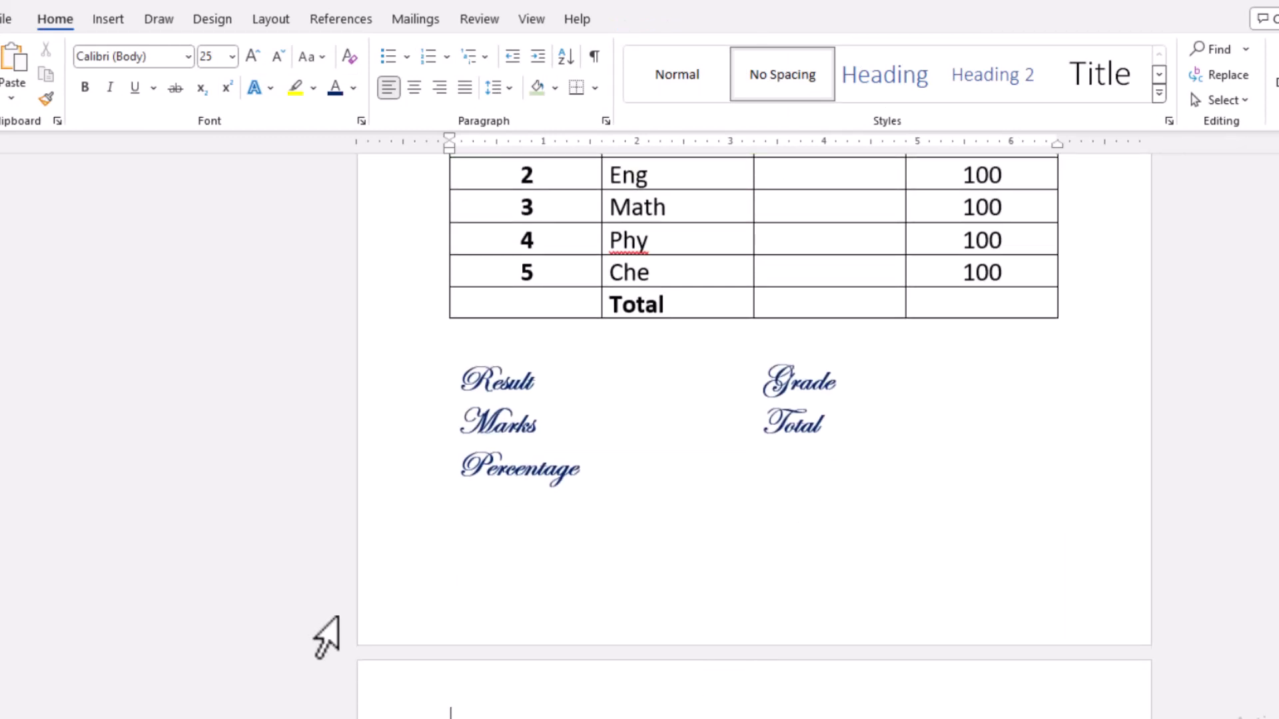
scroll(80, 590, "down", 3)
scroll(80, 591, "up", 4)
scroll(80, 590, "up", 1)
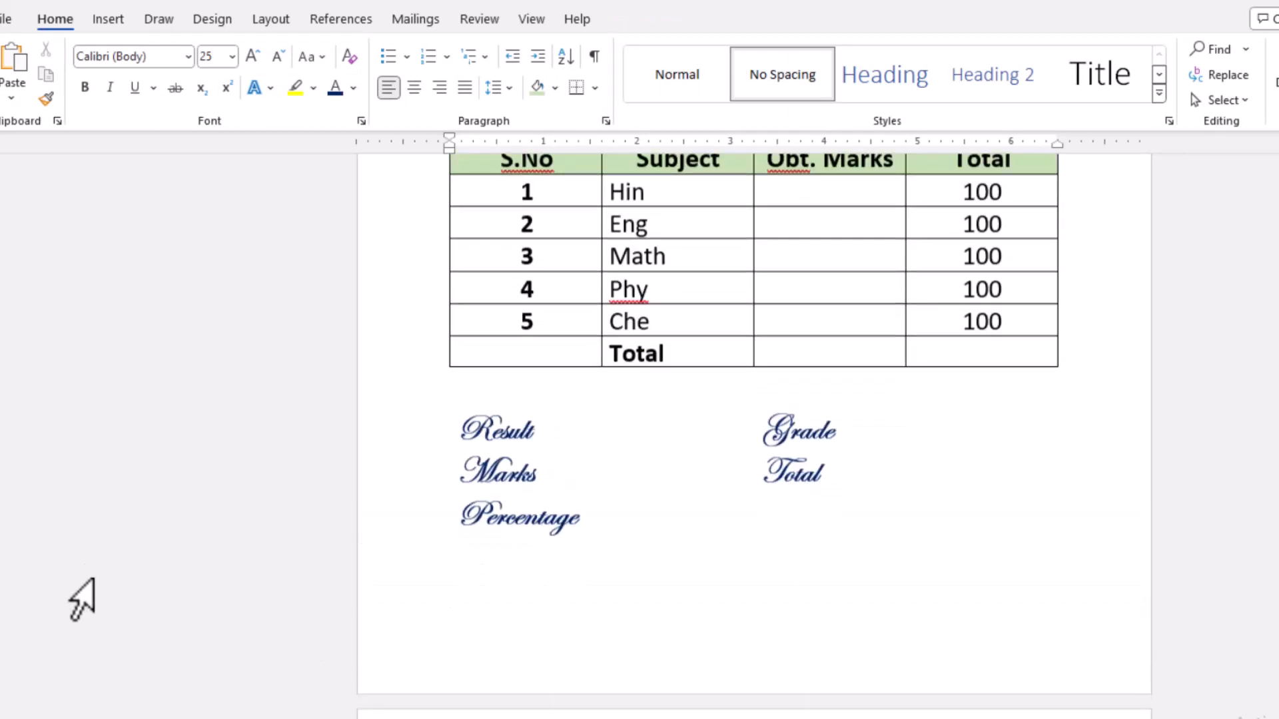
scroll(80, 590, "down", 6)
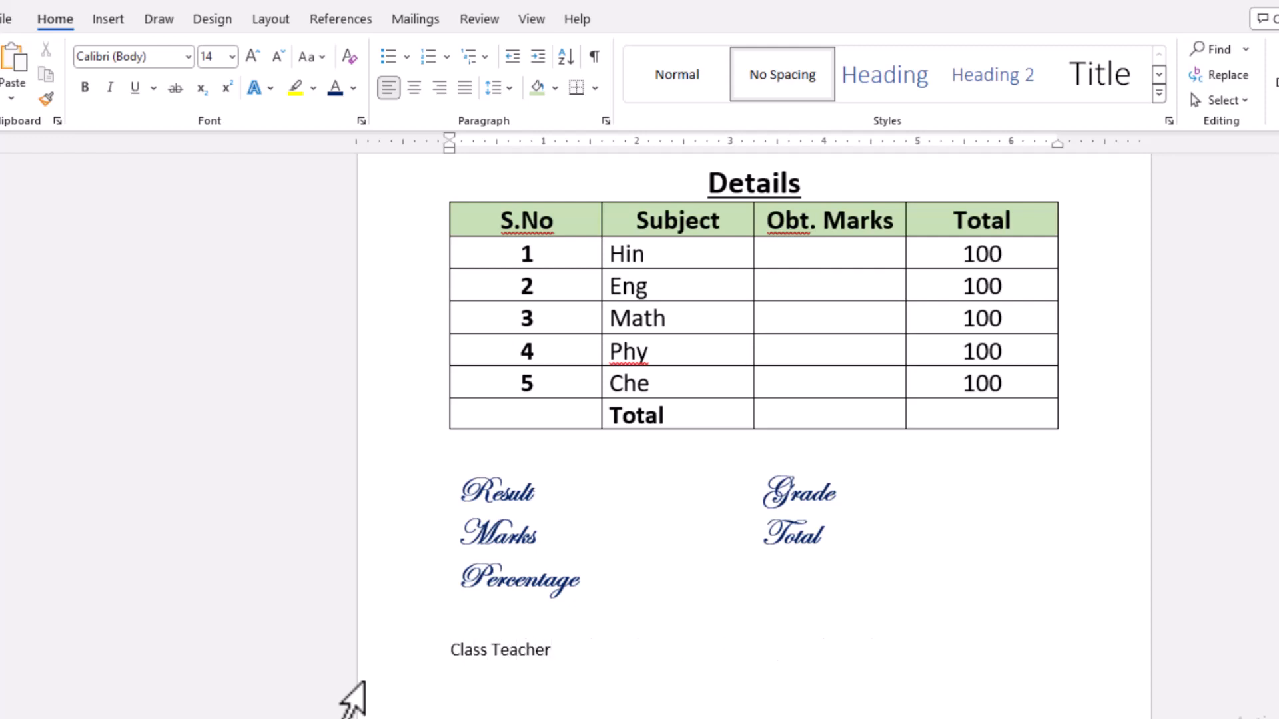
type("ncipal")
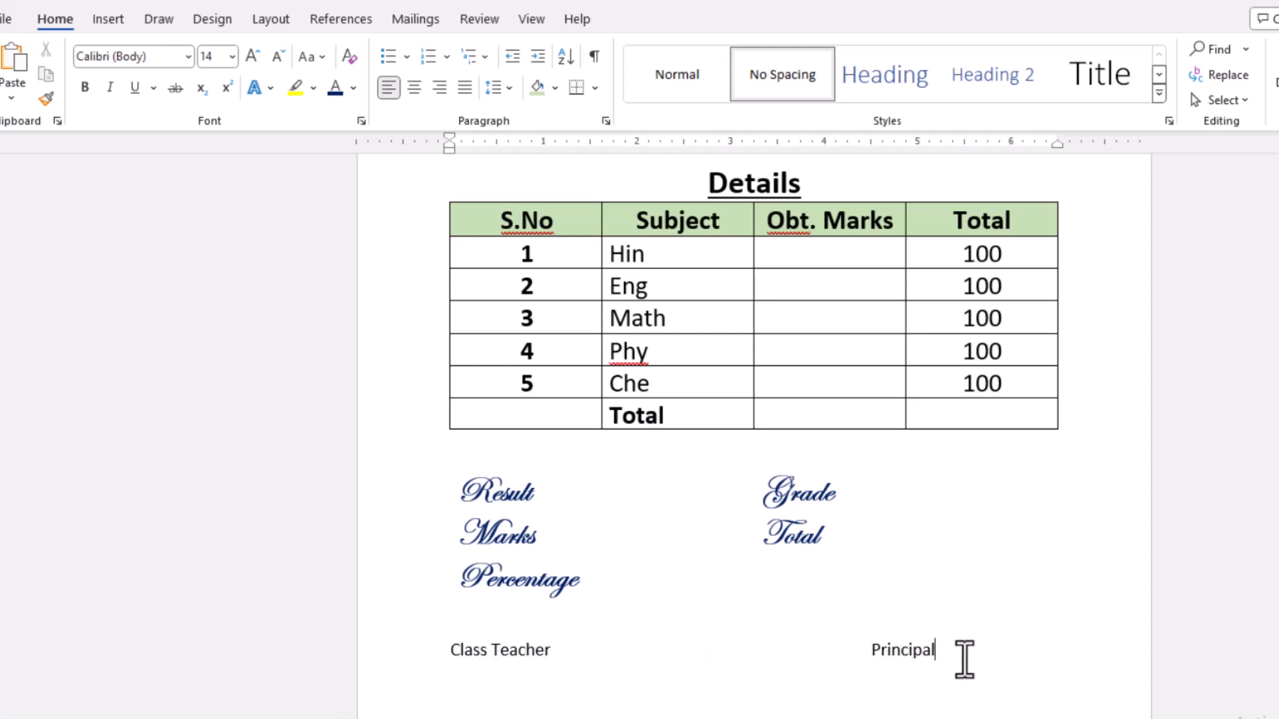
- Apply a purple box page border in a thick-and-thin double-line style to the whole document
scroll(964, 660, "up", 7)
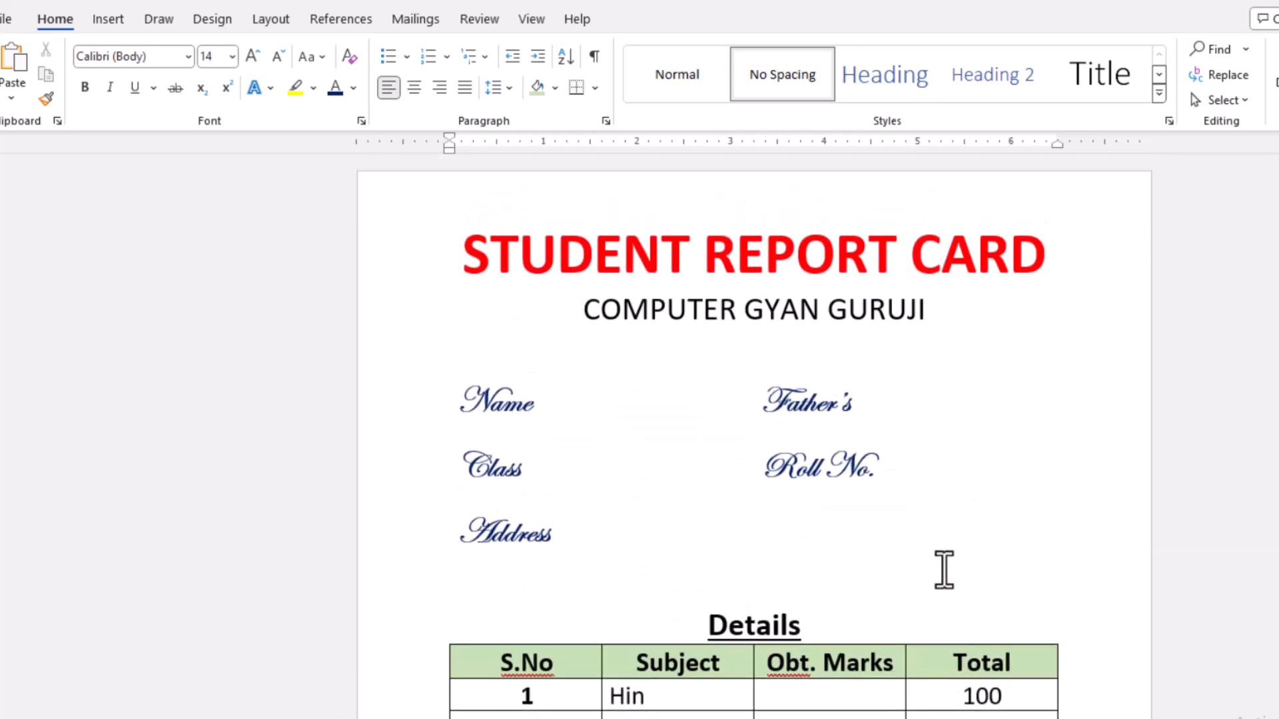
scroll(943, 570, "down", 2)
scroll(944, 563, "up", 2)
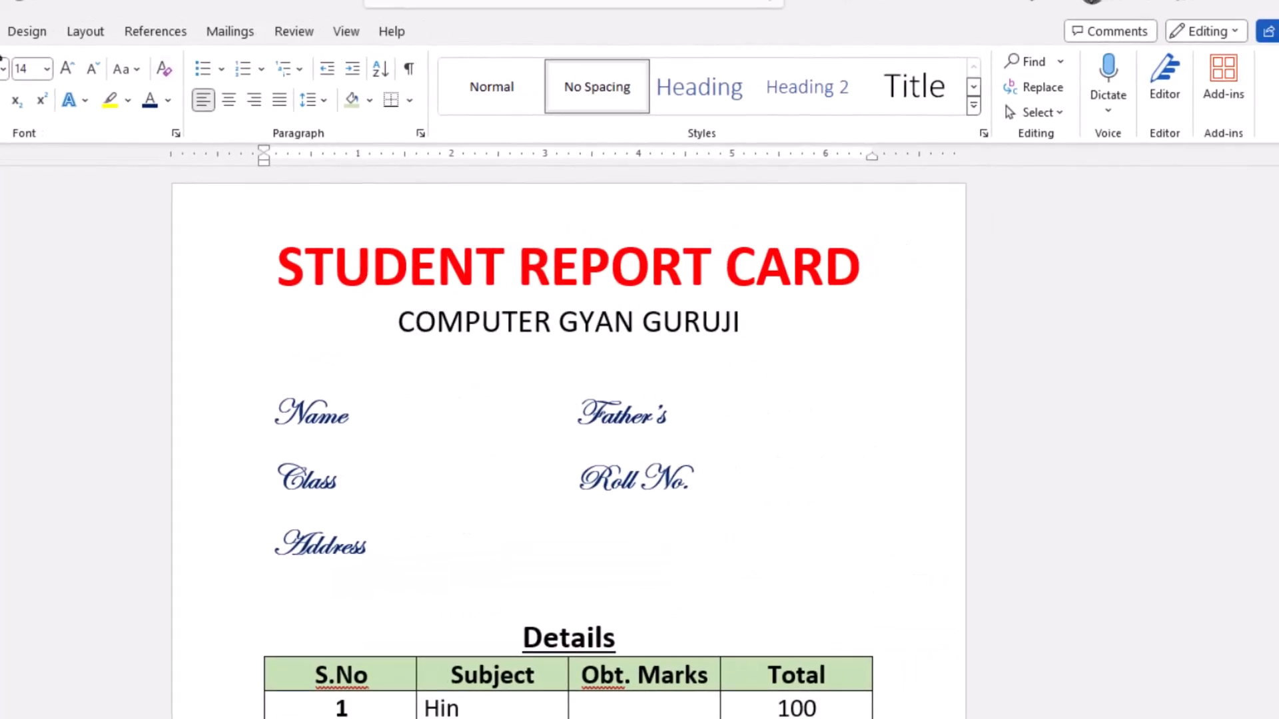
left_click(25, 32)
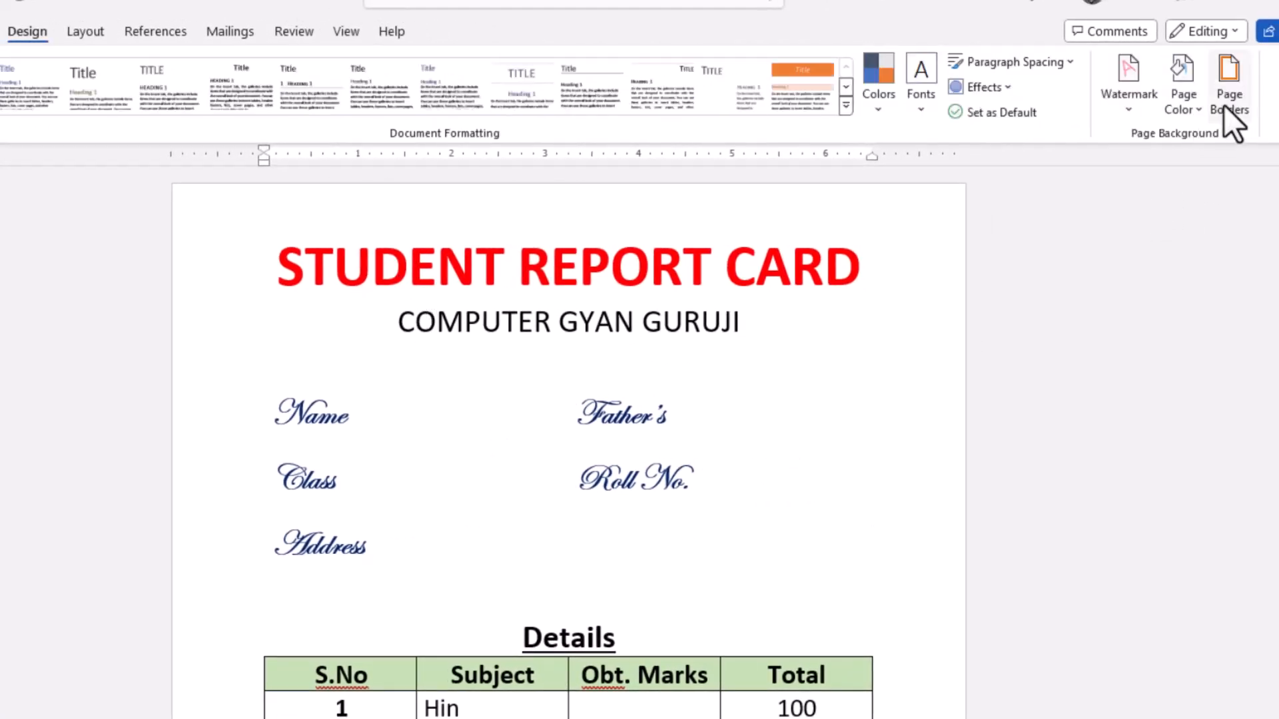
left_click(1228, 100)
scroll(519, 300, "down", 3)
left_click(489, 371)
left_click(557, 419)
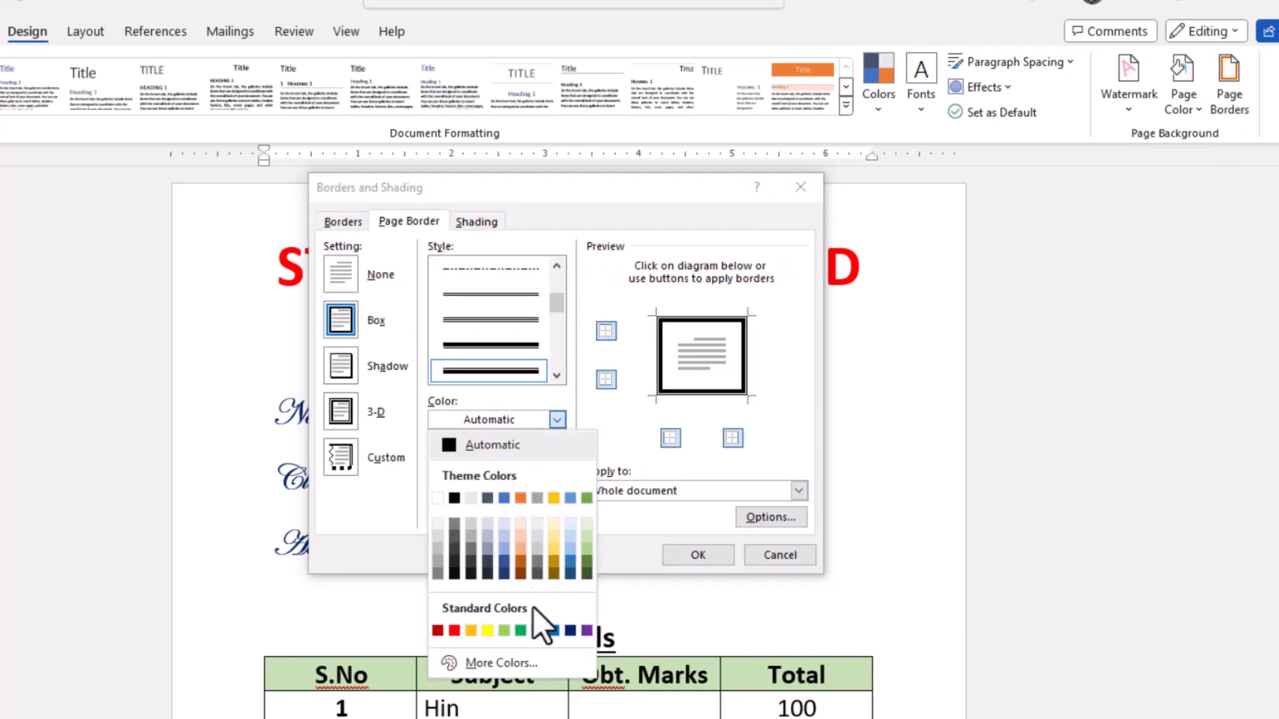
left_click(586, 630)
left_click(686, 555)
scroll(856, 591, "up", 5)
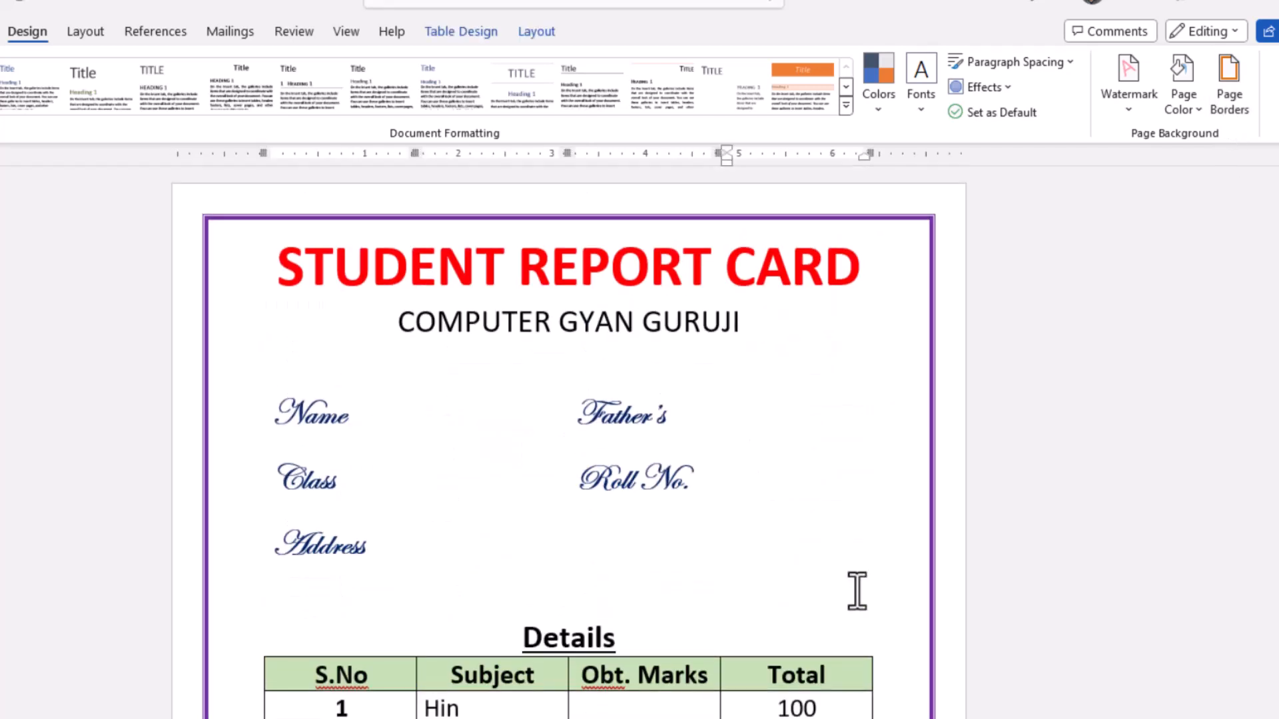
scroll(857, 591, "down", 6)
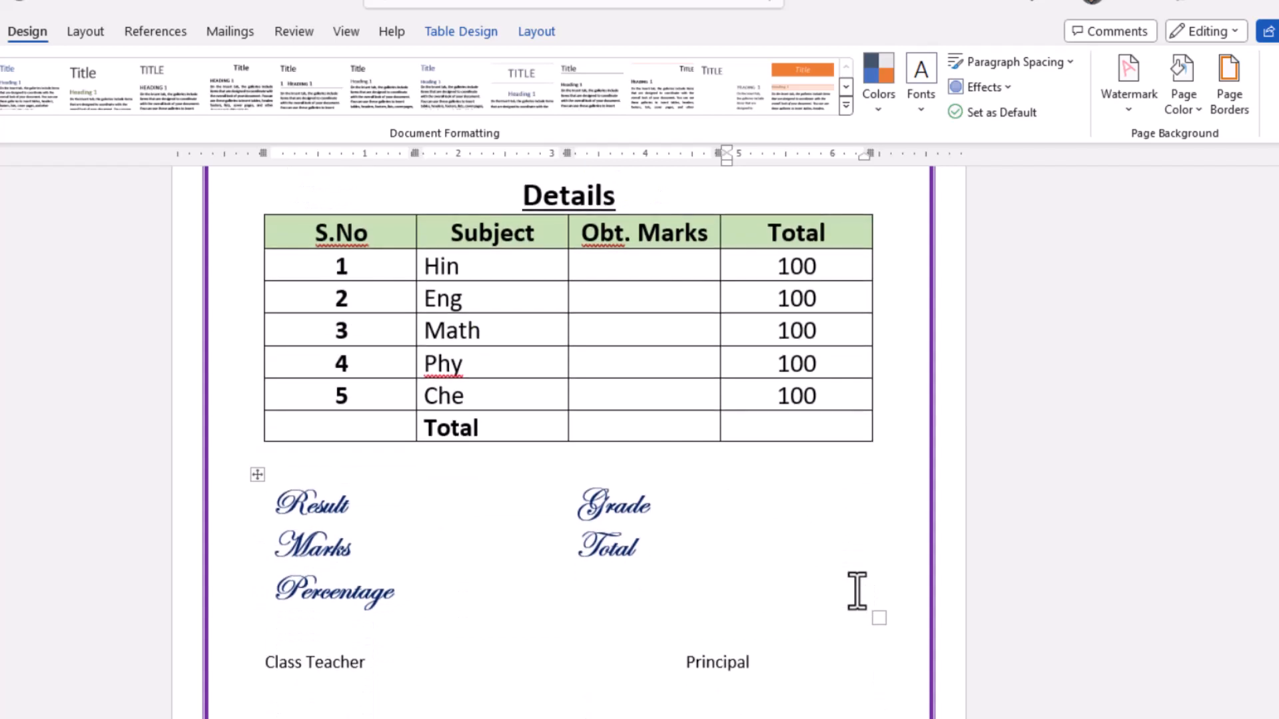
scroll(857, 591, "up", 1)
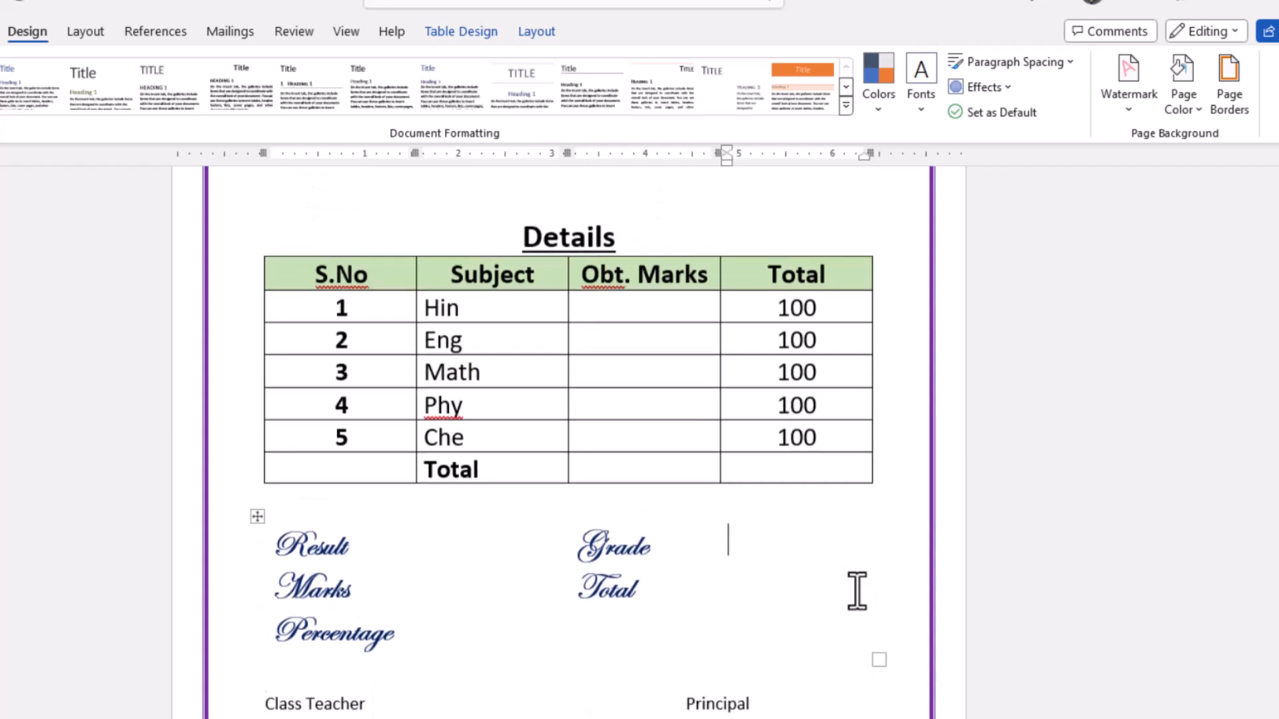
- Switch to the Student table workbook in Excel, examine the student data columns and return to the Word report card
left_click(489, 649)
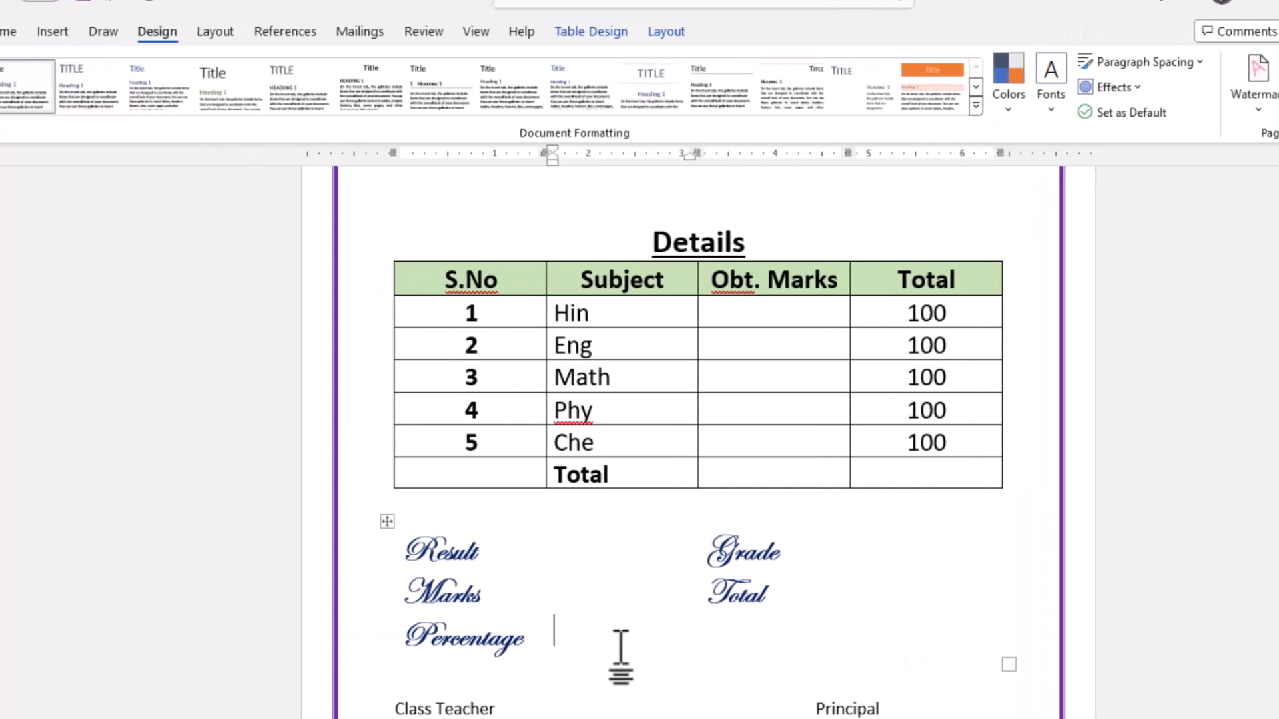
scroll(620, 652, "up", 8)
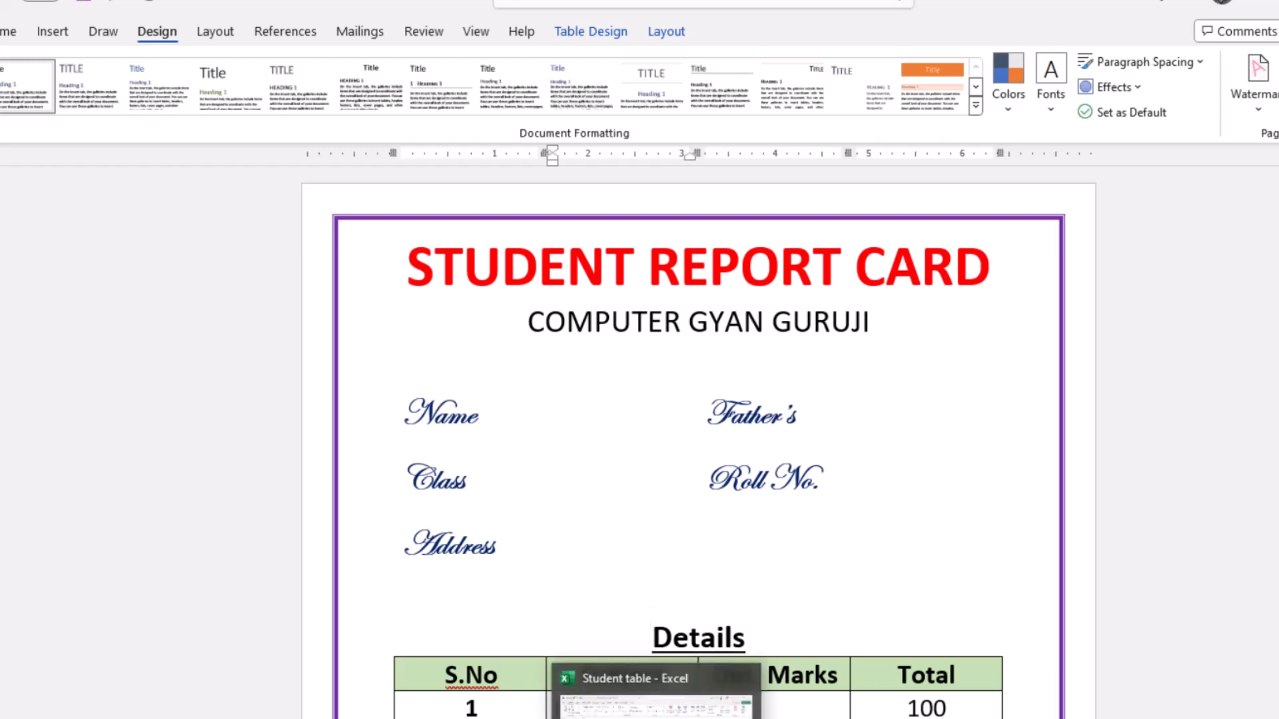
left_click(628, 705)
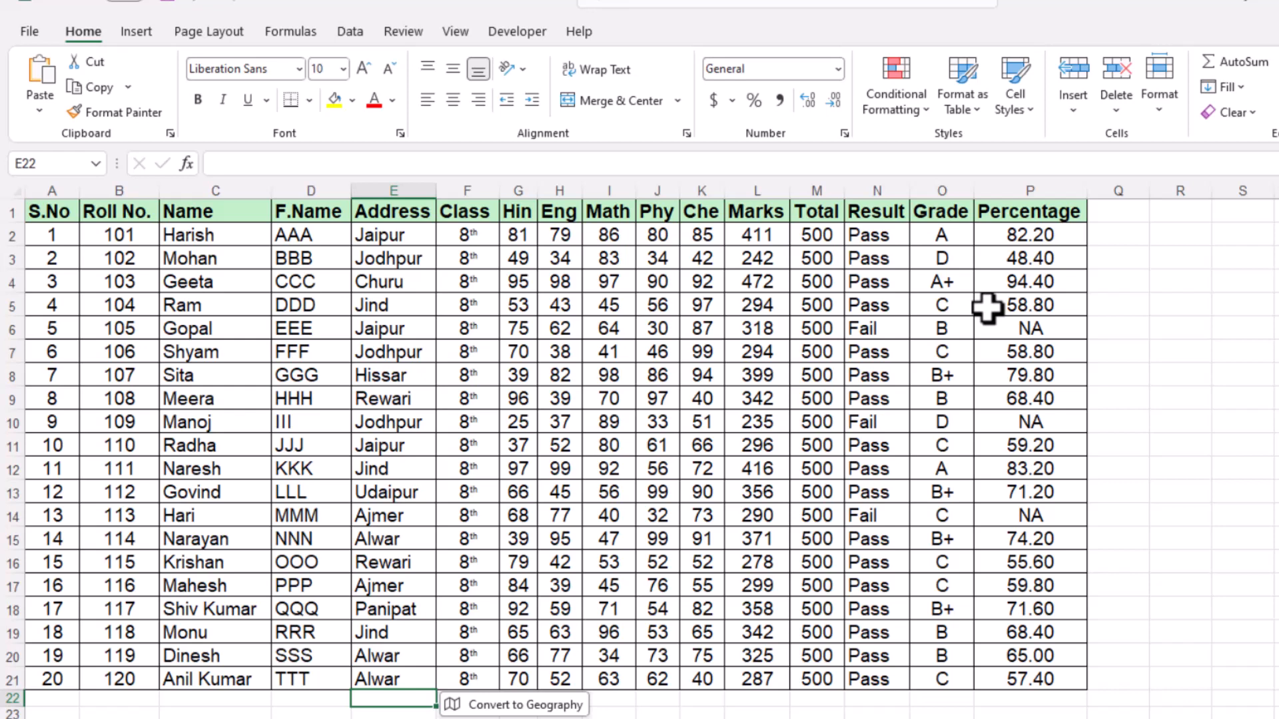
key("alt+Tab")
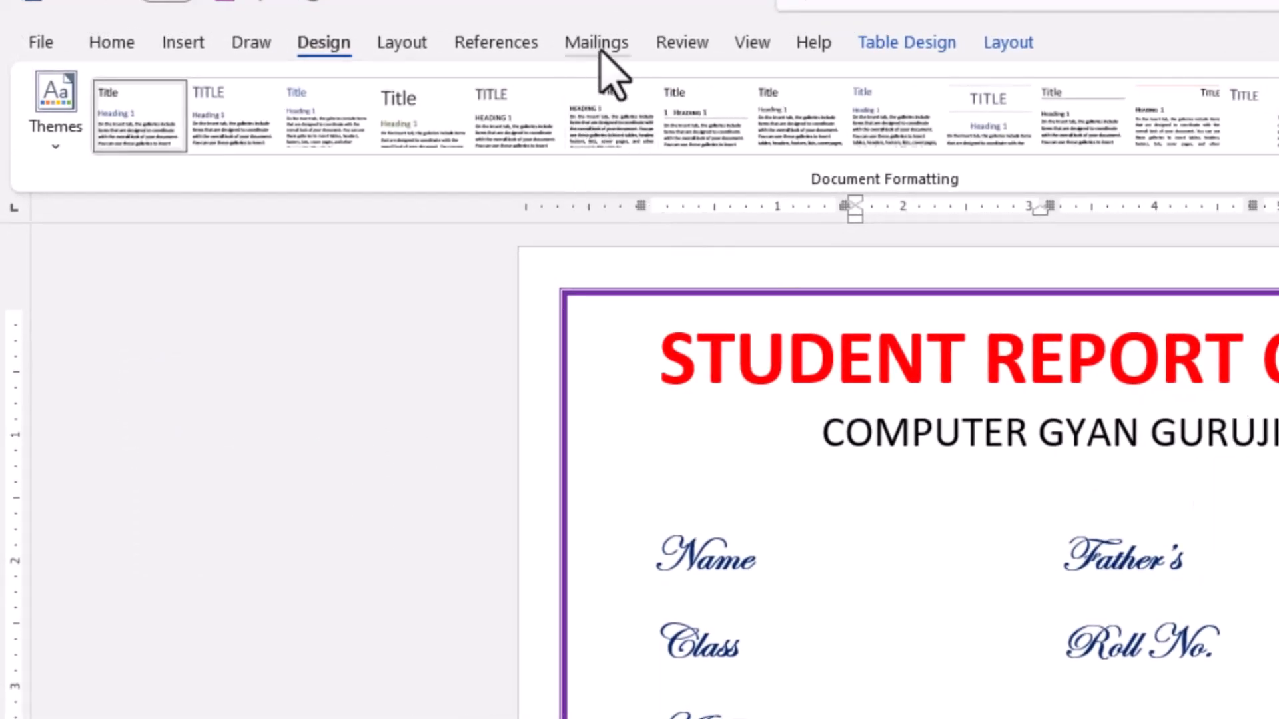
- Start selecting mail merge recipients from an existing list and open the Documents folder as the source location
left_click(597, 43)
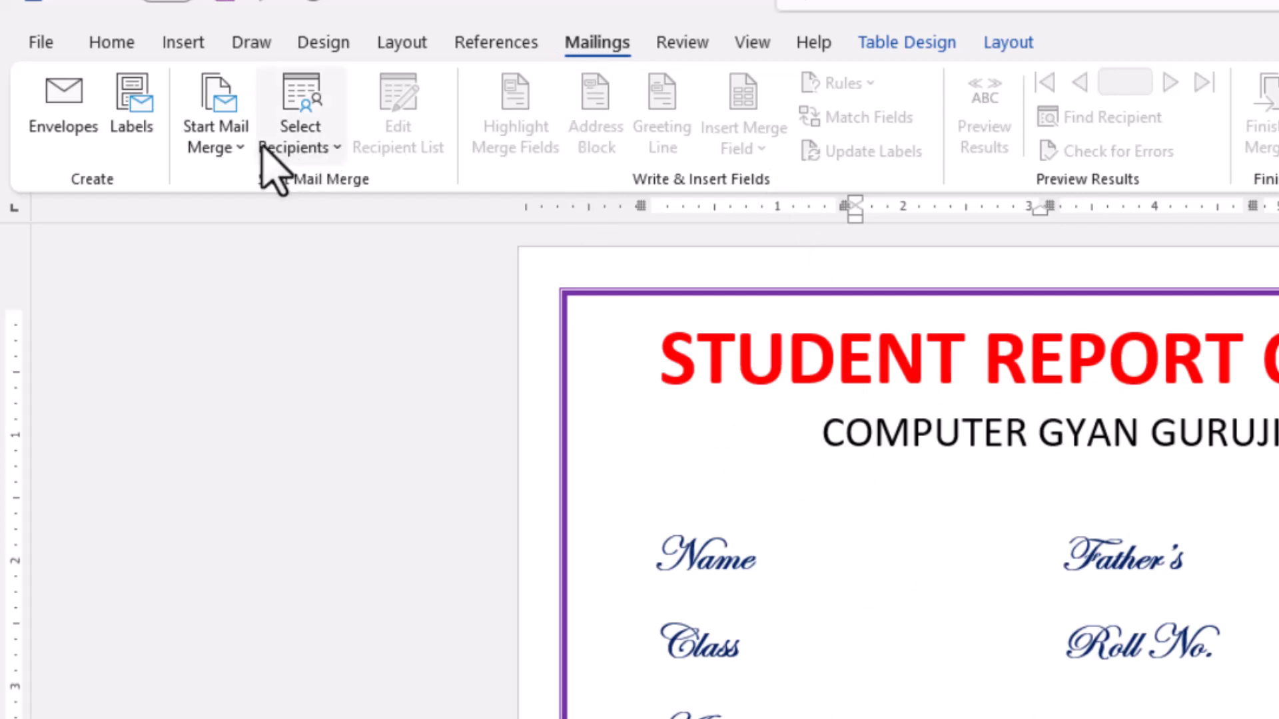
left_click(334, 149)
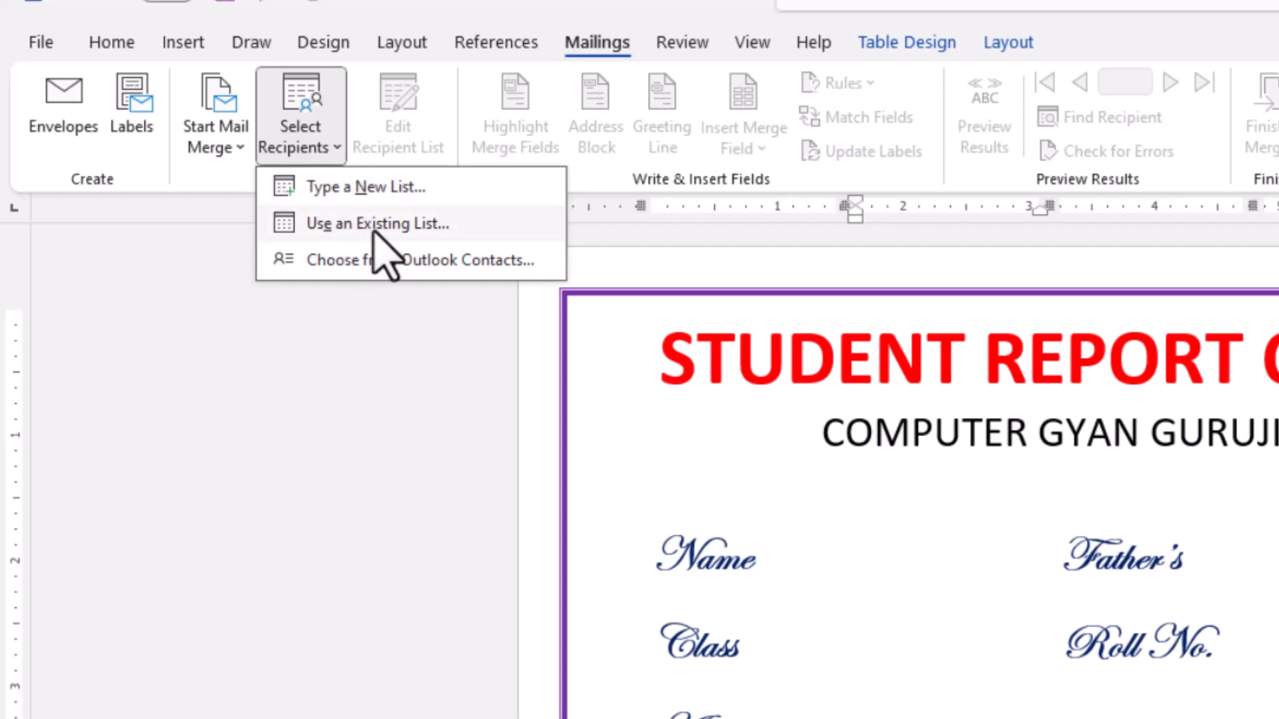
left_click(374, 226)
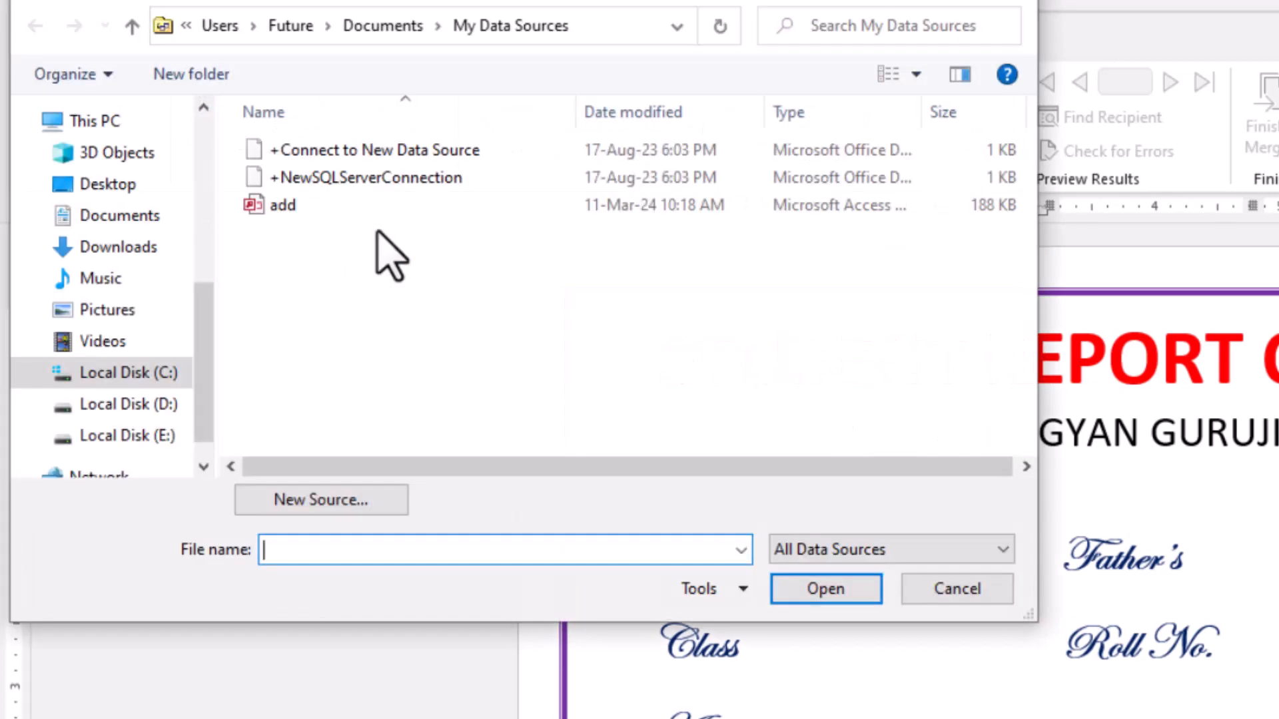
left_click_drag(206, 337, 206, 397)
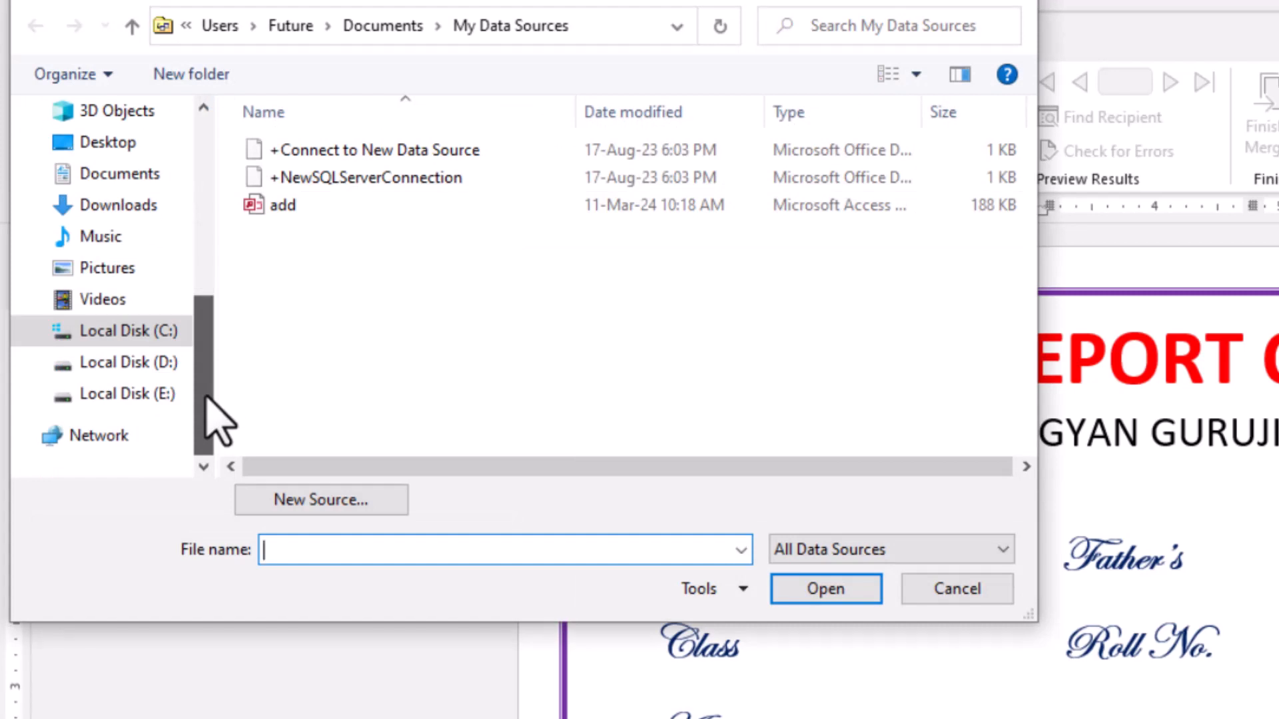
left_click(133, 174)
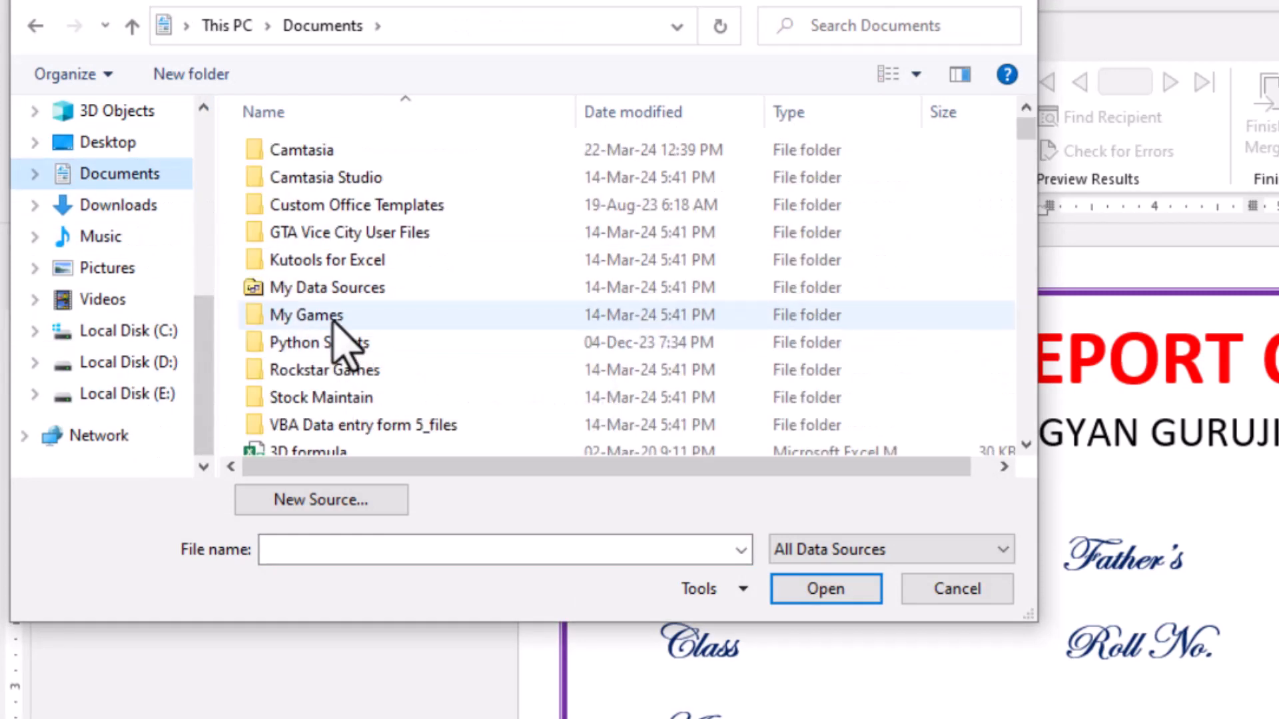
- Connect the mail merge to Sheet1$ of the Student Table (2) workbook, treating the first row as column headers
left_click(333, 321)
key("s")
scroll(433, 331, "down", 3)
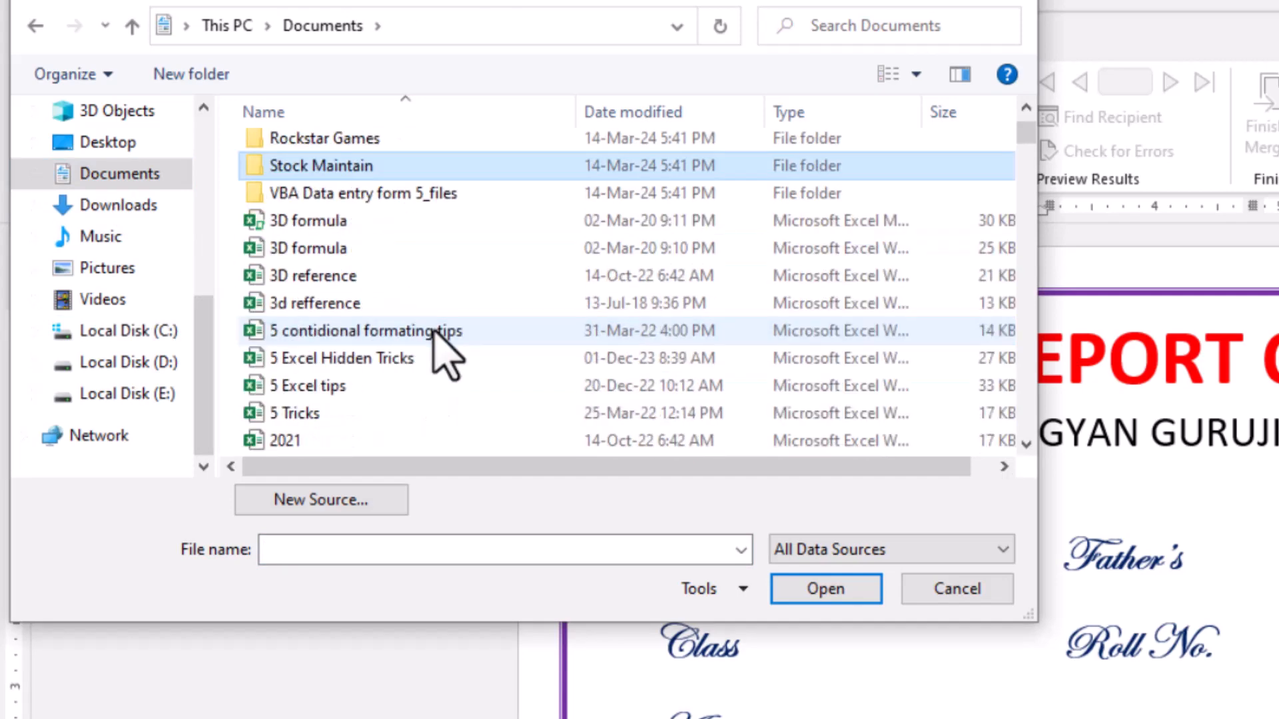
key("s")
scroll(433, 331, "down", 6)
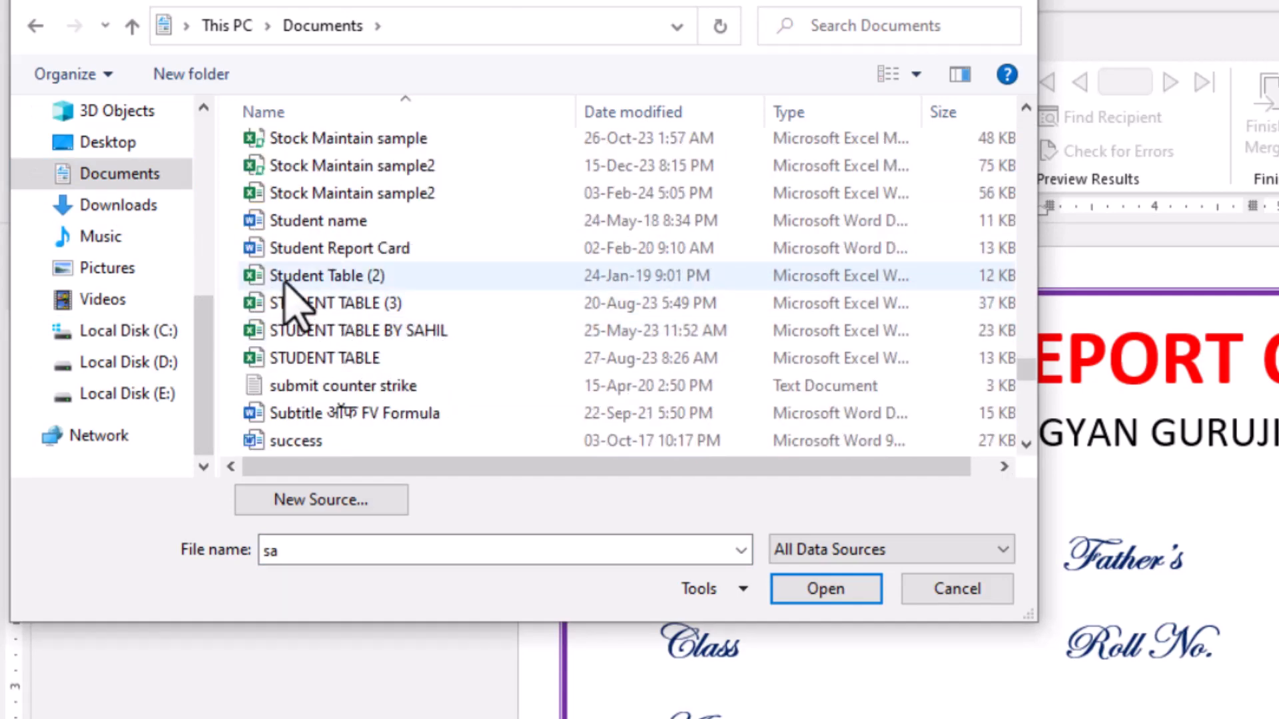
left_click(327, 275)
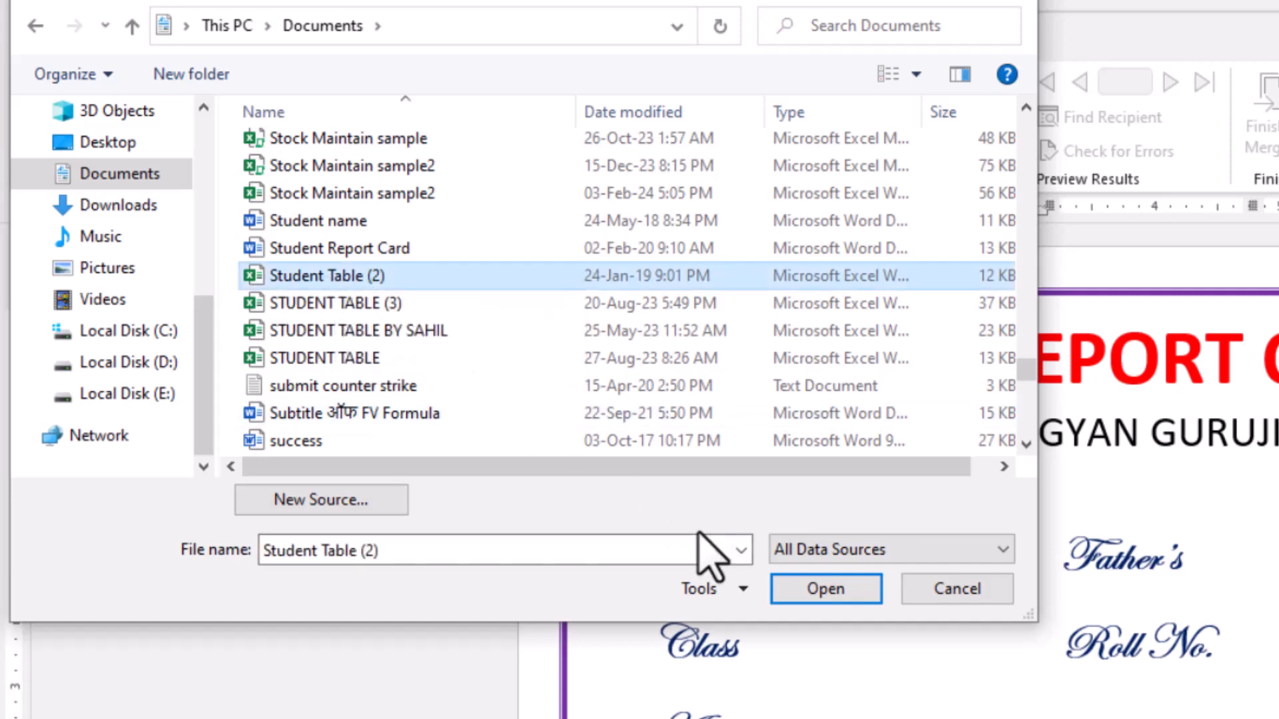
left_click(803, 590)
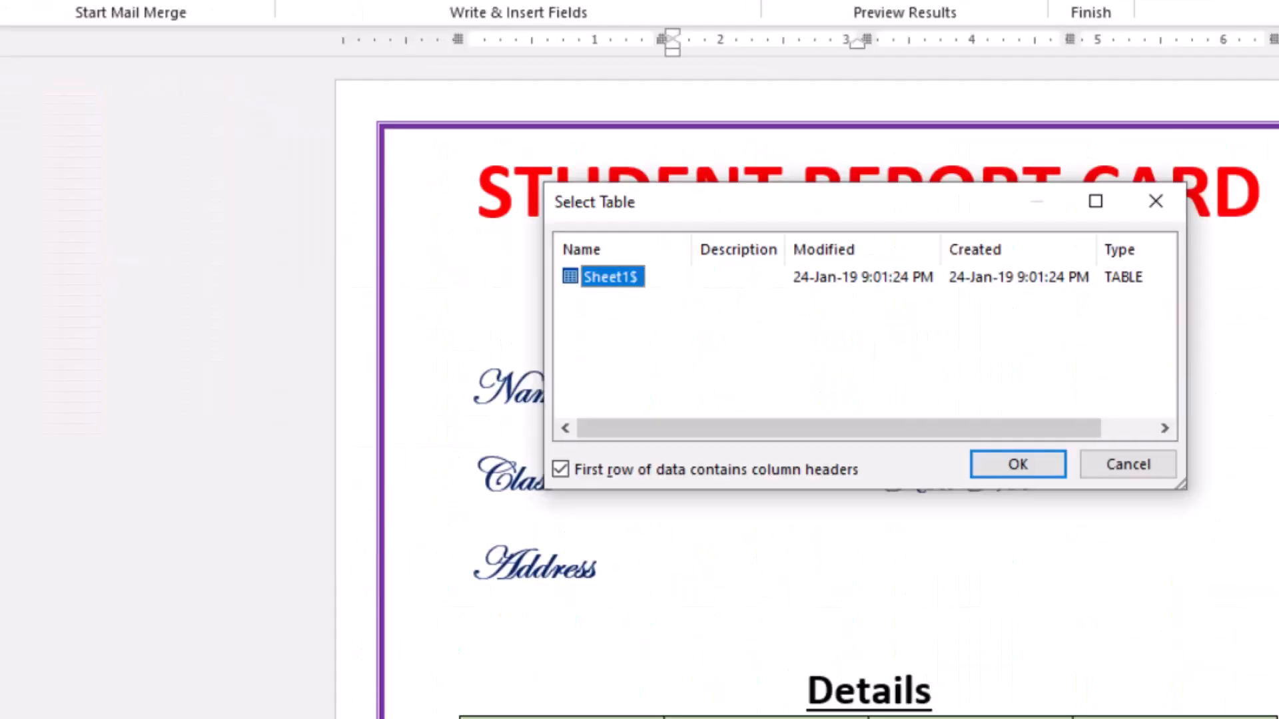
left_click(1015, 465)
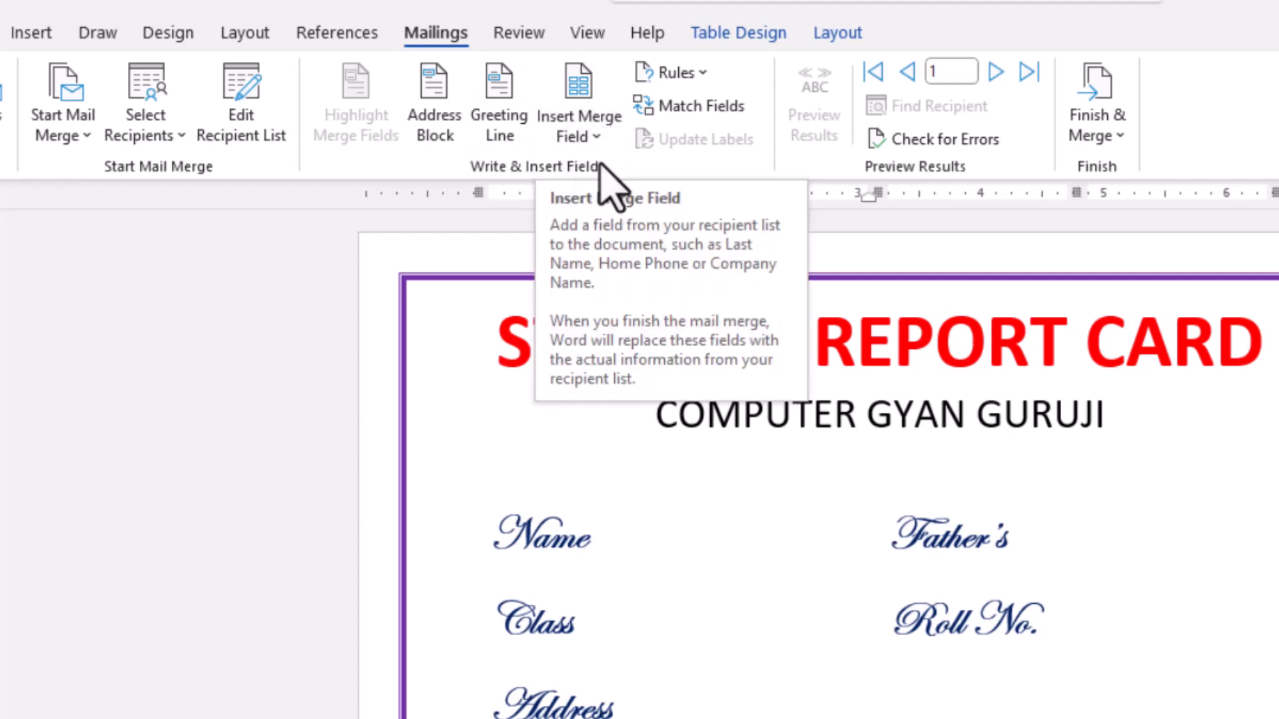
- Insert the Name merge field in the empty table cell beside the Name label
left_click(596, 137)
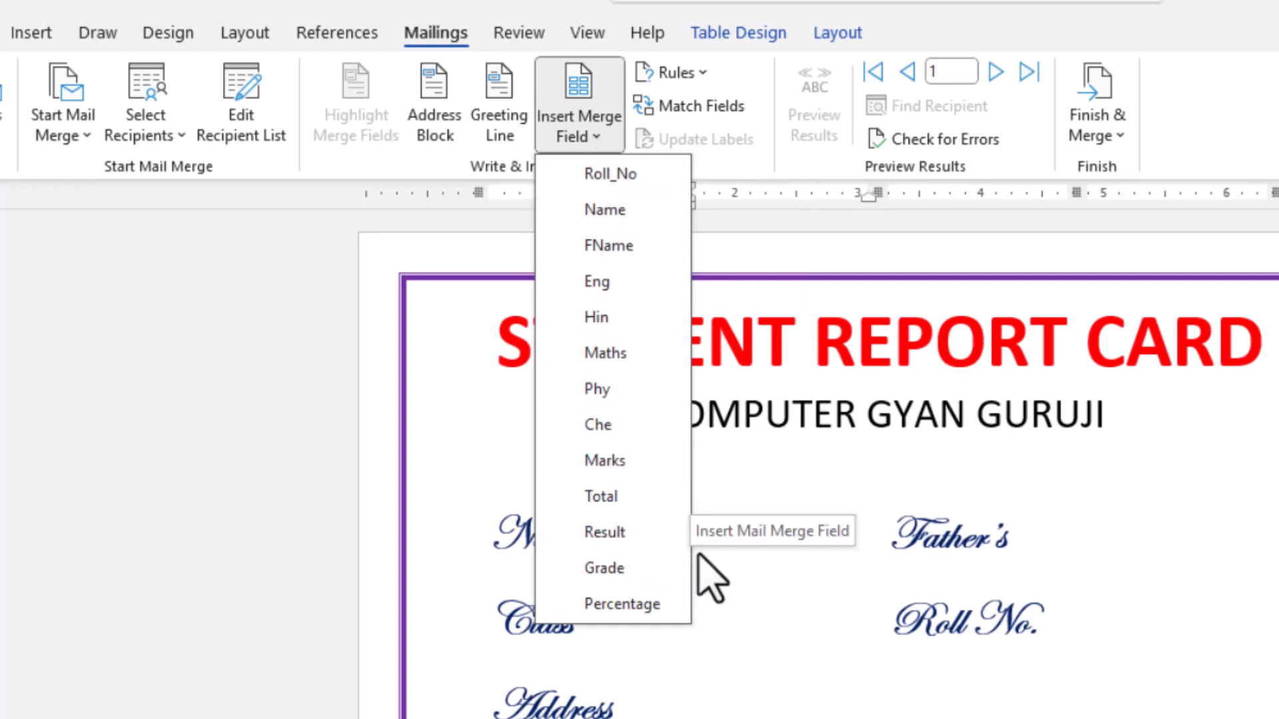
left_click(732, 577)
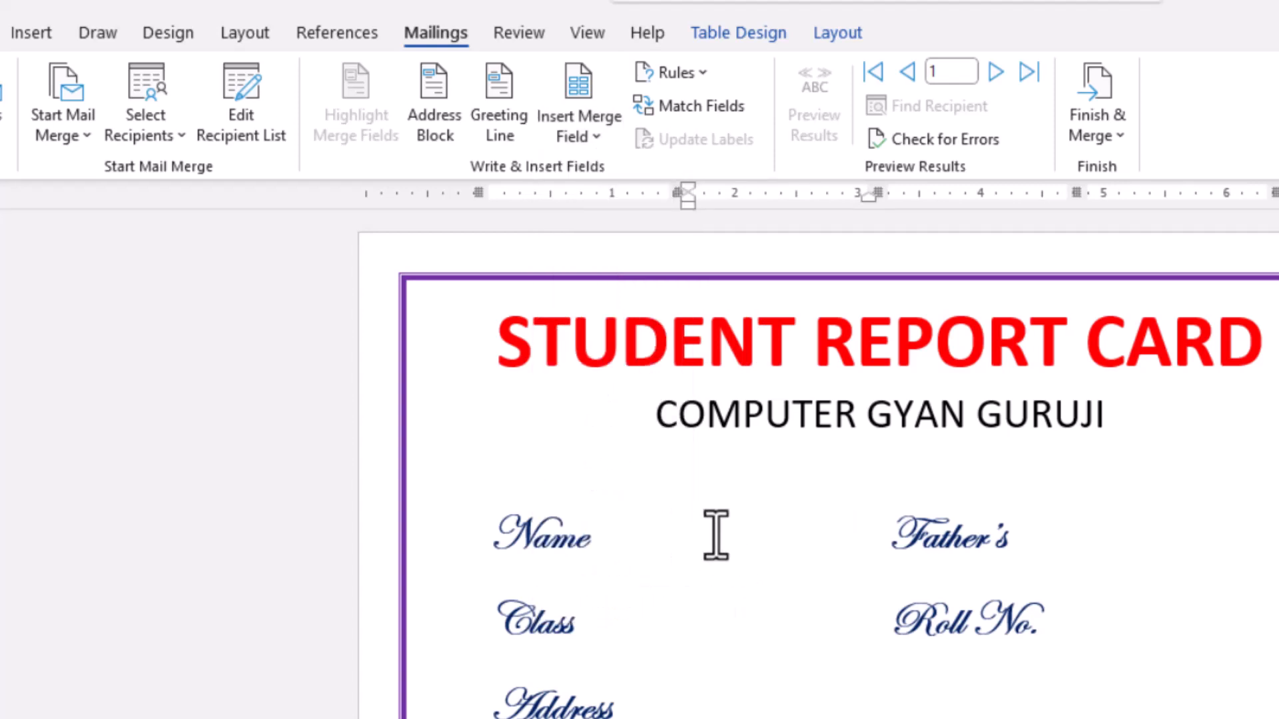
left_click(591, 142)
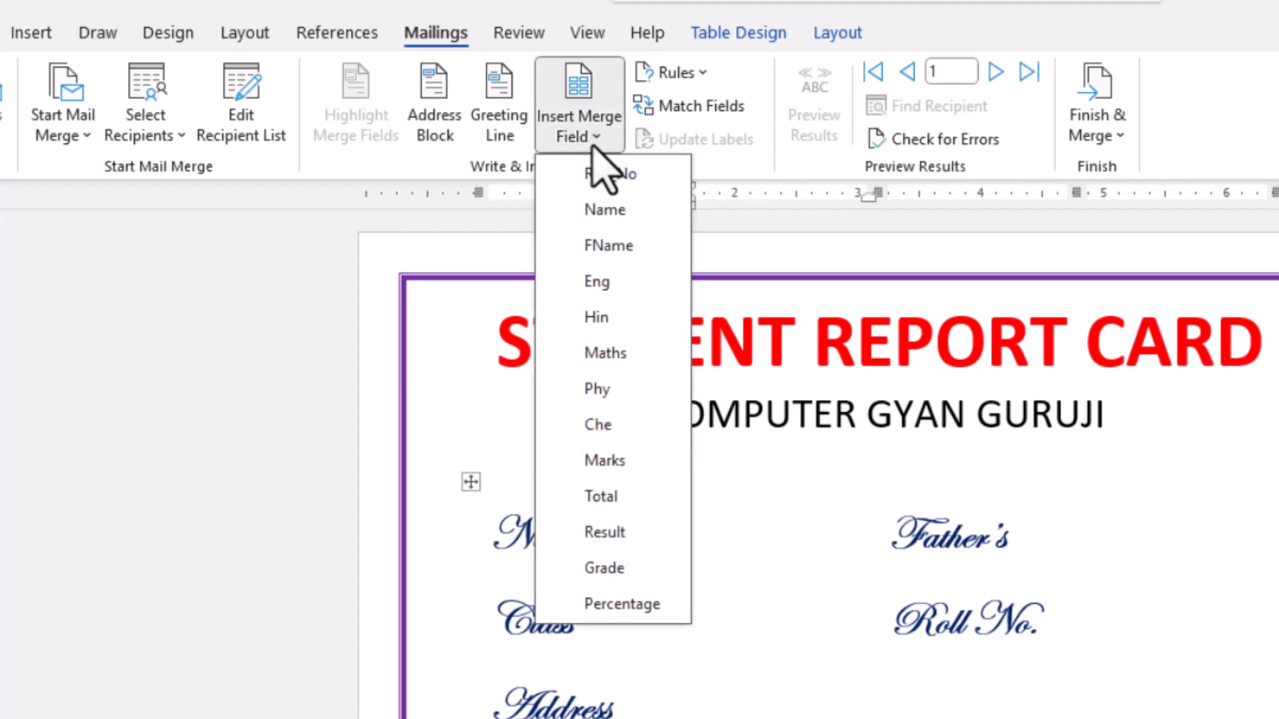
left_click(602, 210)
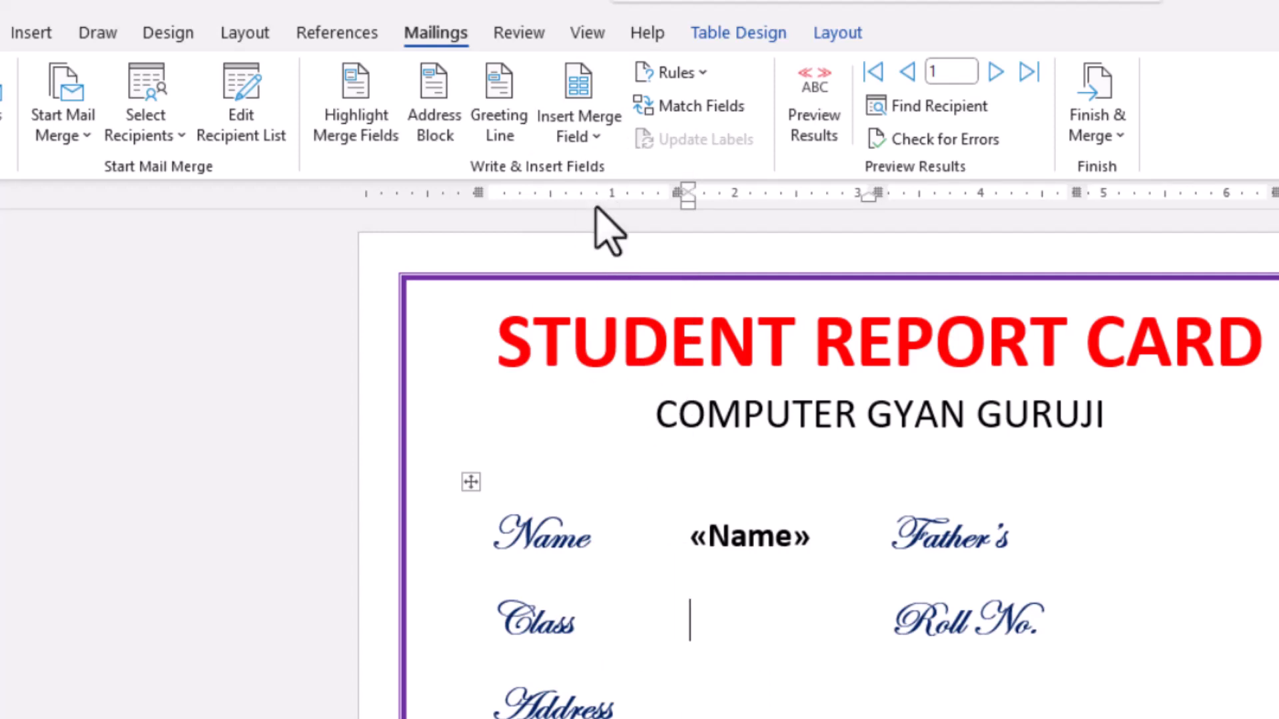
- Check the available merge fields for the Class cell and delete the merge field beside the Name label
left_click(594, 136)
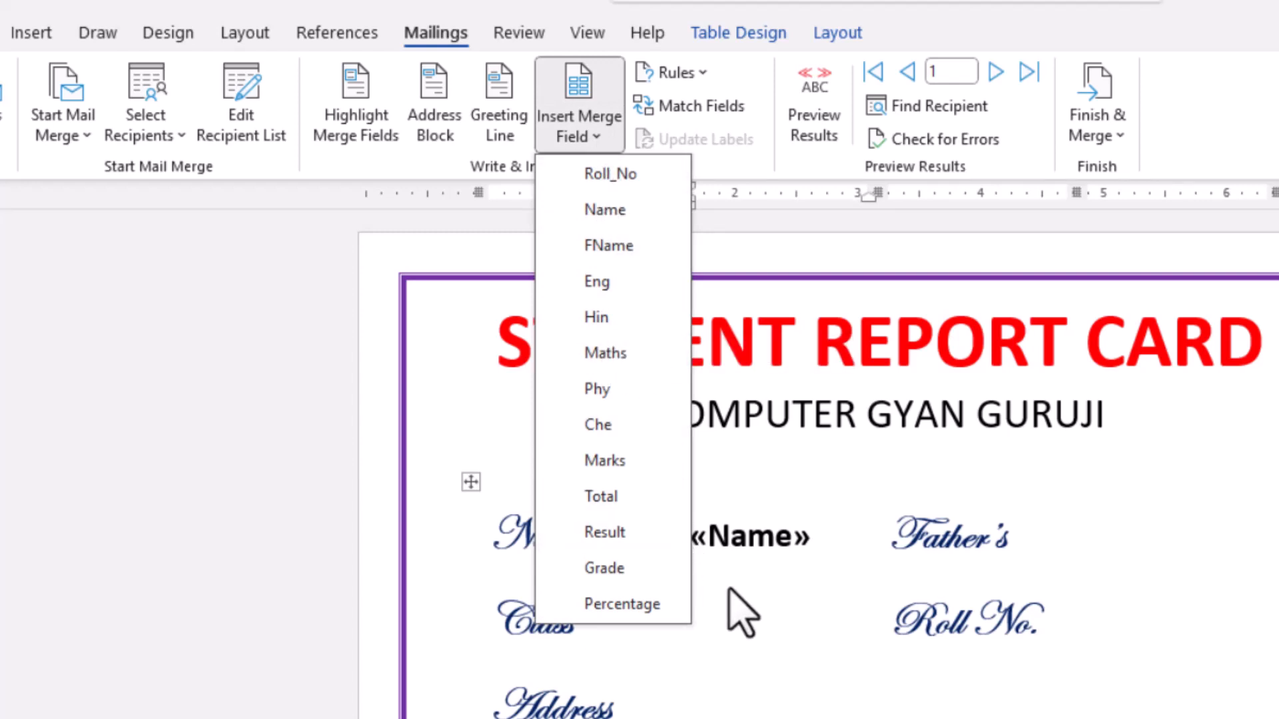
left_click(742, 612)
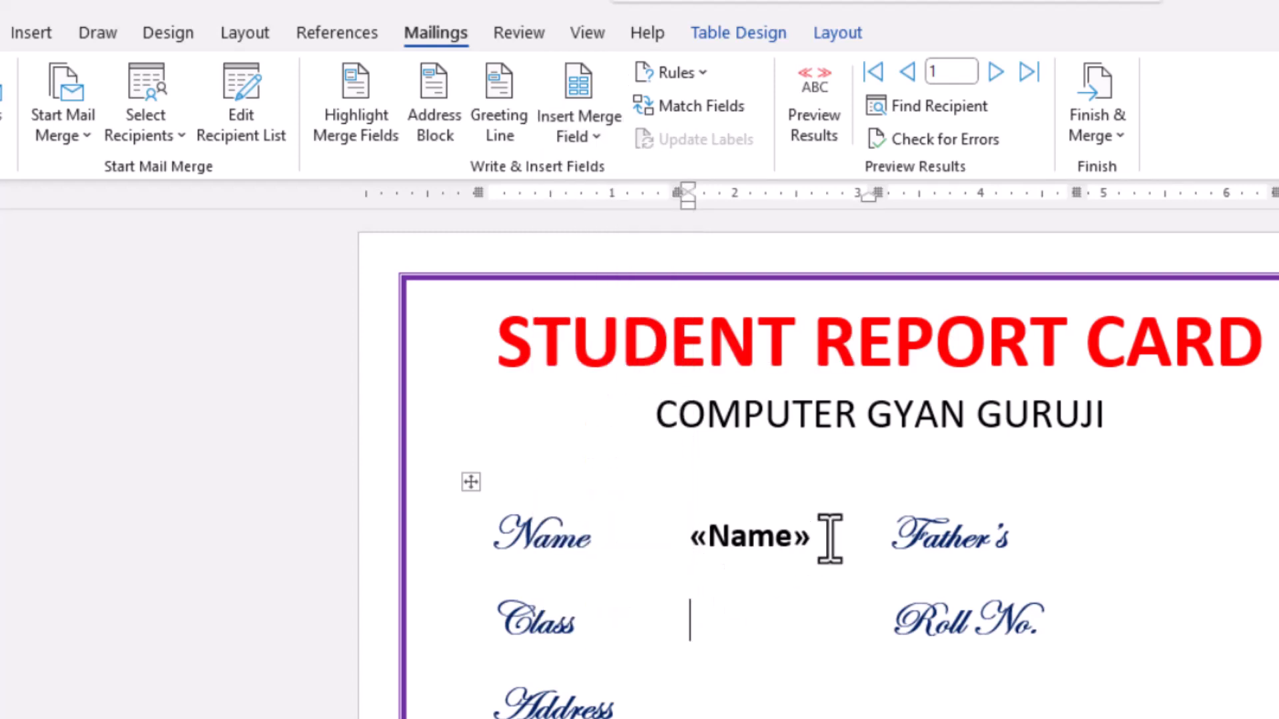
key("BackSpace")
key("BackSpace")
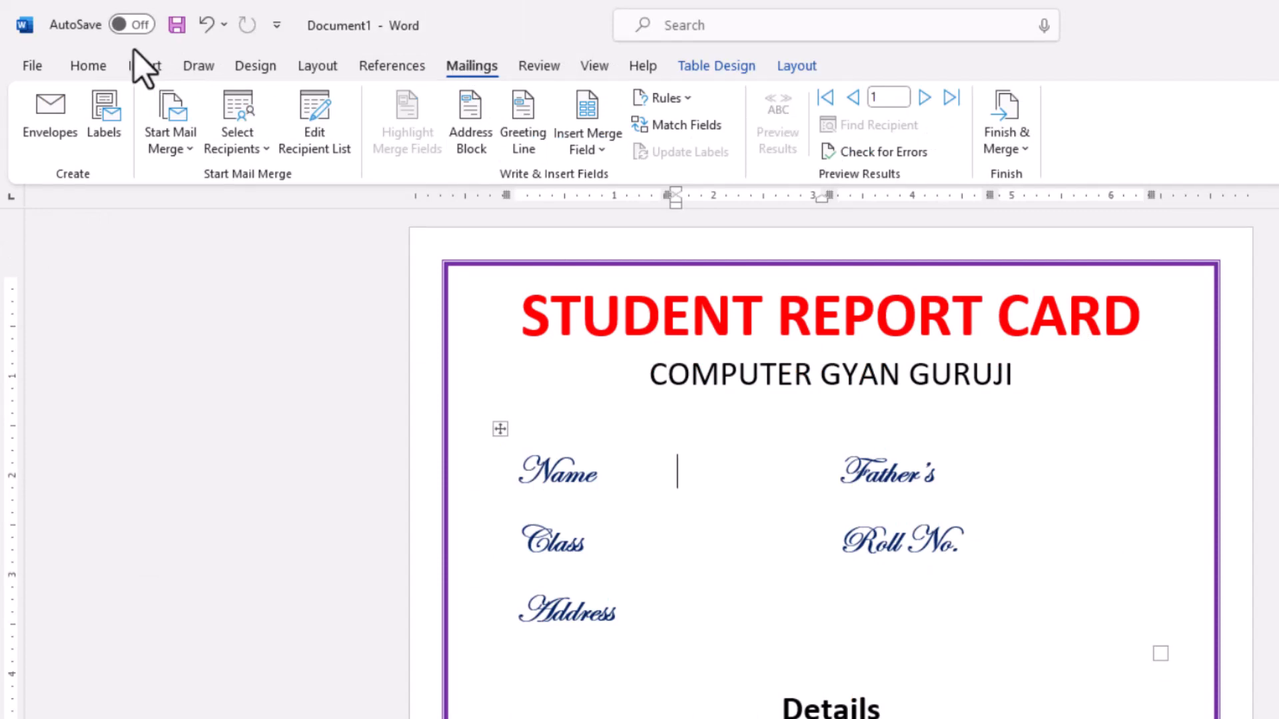
left_click(263, 149)
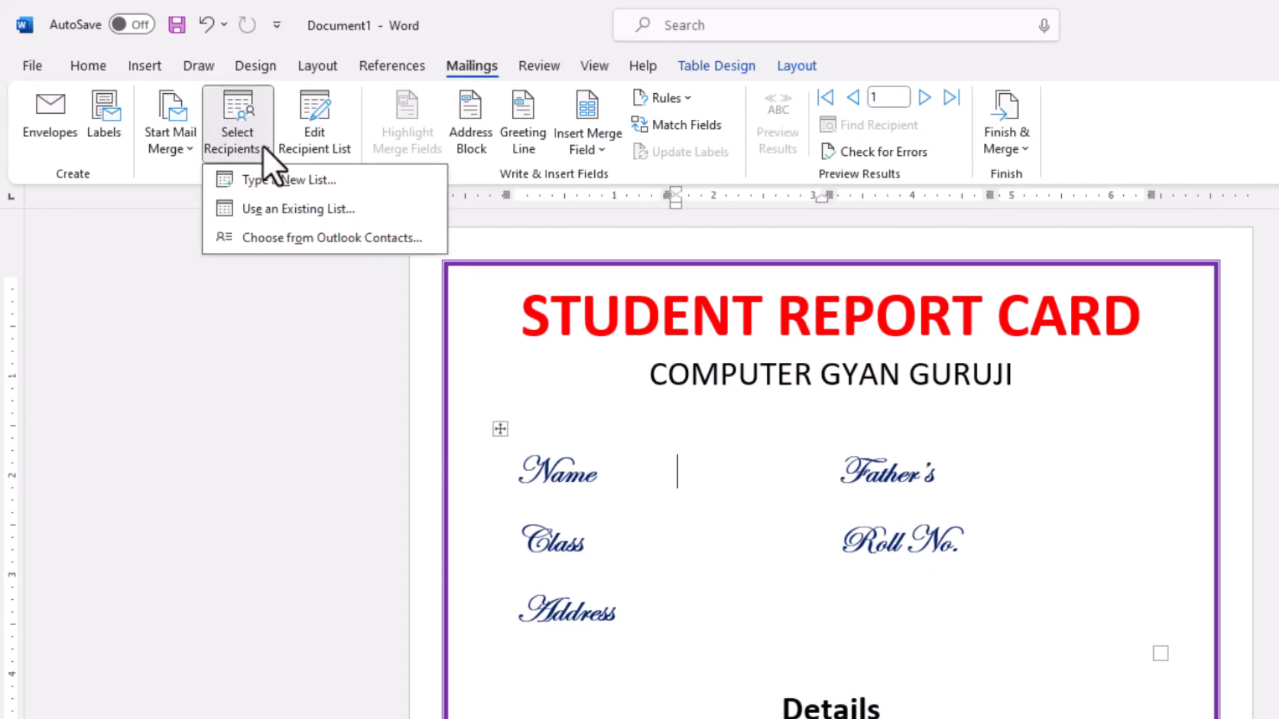
left_click(289, 213)
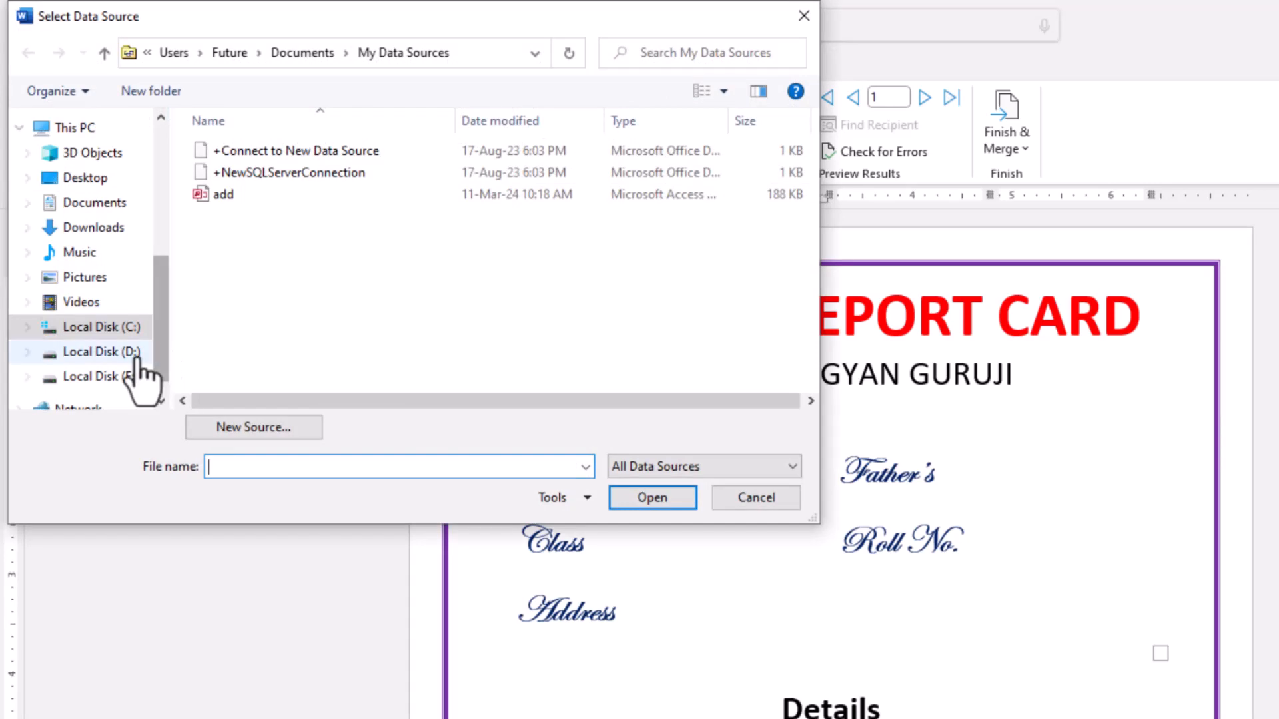
left_click(97, 204)
left_click(270, 327)
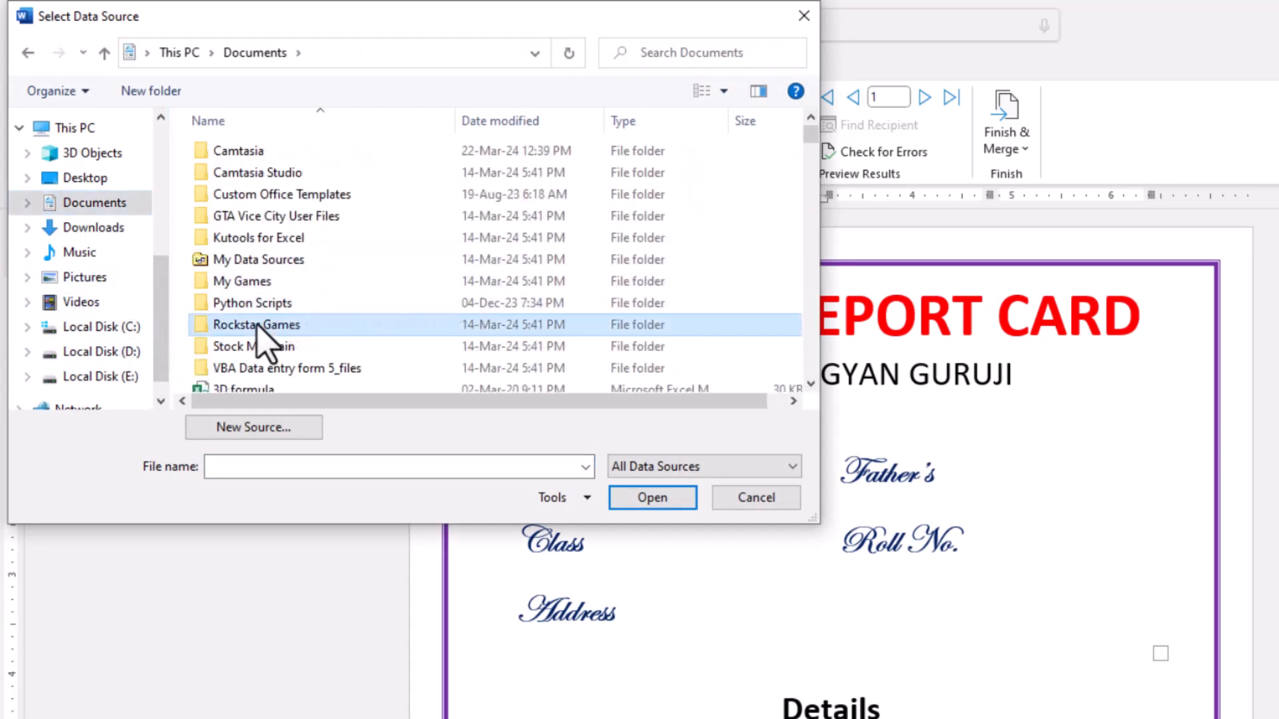
type("sa")
key("s")
key("s")
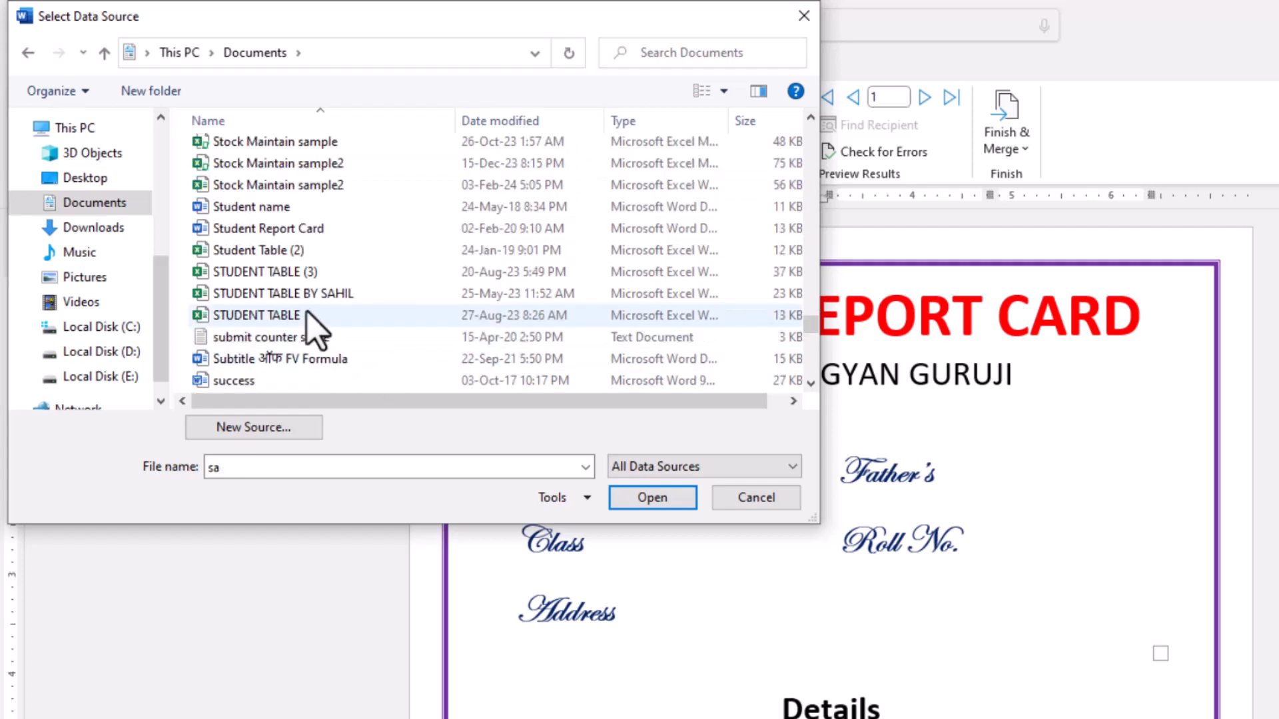
left_click(271, 253)
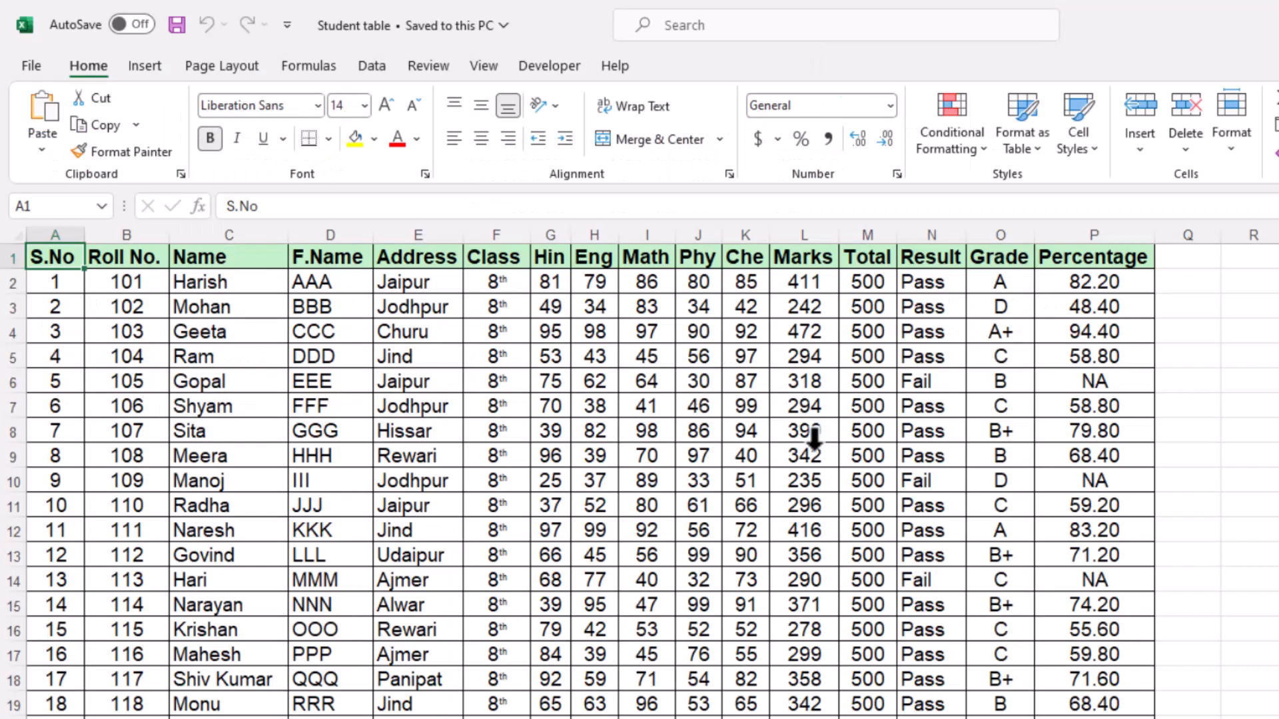
- Switch to the Student table workbook in Excel and save a copy in Documents as My Student table
left_click(31, 67)
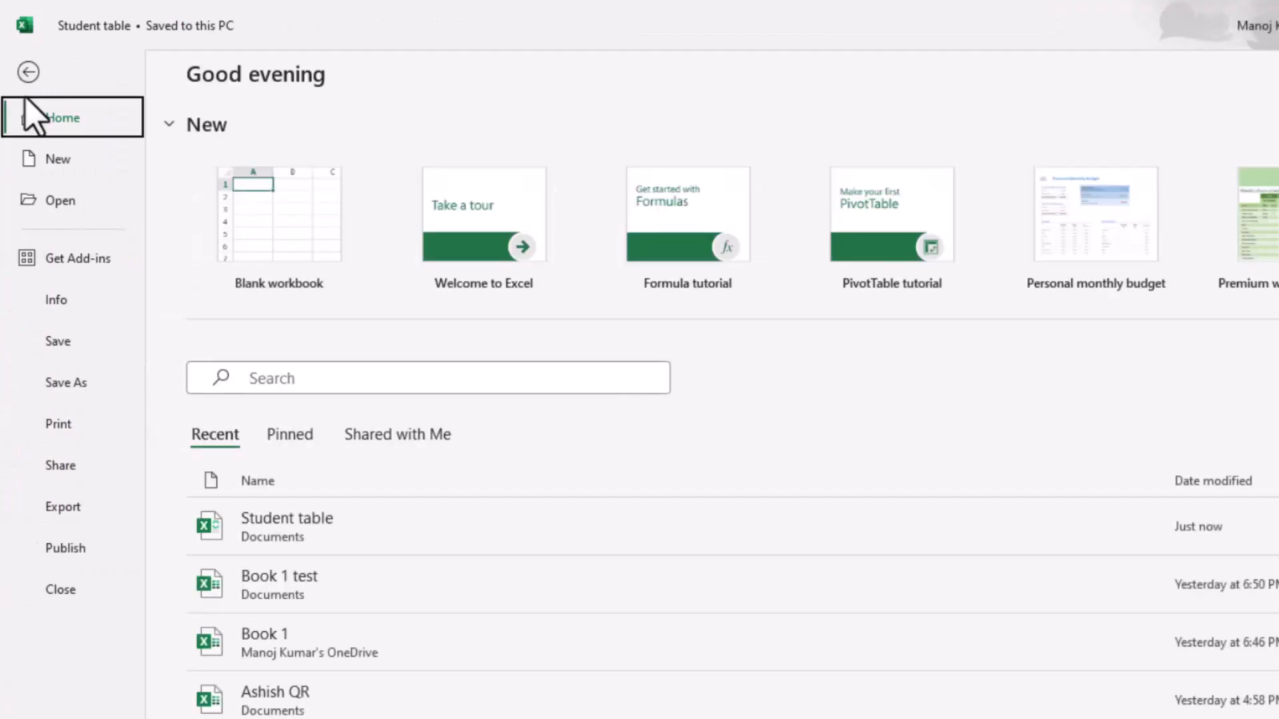
left_click(64, 392)
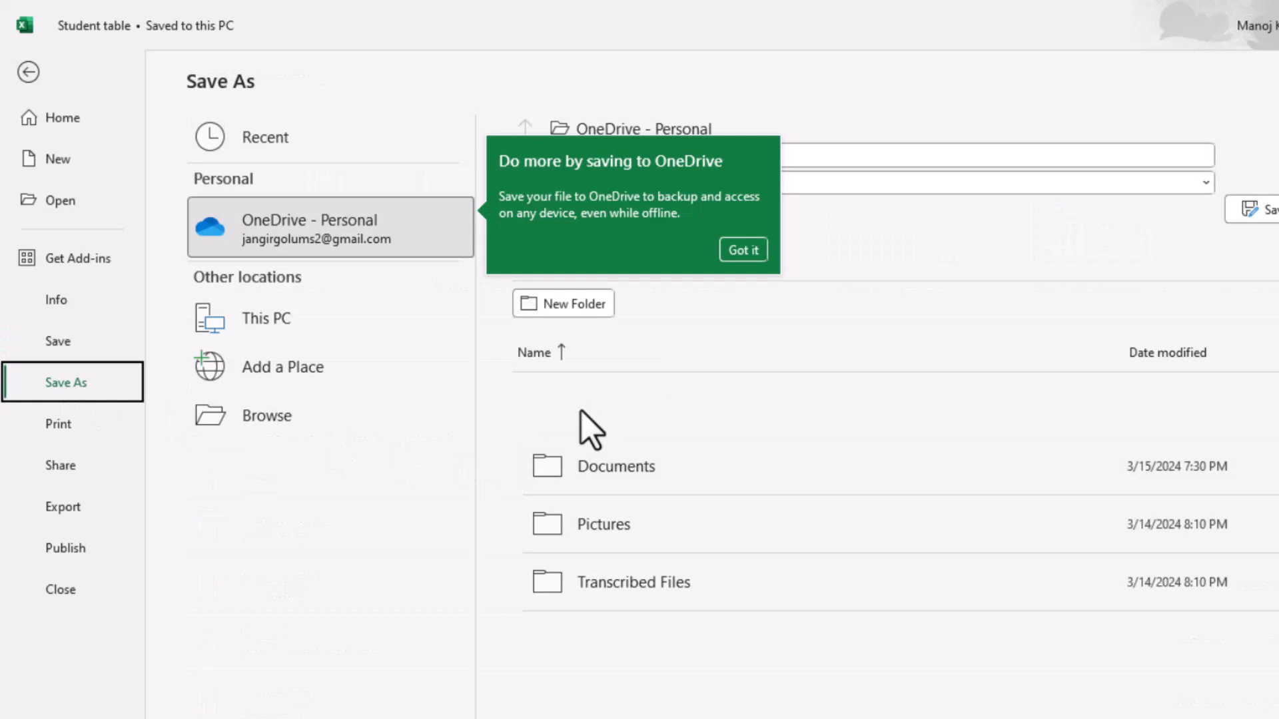
left_click(283, 421)
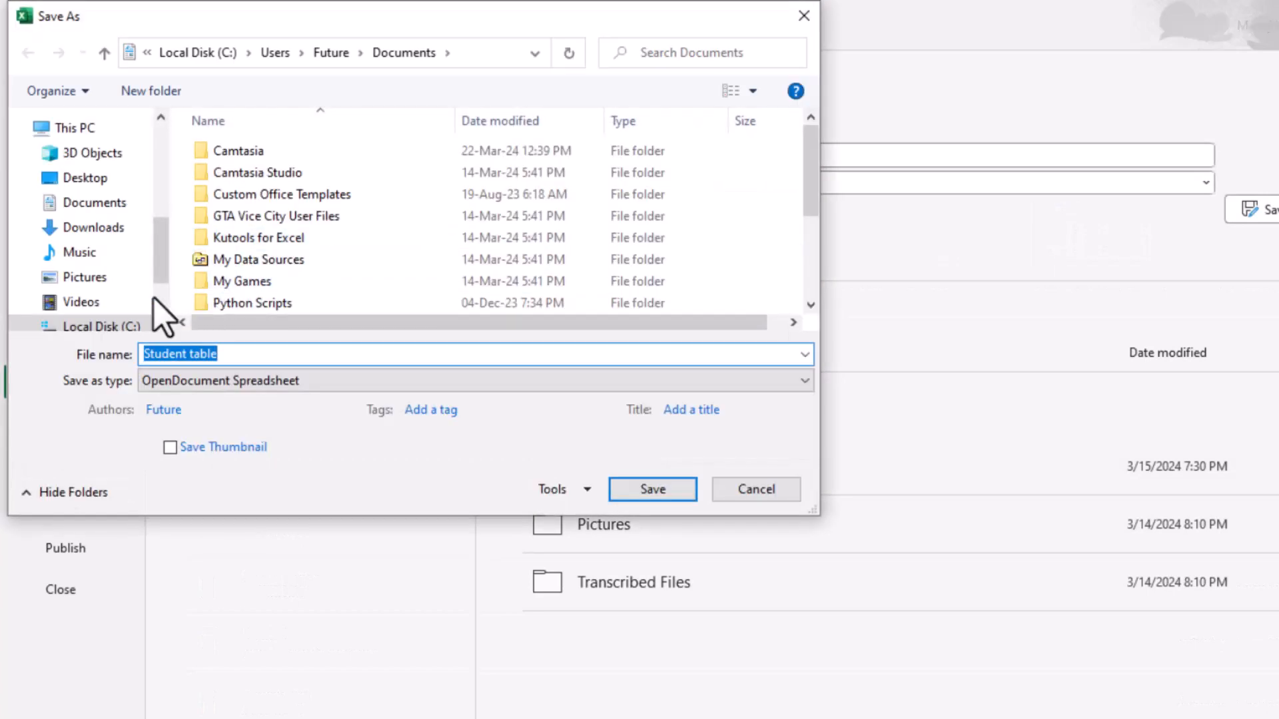
left_click(110, 207)
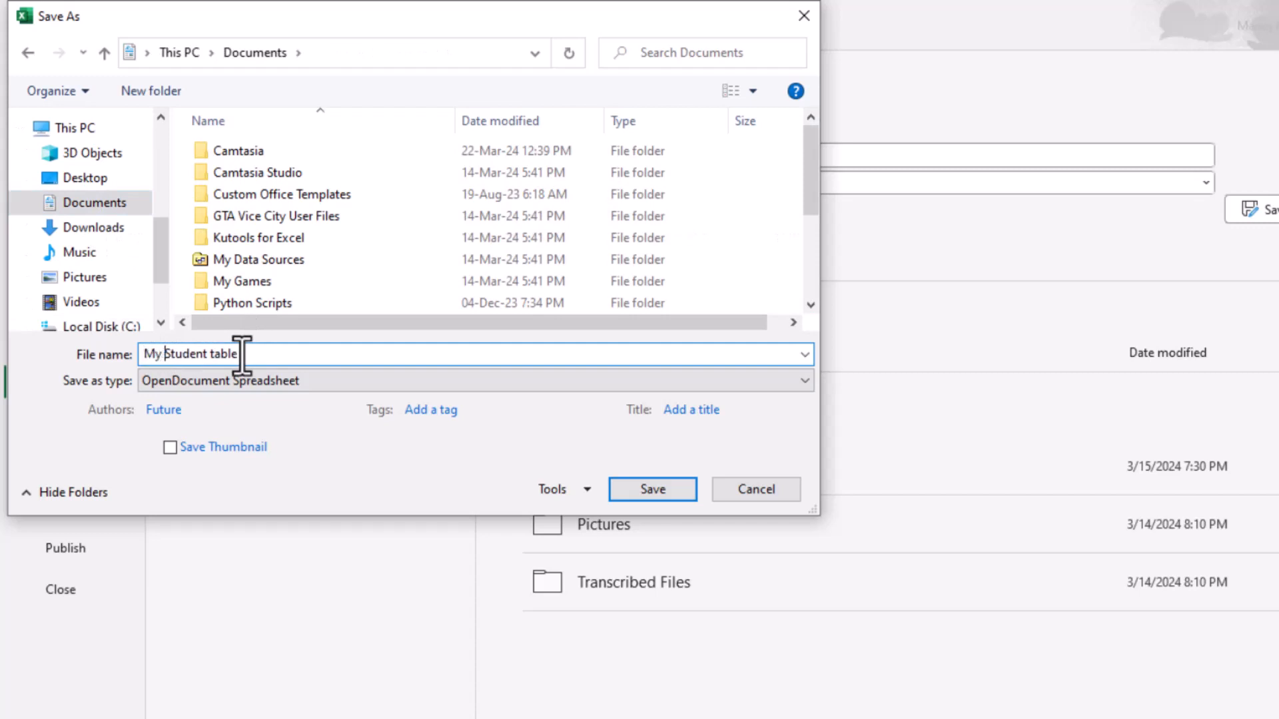
left_click(670, 491)
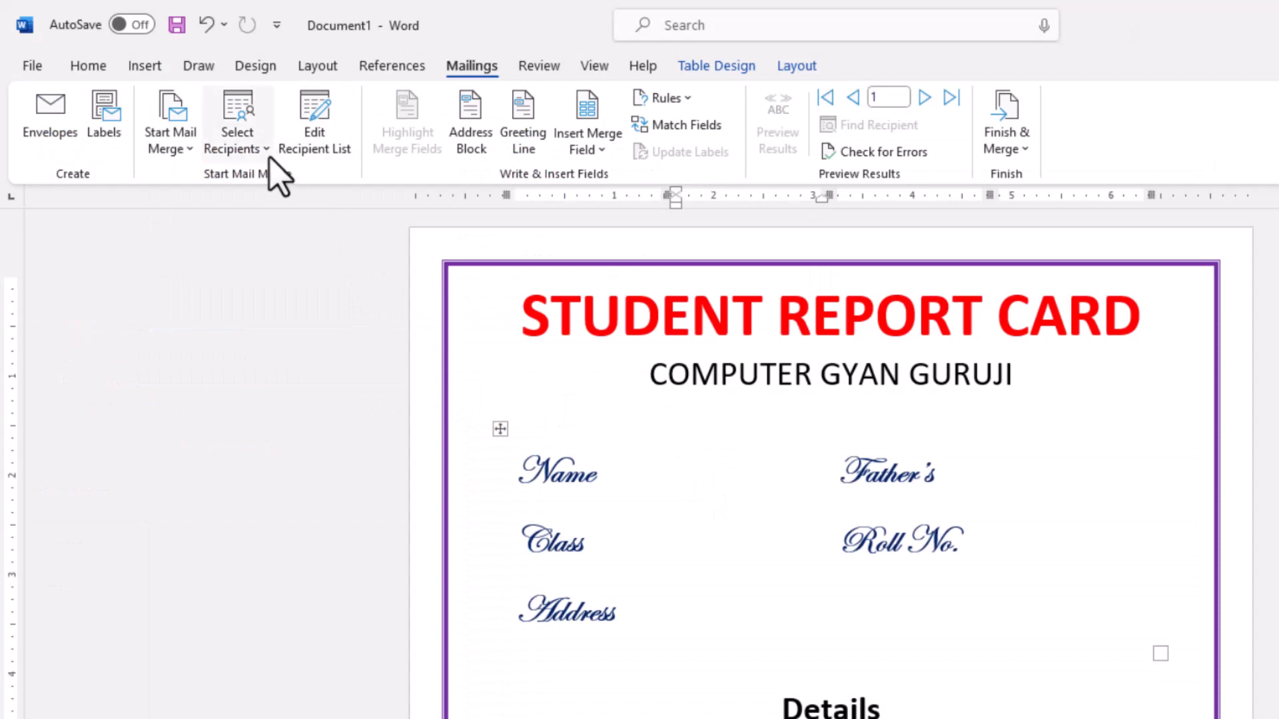
- Connect the mail merge to Sheet1$ of the My Student Table workbook in Documents, with the first row as column headers
left_click(266, 149)
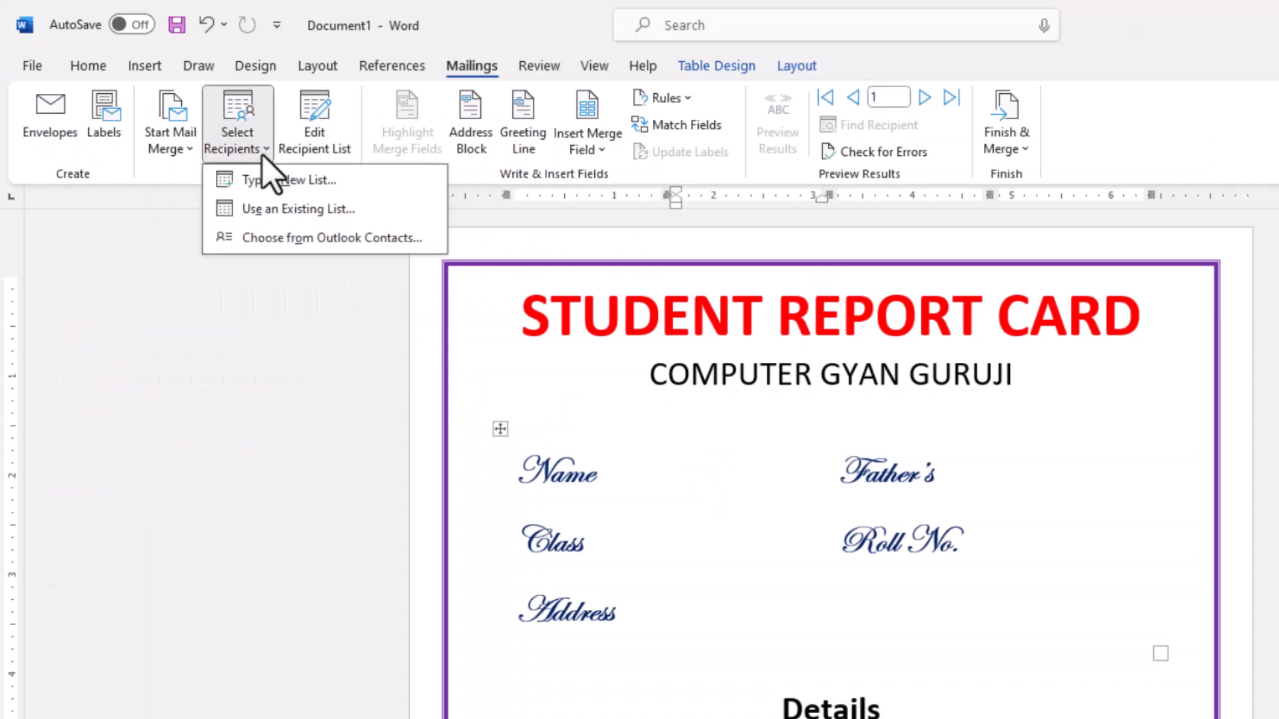
left_click(273, 210)
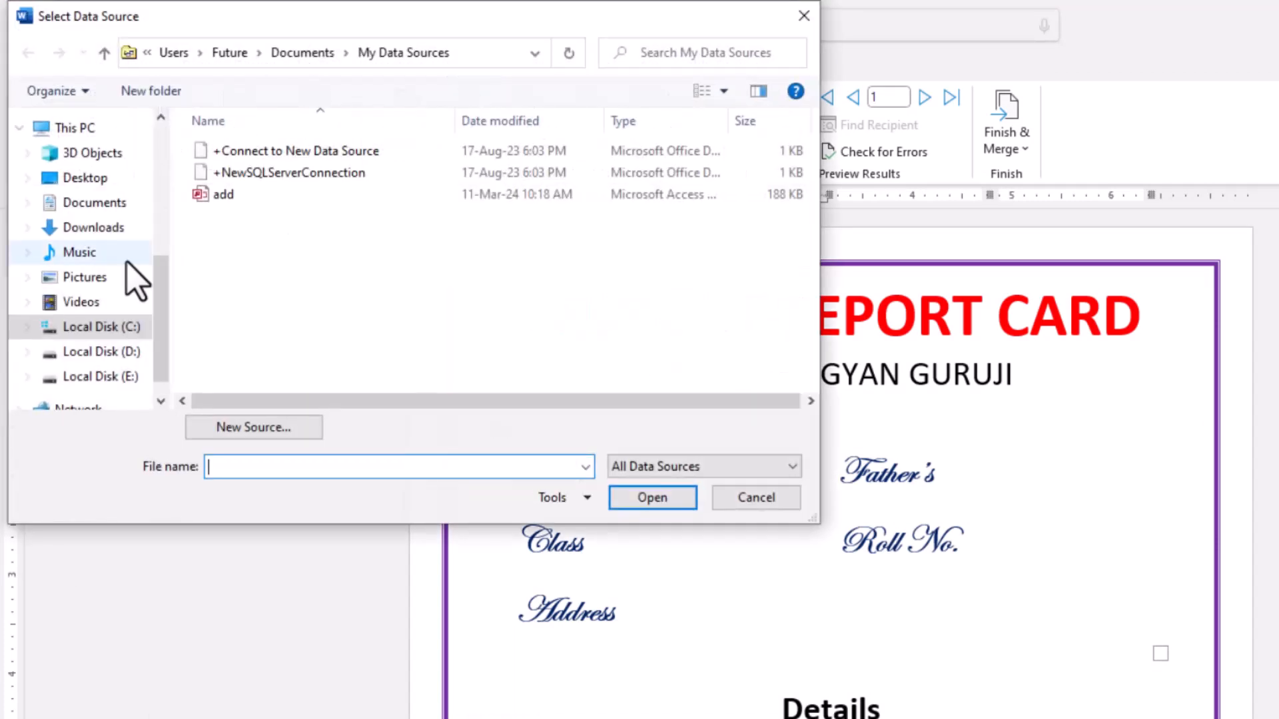
left_click(110, 204)
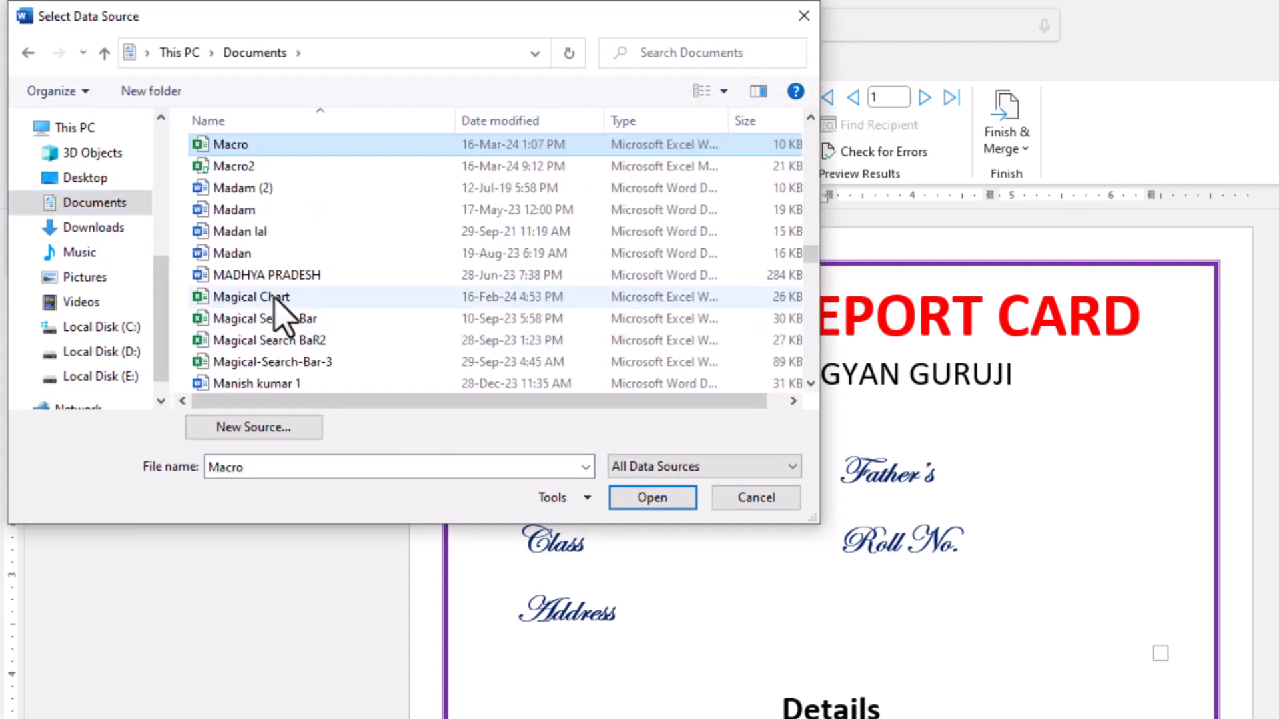
scroll(283, 307, "down", 5)
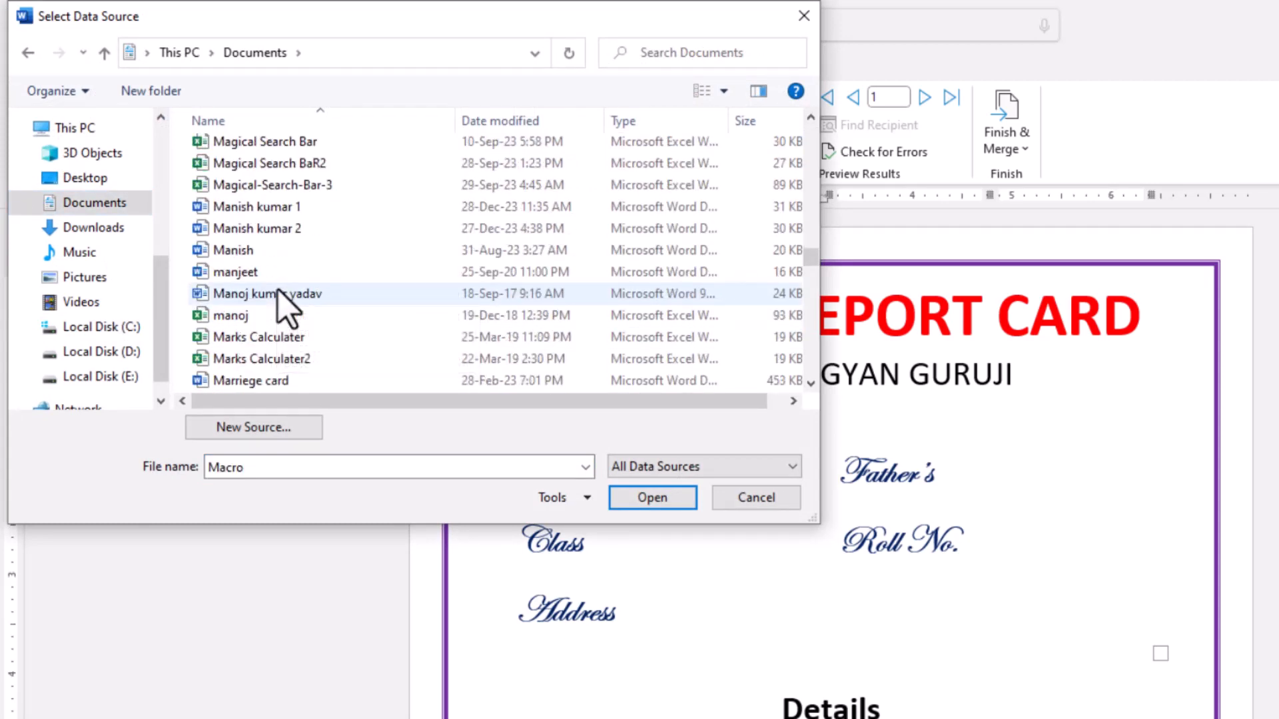
scroll(419, 293, "down", 4)
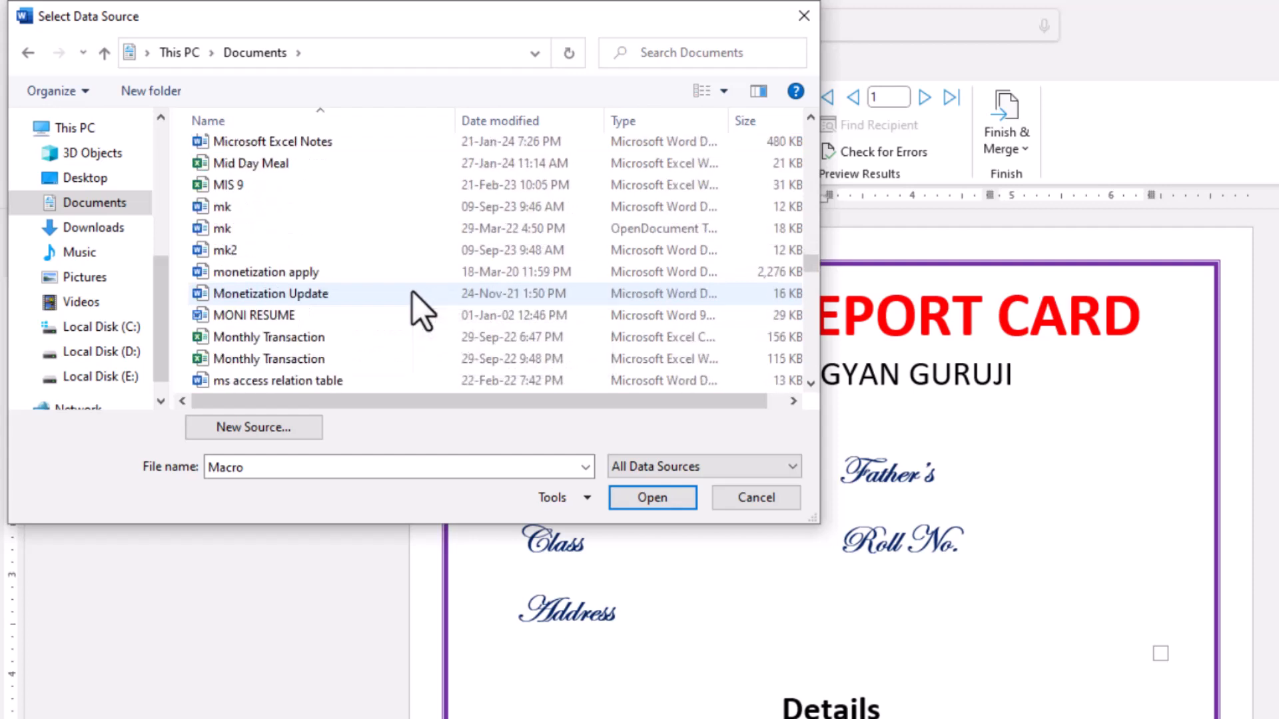
scroll(333, 280, "down", 4)
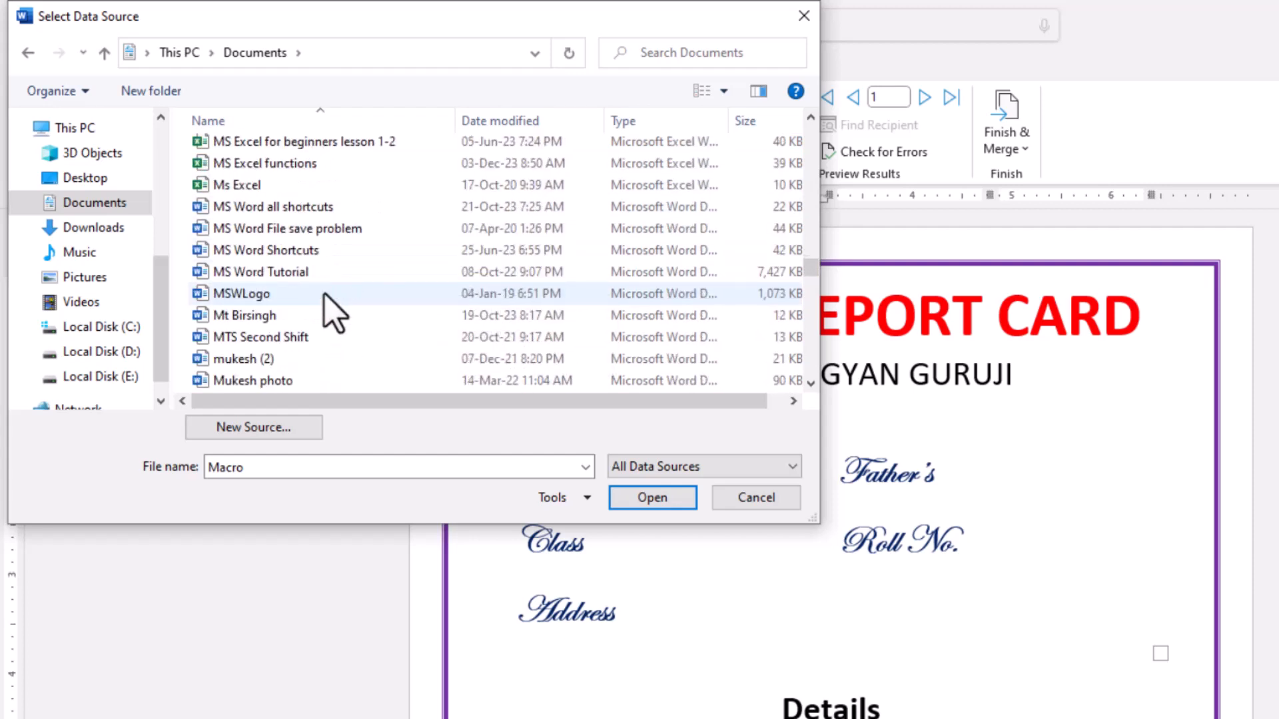
scroll(333, 316, "down", 3)
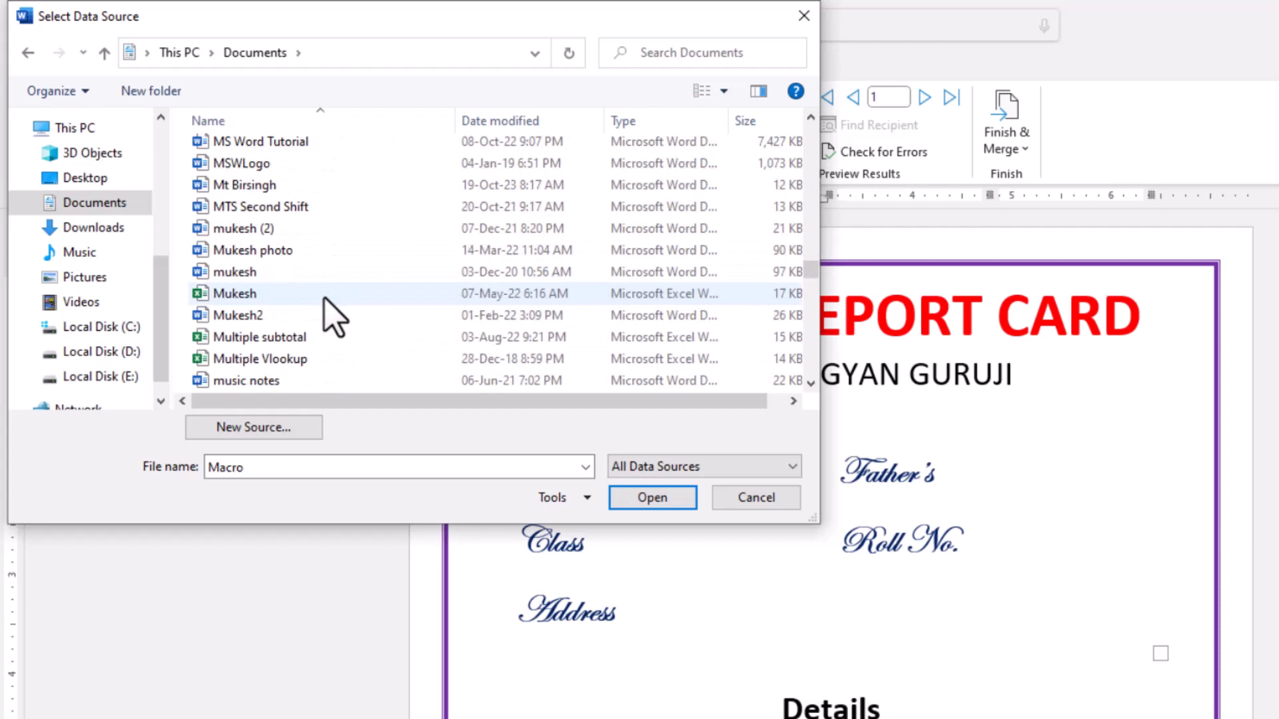
scroll(333, 316, "down", 1)
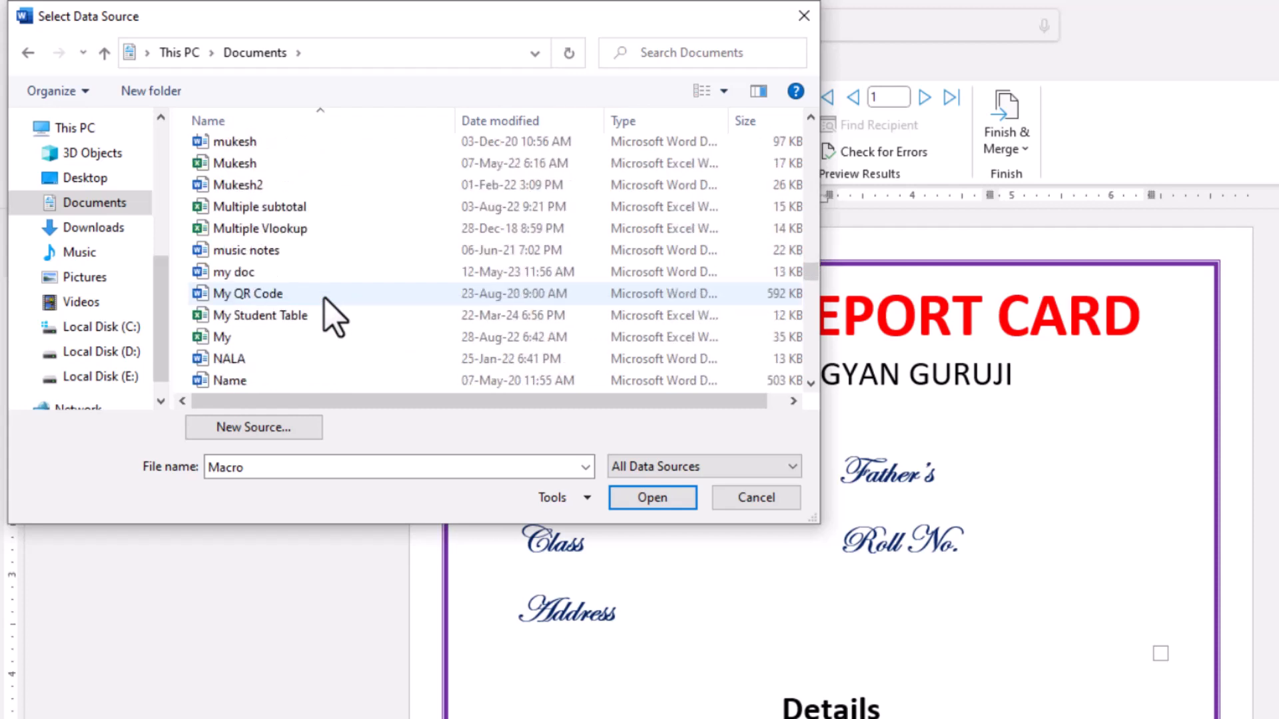
left_click(276, 319)
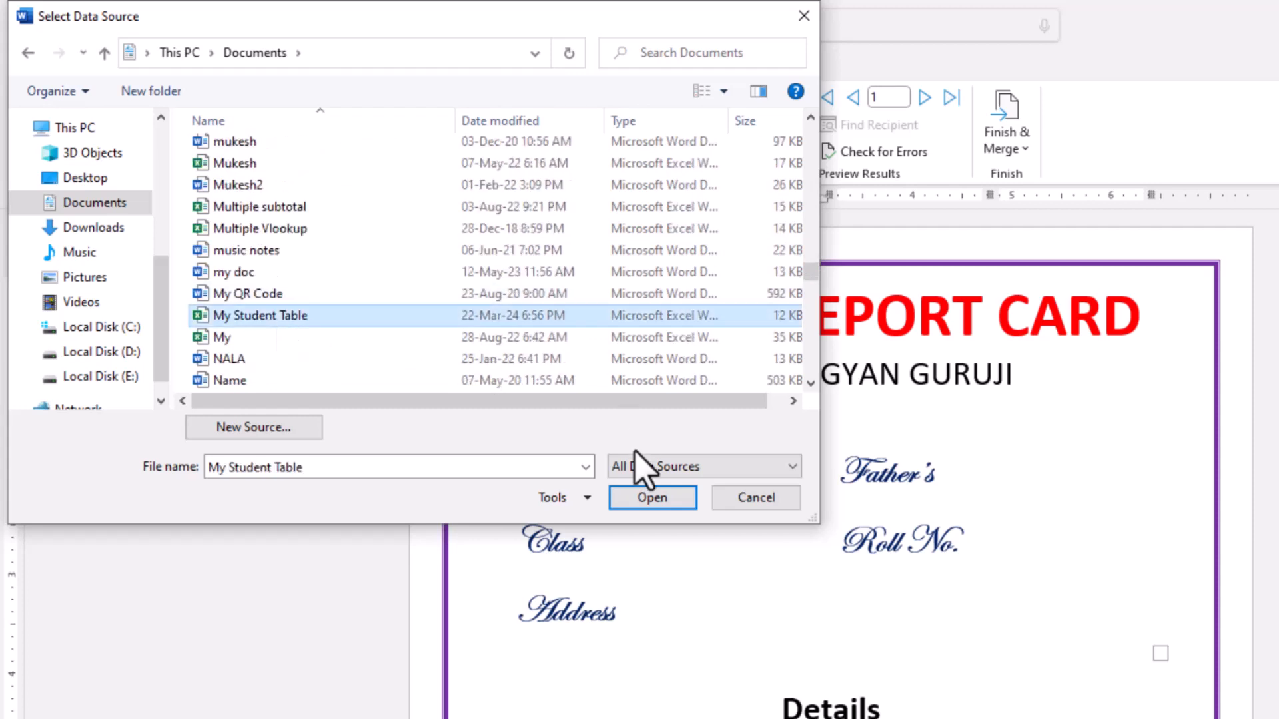
left_click(639, 505)
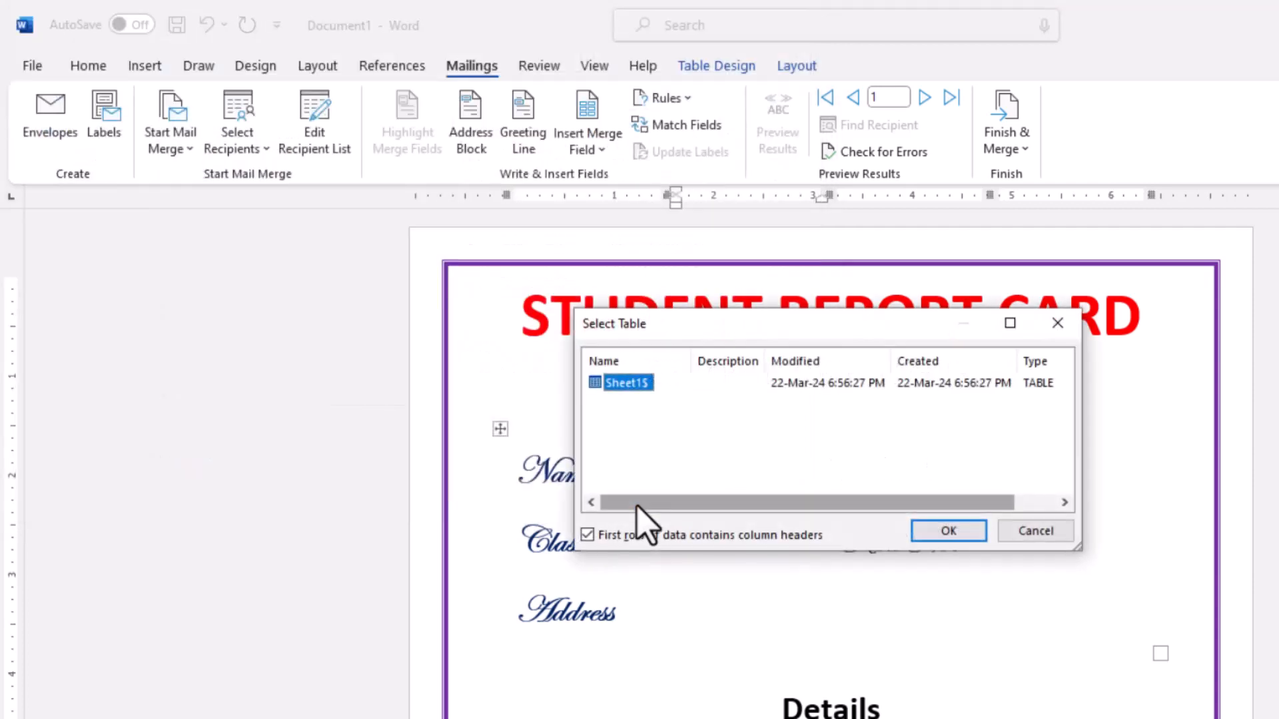
left_click(945, 530)
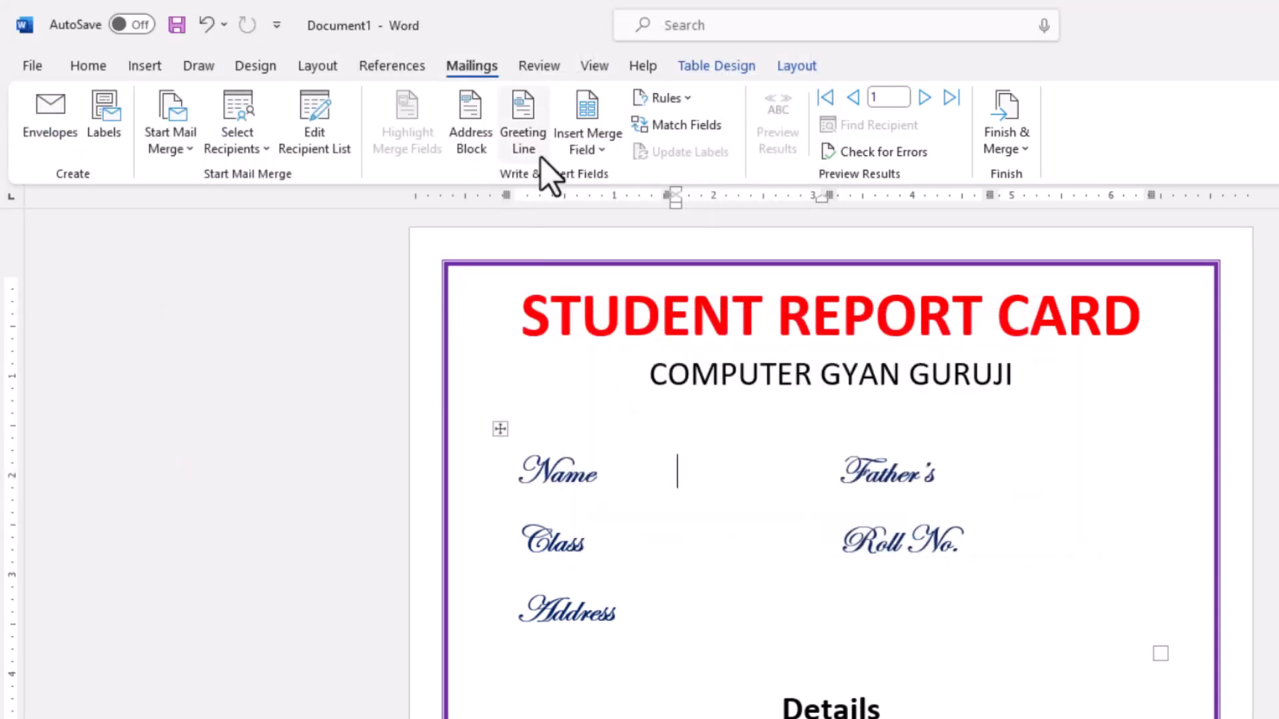
- Insert the Name, Class and Address merge fields in the empty cells beside their matching labels
left_click(603, 150)
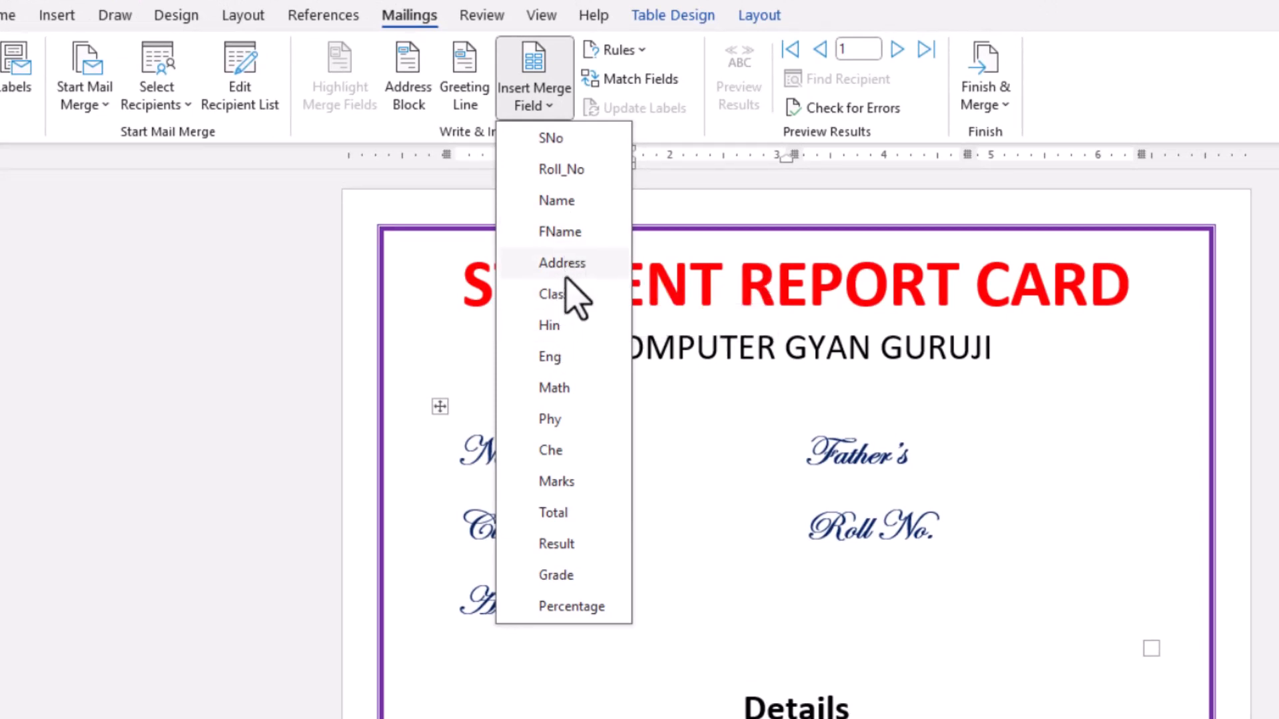
left_click(562, 110)
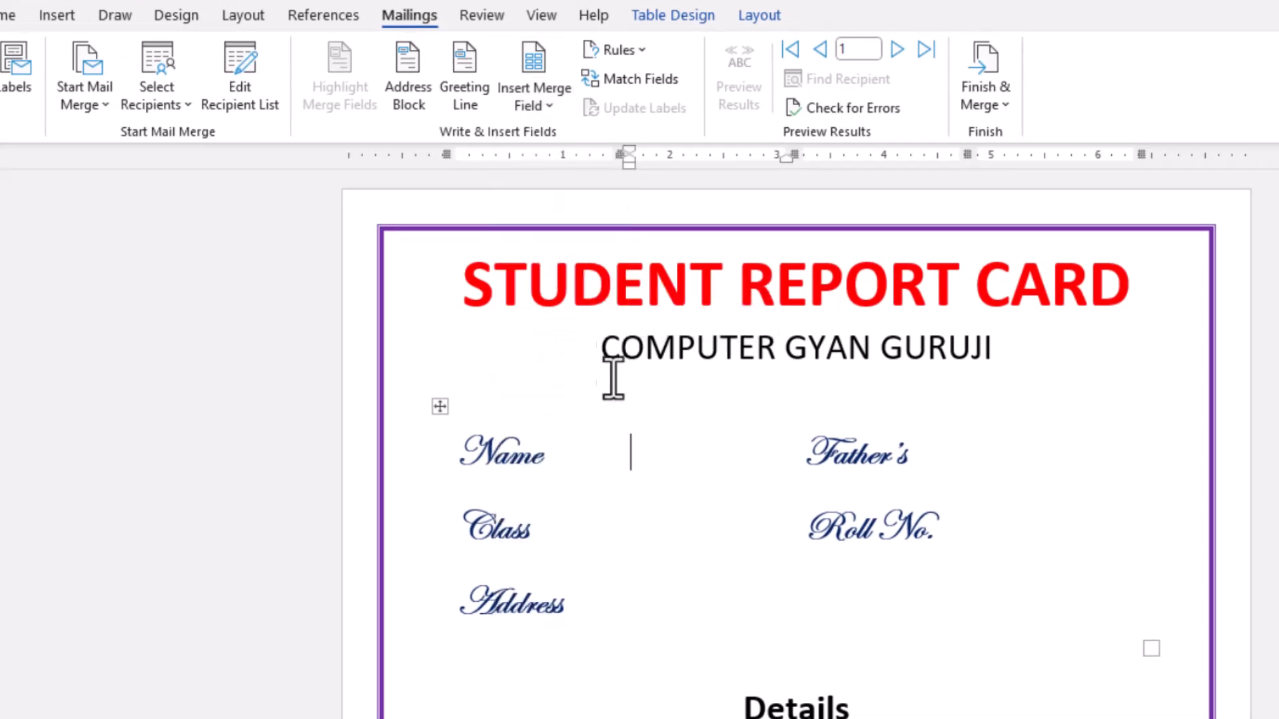
left_click(560, 110)
left_click(554, 199)
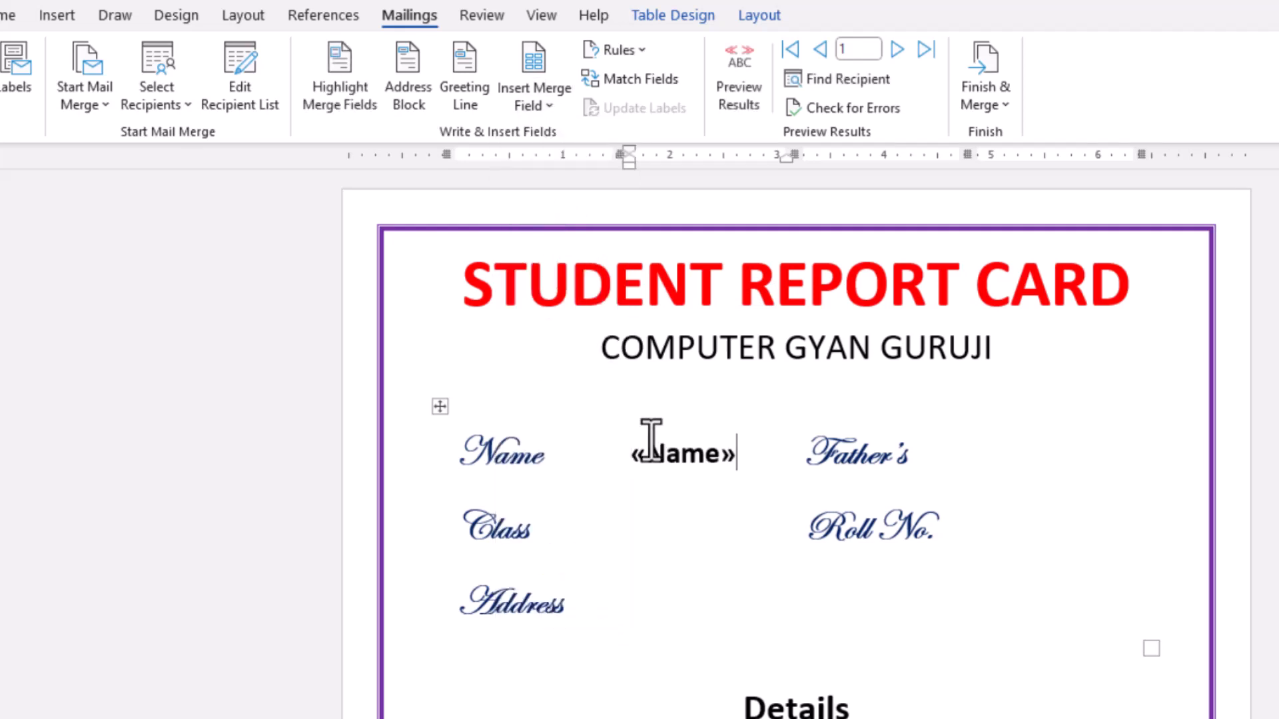
left_click(553, 110)
left_click(556, 294)
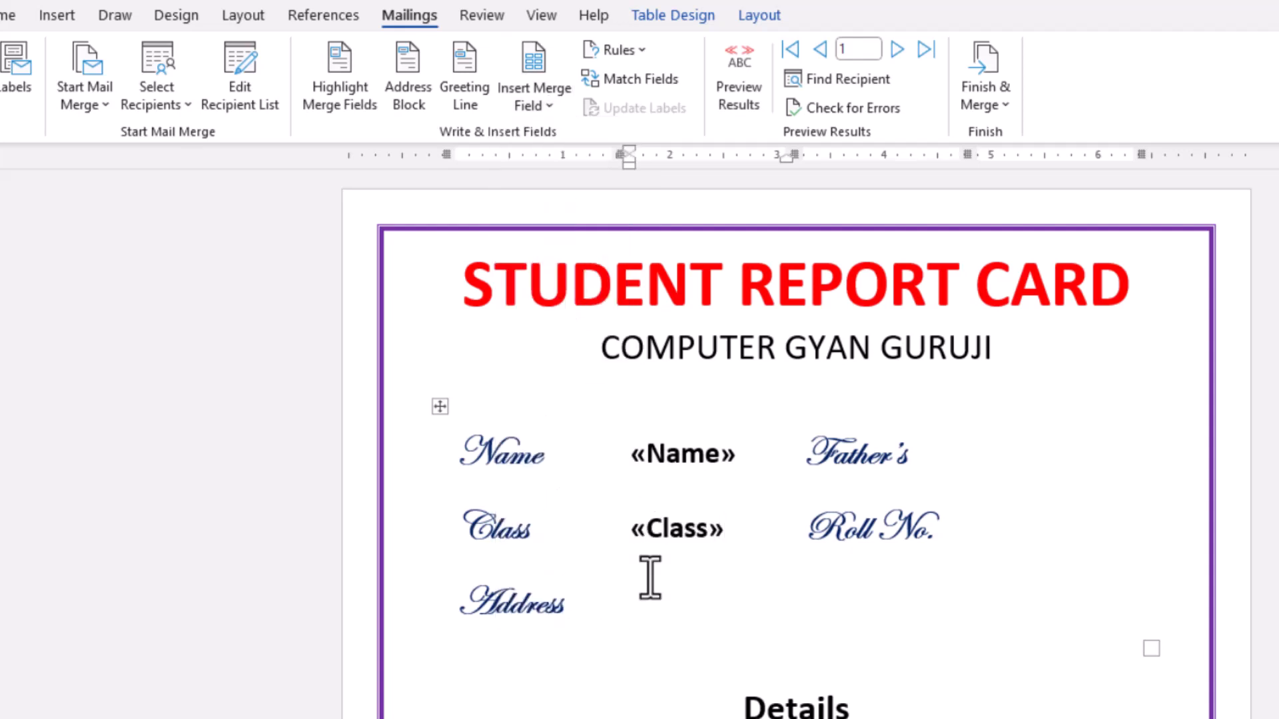
left_click(655, 606)
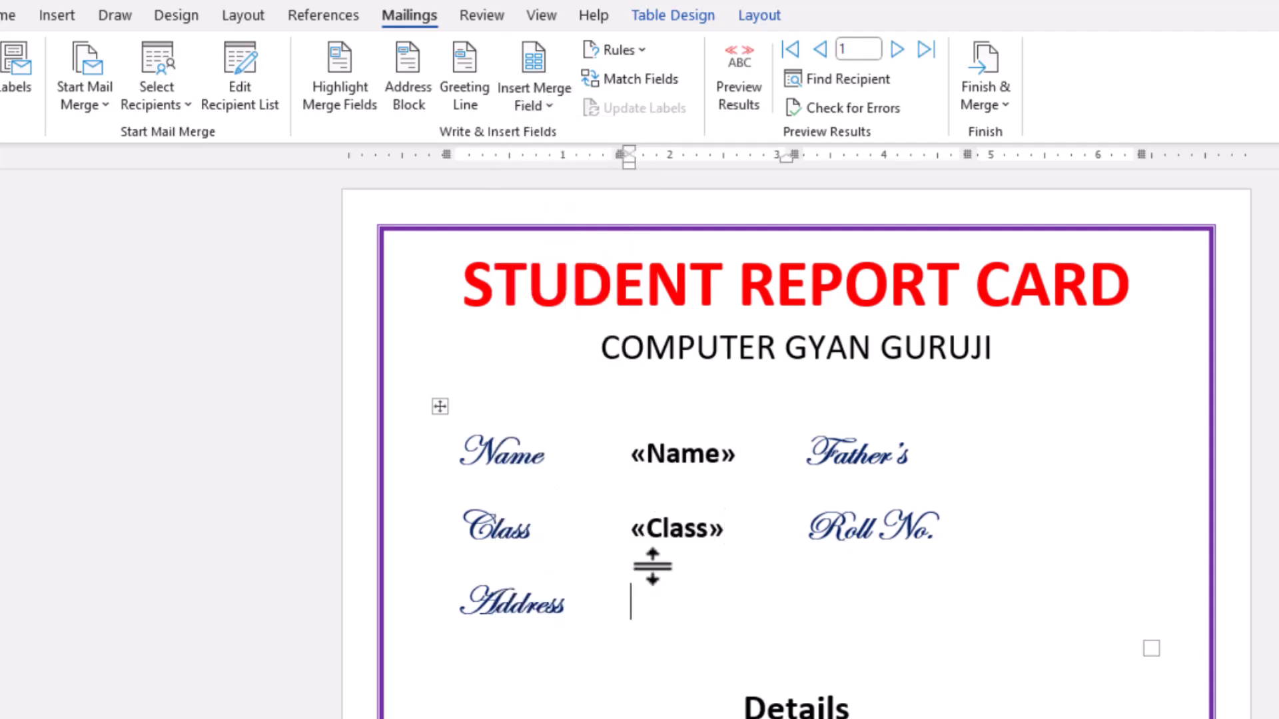
left_click(536, 110)
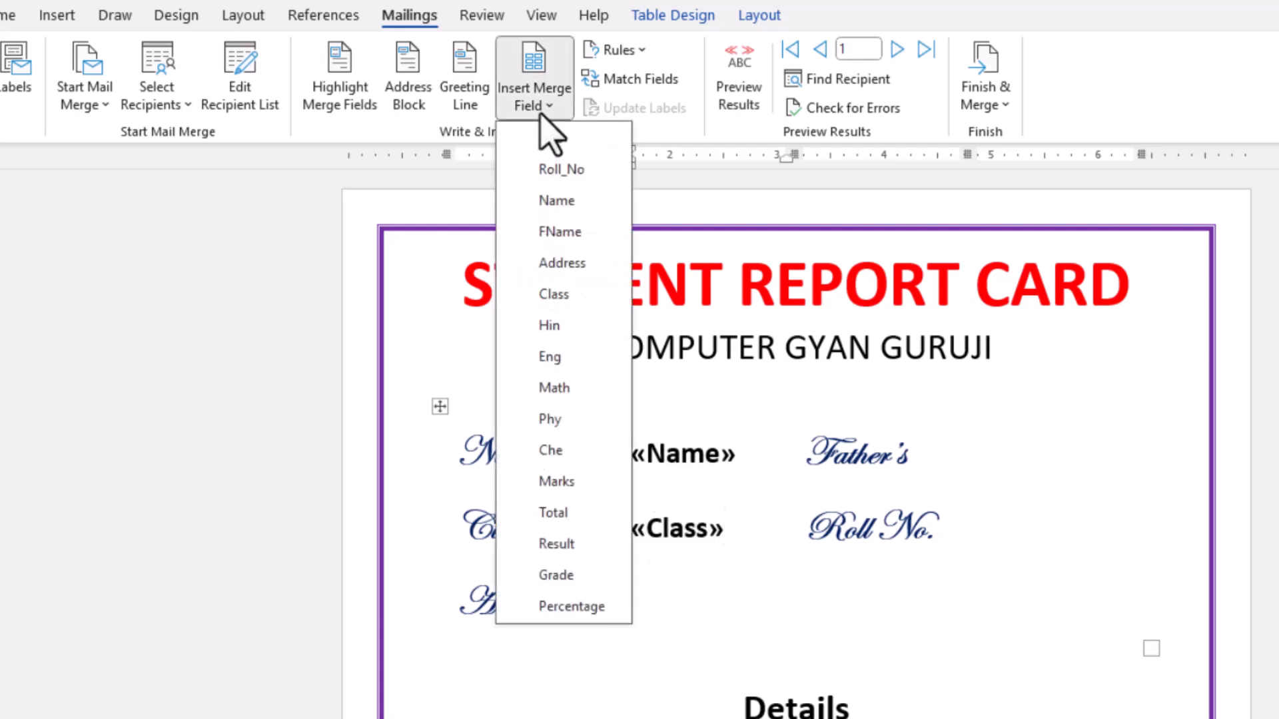
left_click(561, 264)
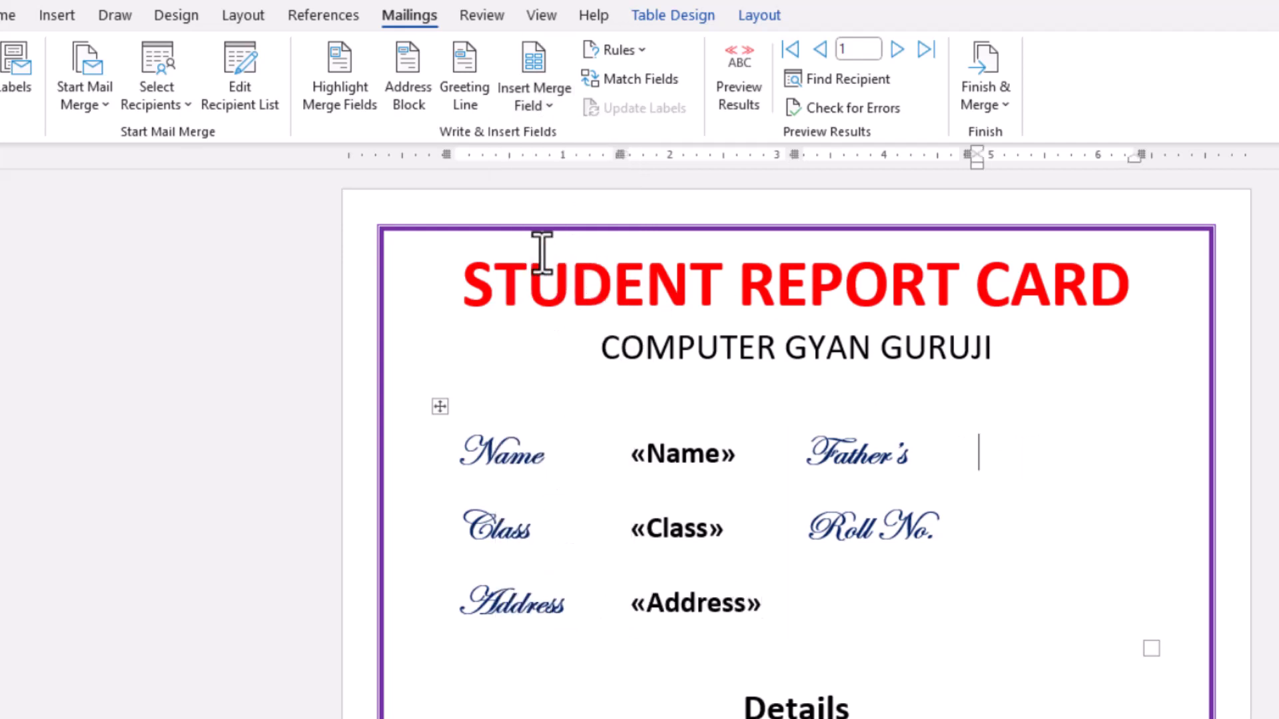
- Insert the FName merge field beside the Father's label and the Roll_No merge field beside the Roll No. label
left_click(552, 110)
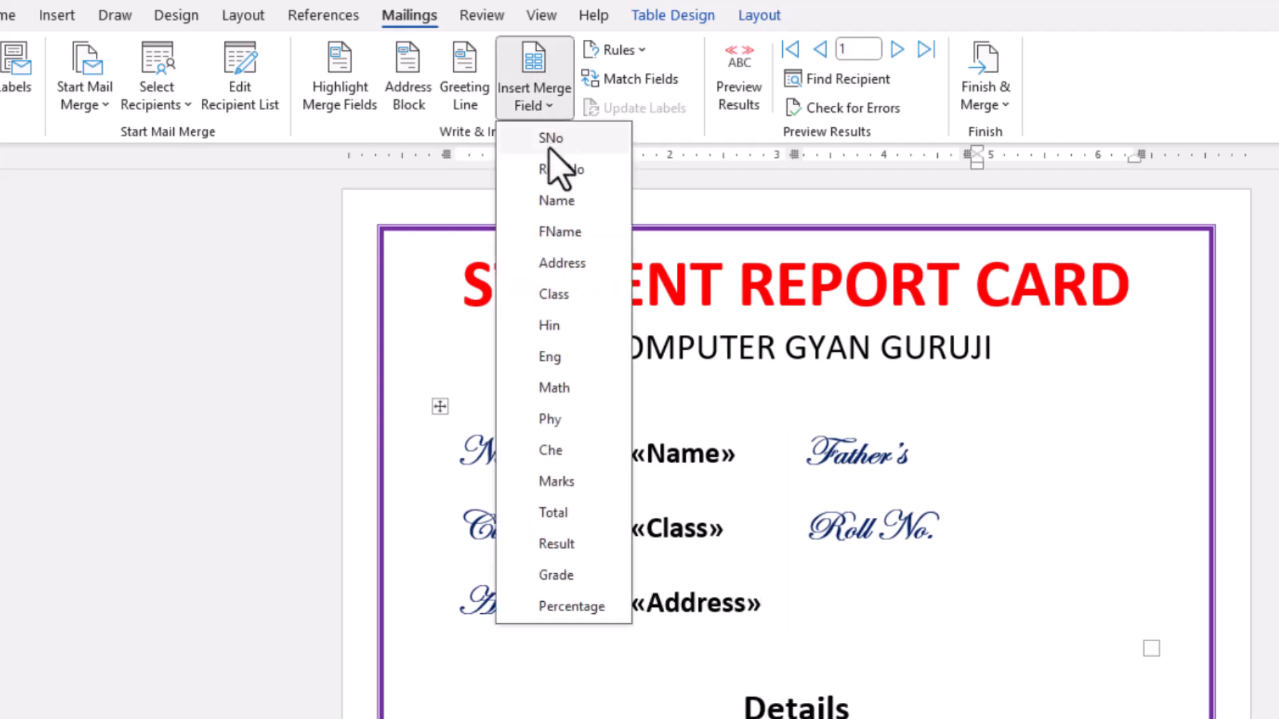
left_click(561, 233)
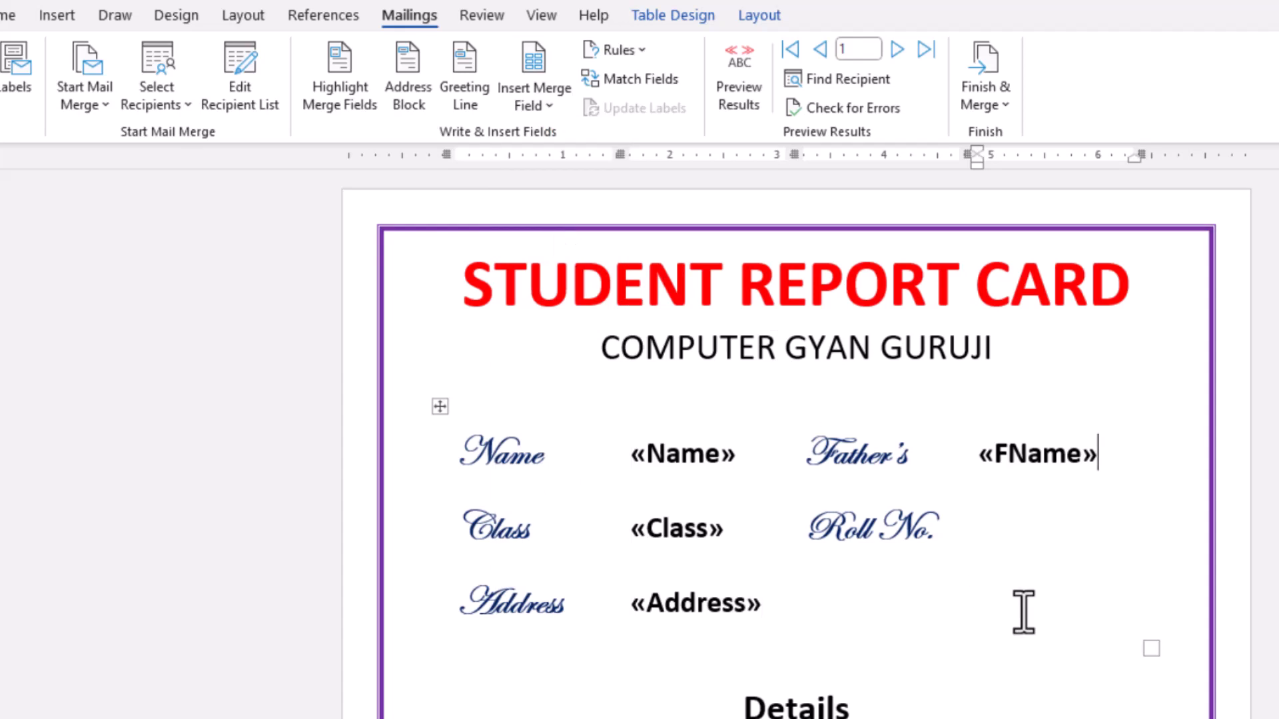
left_click(1037, 529)
left_click(542, 110)
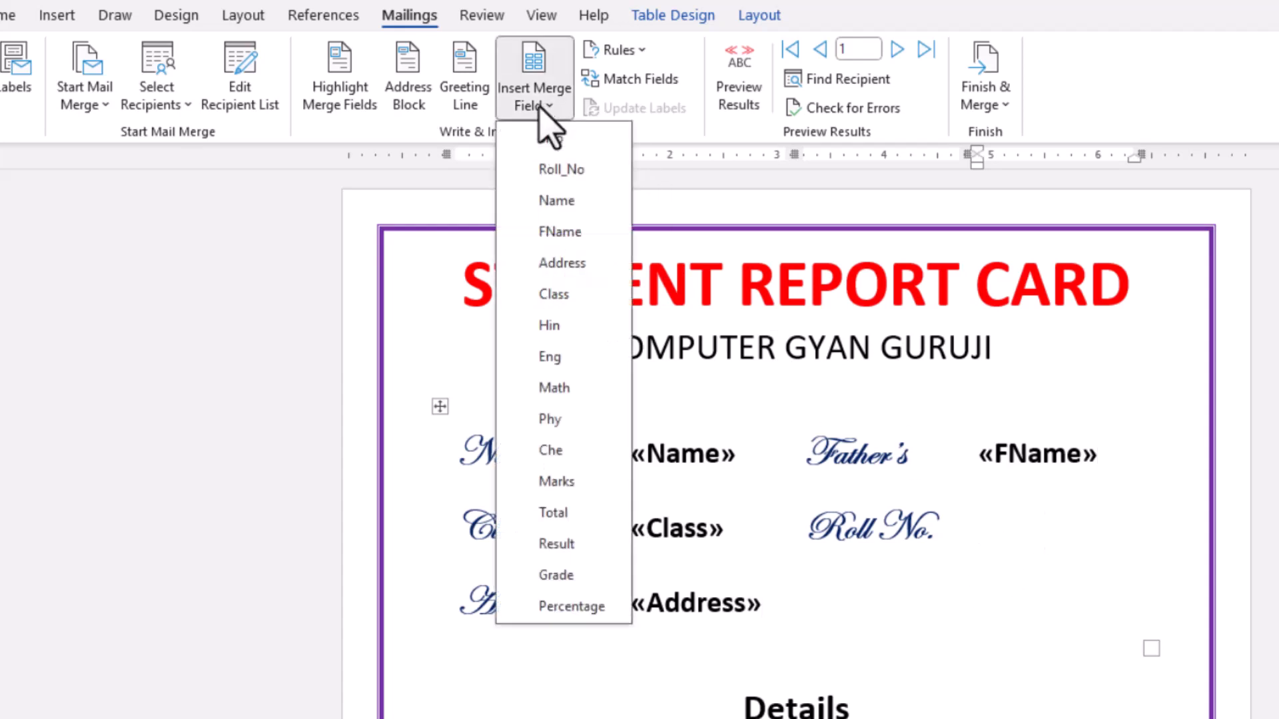
left_click(542, 171)
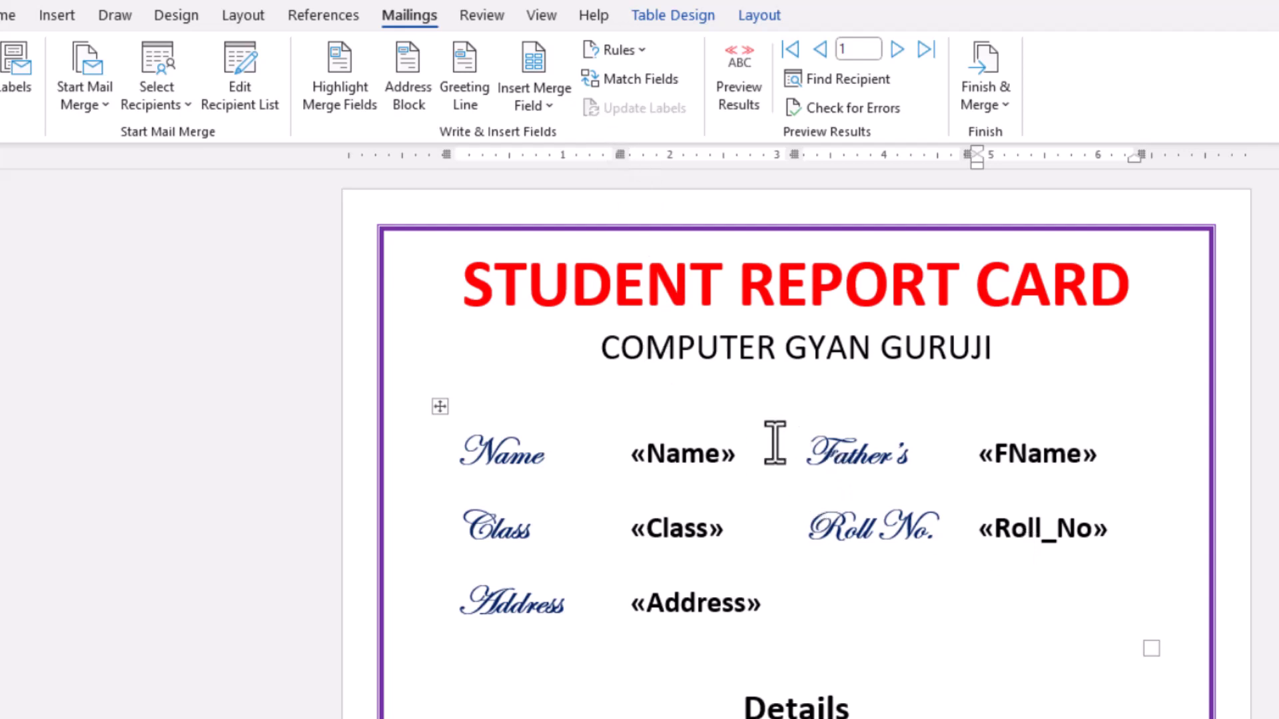
- Center the empty cells below the Obt. Marks heading in the Details table
scroll(808, 550, "down", 1)
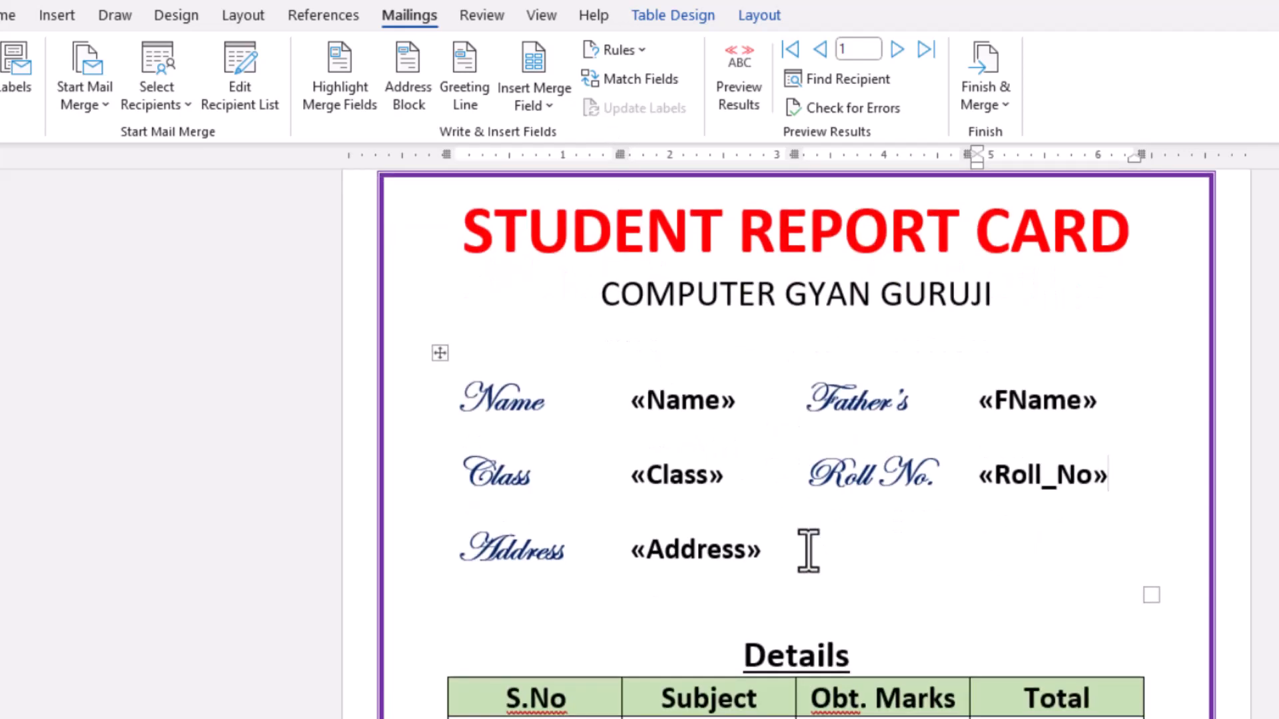
scroll(808, 550, "down", 3)
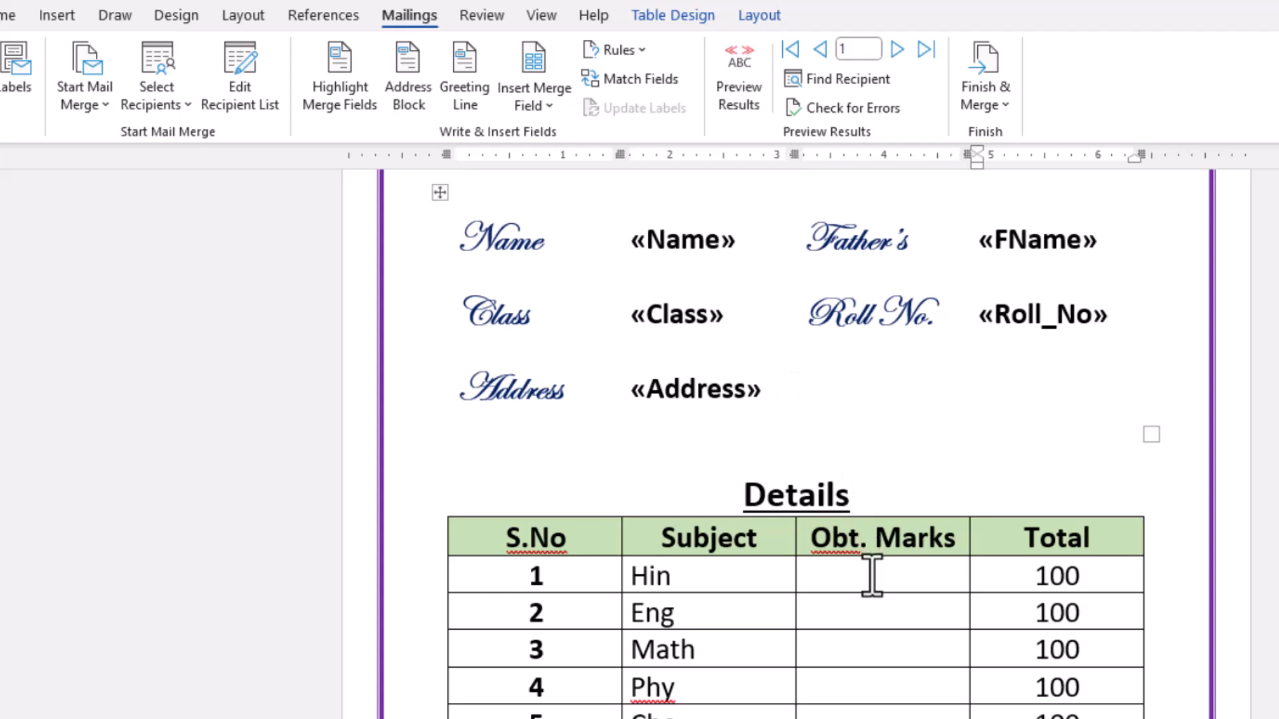
left_click(872, 576)
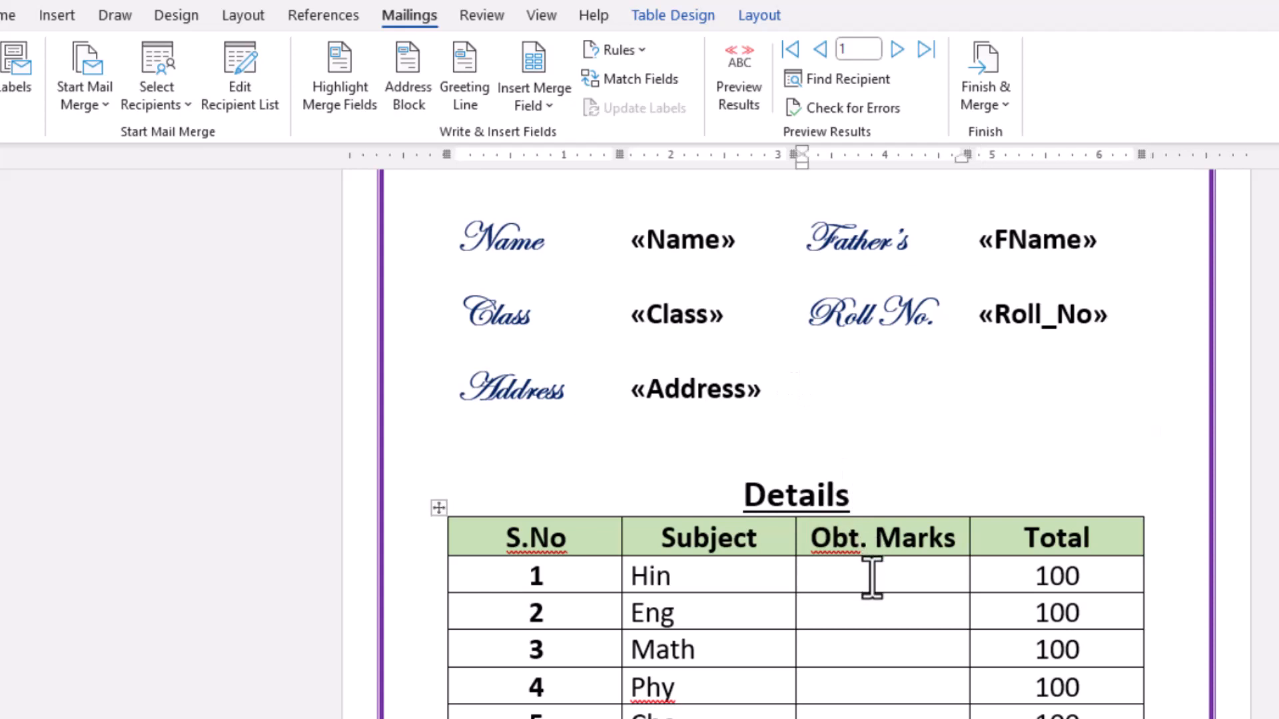
left_click_drag(872, 577, 876, 709)
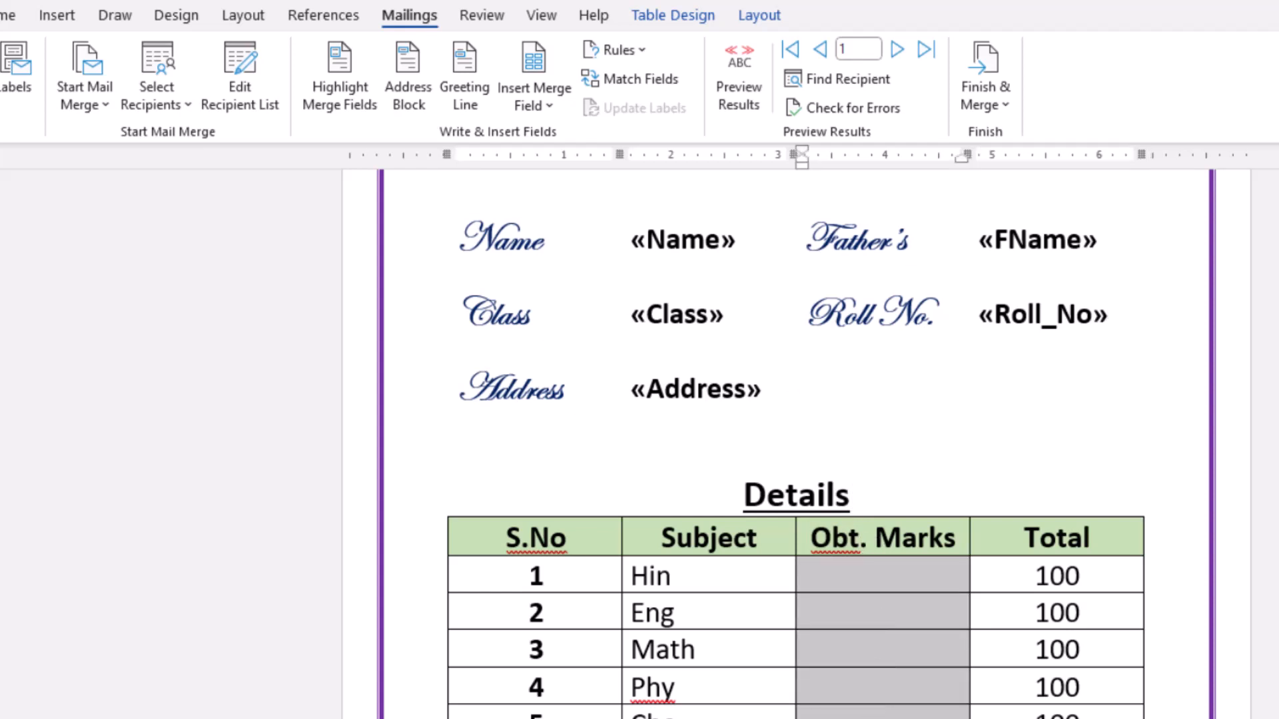
left_click(9, 15)
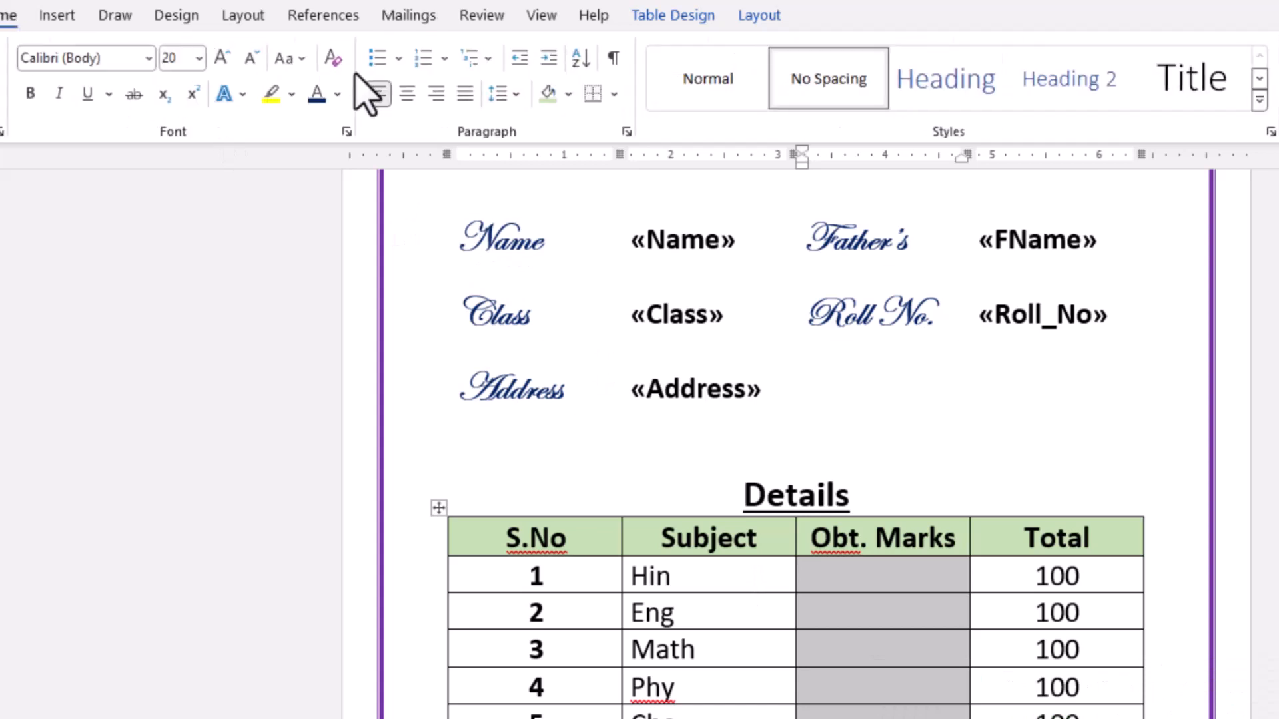
left_click(399, 93)
- Insert the Hin, Eng and Math merge fields in the Obt. Marks cells of their matching subject rows
left_click(897, 571)
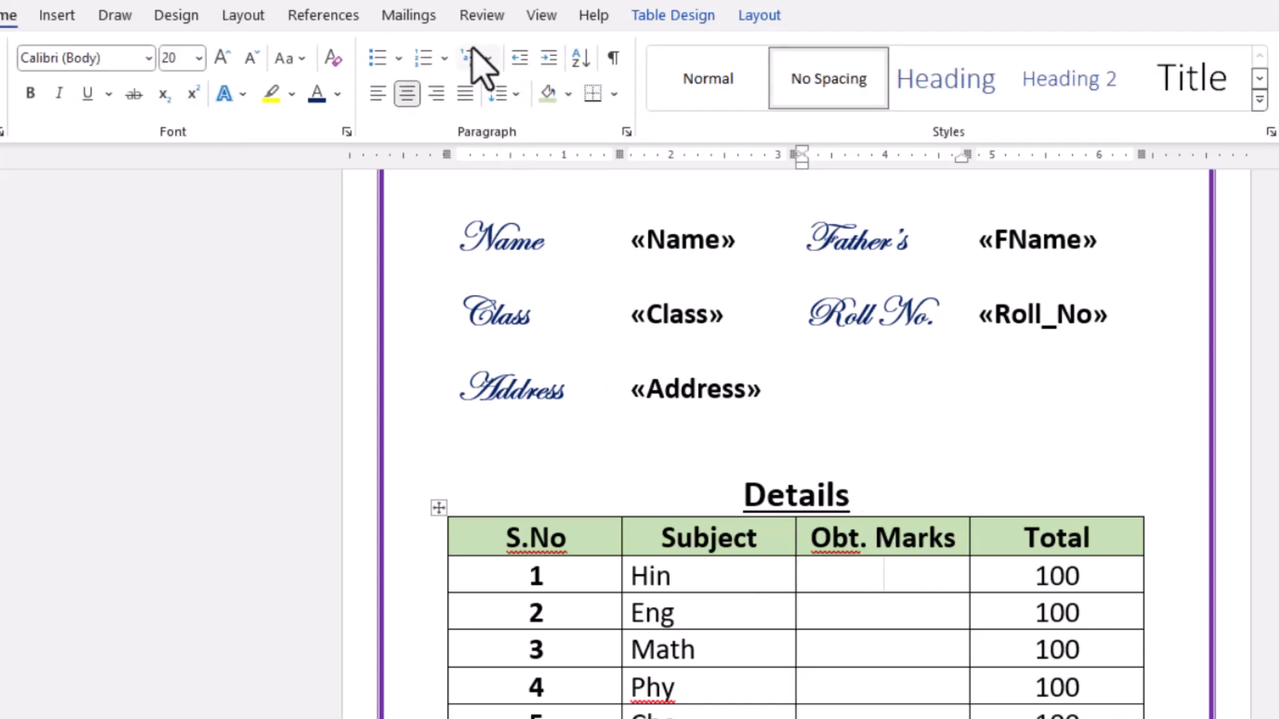
left_click(408, 16)
left_click(549, 107)
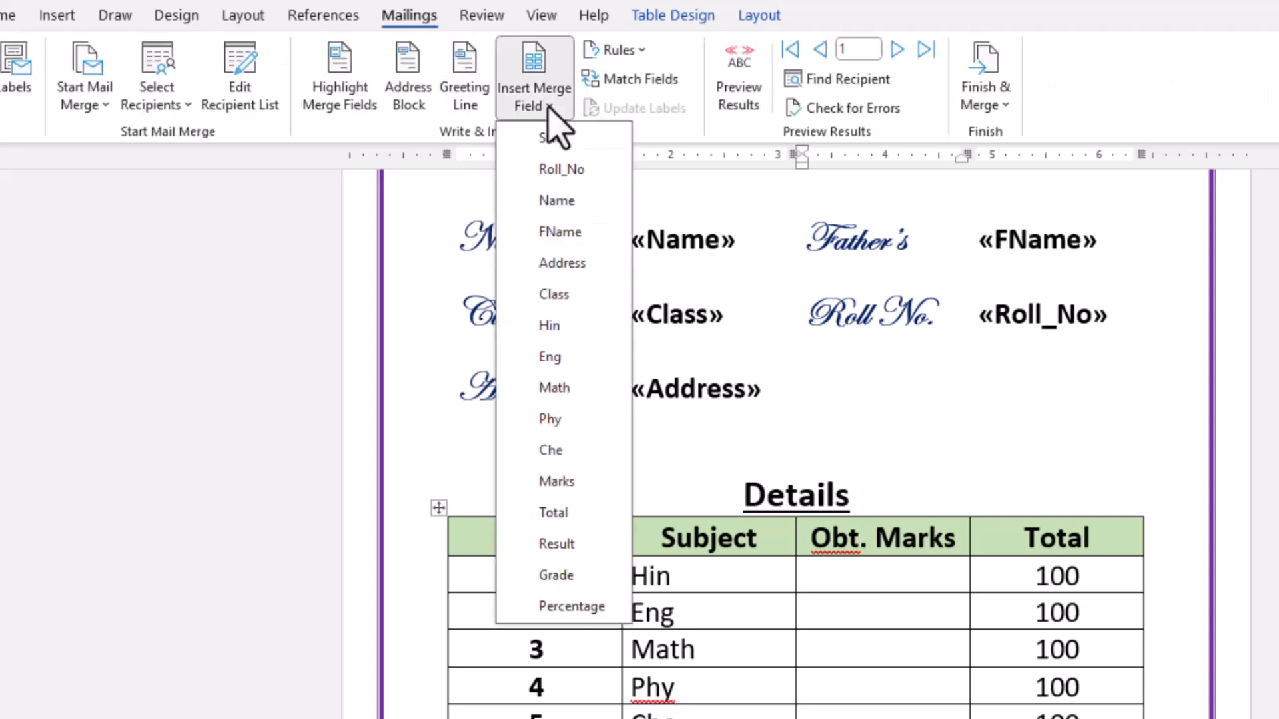
left_click(554, 325)
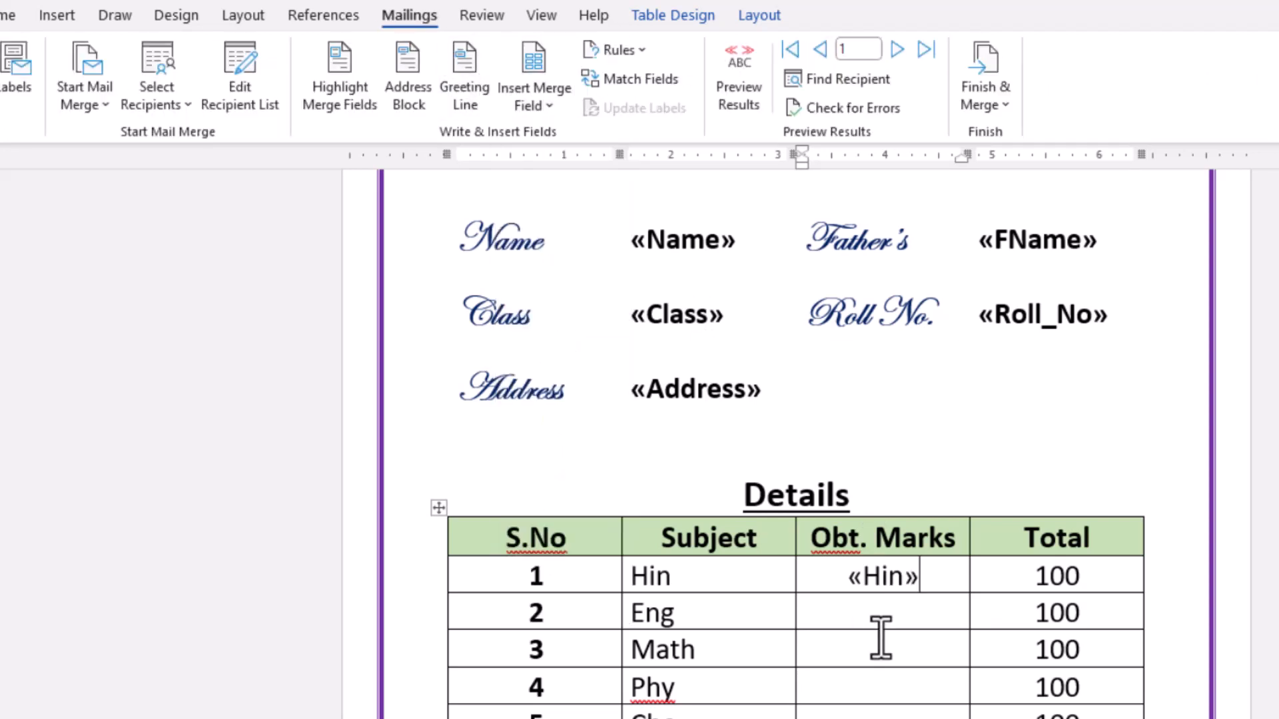
left_click(551, 107)
left_click(550, 356)
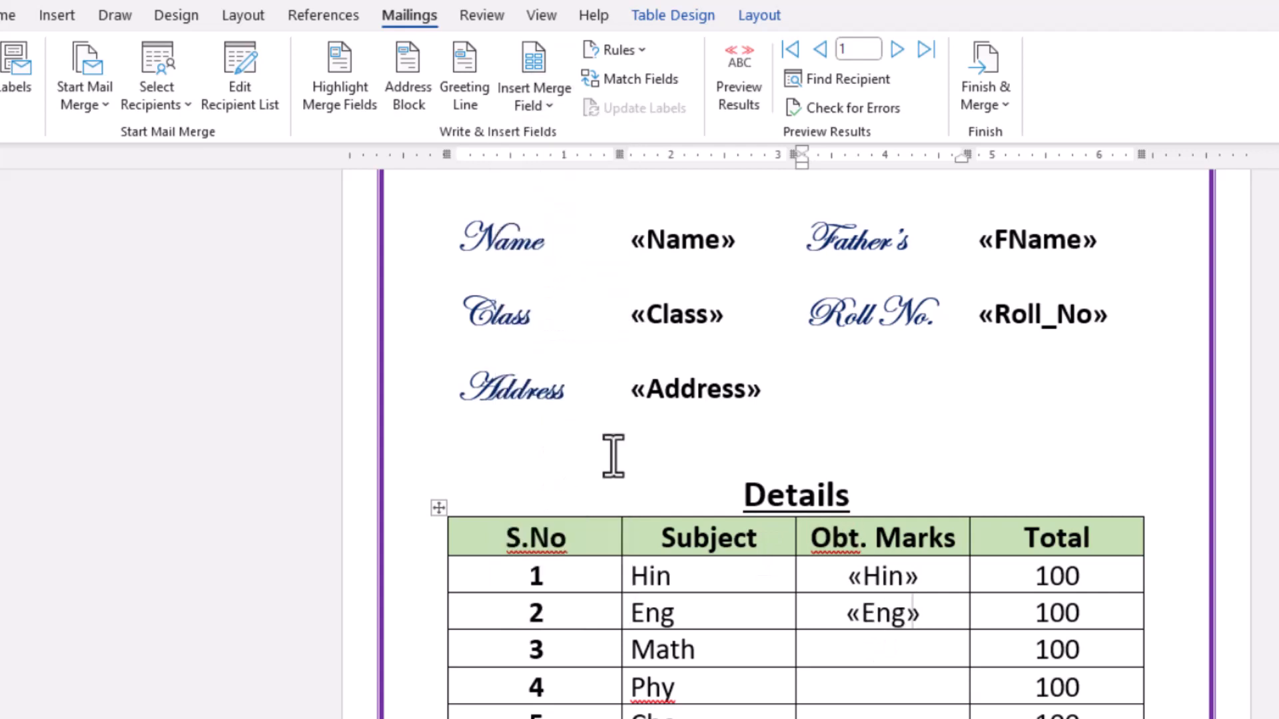
left_click(862, 652)
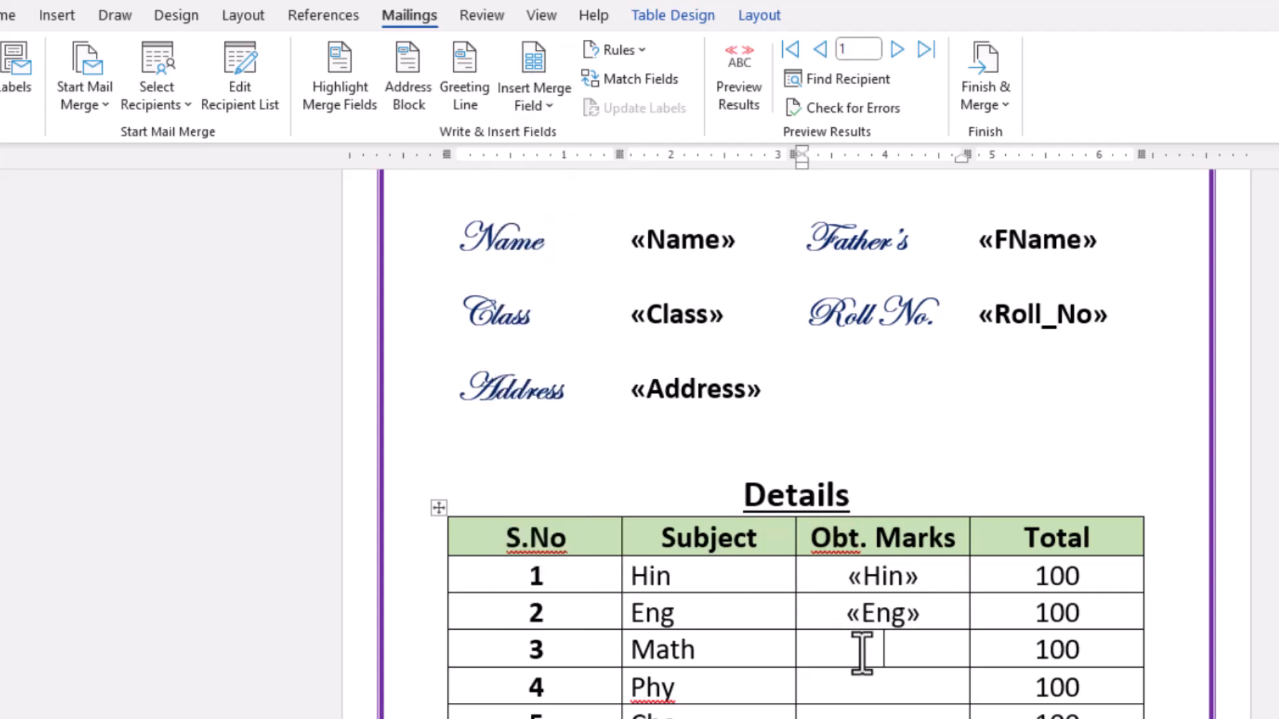
left_click(550, 110)
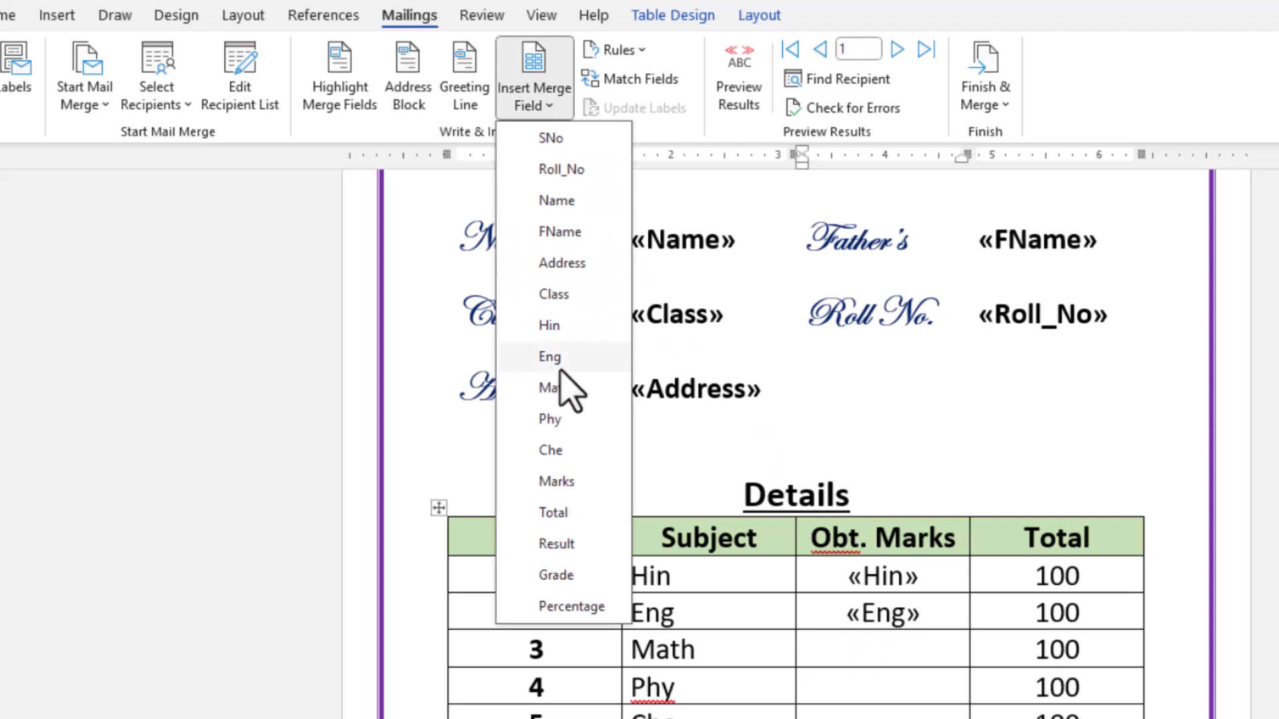
left_click(563, 388)
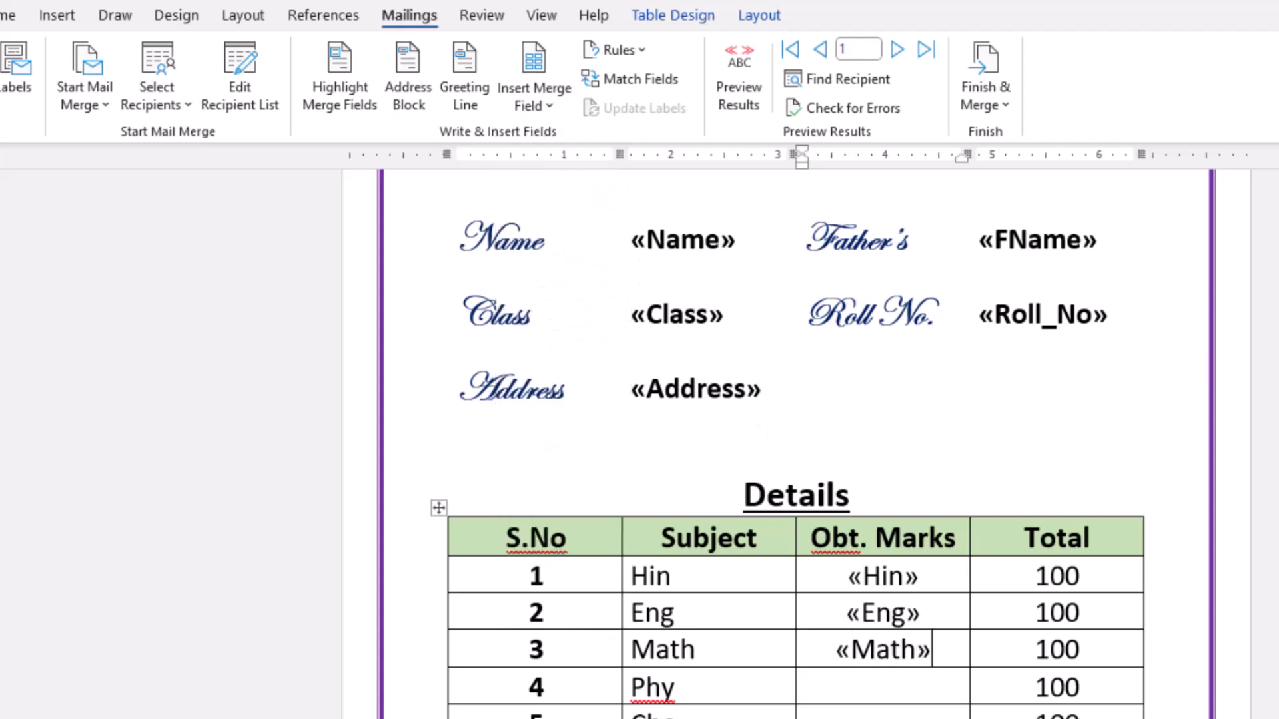
- Insert the Phy and Che merge fields in their subject rows and the Marks field in the Total row's Obt. Marks cell
left_click(893, 691)
left_click(540, 106)
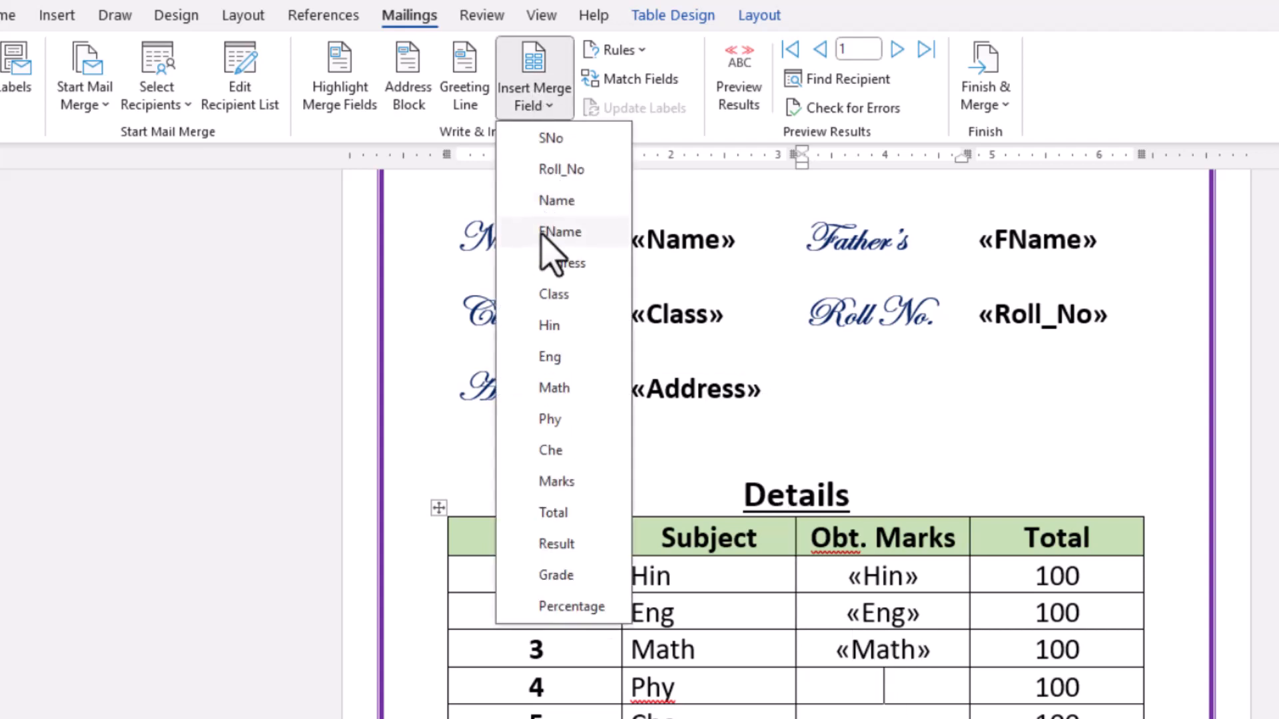
left_click(563, 418)
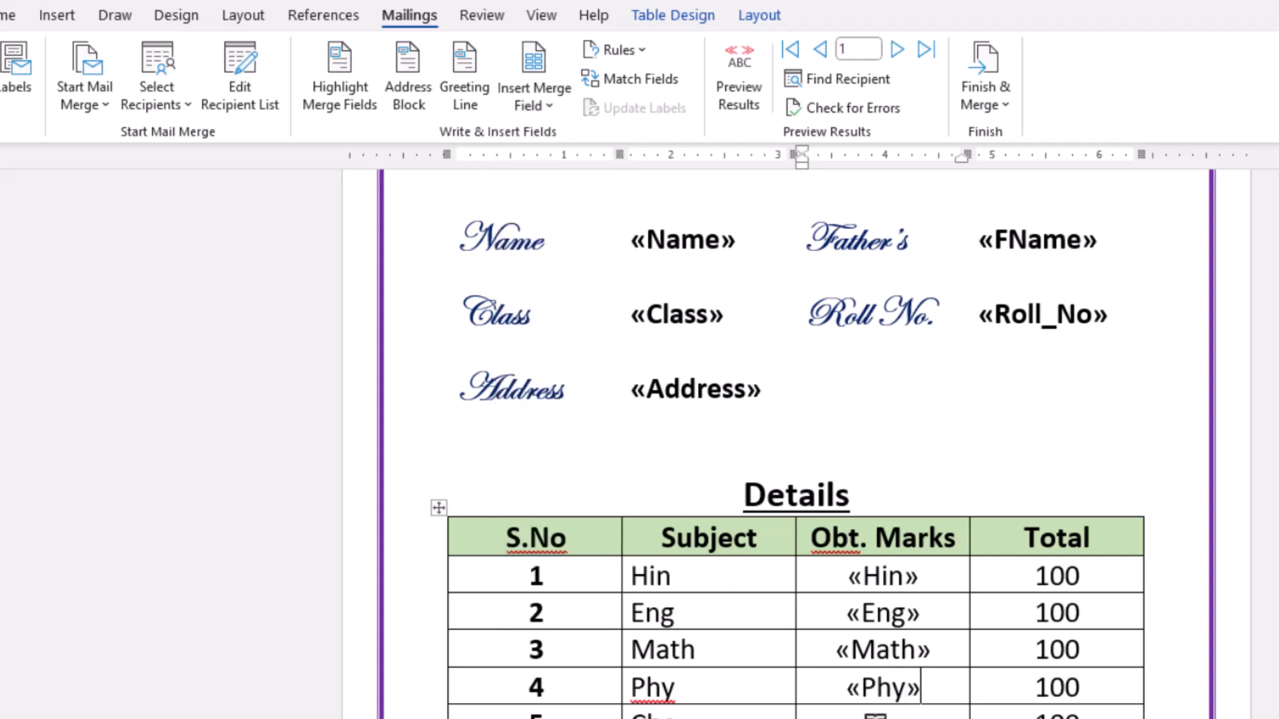
left_click(541, 106)
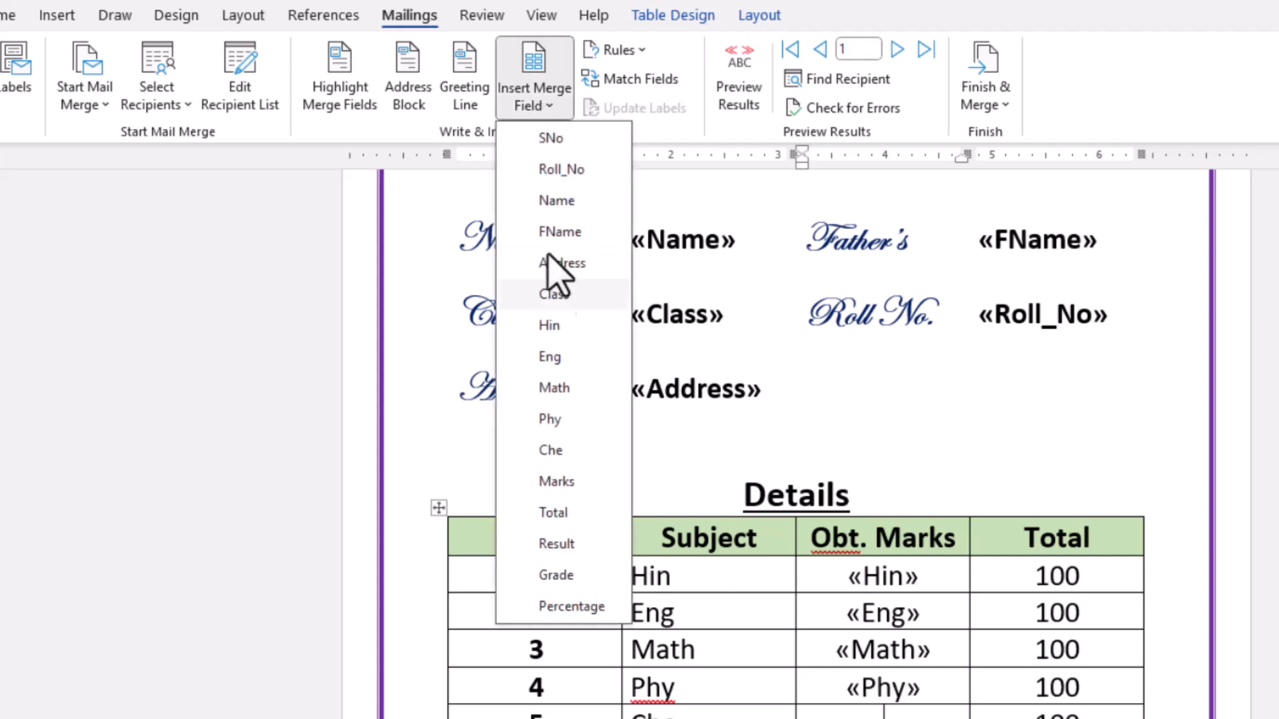
left_click(568, 450)
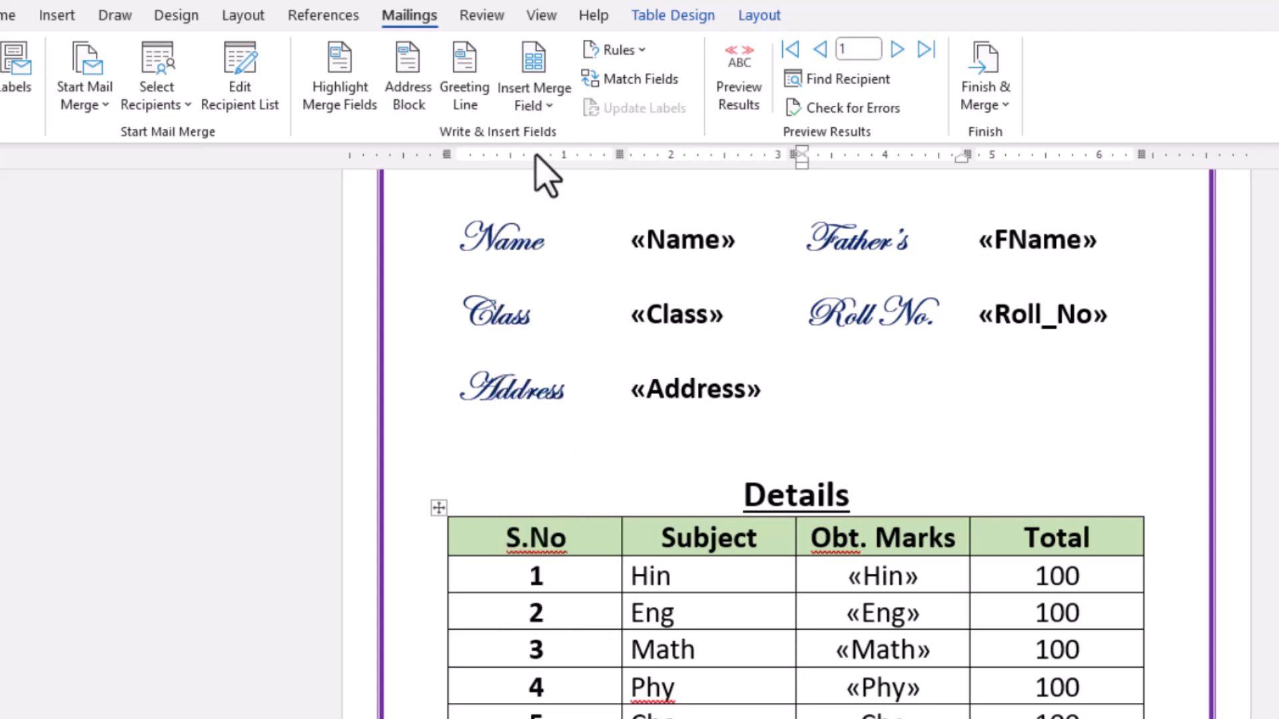
left_click(552, 107)
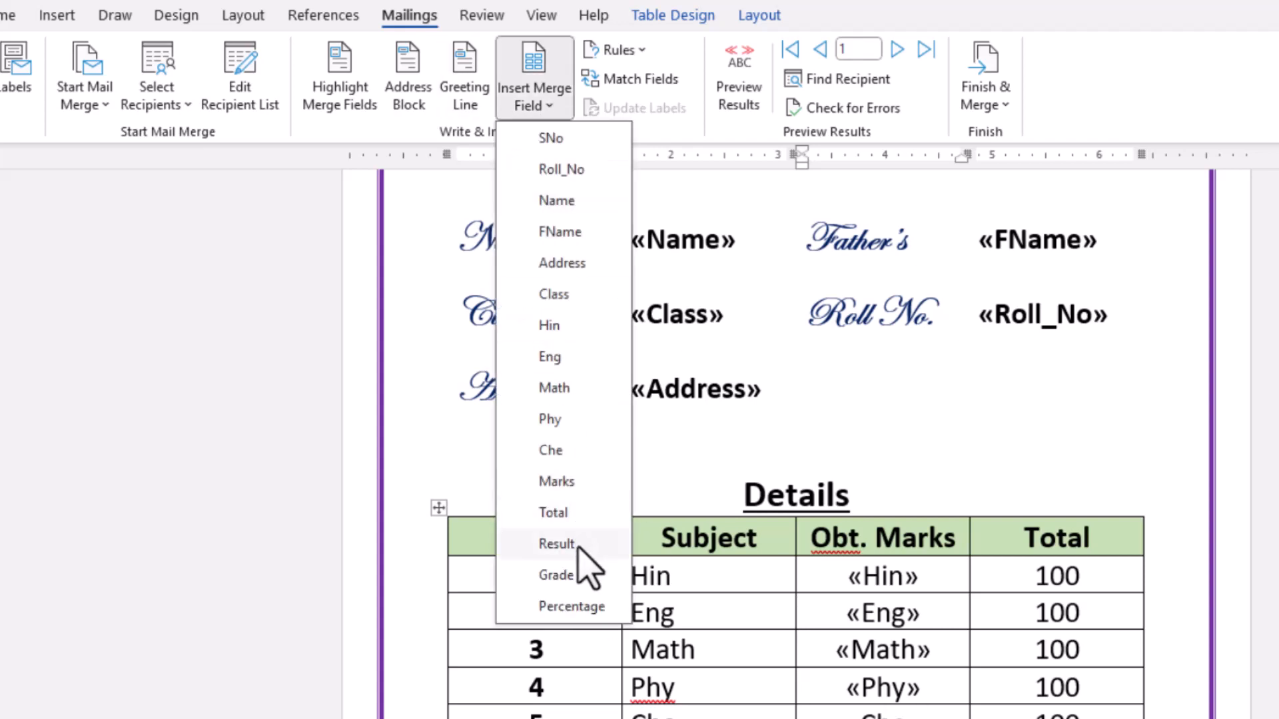
left_click(571, 482)
- Center the empty last cell of the Details table's Total row and insert the Total merge field in it
left_click(1057, 718)
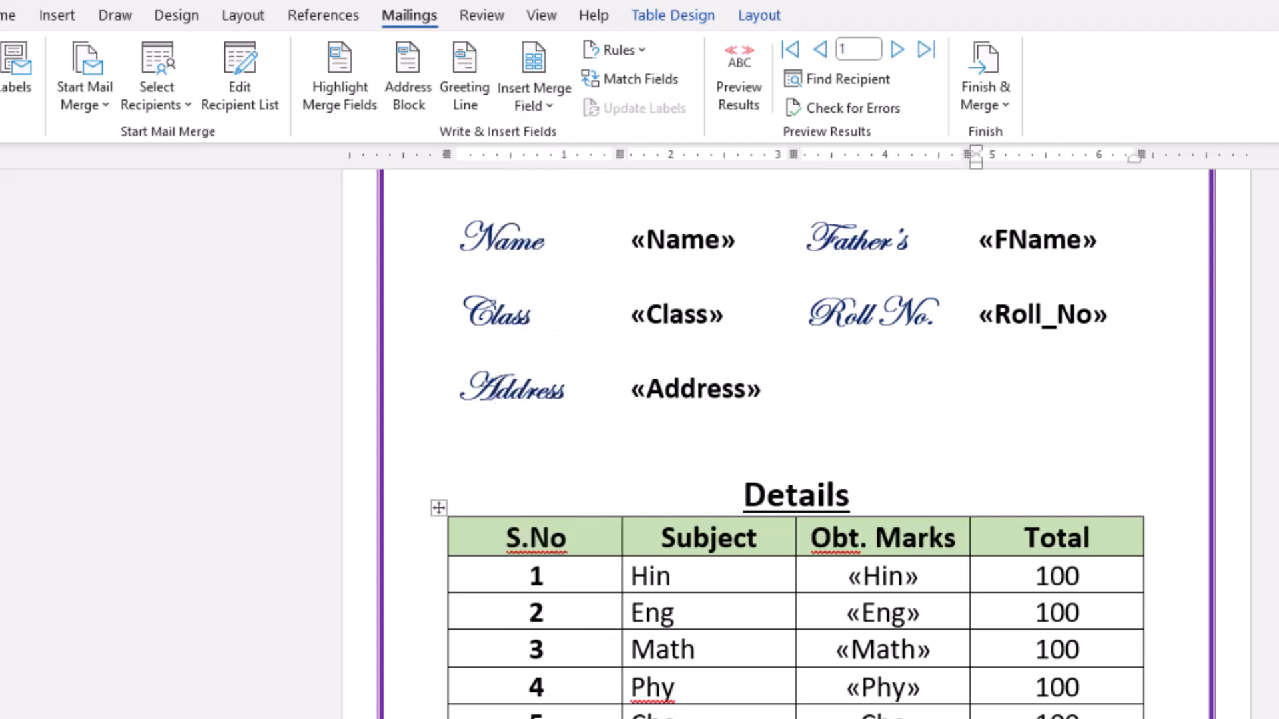
scroll(787, 445, "down", 3)
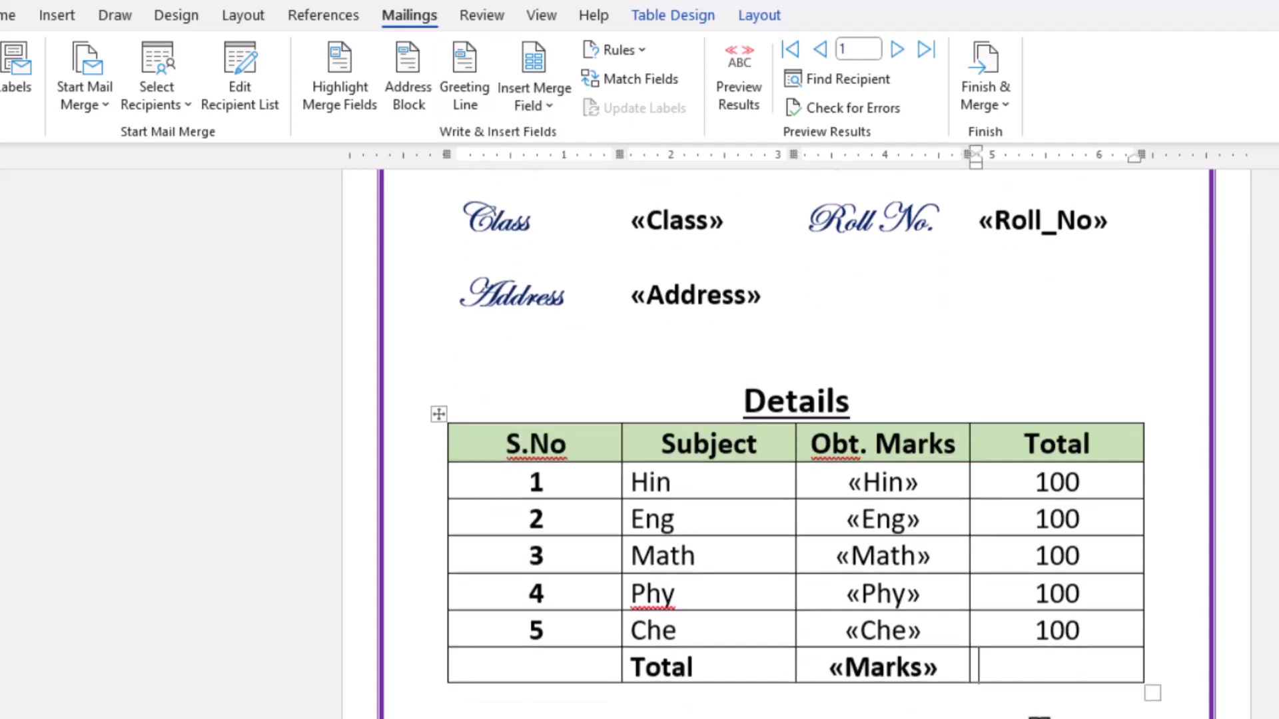
left_click(8, 15)
left_click(409, 94)
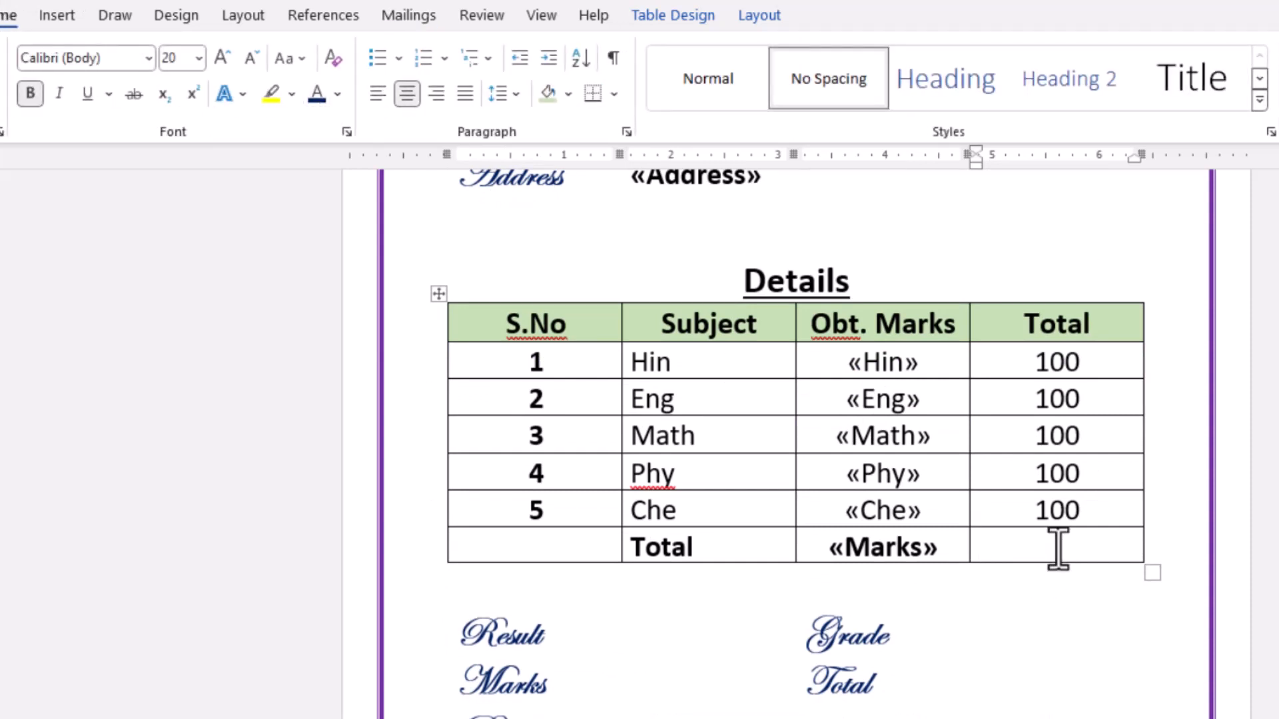
left_click(400, 16)
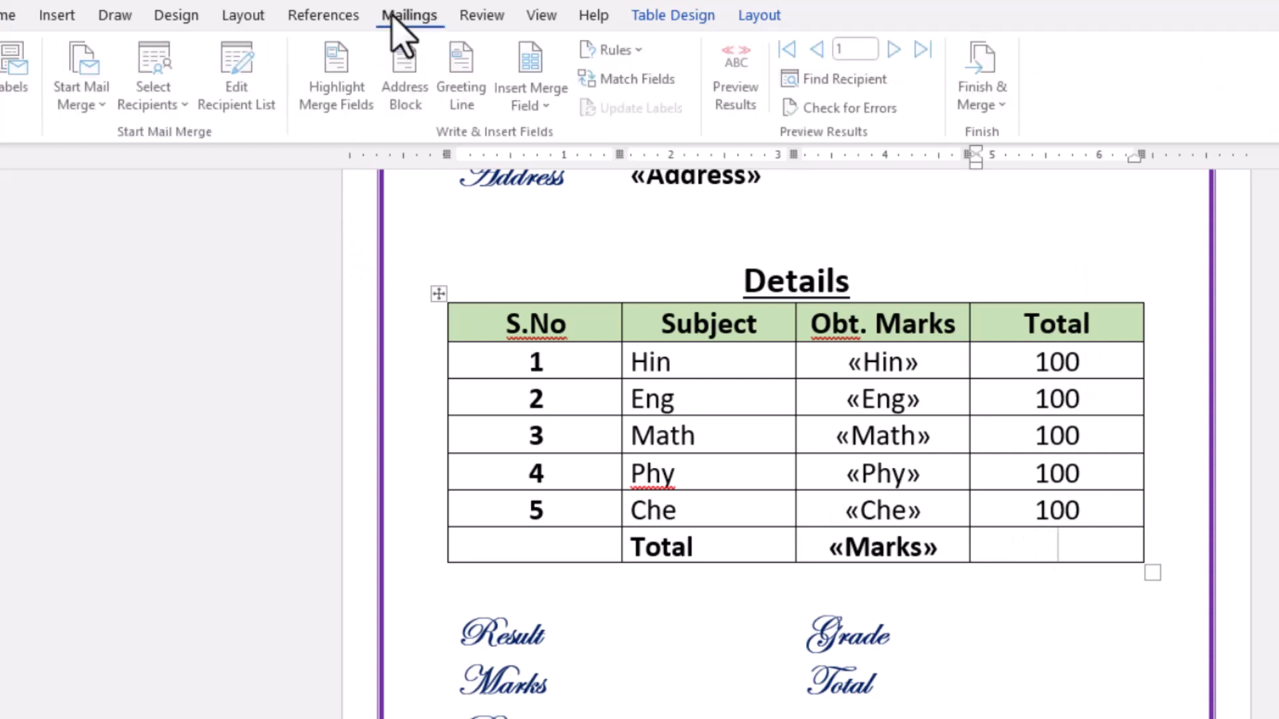
left_click(548, 107)
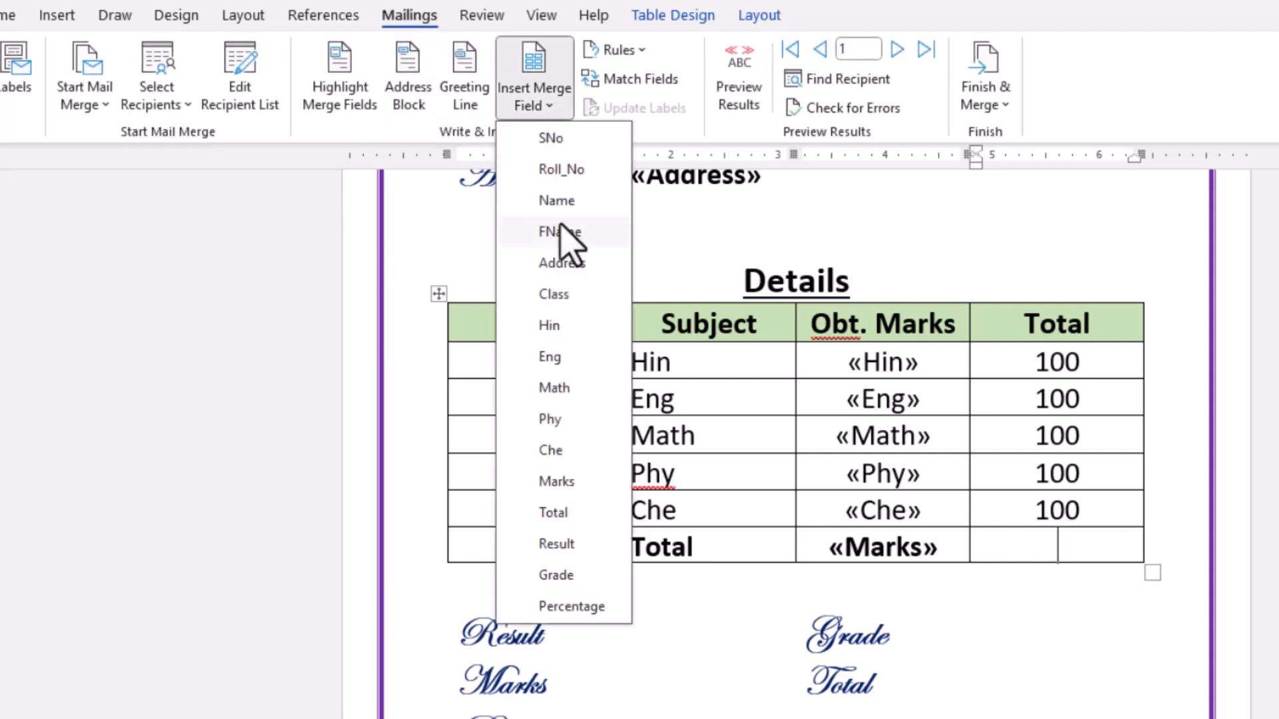
left_click(561, 513)
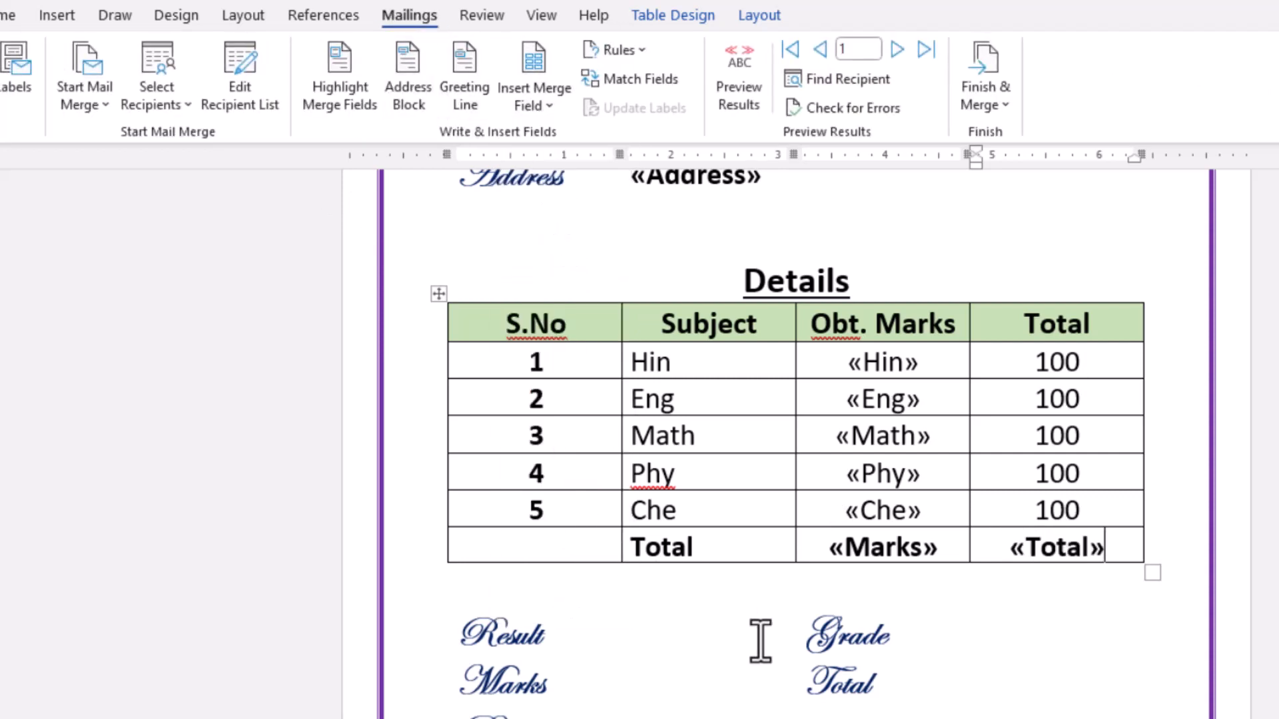
- Insert the Result, Marks and Percentage merge fields beside their matching labels below the Details table
left_click(701, 640)
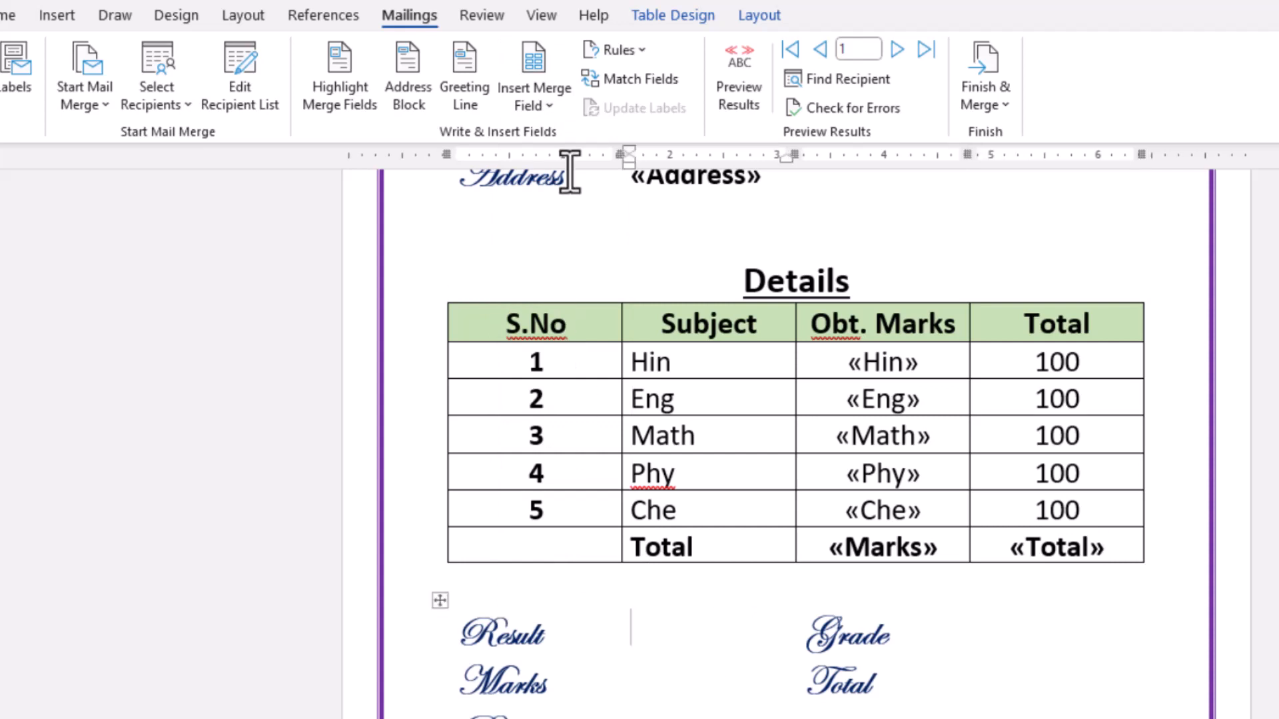
left_click(548, 112)
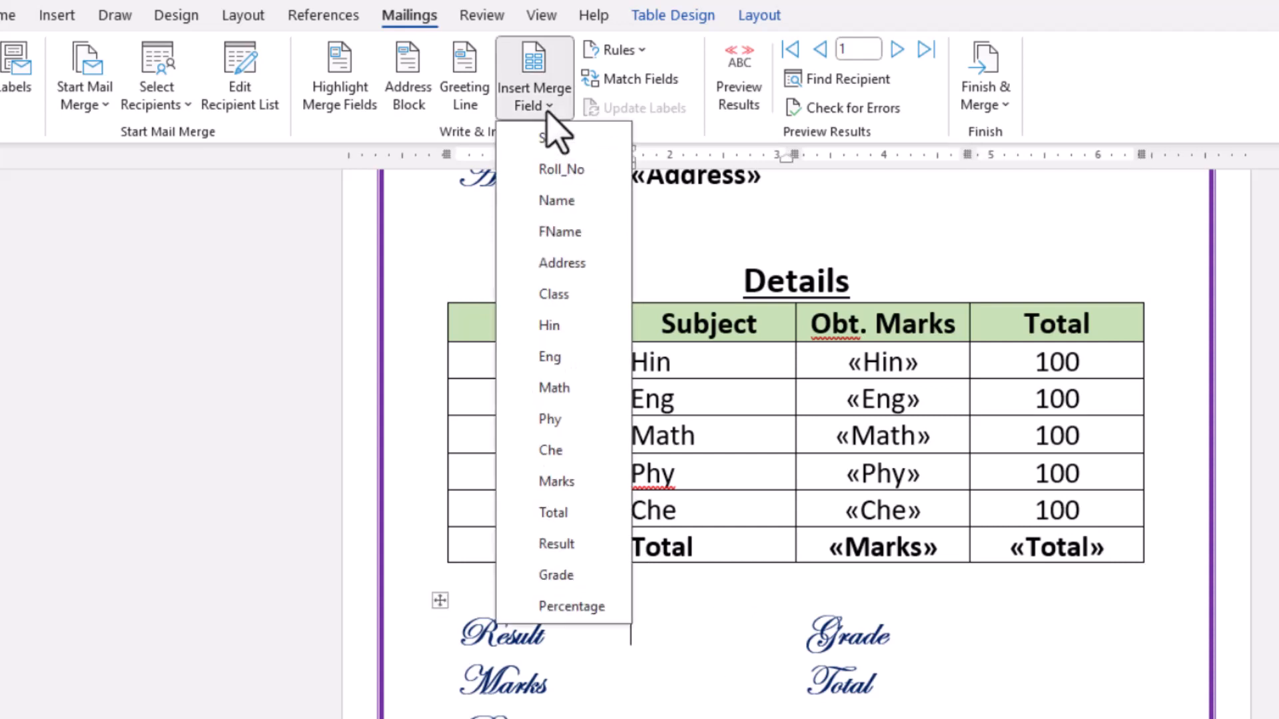
left_click(565, 542)
left_click(663, 682)
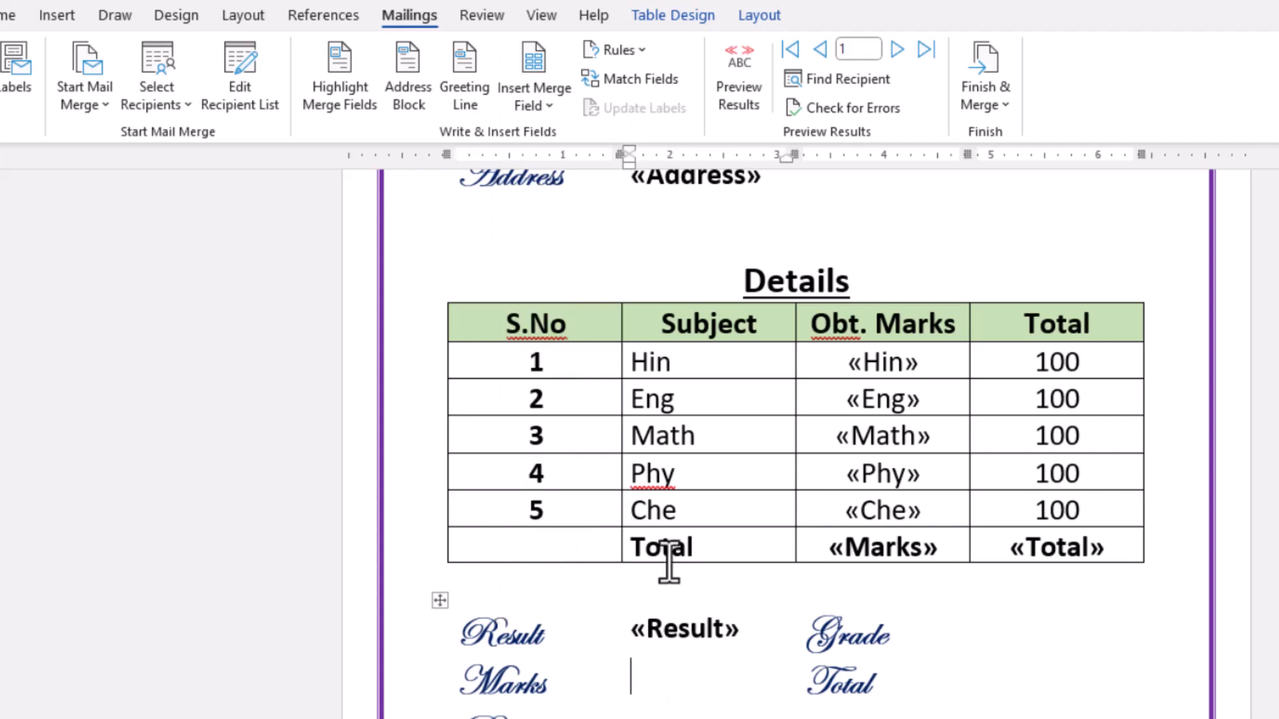
left_click(554, 112)
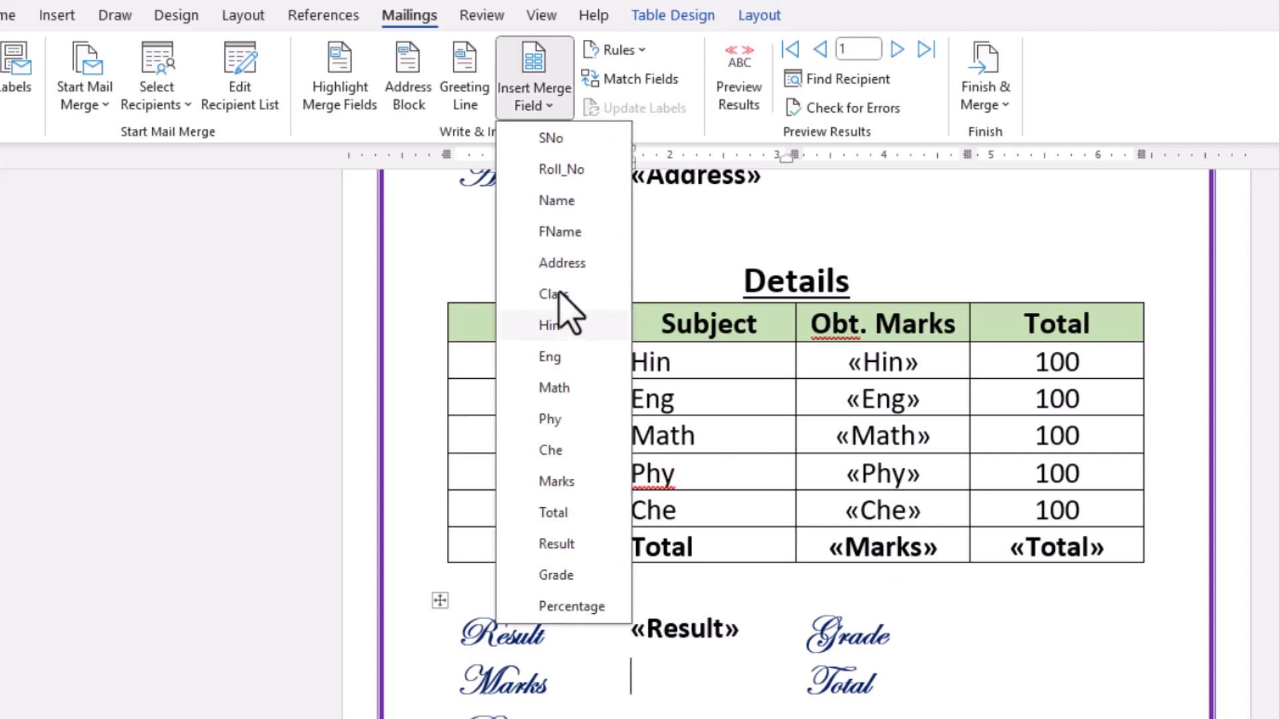
left_click(562, 483)
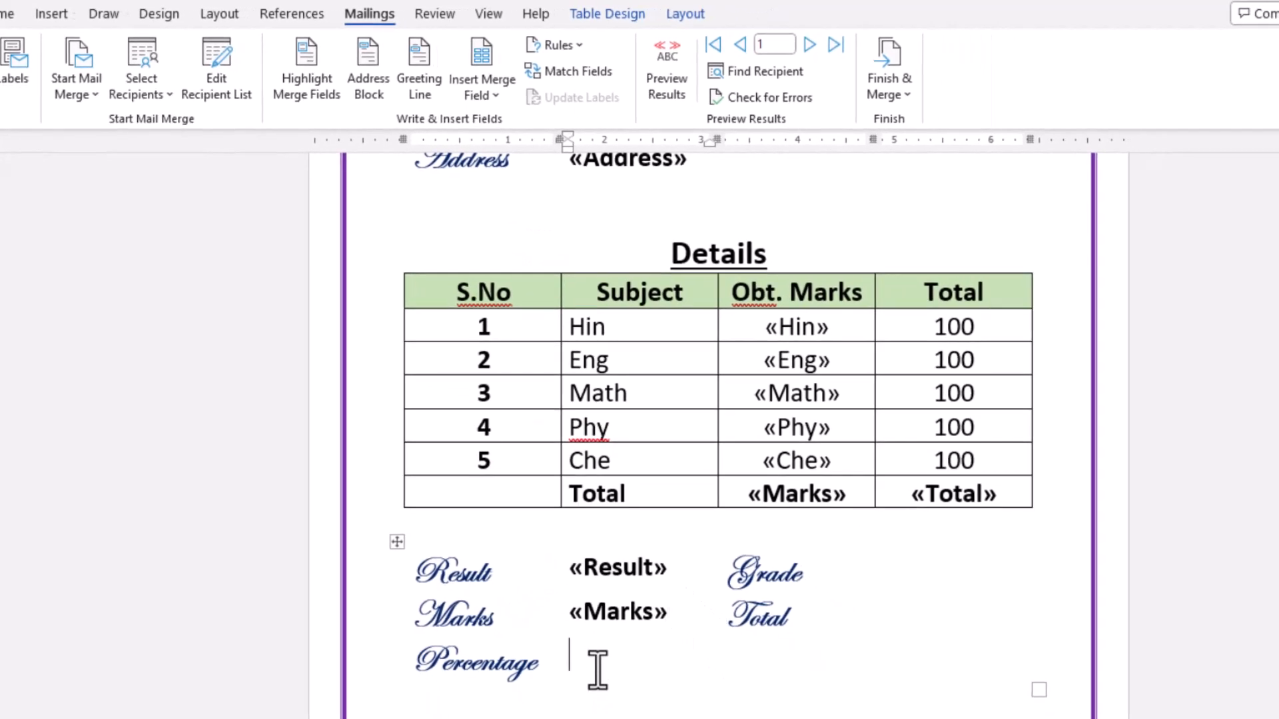
left_click(490, 99)
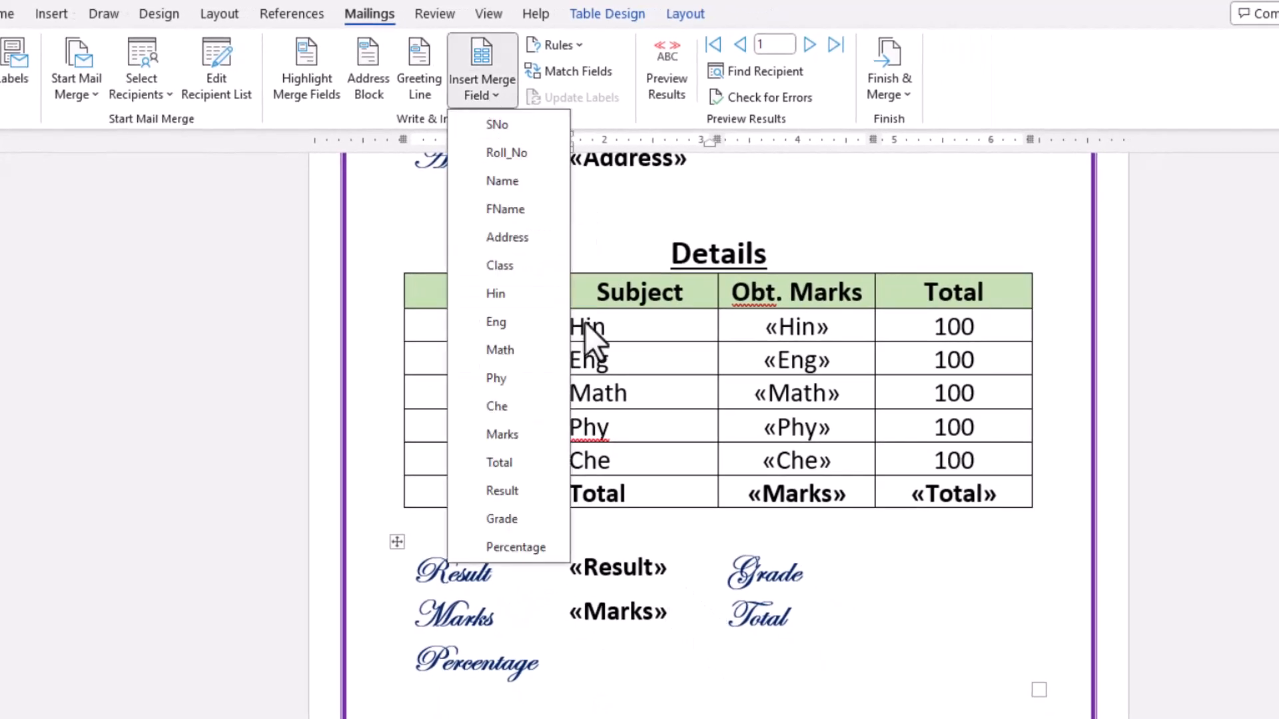
left_click(531, 542)
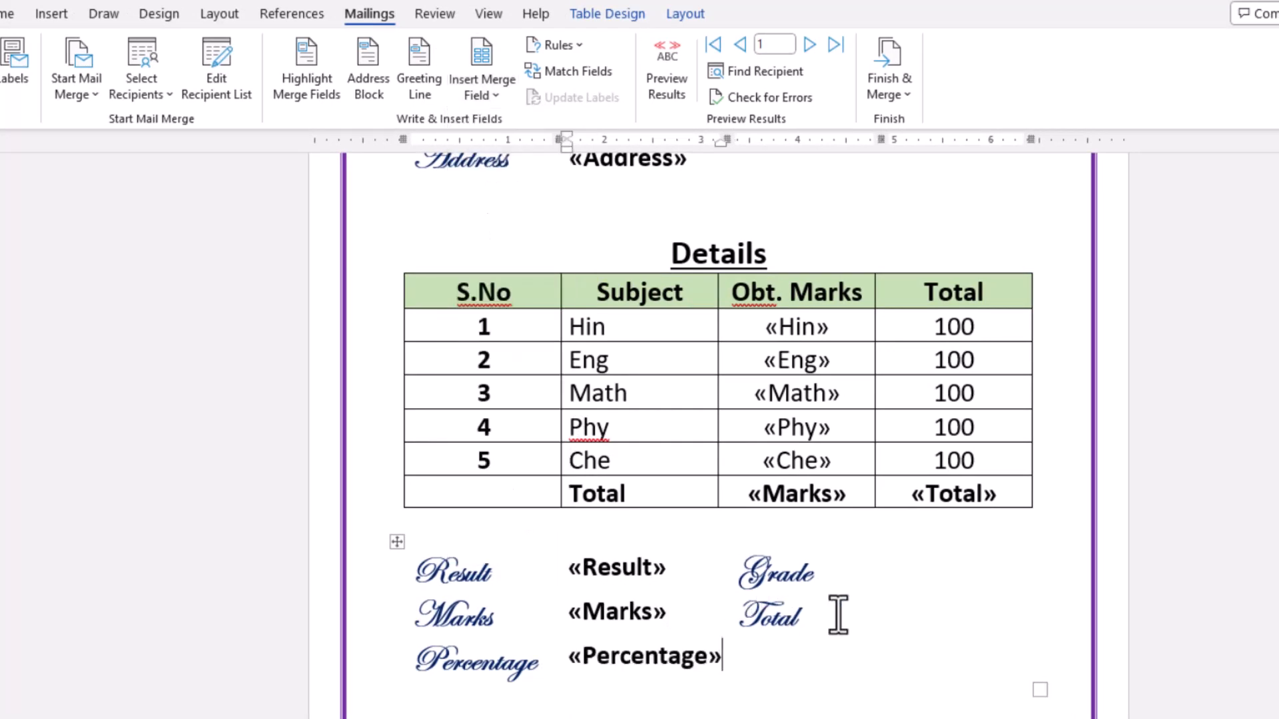
- Insert the Grade and Total merge fields beside the Grade and Total labels below the Details table
left_click(893, 575)
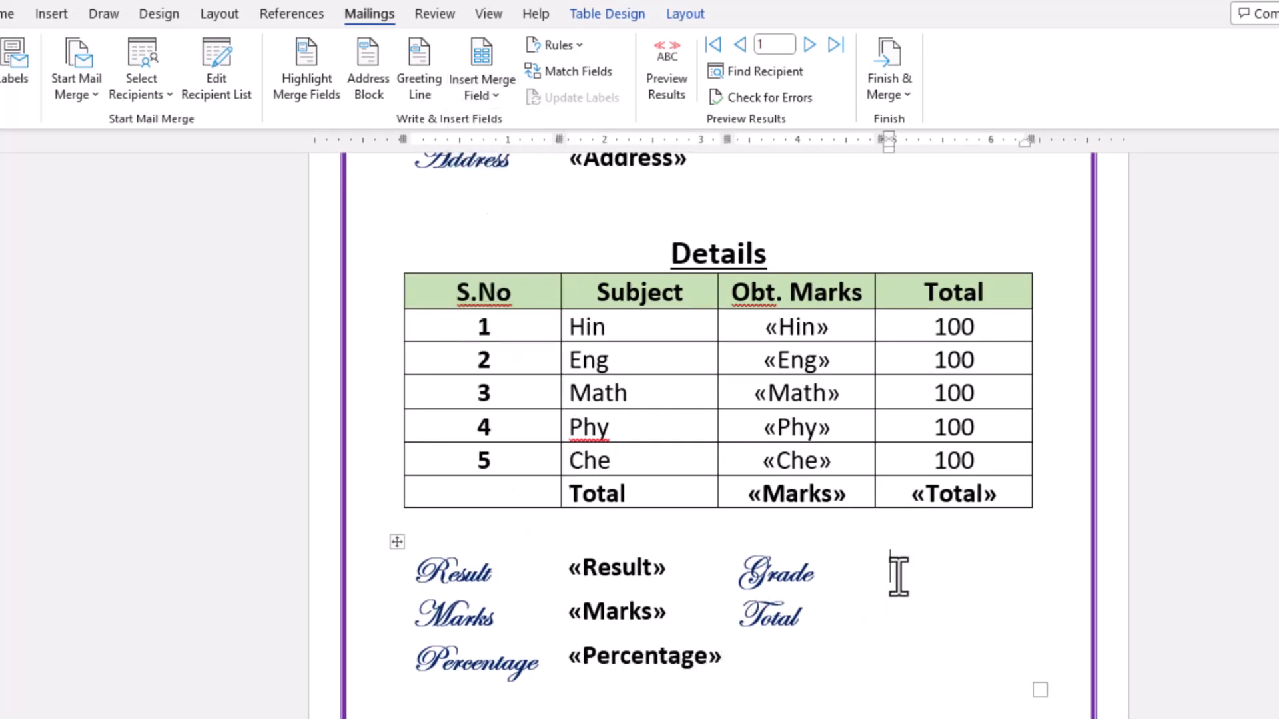
left_click(474, 100)
left_click(511, 518)
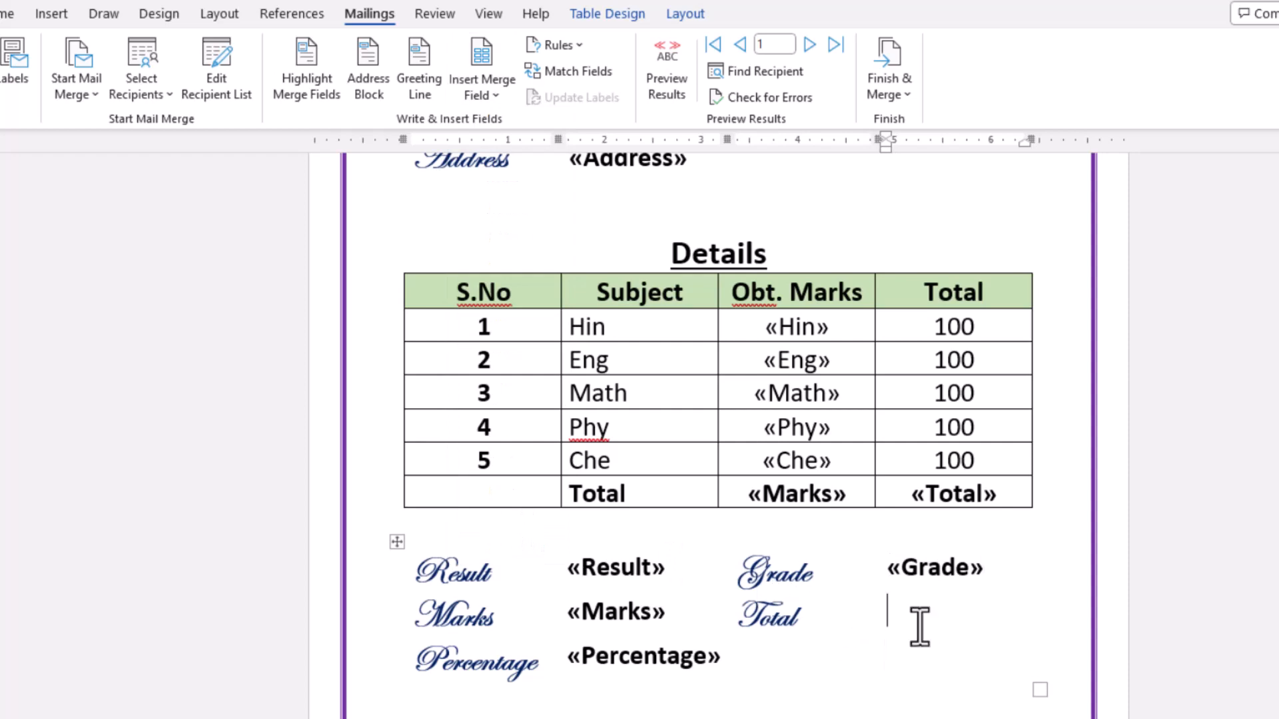
left_click(501, 95)
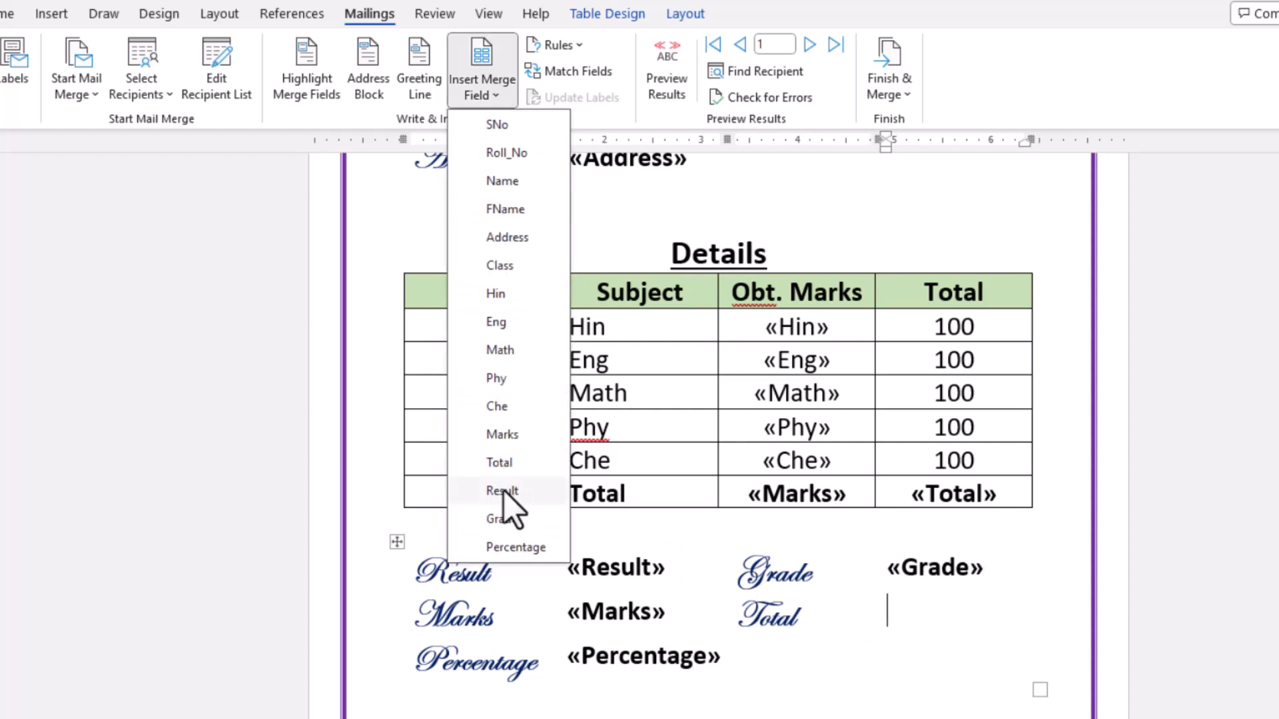
left_click(505, 466)
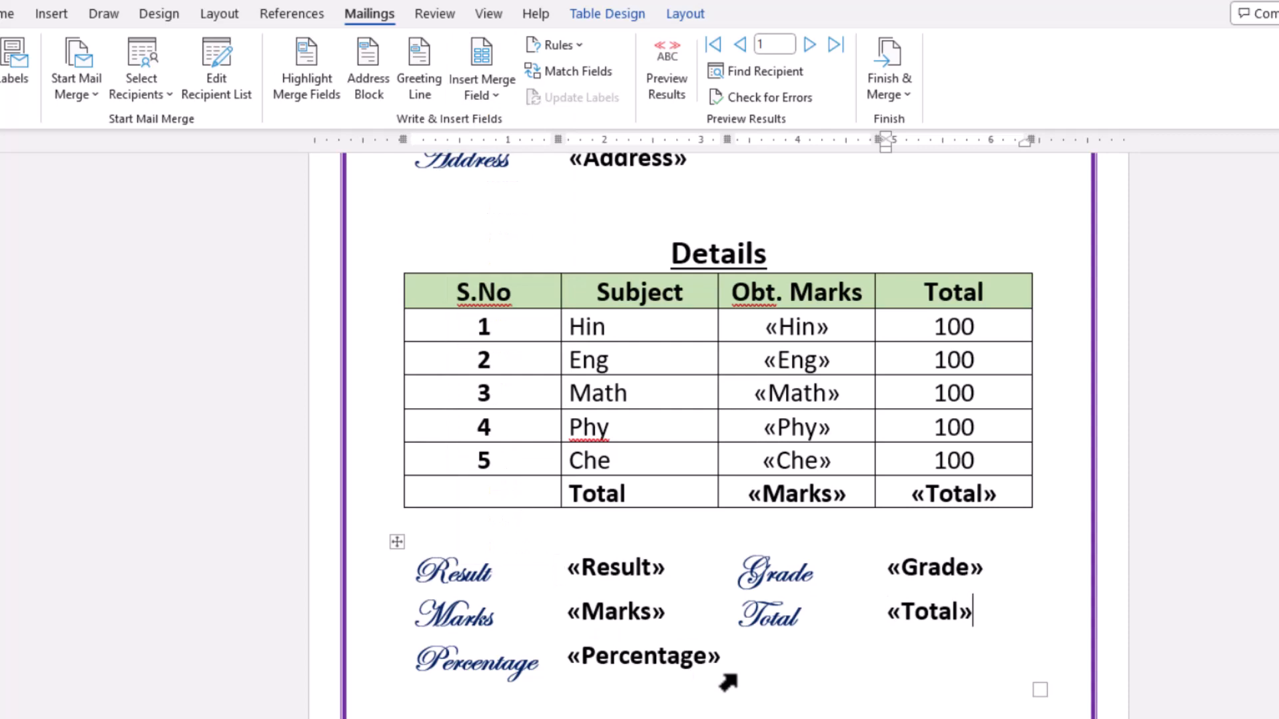
- Review the placed merge fields, preview the merge results and check the first student's whole report card
scroll(728, 683, "up", 6)
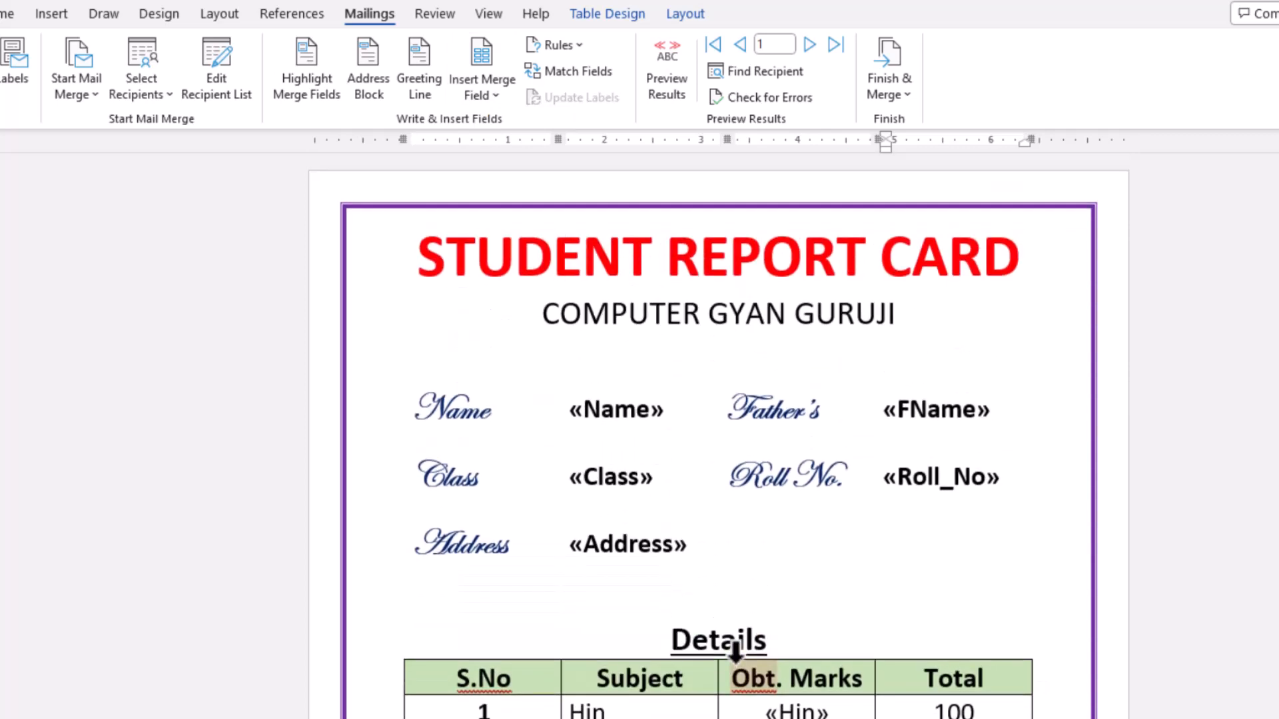
scroll(736, 649, "down", 2)
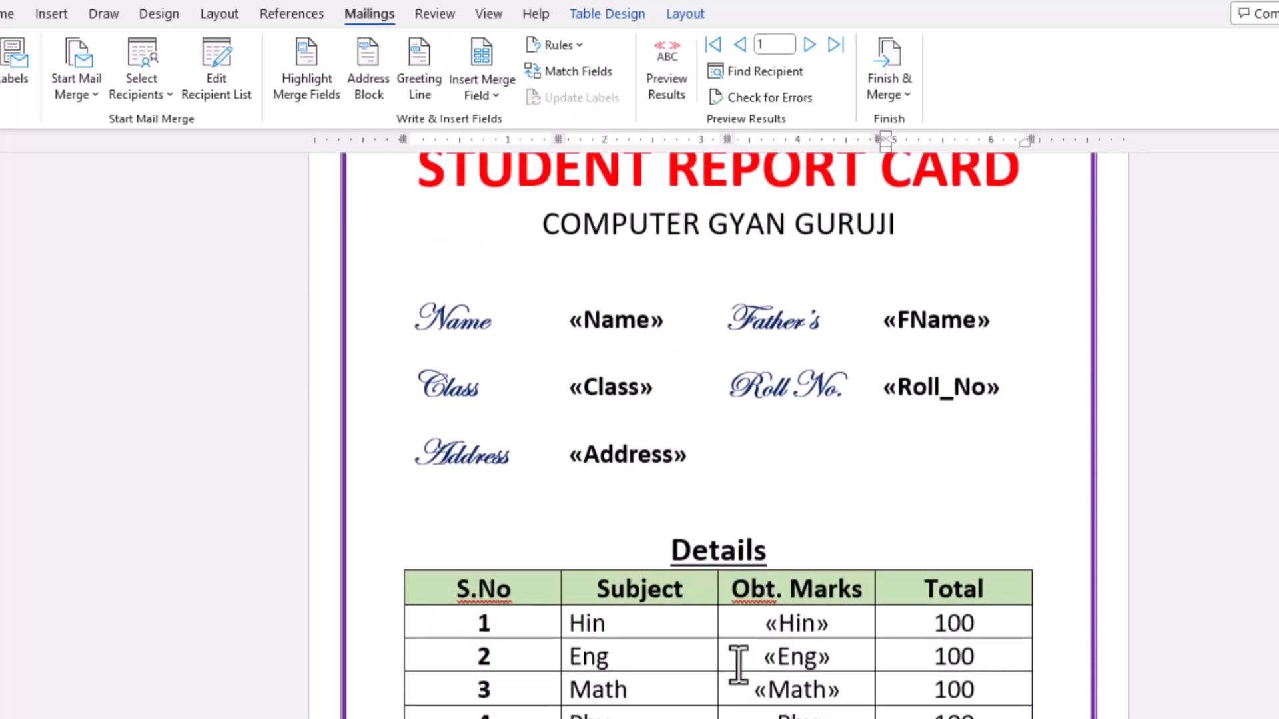
scroll(668, 625, "down", 7)
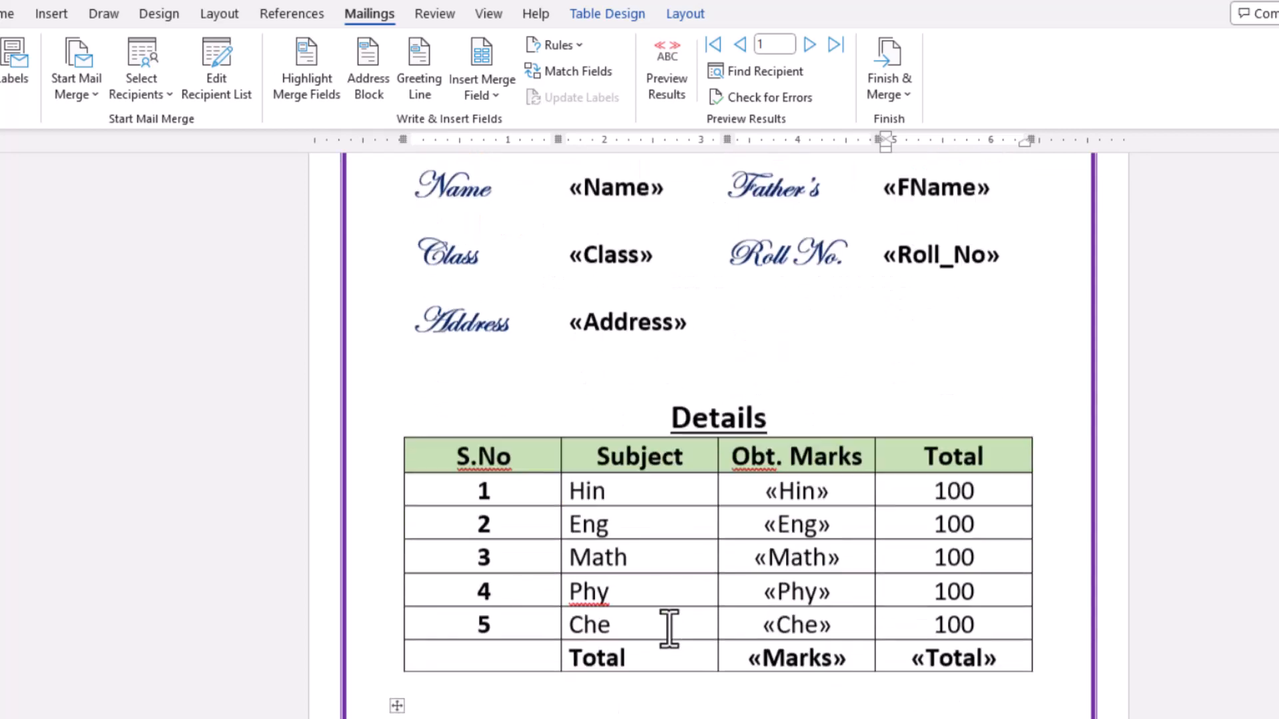
scroll(669, 629, "up", 7)
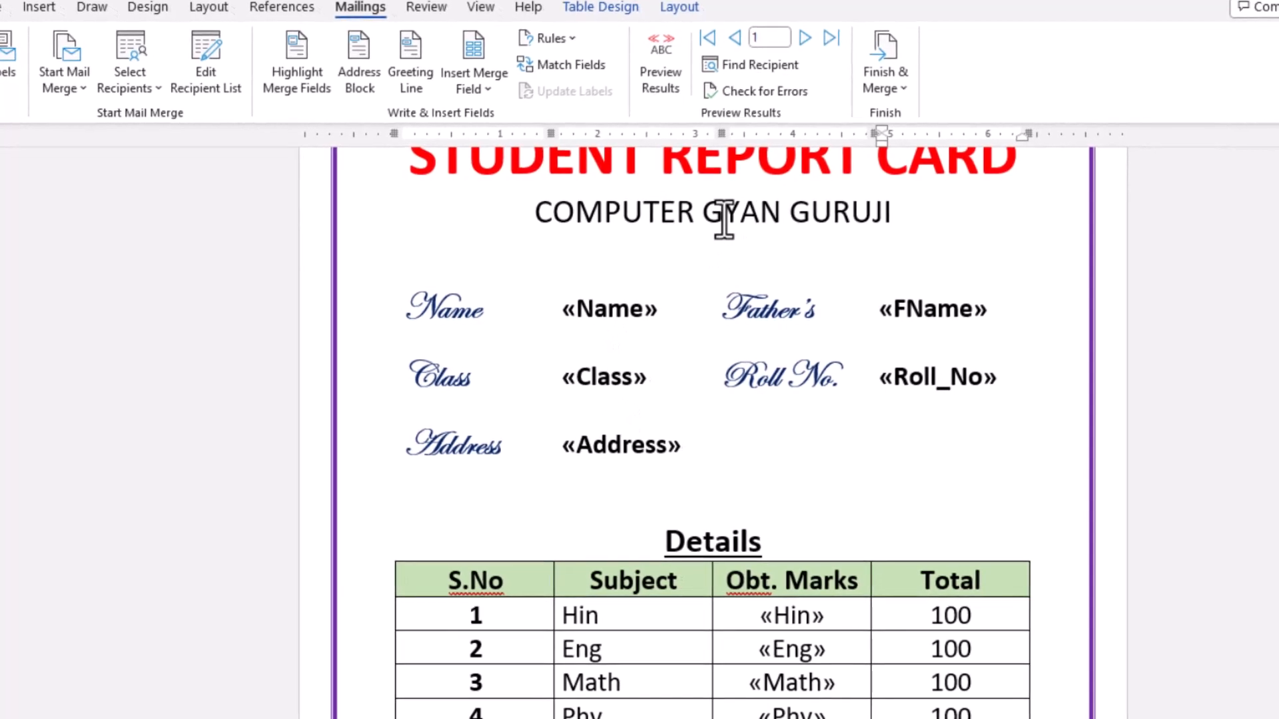
left_click(666, 82)
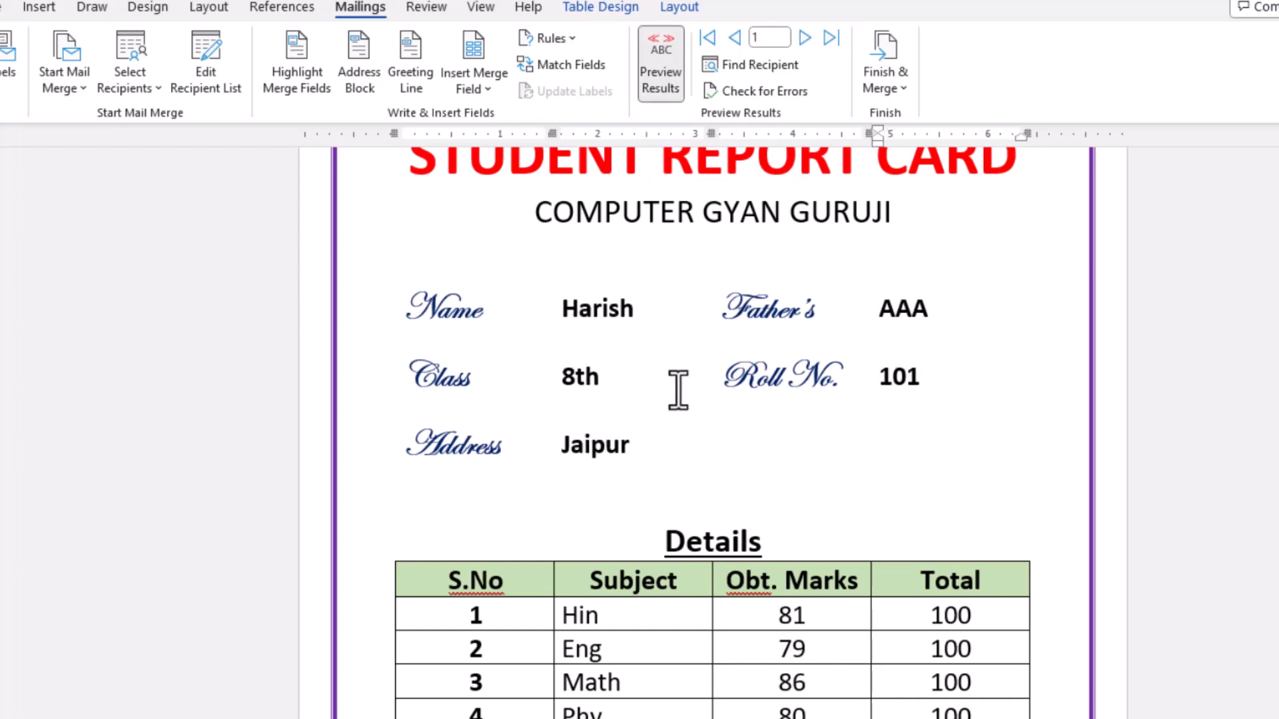
scroll(678, 389, "down", 5)
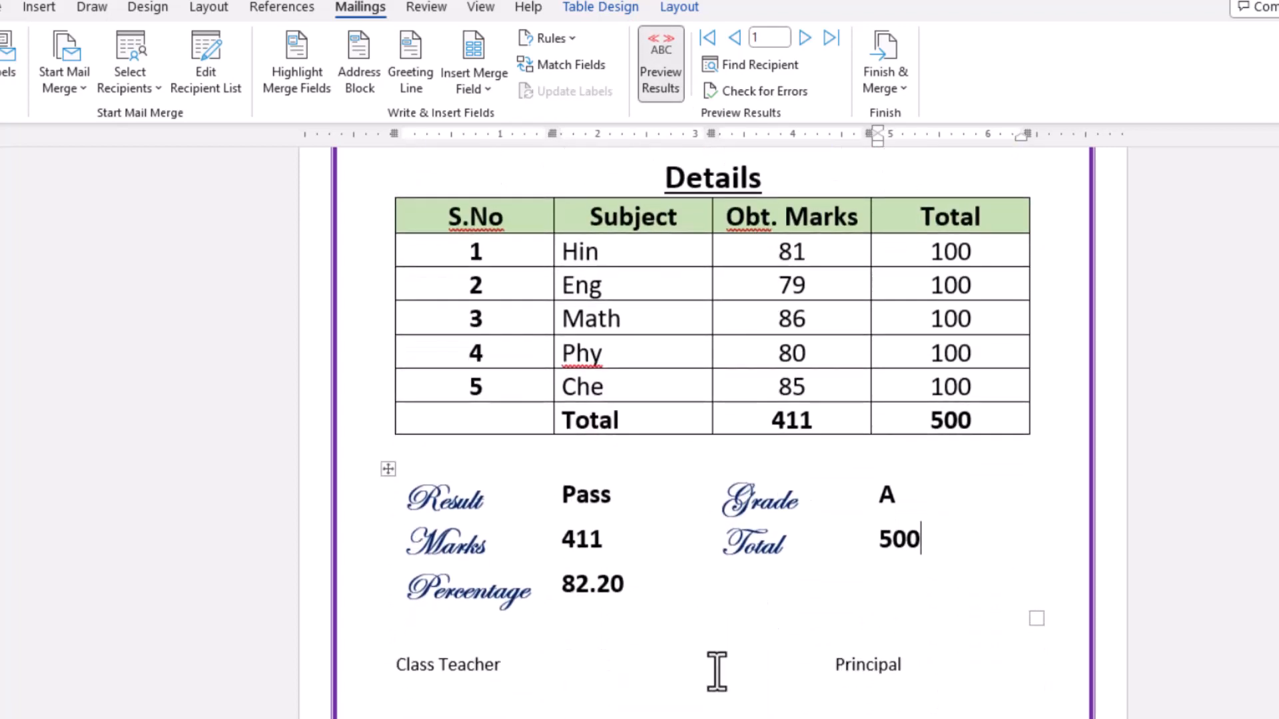
scroll(717, 670, "up", 2)
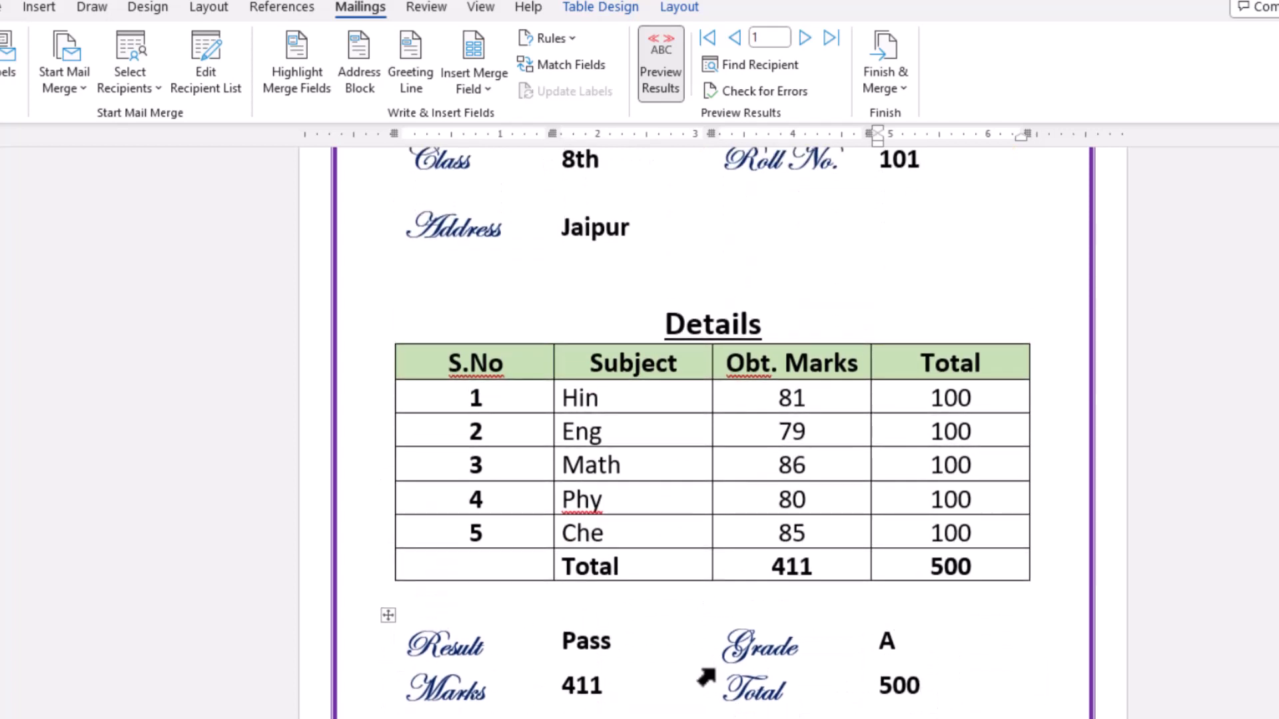
scroll(705, 593, "up", 3)
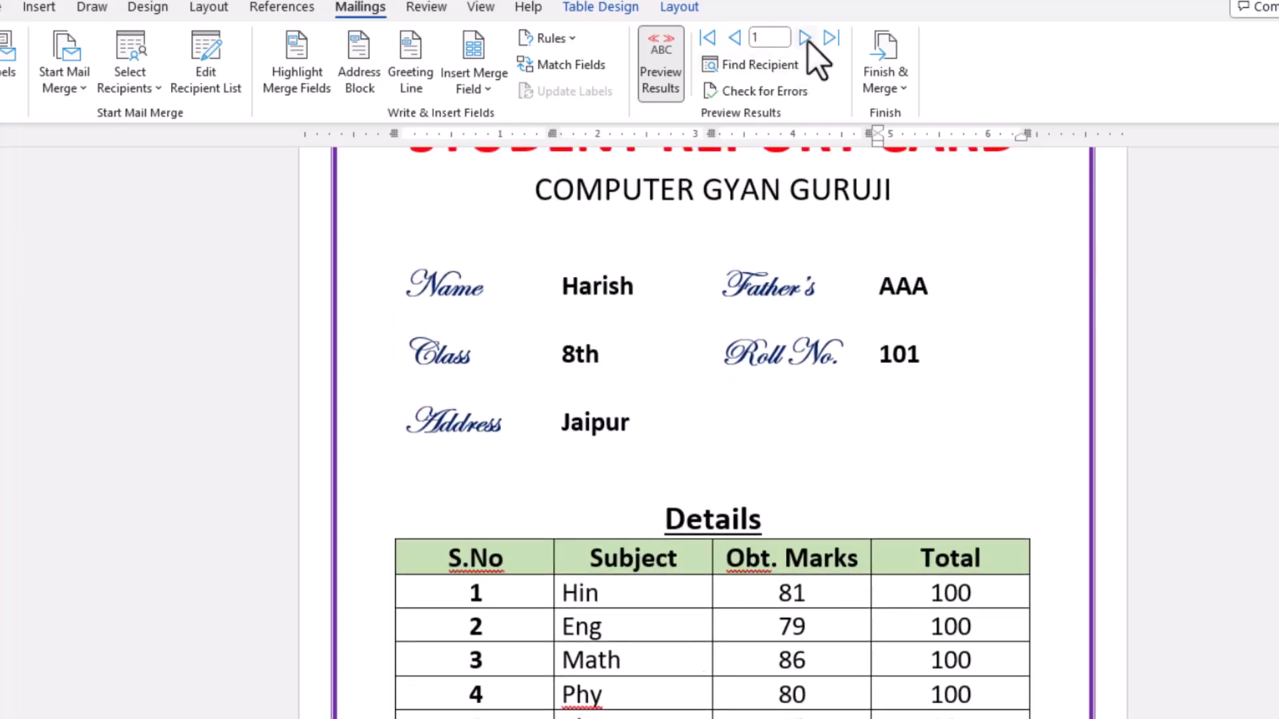
- Browse the previewed report cards forward to record 4 and back to record 1
left_click(807, 40)
left_click(808, 40)
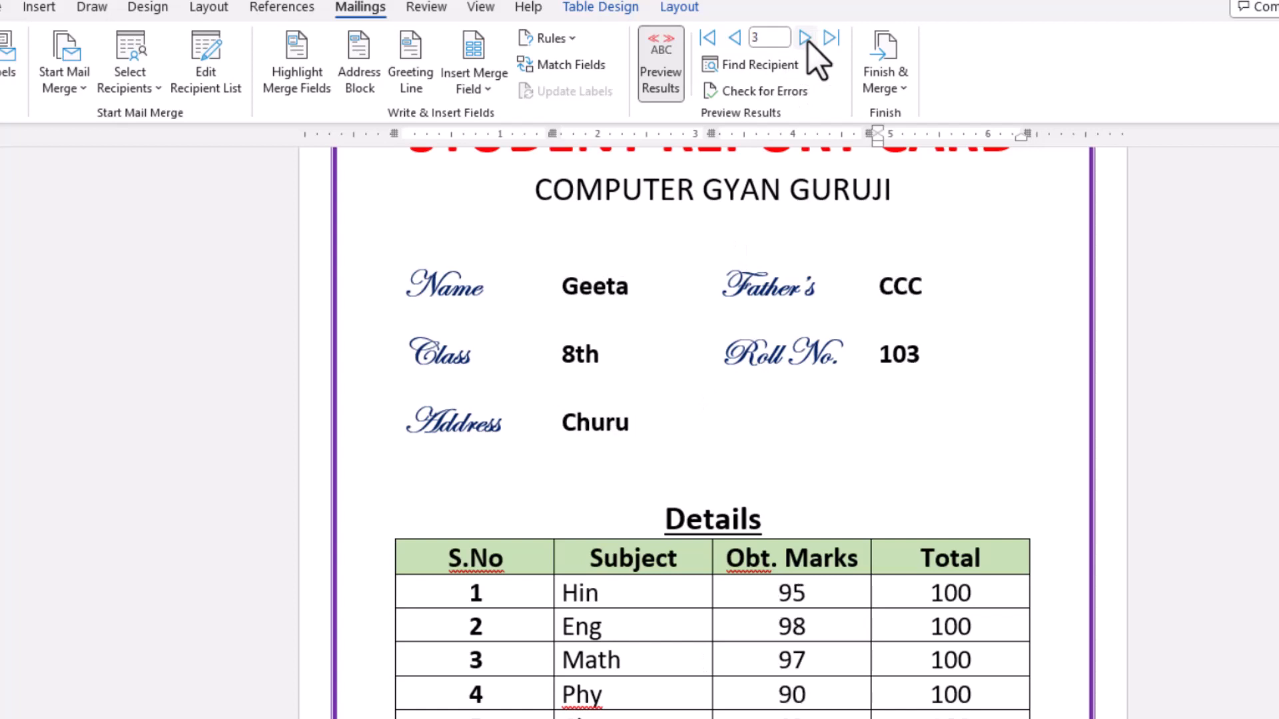
left_click(808, 40)
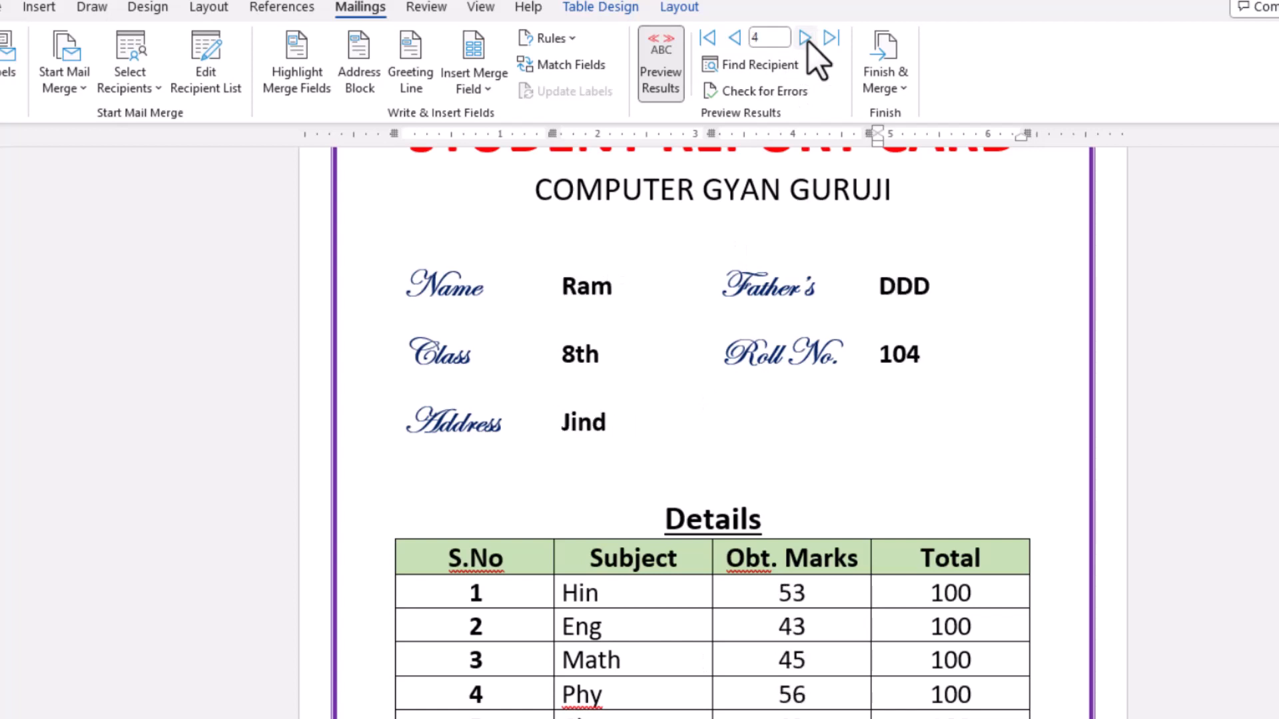
left_click(735, 38)
left_click(742, 39)
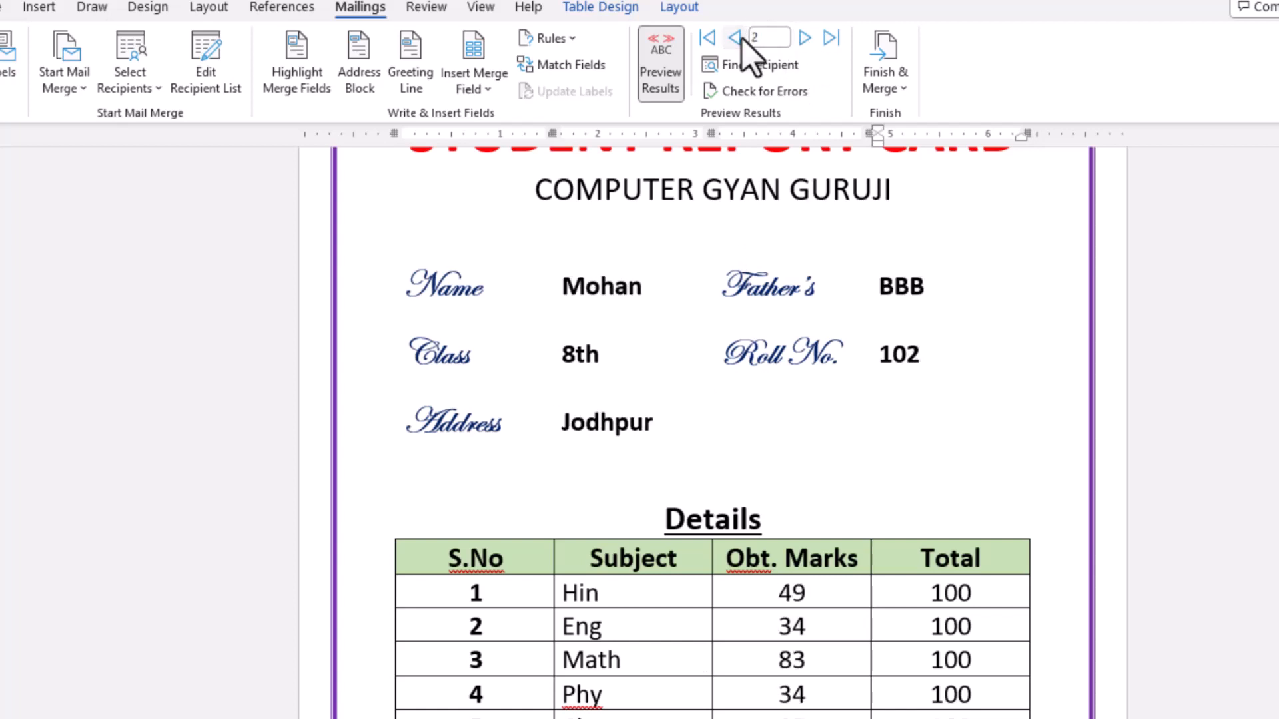
left_click(742, 39)
- Finish the merge by generating individual editable report cards for all records in a new document
scroll(773, 474, "up", 3)
scroll(772, 474, "down", 6)
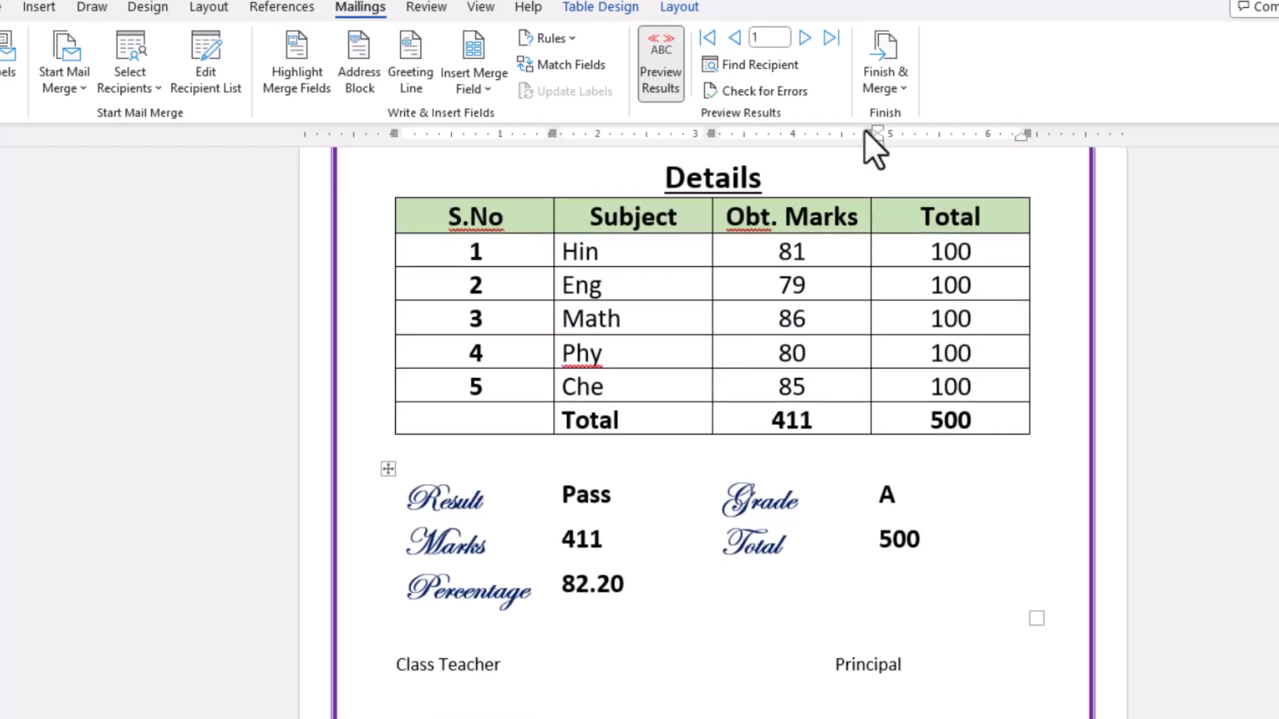
left_click(902, 89)
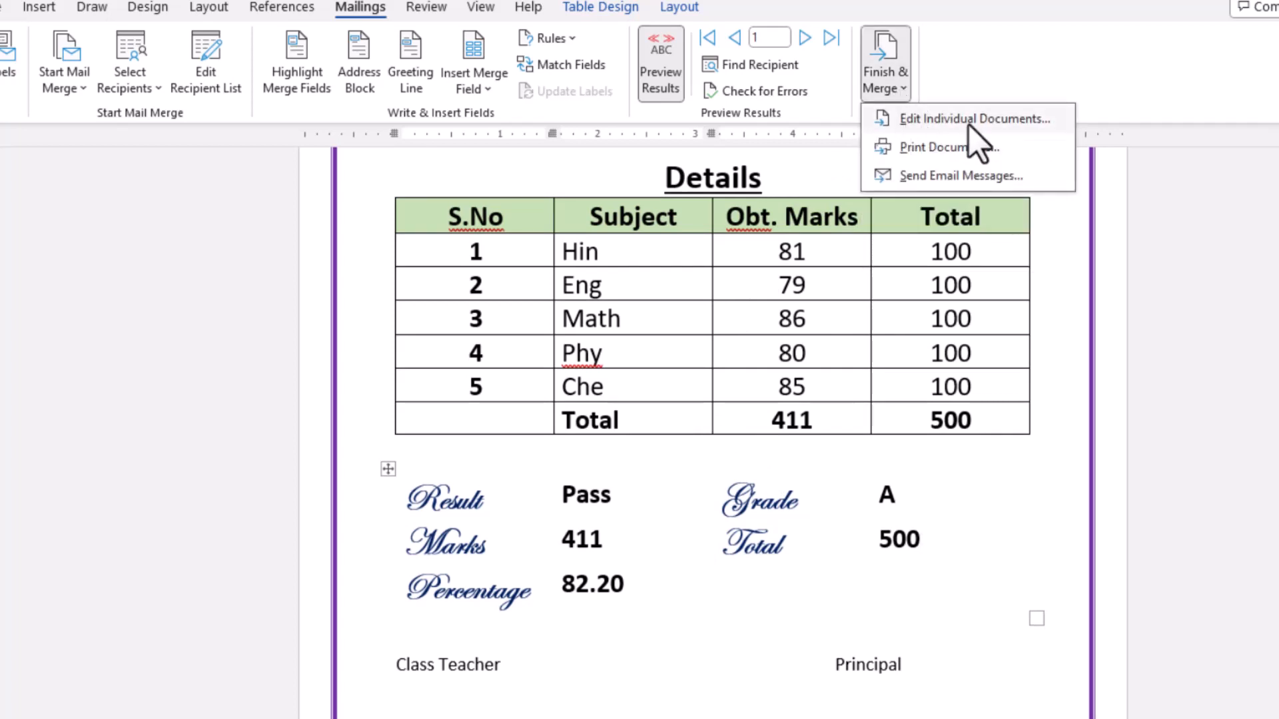
left_click(920, 121)
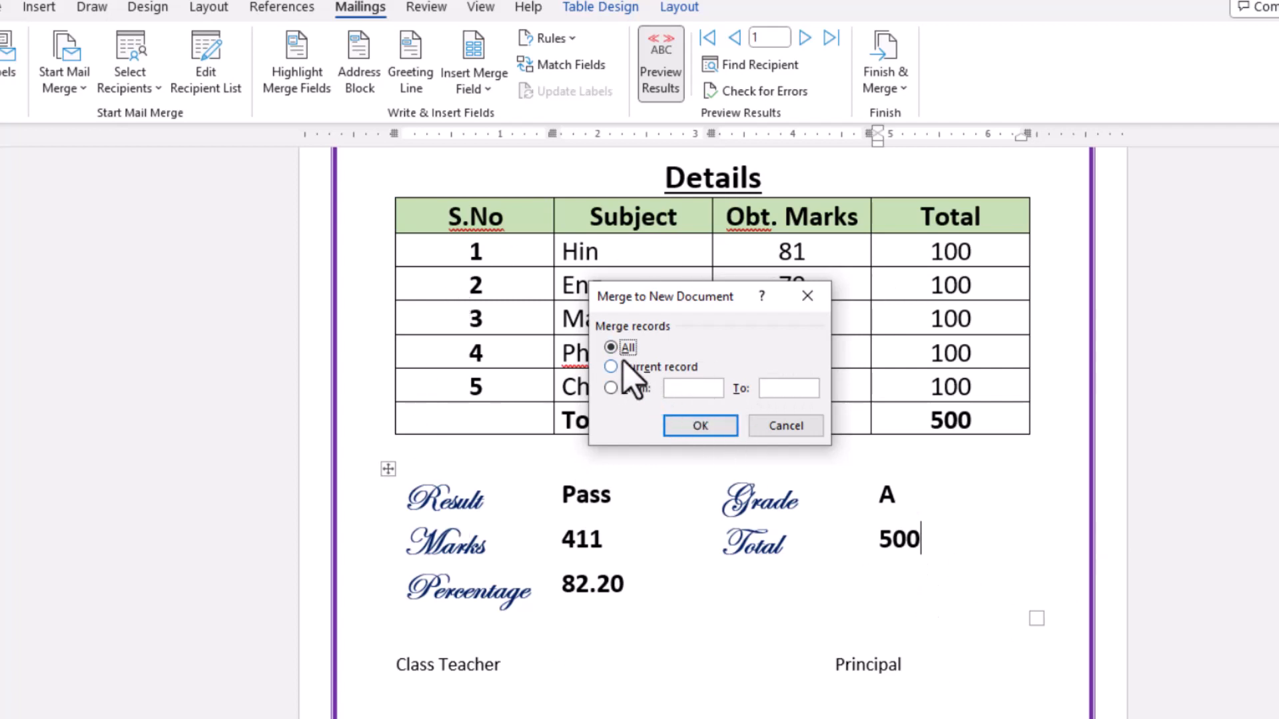
left_click(686, 426)
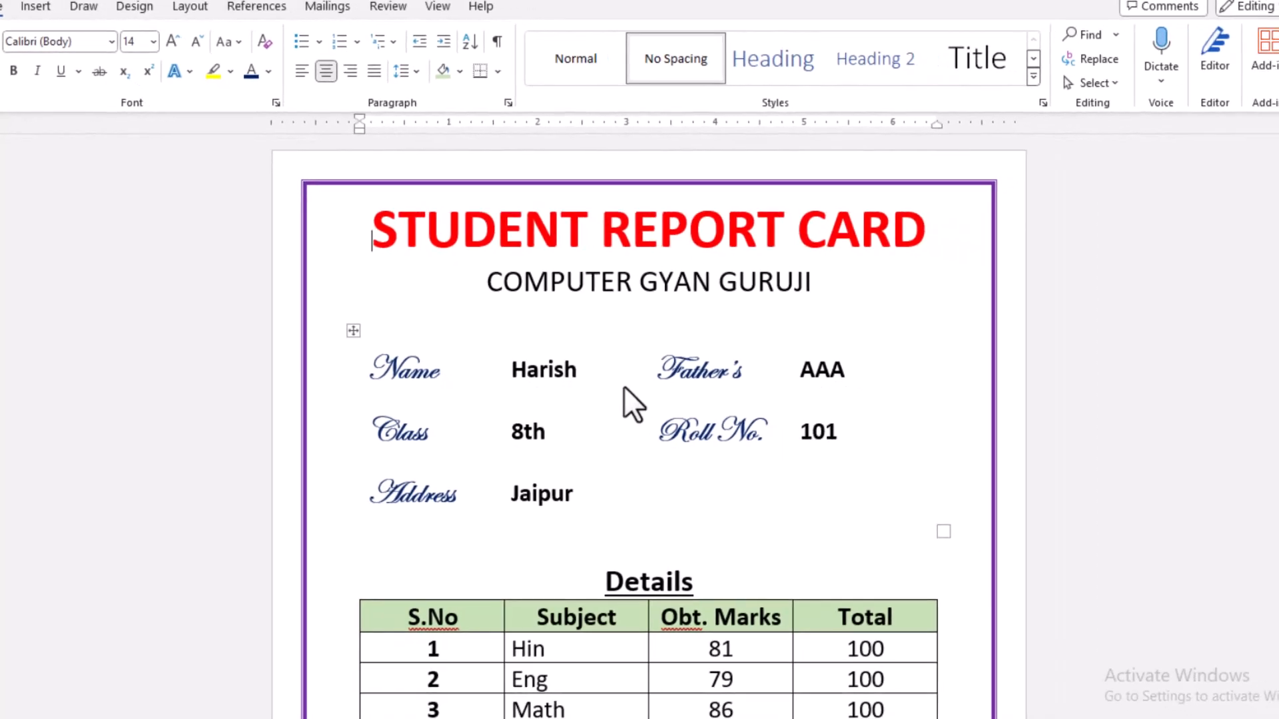
- Look through the merged document's report cards from the first student to the third and check the total page count
scroll(623, 385, "down", 6)
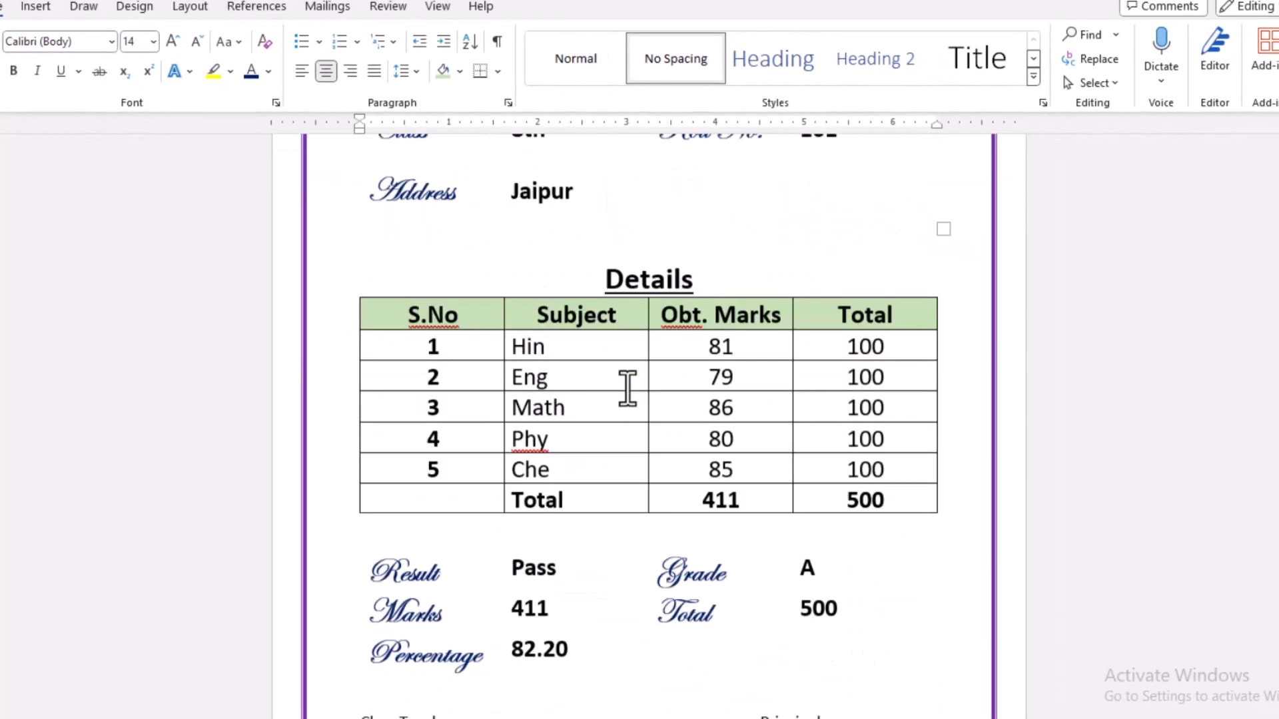
scroll(627, 388, "down", 8)
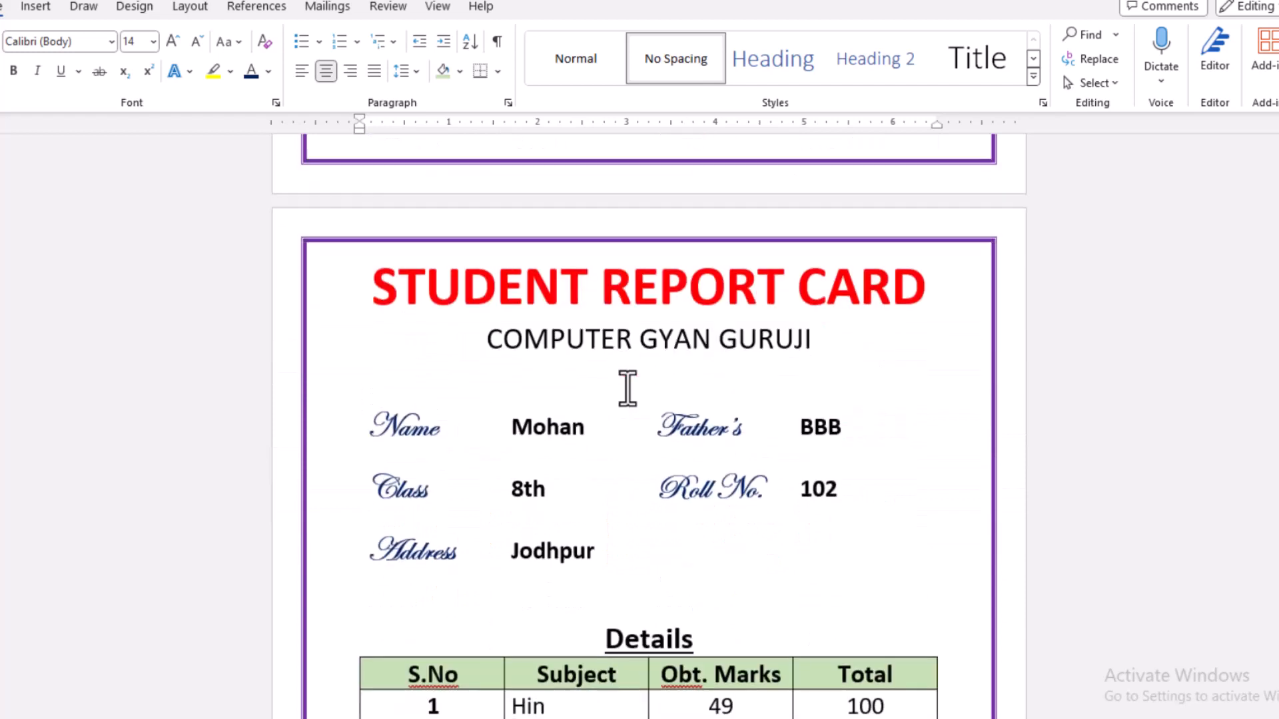
scroll(626, 387, "down", 2)
scroll(627, 388, "down", 2)
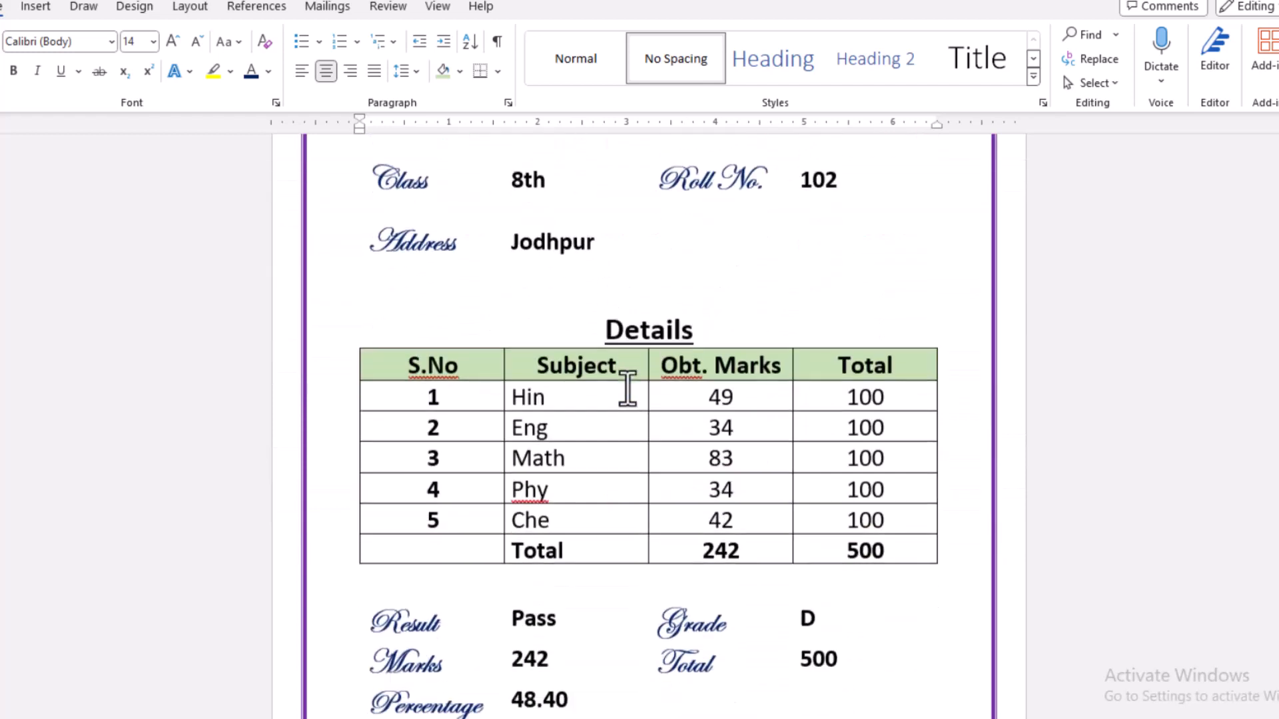
scroll(627, 388, "up", 12)
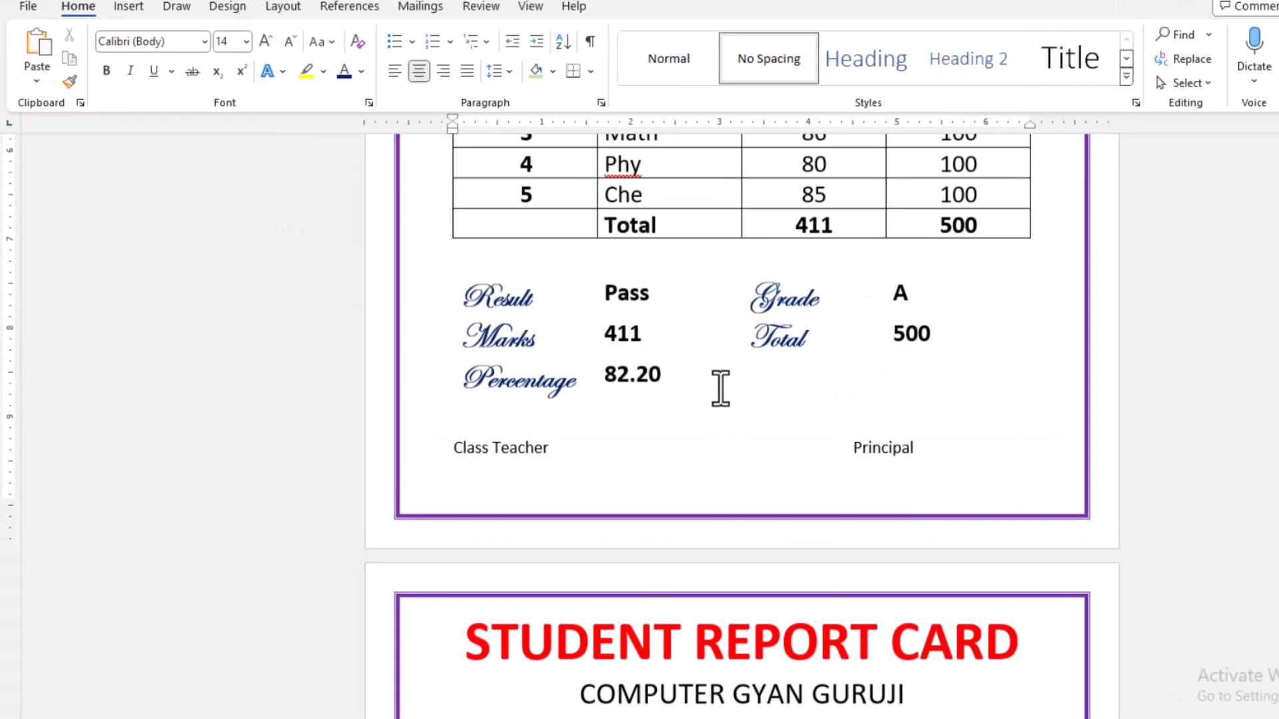
scroll(720, 388, "up", 10)
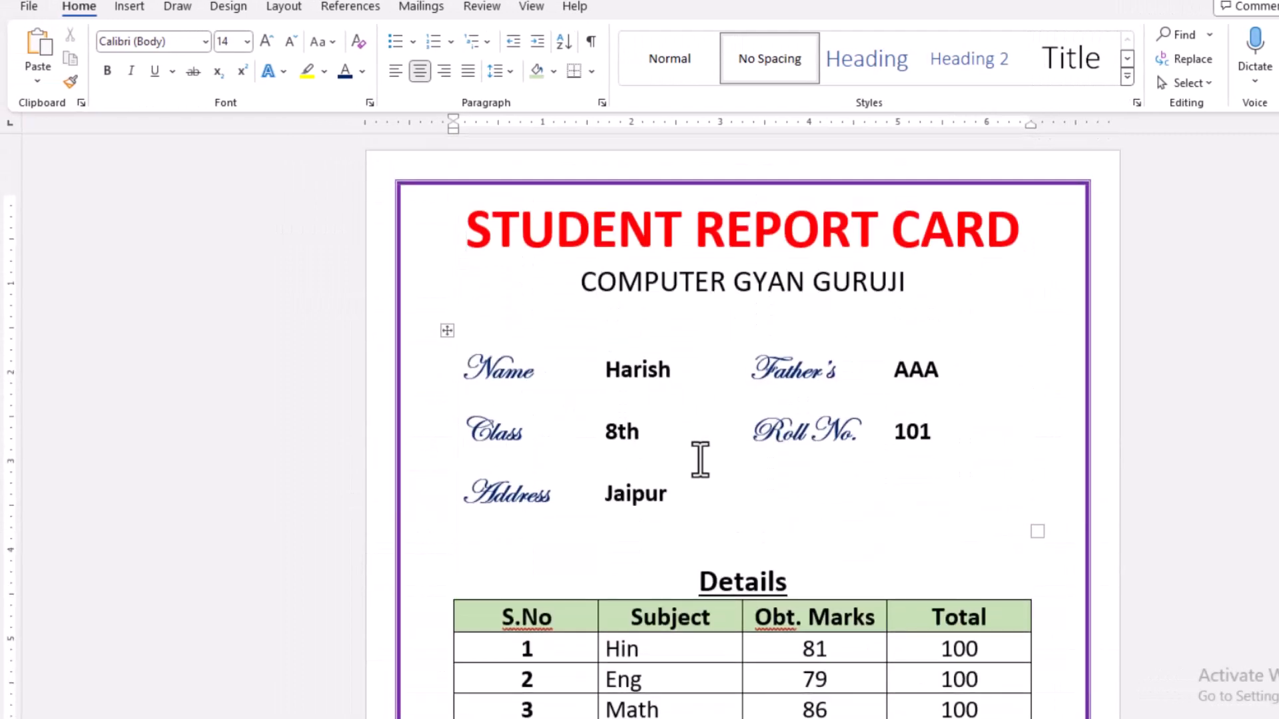
scroll(723, 614, "down", 7)
scroll(724, 614, "down", 10)
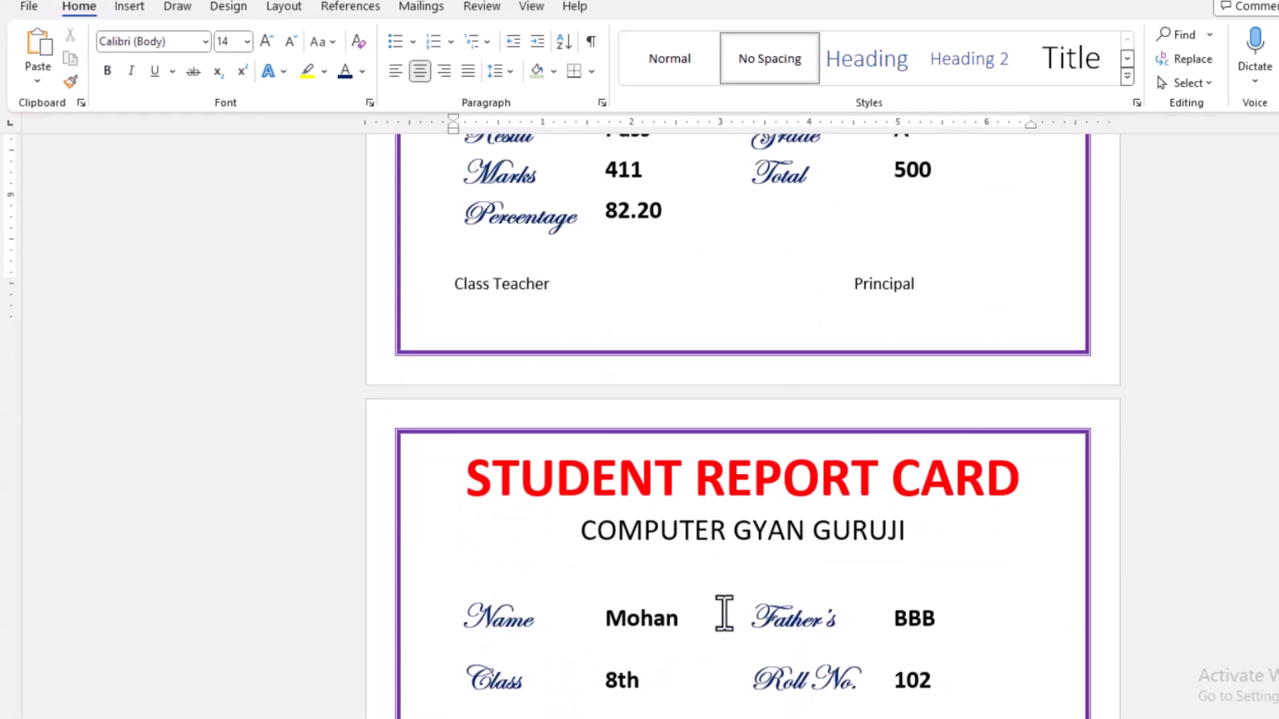
scroll(724, 614, "down", 12)
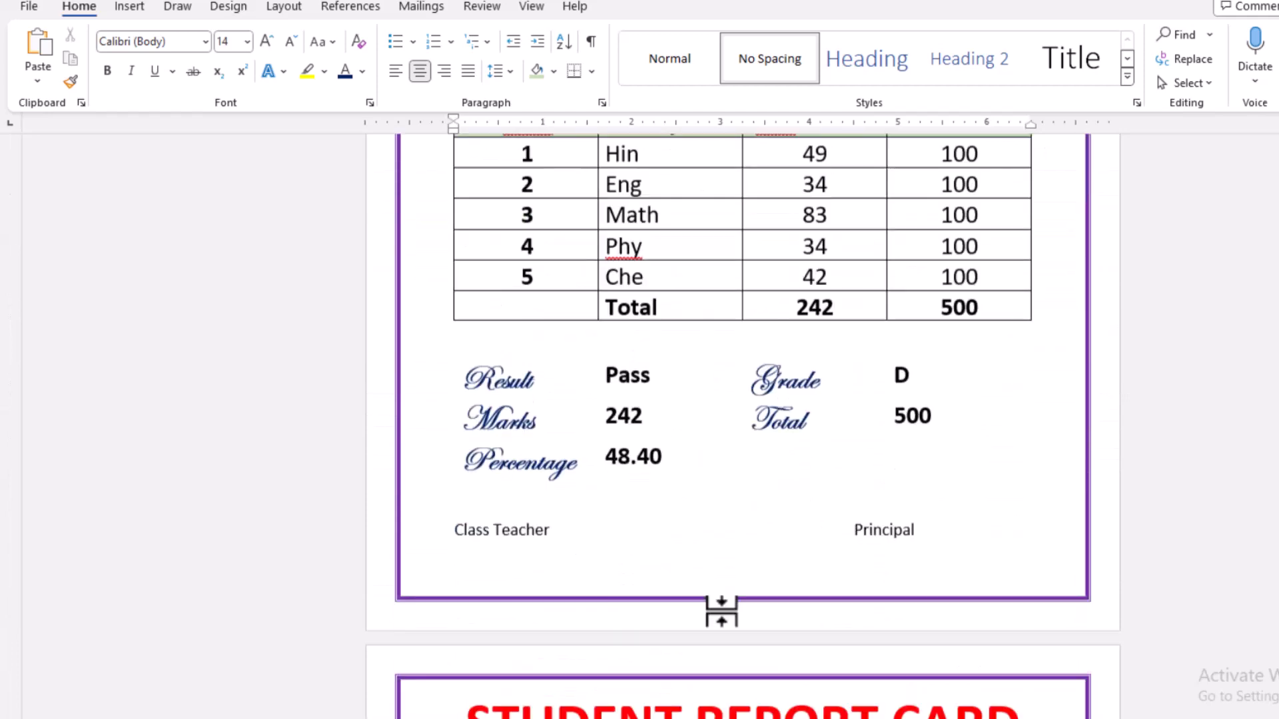
scroll(724, 614, "down", 3)
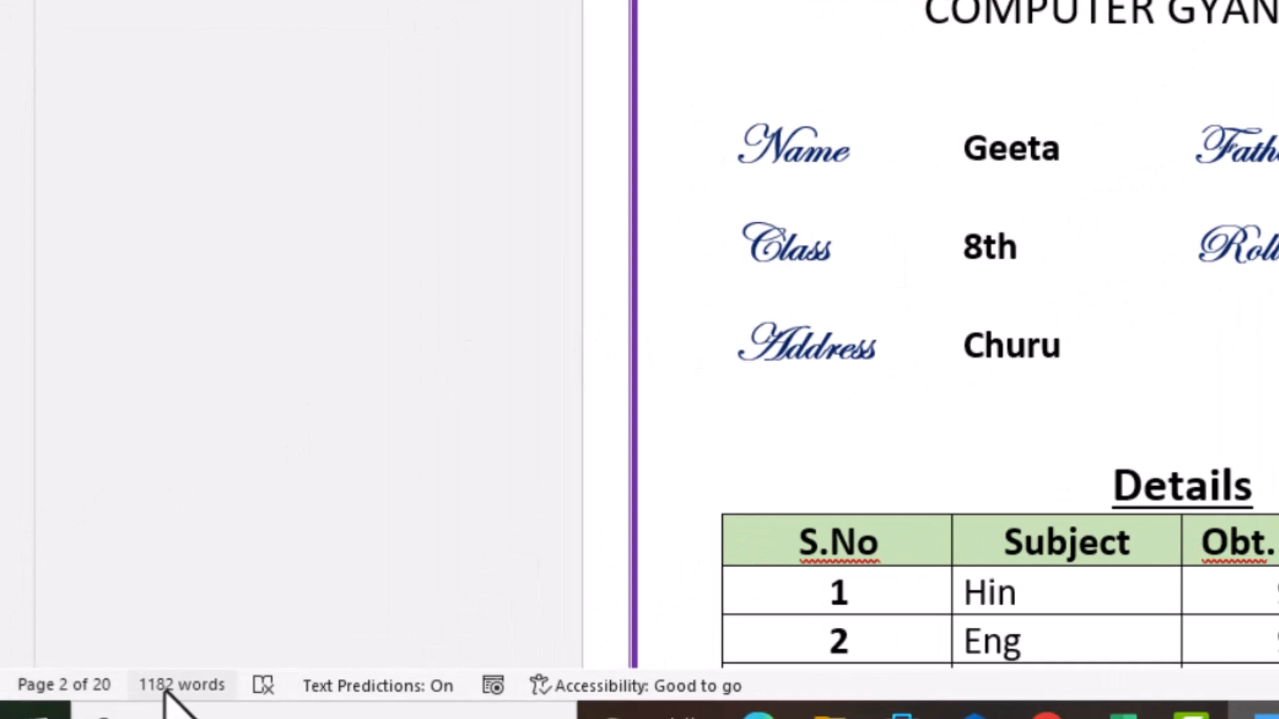
- Switch to Excel, open the My Student Table workbook to check the student records, and return to the merged Word document
left_click(1123, 717)
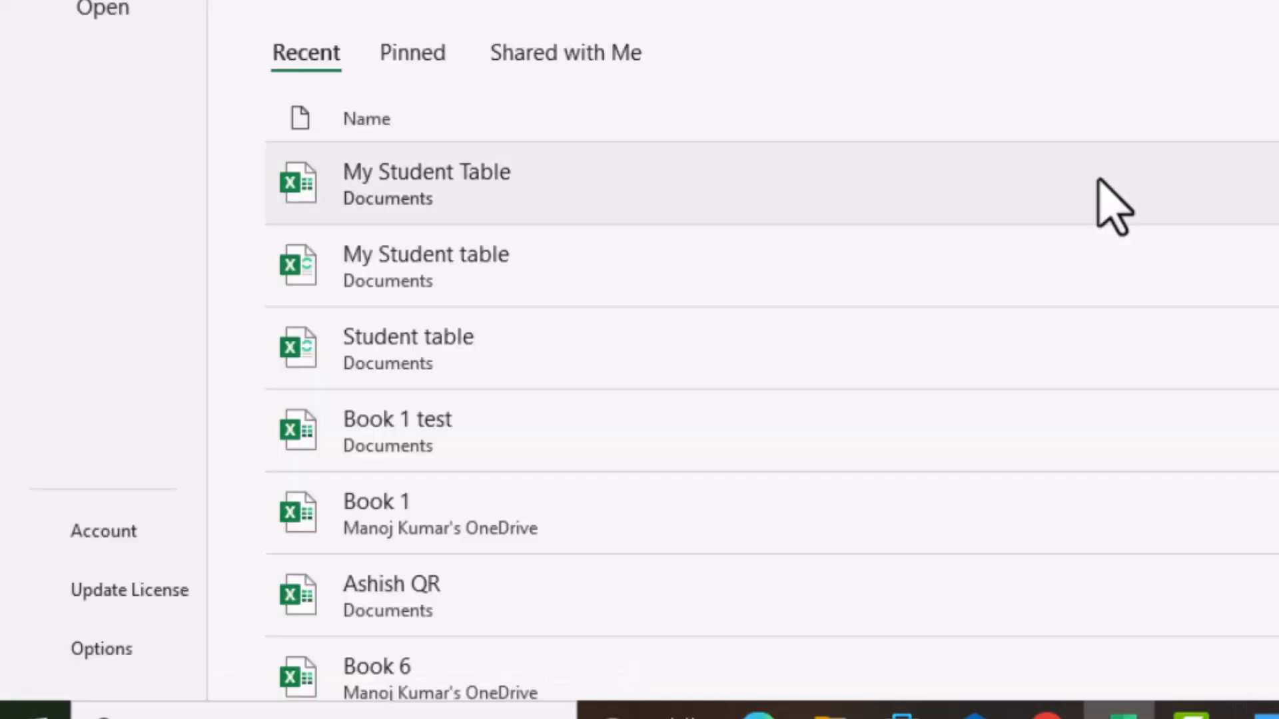
left_click(408, 200)
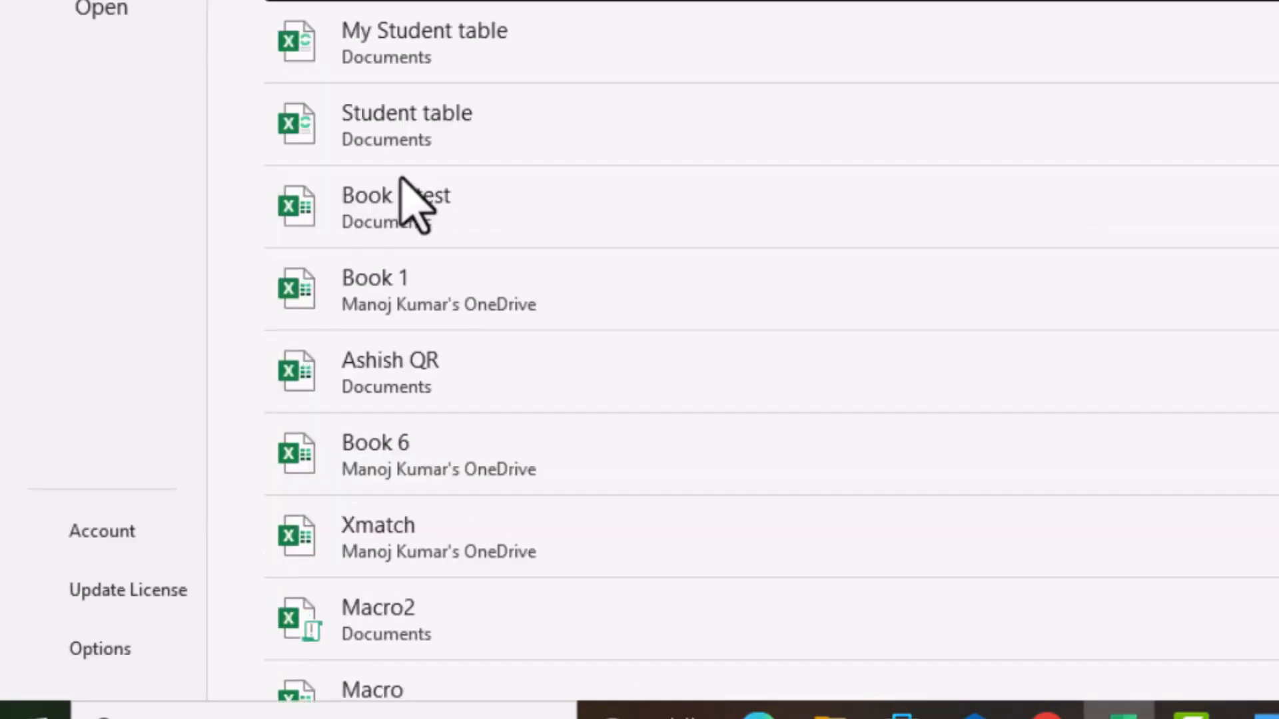
left_click(1157, 264)
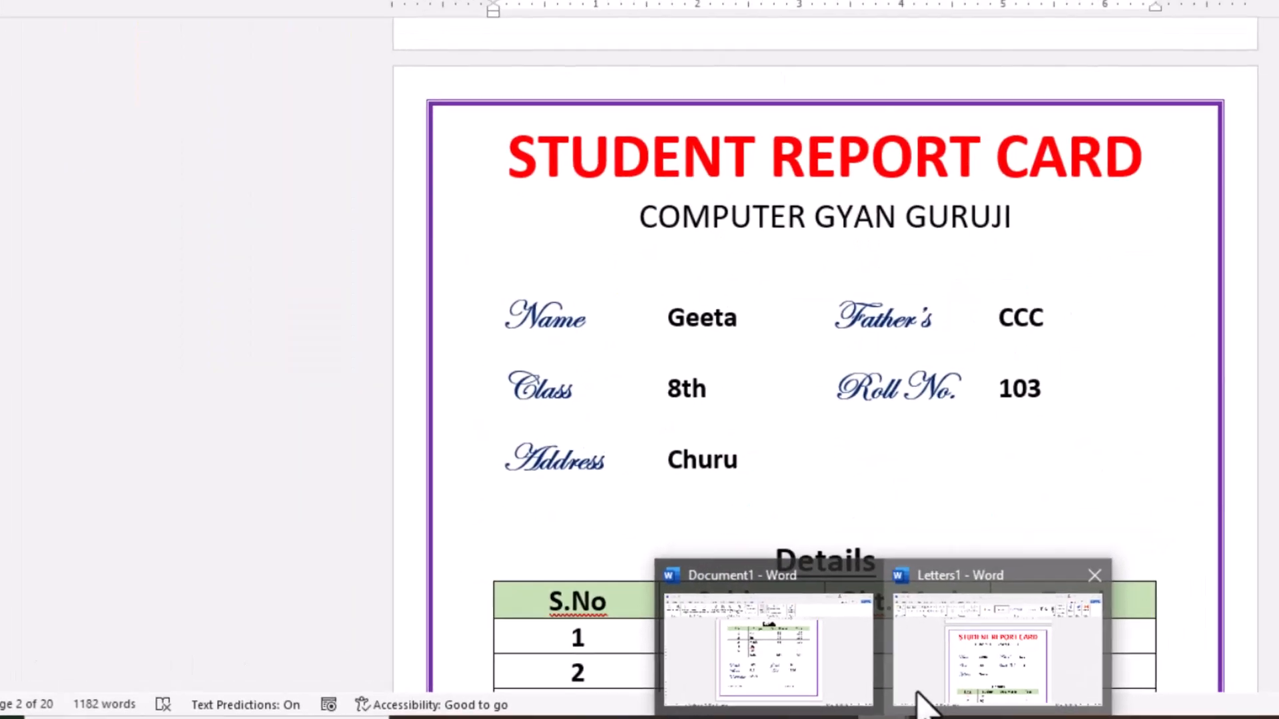
left_click(971, 693)
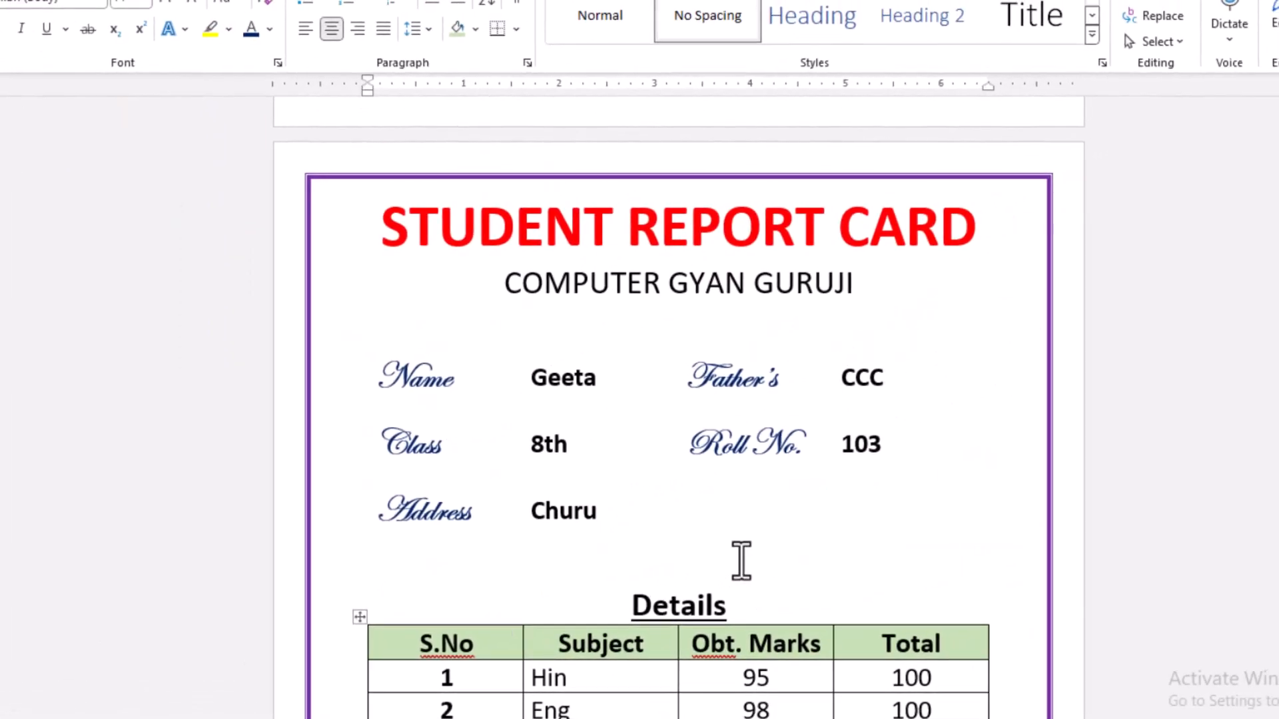
- Go back to the first merged report card and close the merged document without saving it
scroll(742, 560, "up", 10)
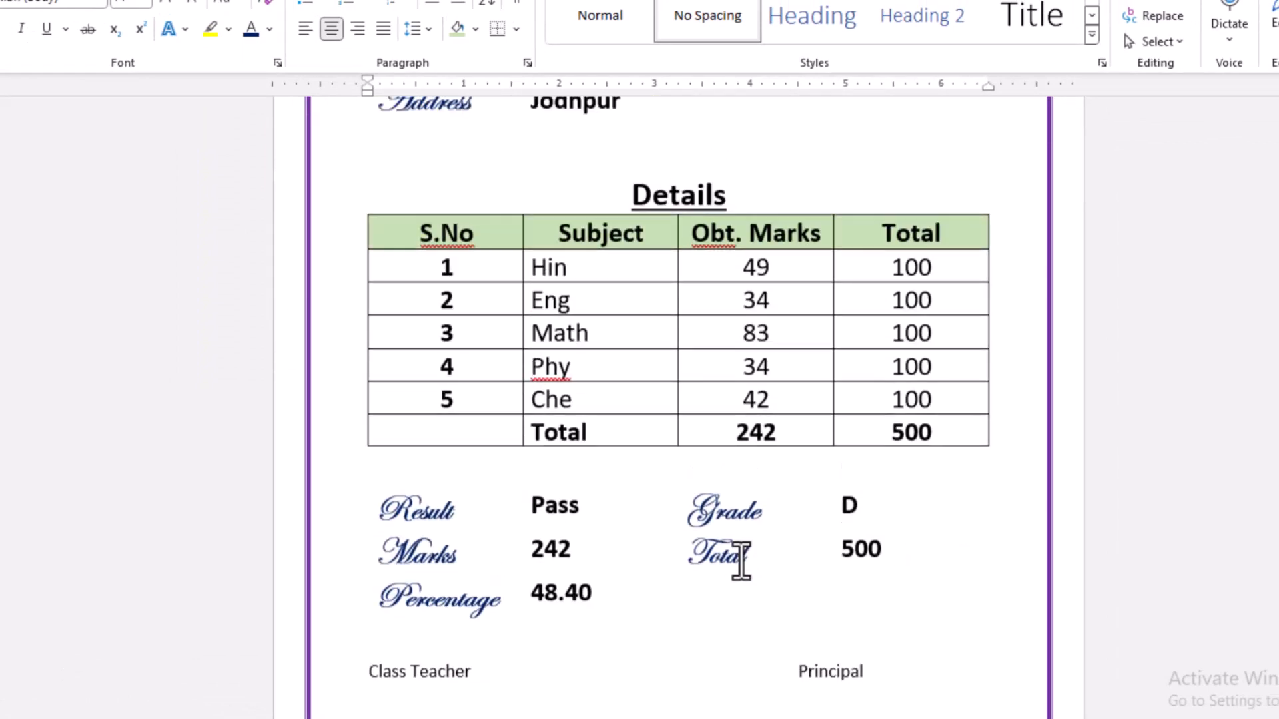
scroll(741, 559, "up", 10)
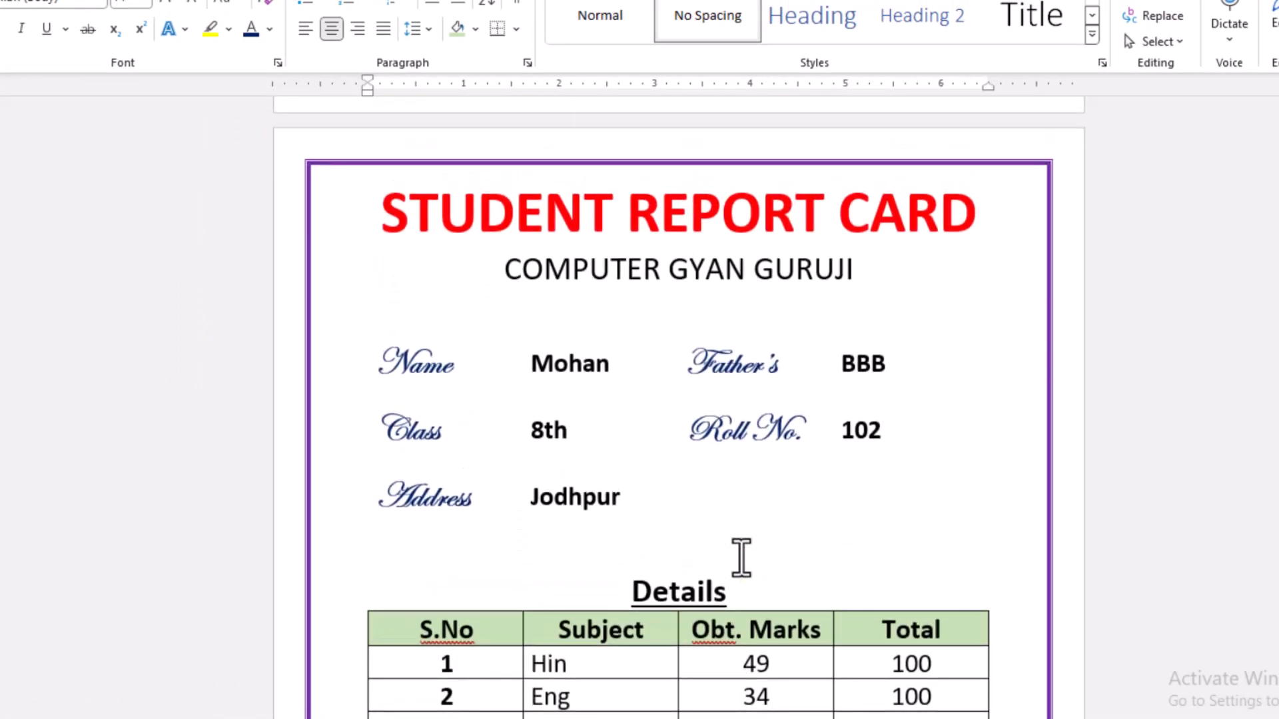
scroll(742, 559, "up", 10)
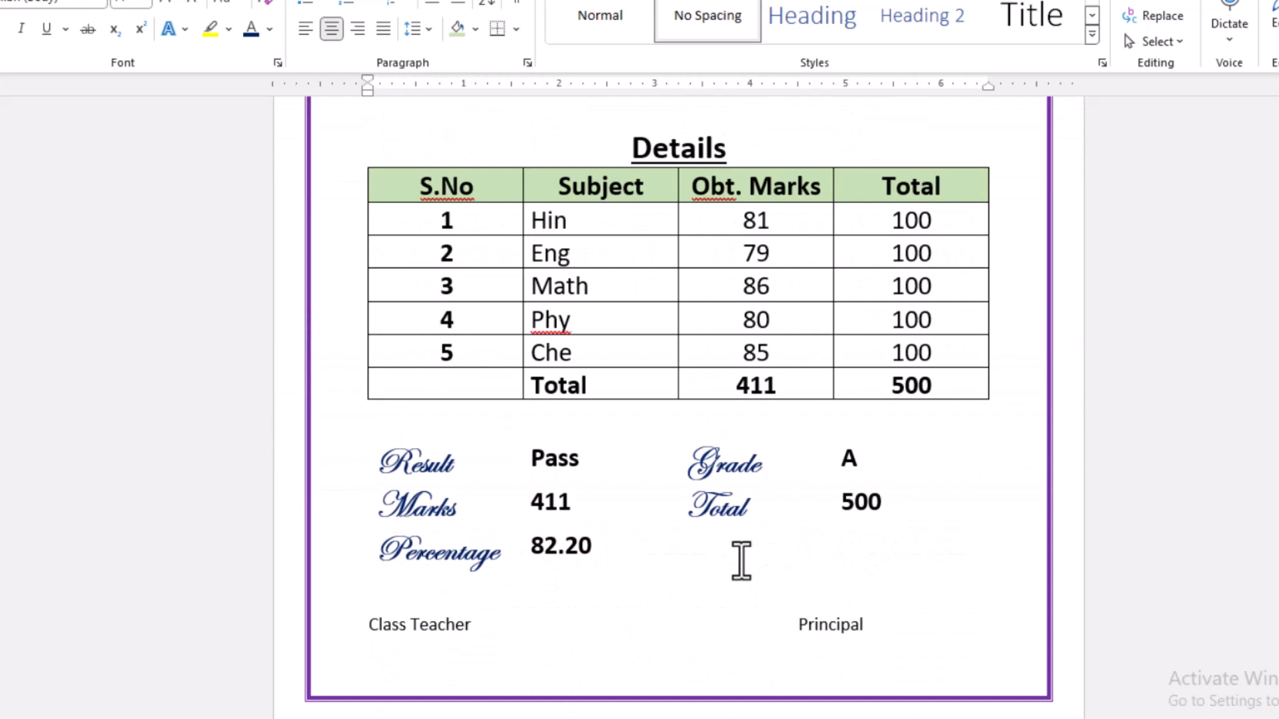
scroll(742, 559, "up", 10)
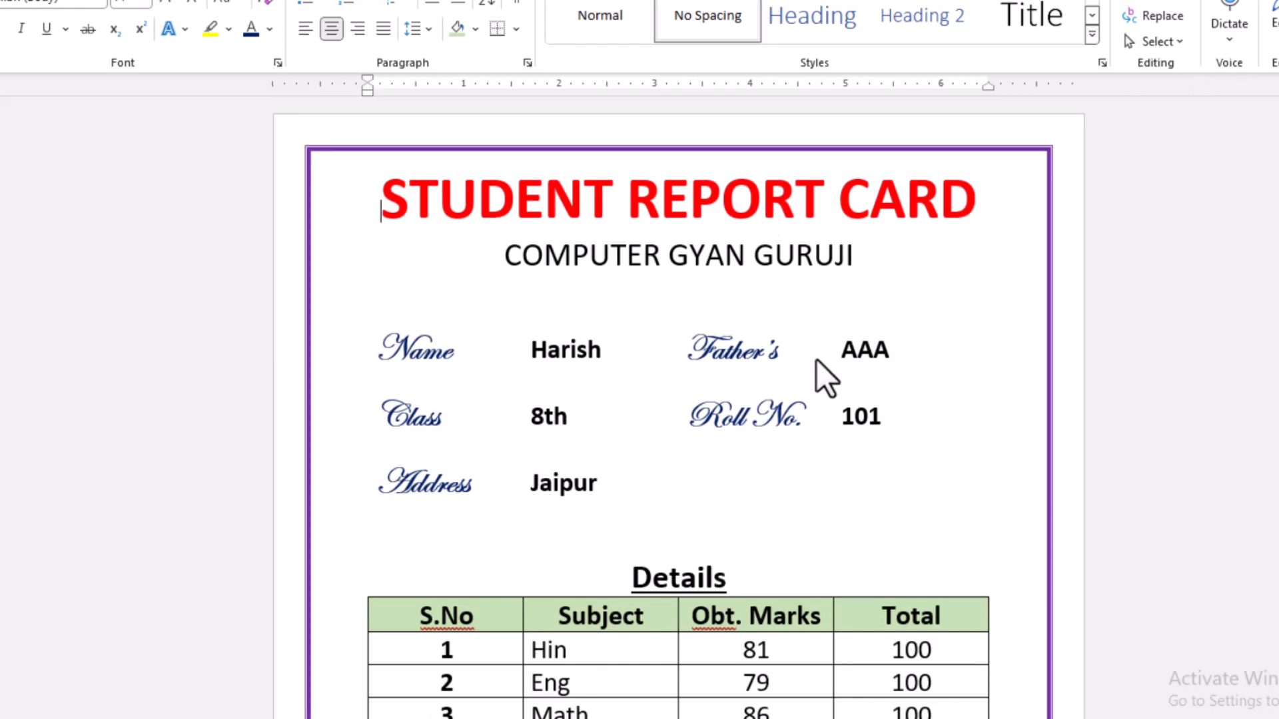
key("alt+F4")
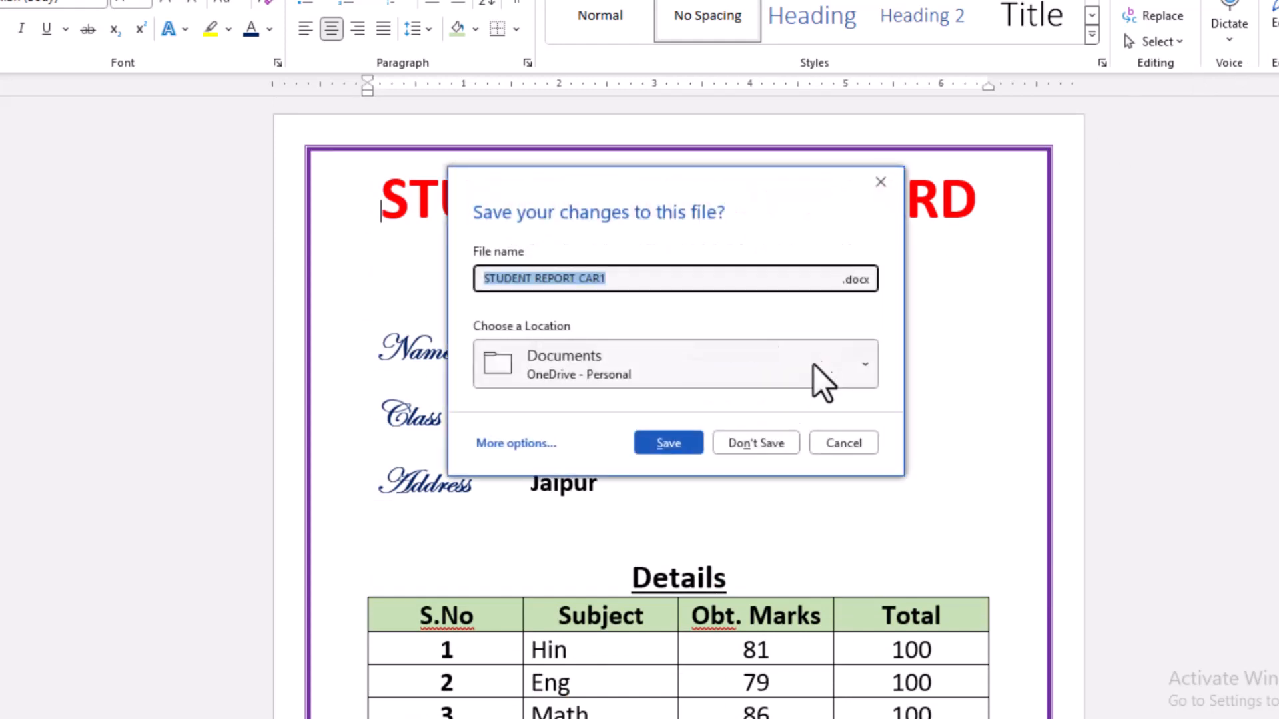
left_click(741, 443)
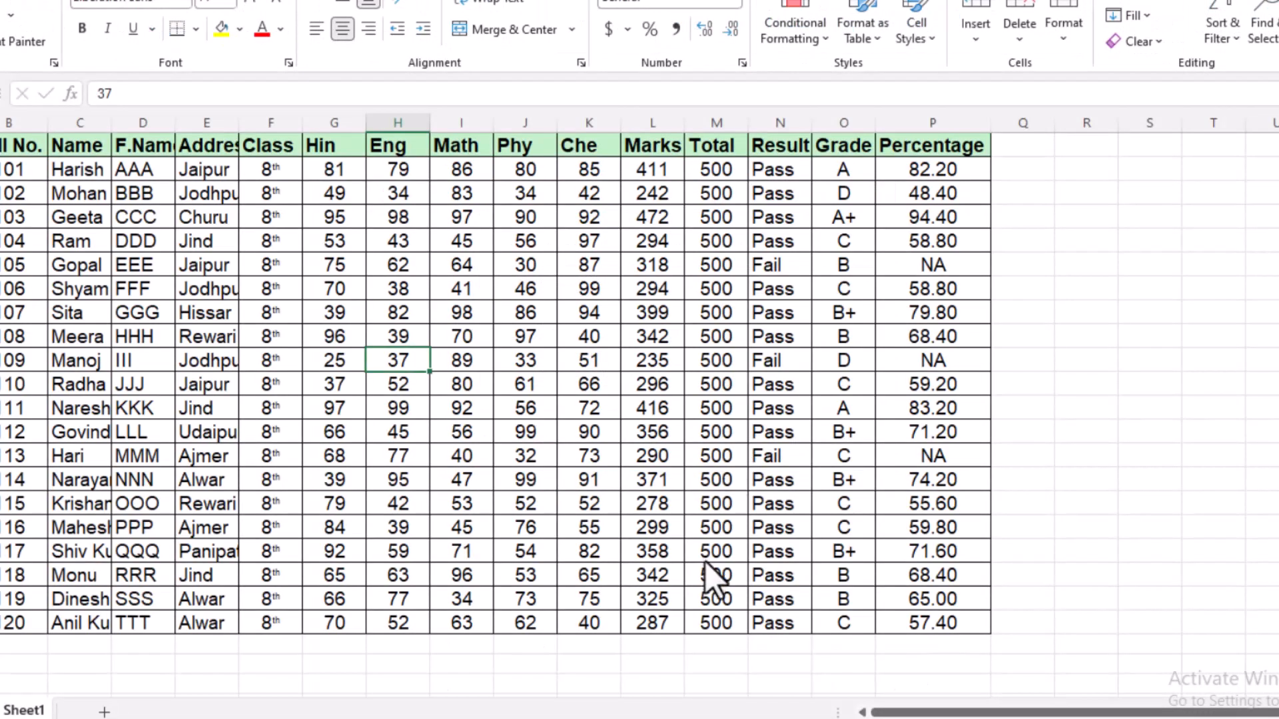
- Switch to the main report card document in Word and review the first student's card and the recipient and merge output options
left_click(716, 718)
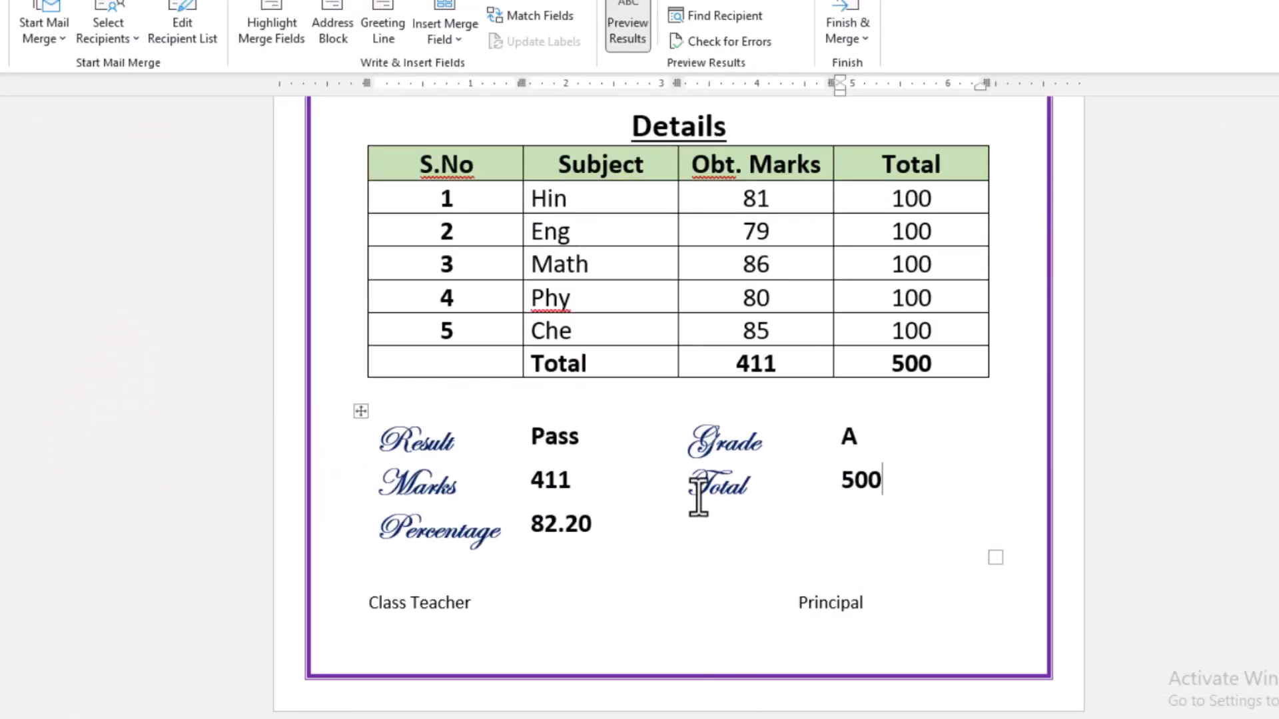
scroll(698, 496, "up", 7)
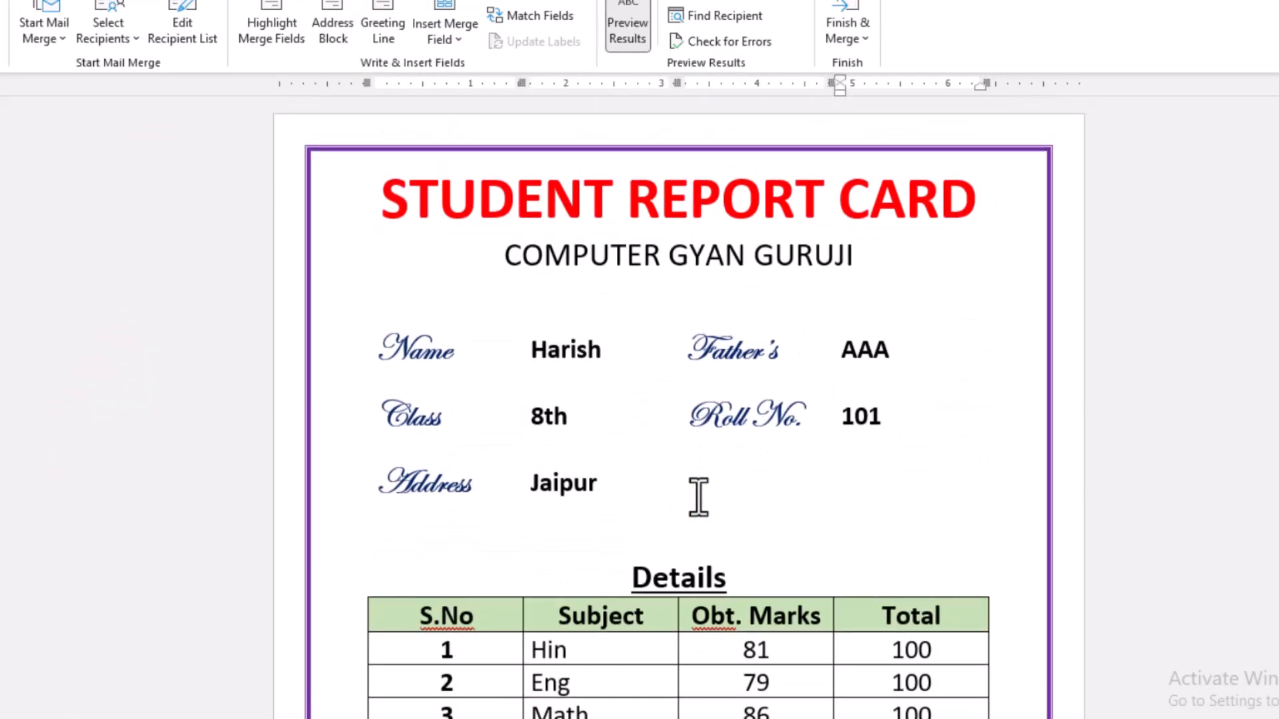
scroll(698, 496, "down", 5)
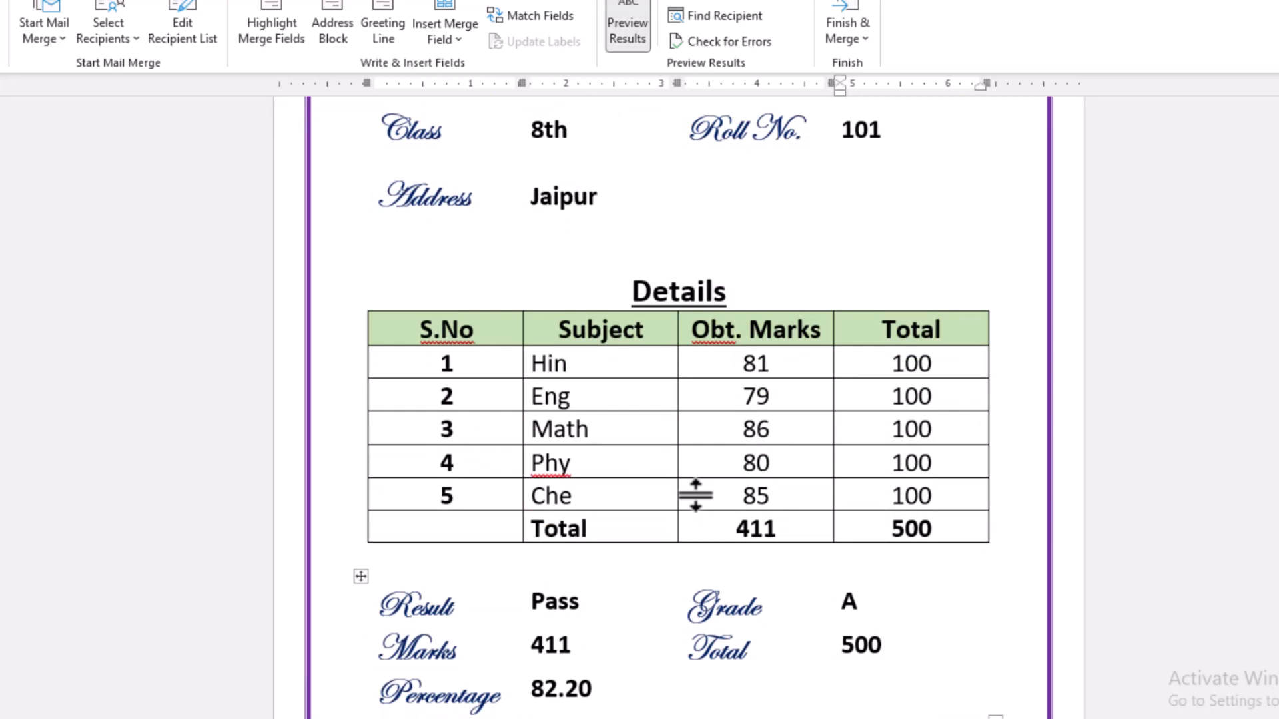
scroll(696, 494, "up", 6)
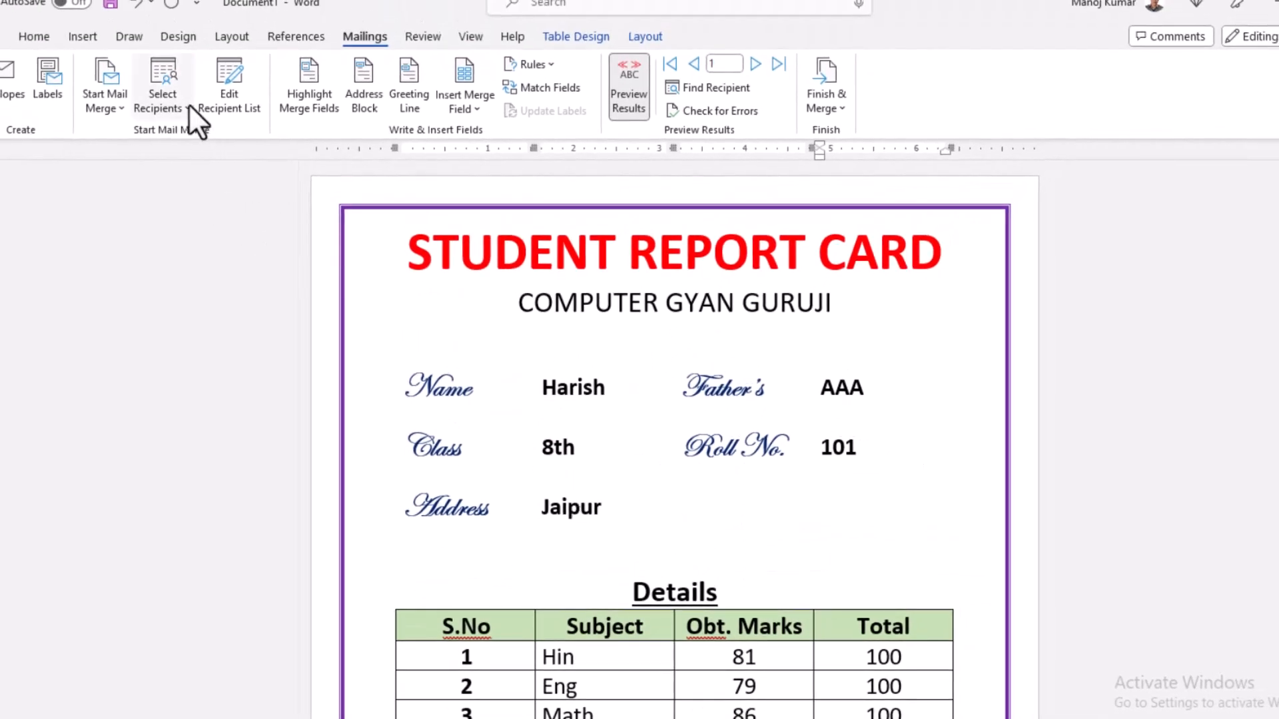
left_click(189, 104)
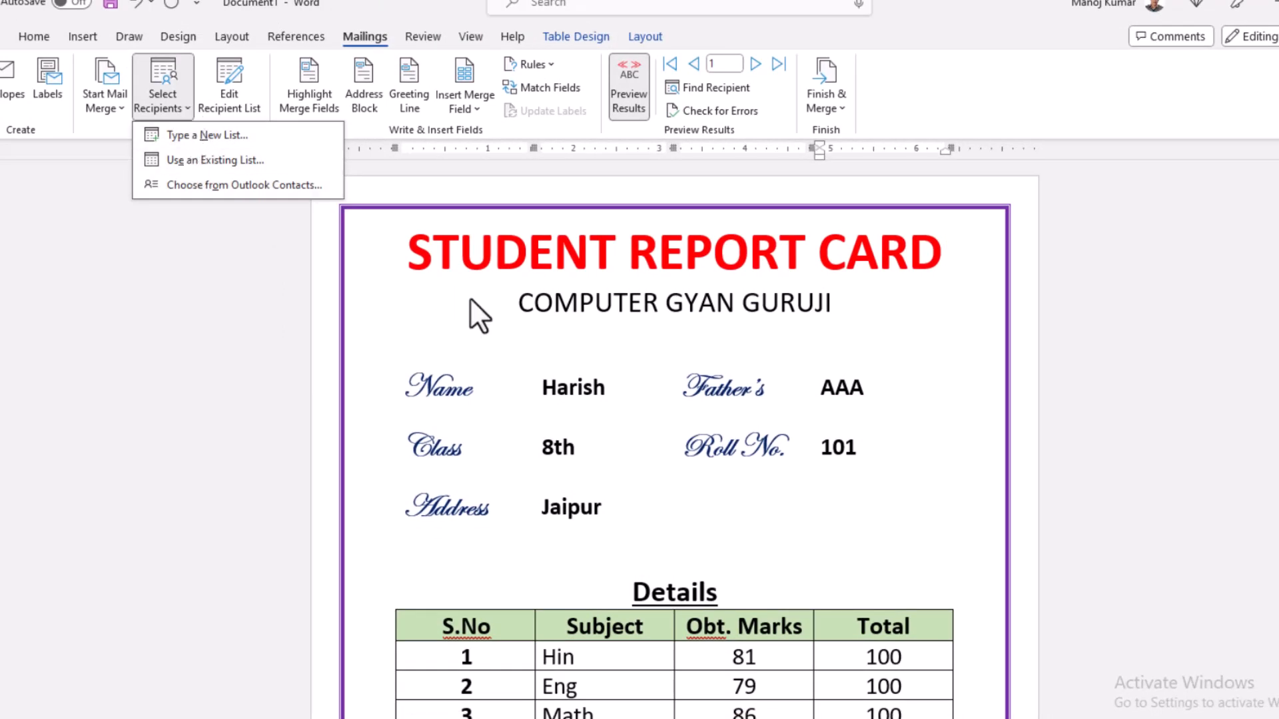
left_click(593, 358)
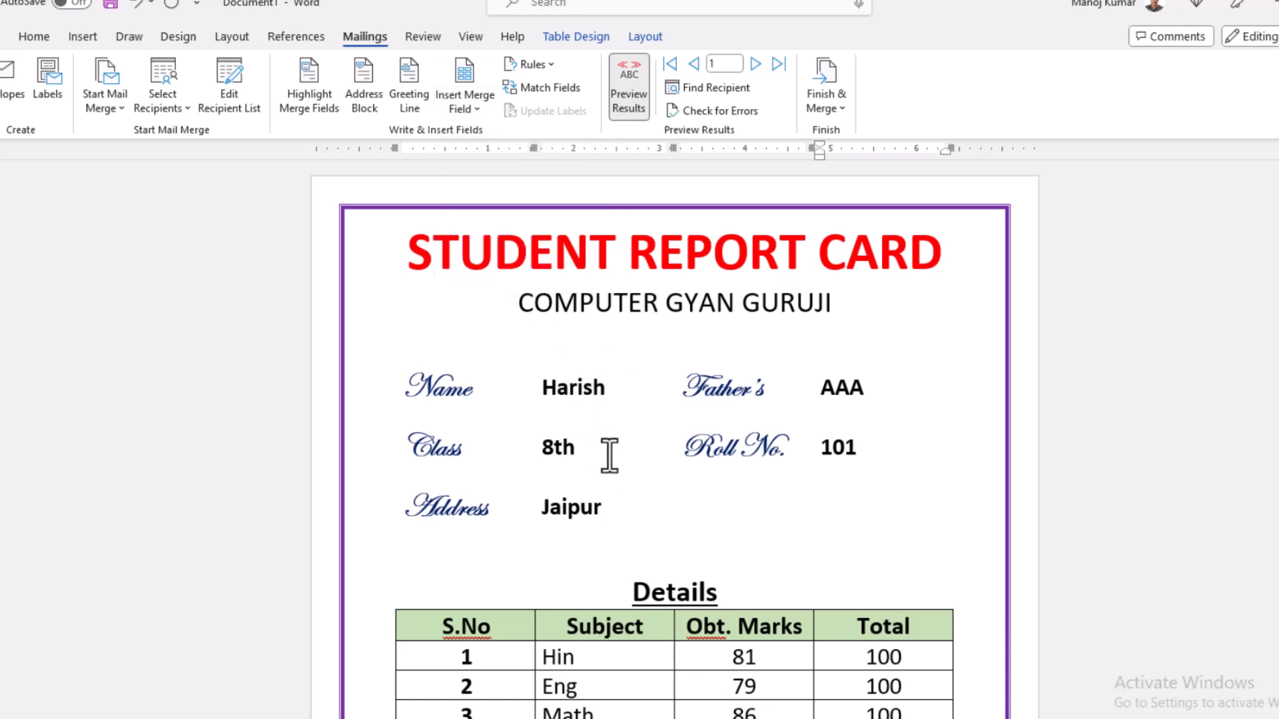
left_click(844, 105)
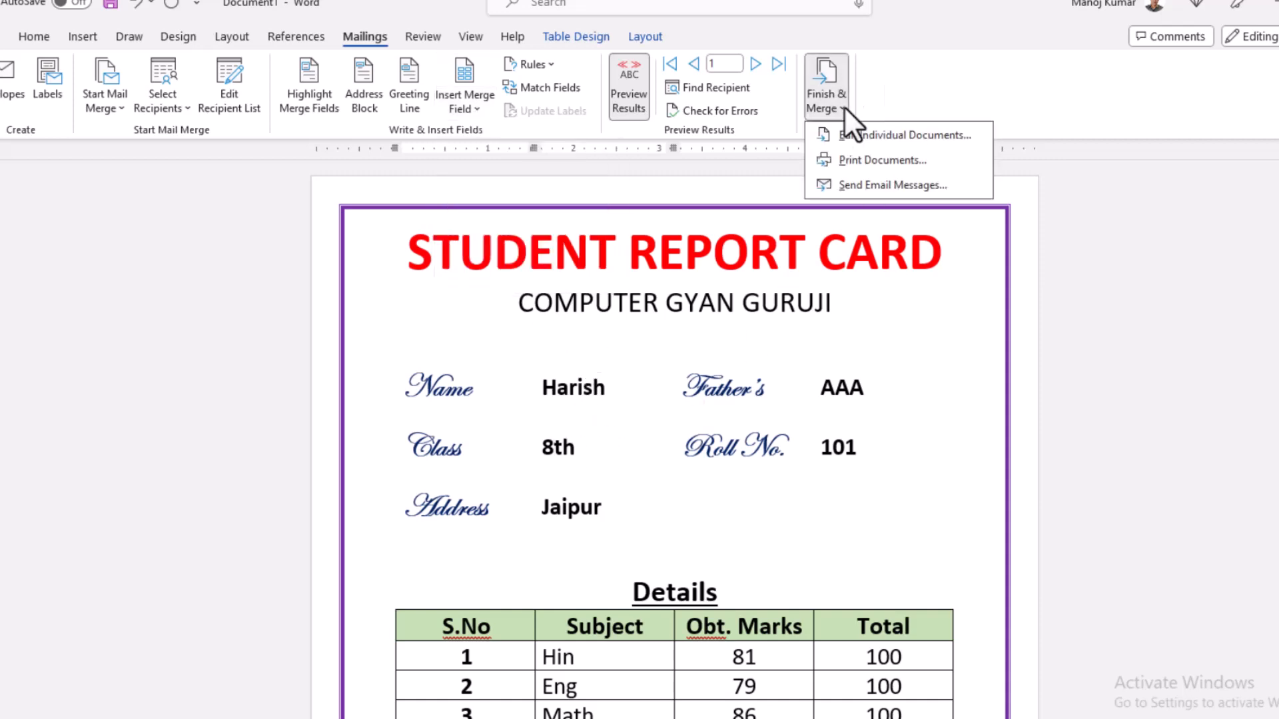
left_click(856, 397)
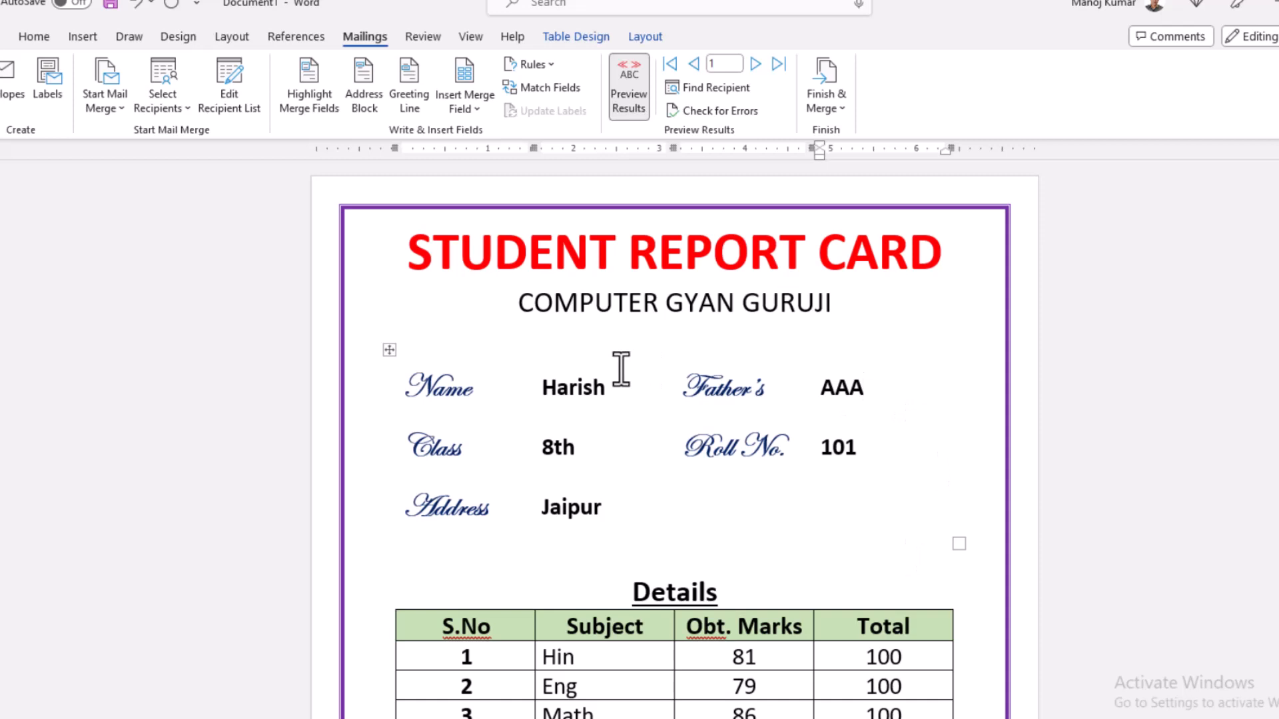
scroll(749, 494, "down", 2)
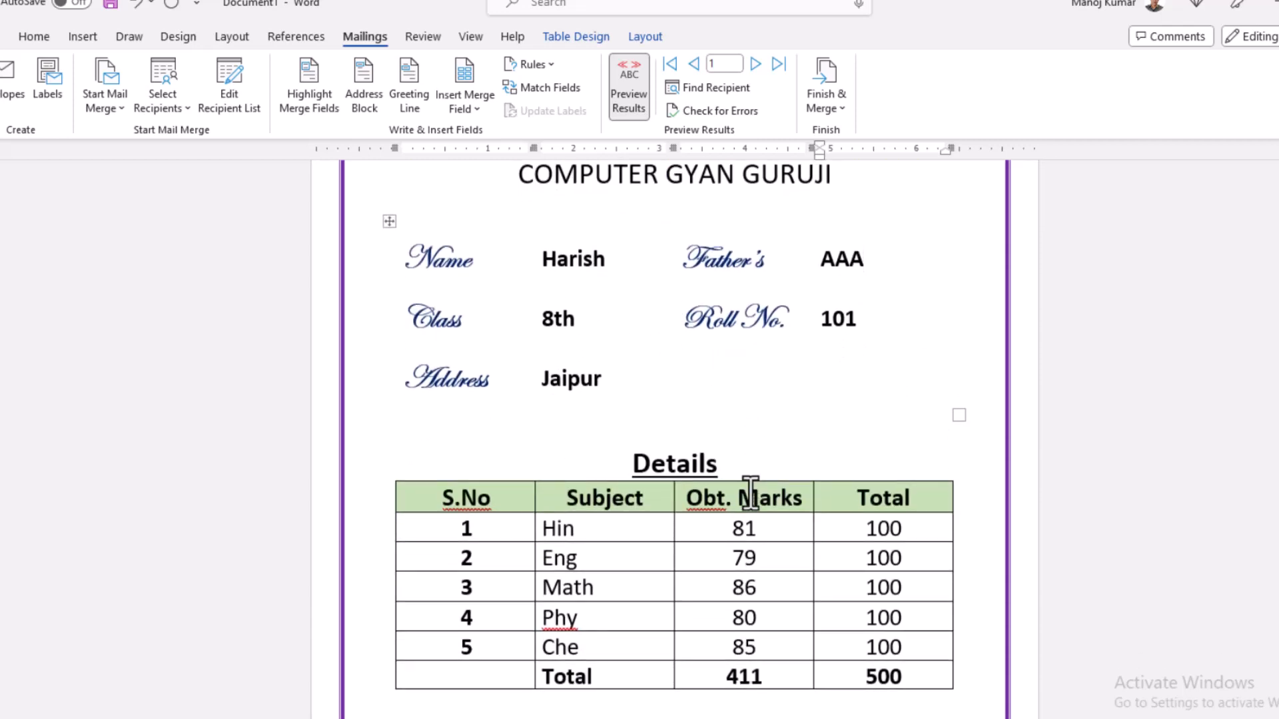
scroll(750, 493, "down", 4)
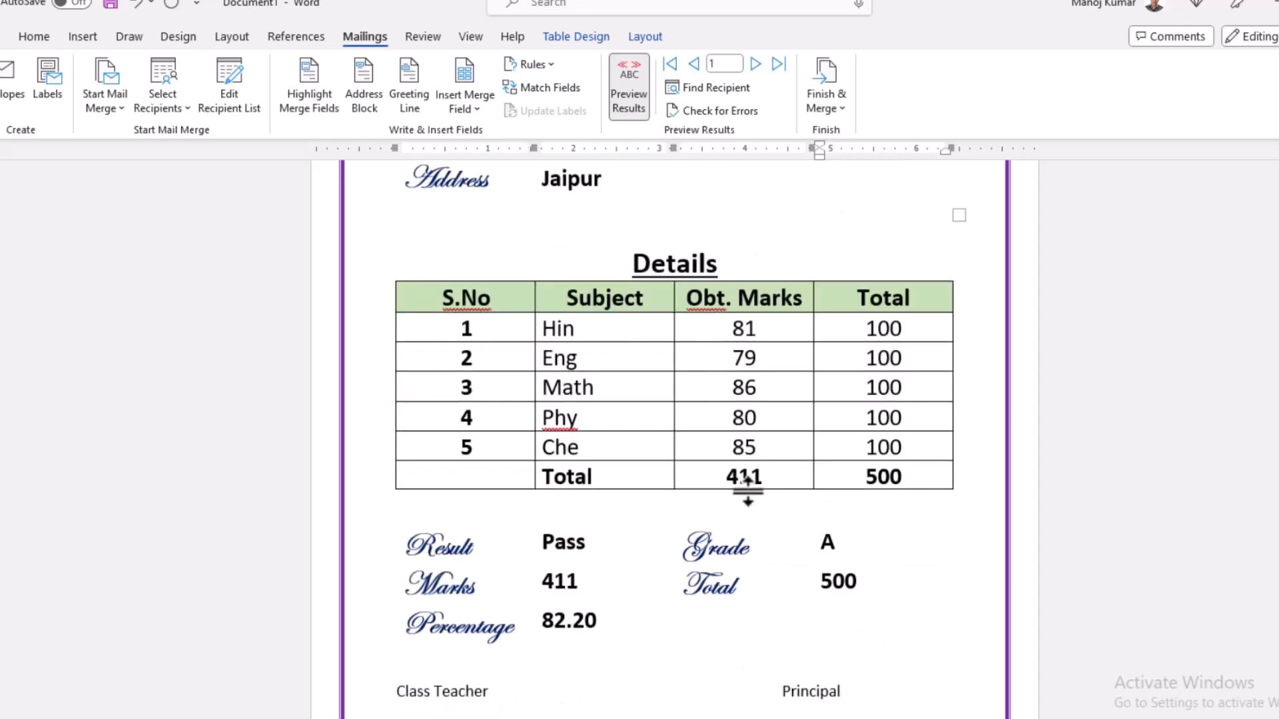